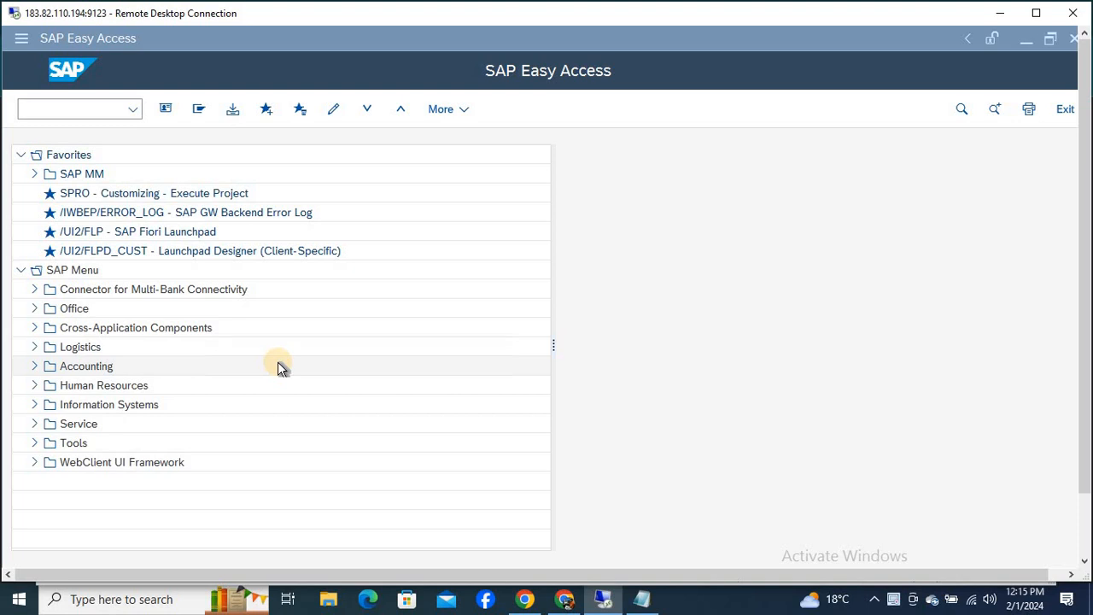
Open the SAP Reference IMG through transaction SPRO
click(57, 111)
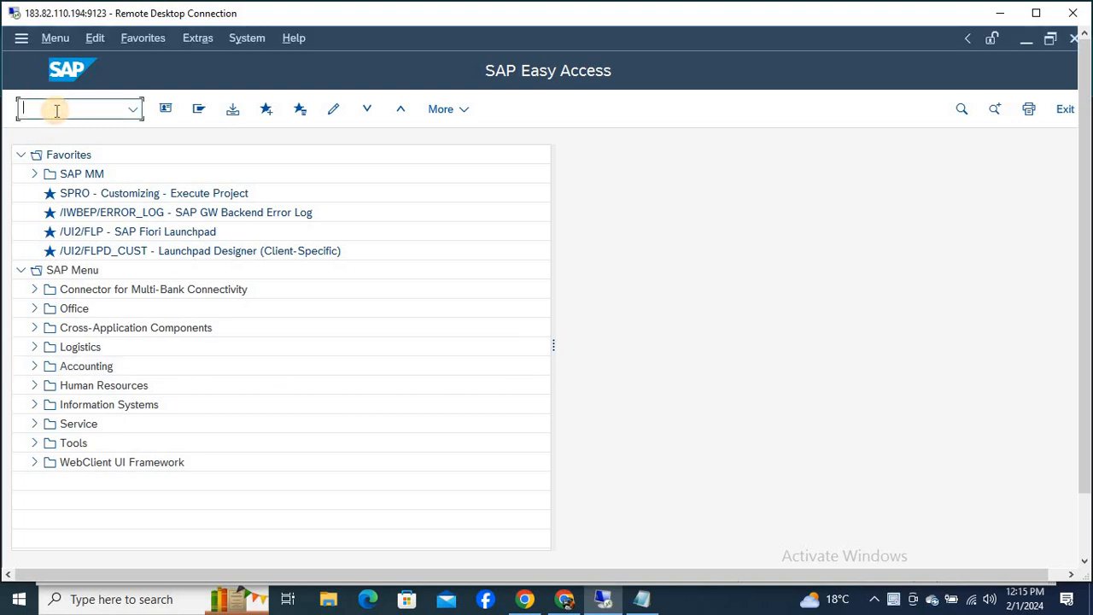
text(SPRO)
key(Return)
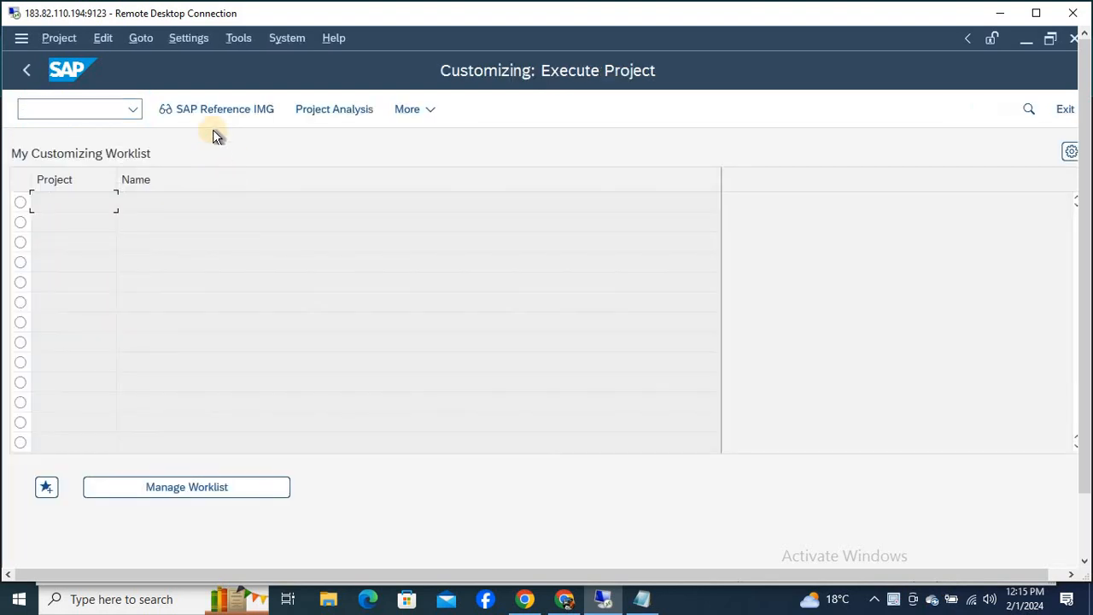
click(205, 106)
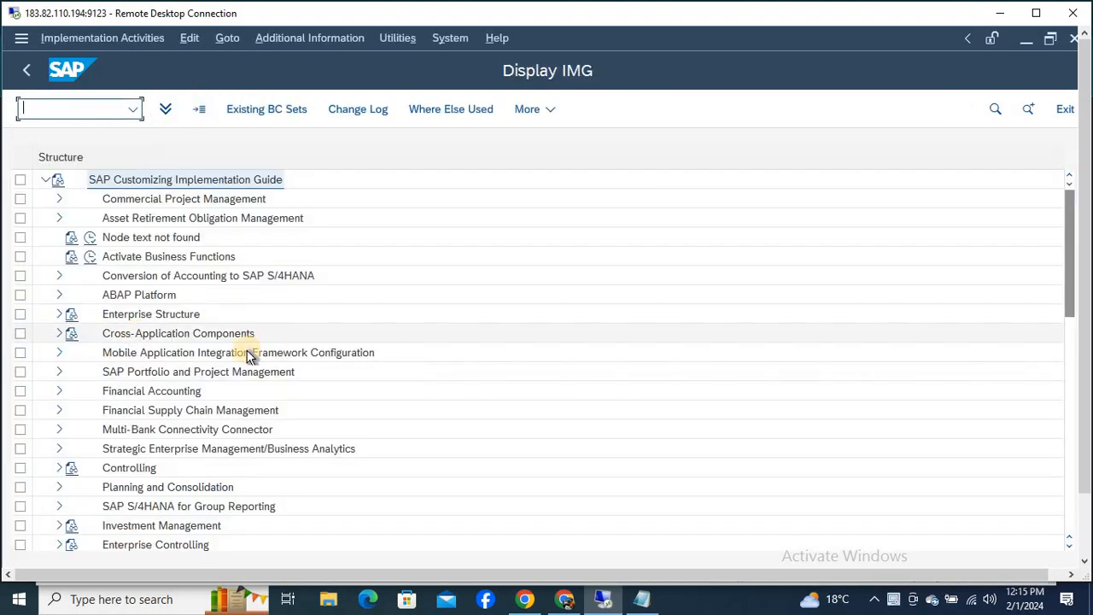
Expand Financial Accounting, its Financial Accounting Global Settings node and the Withholding Tax node in the implementation guide
double_click(182, 390)
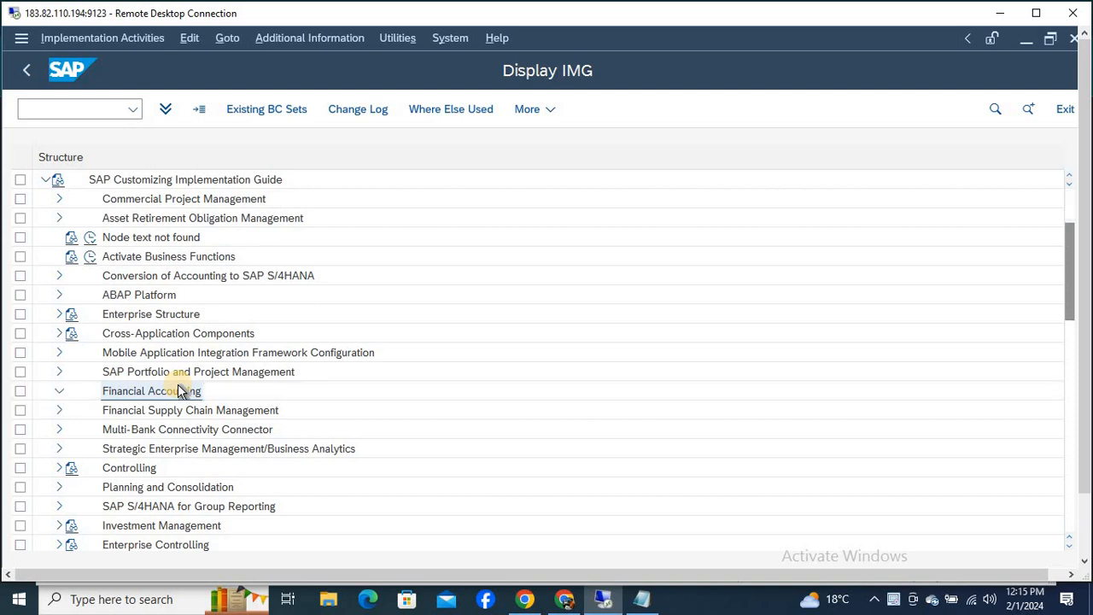
key(Down)
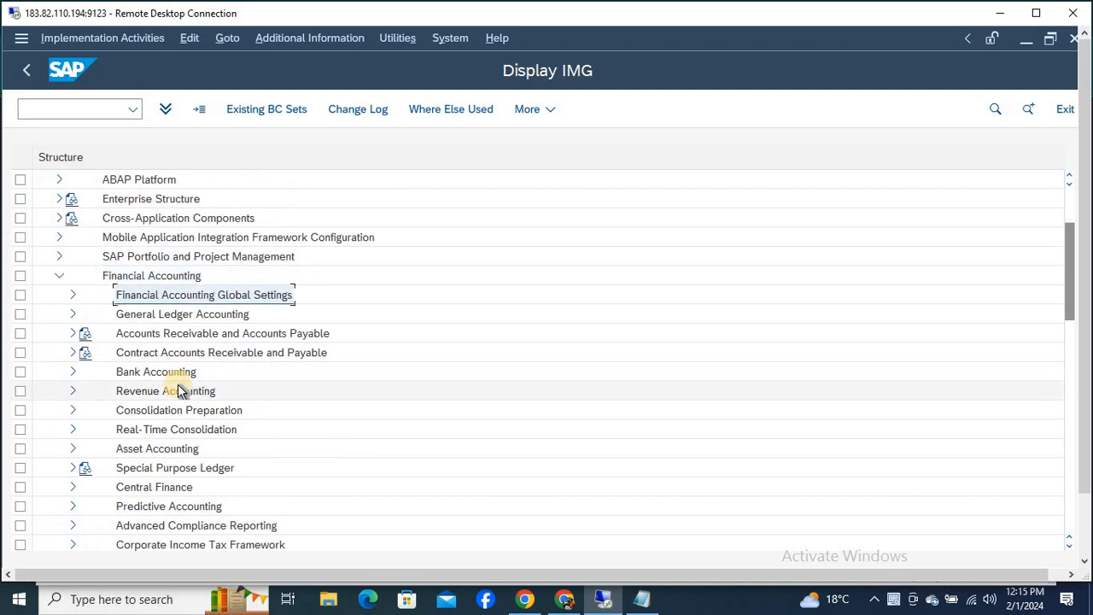
key(Right)
key(Down)
key(Down)
key(Down)
key(Down)
key(Down)
key(Down)
key(Down)
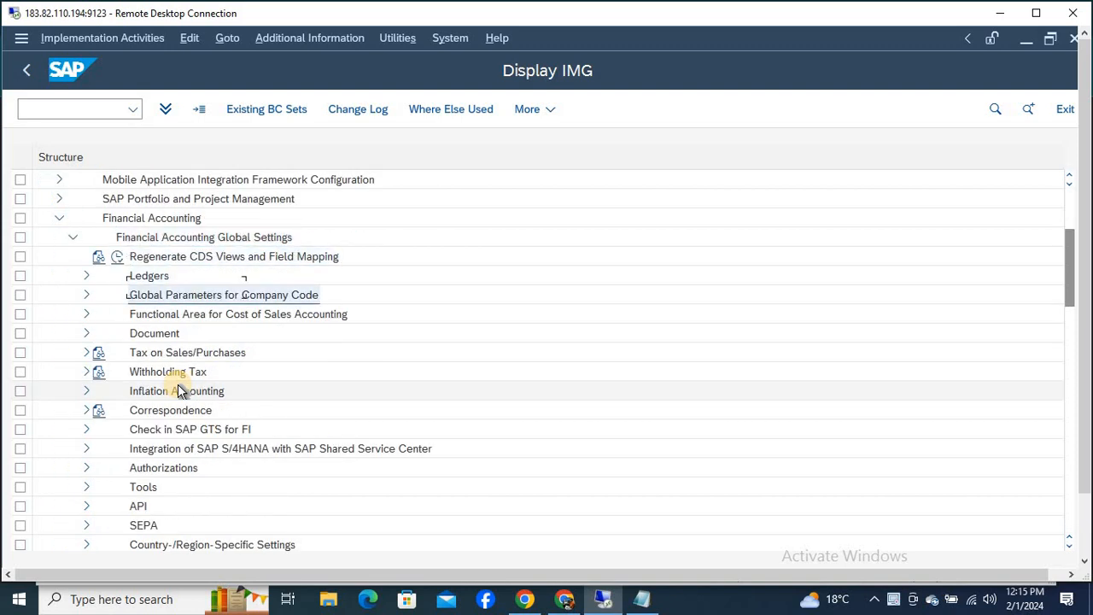
key(Right)
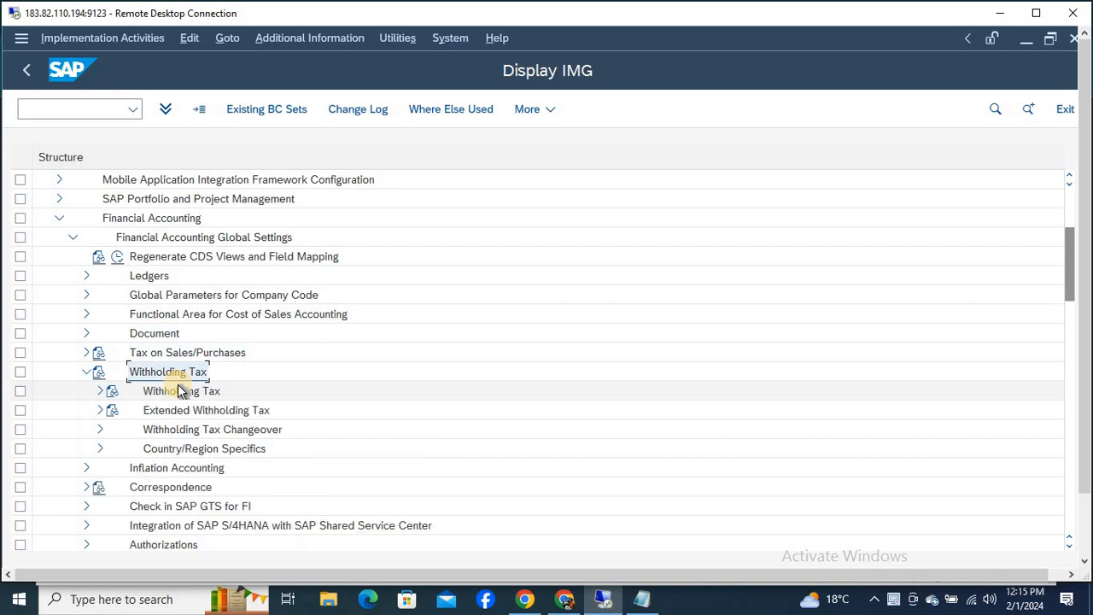
Expand Extended Withholding Tax and its Company Code node, and select Assign Withholding Tax Types to Company Codes
key(Down)
key(Down)
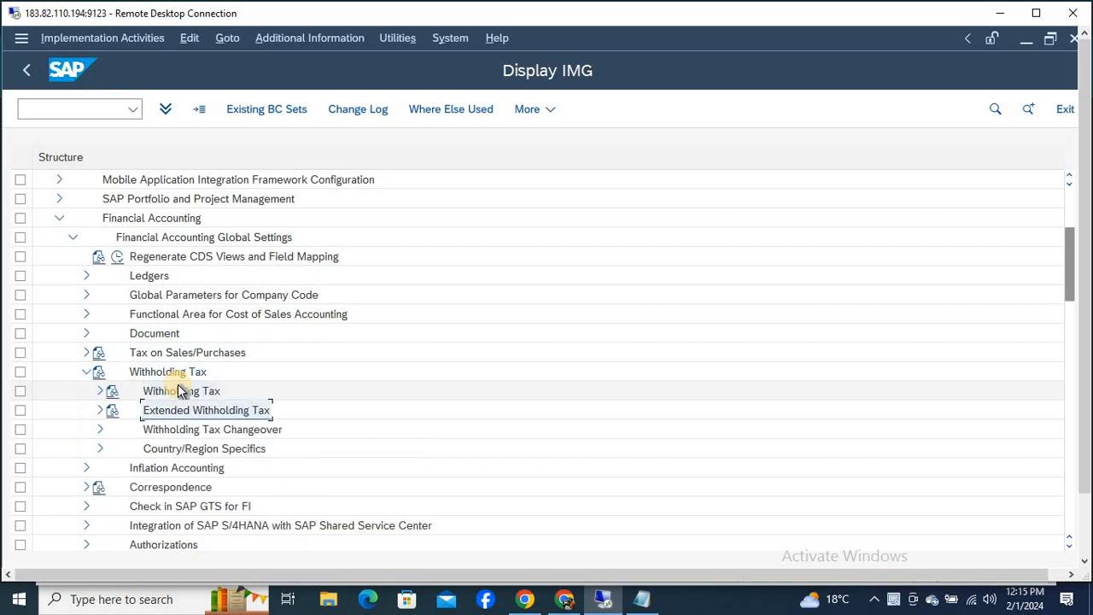
key(Right)
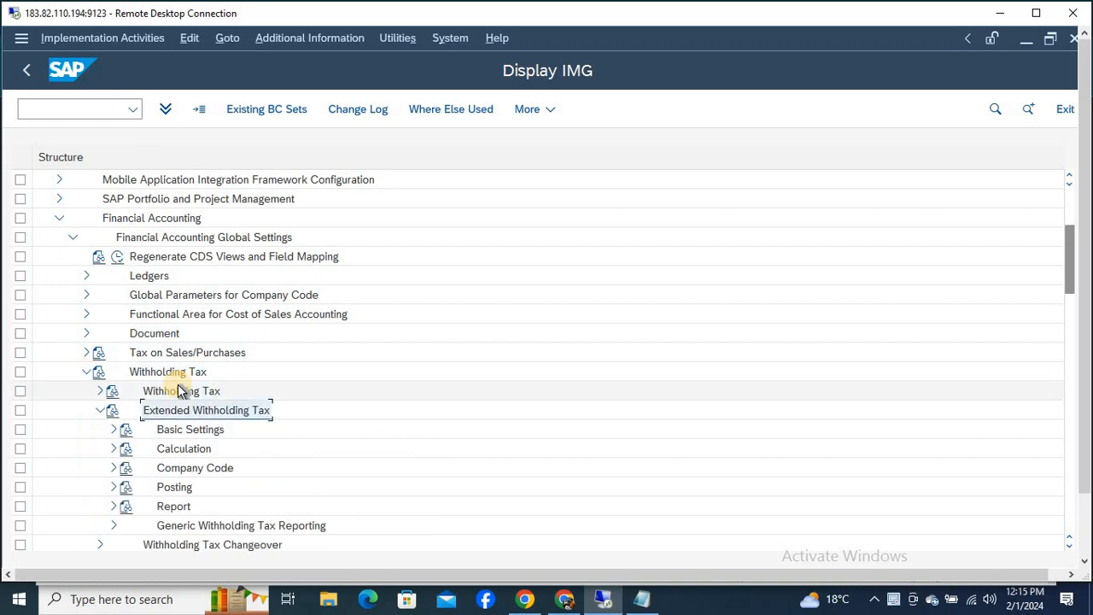
key(Down)
key(Down)
key(Down)
key(Right)
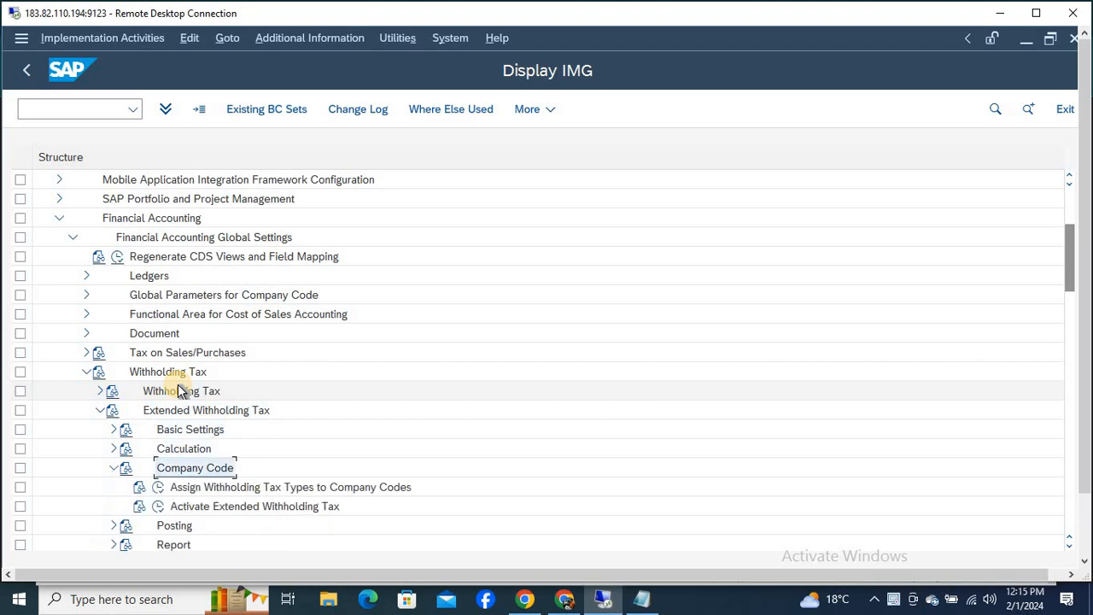
key(Down)
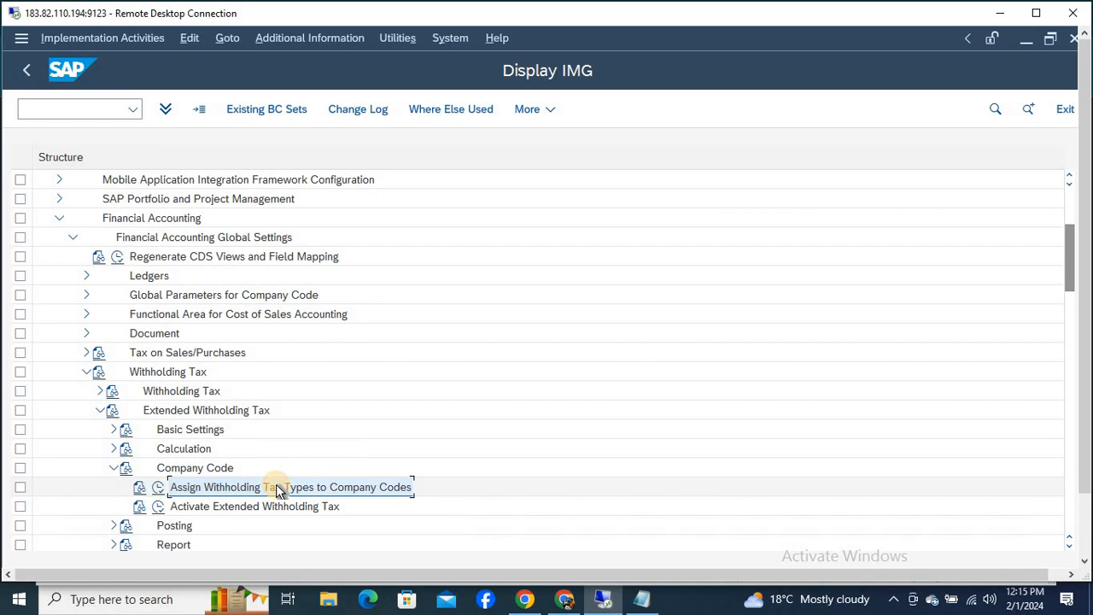
Switch to Notepad, note "1--Assign Withholding Tax Types to Company Codes" and return to the SAP implementation guide
key(alt+Tab)
text(Assign Withholding Tax Types to Company Codes)
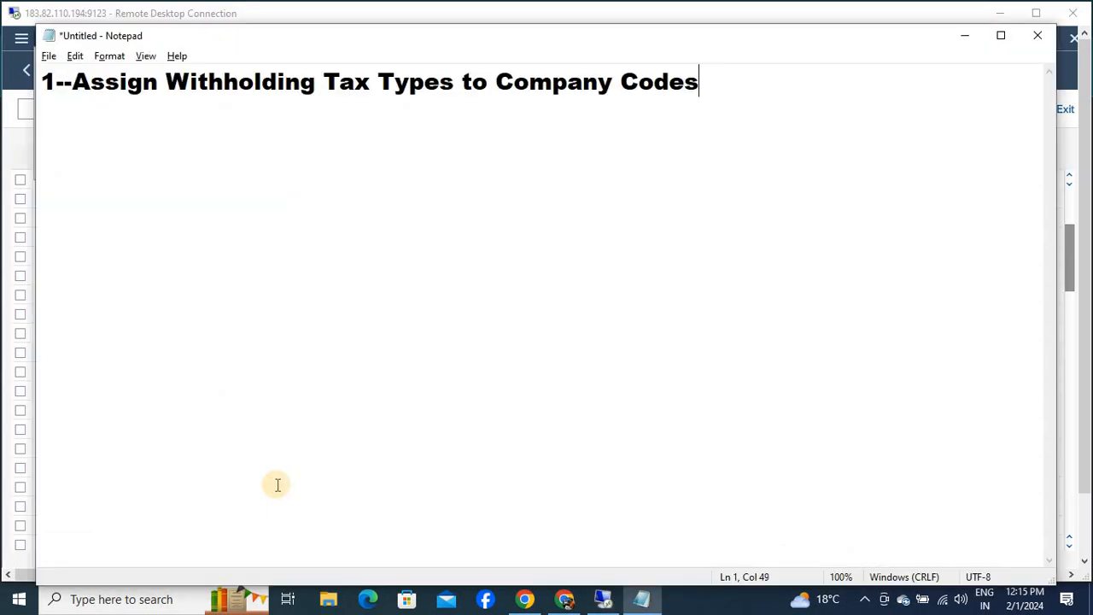
key(alt+Tab)
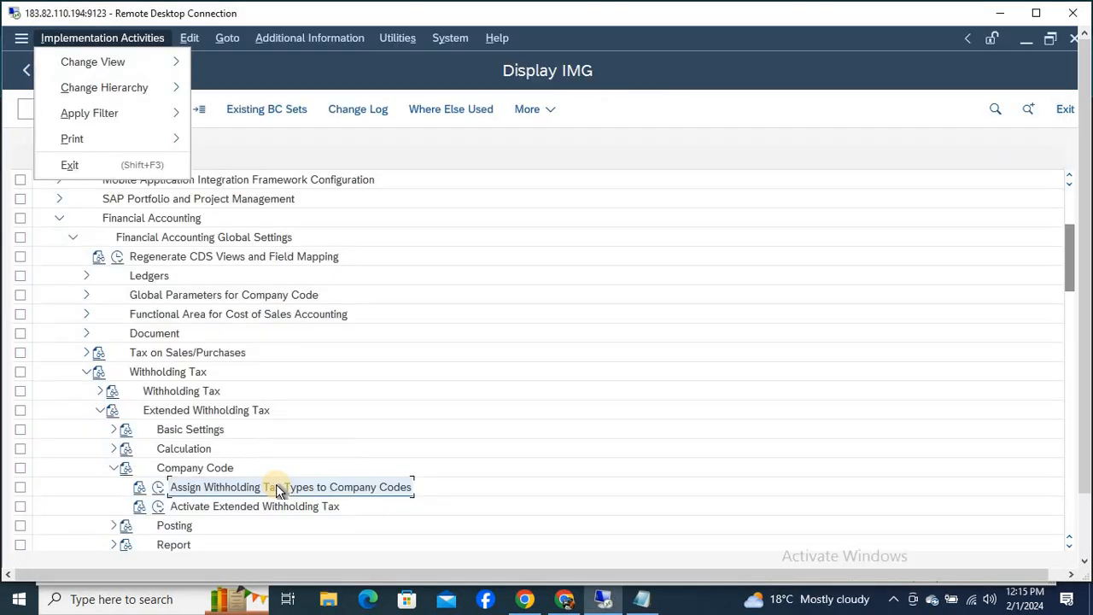
click(276, 490)
Open the Assign Withholding Tax Types to Company Codes activity and position its list at company code NNS
click(160, 489)
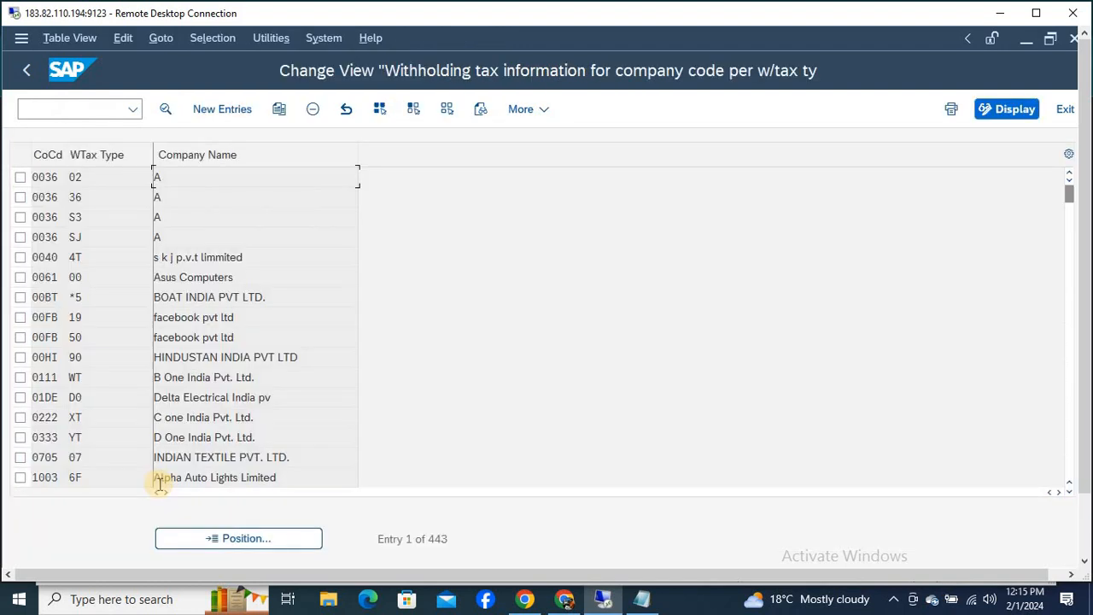
click(224, 539)
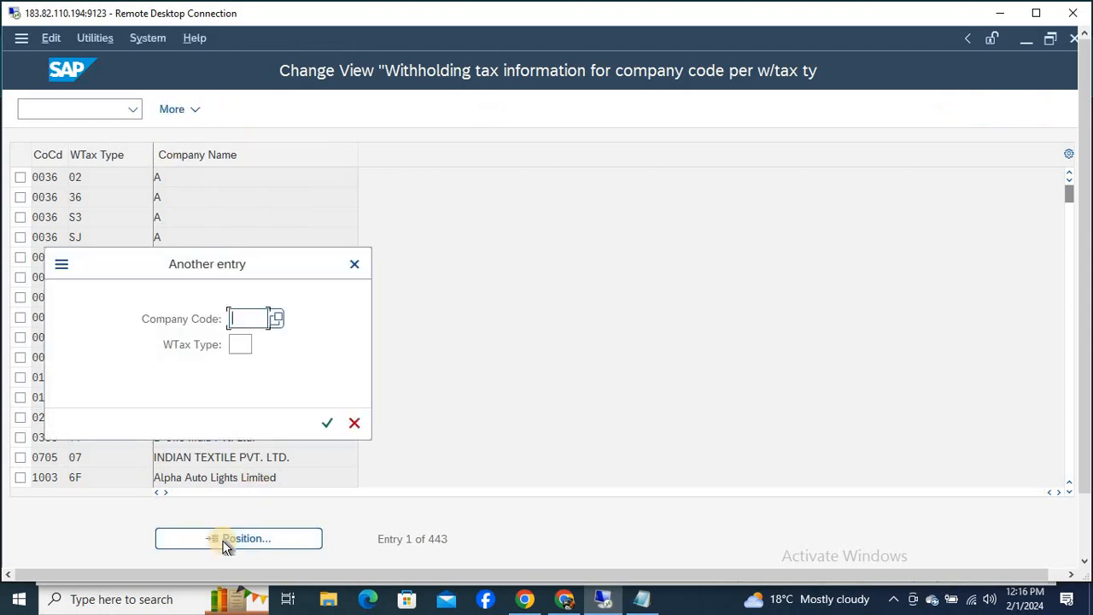
text(NNS)
key(Return)
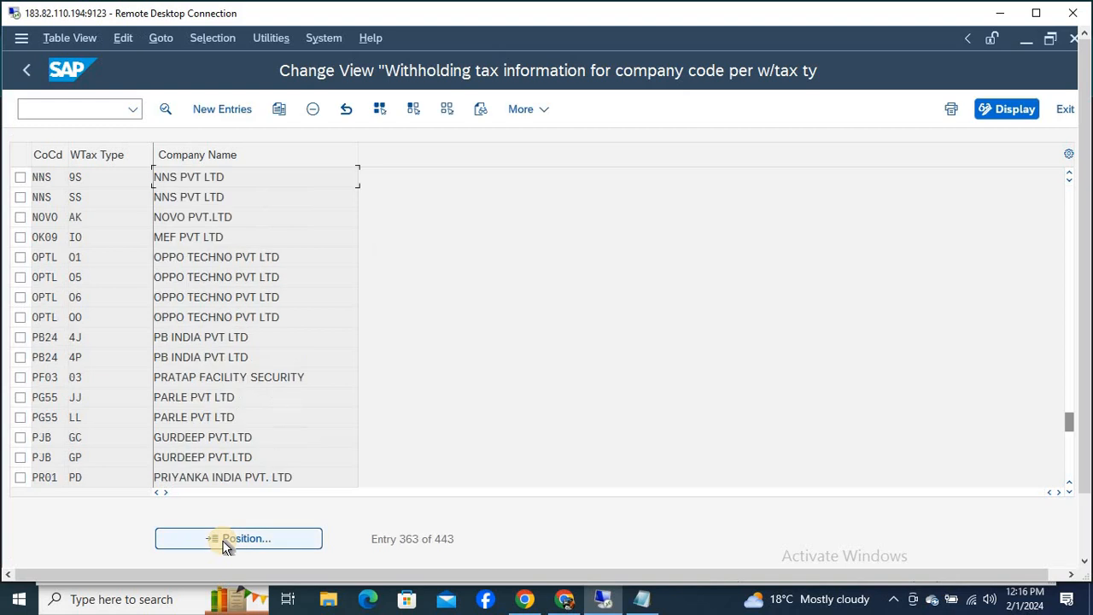
Create a new entry for company code NI24 with withholding tax type NI, recipient type CO and WTax Agent enabled
click(209, 120)
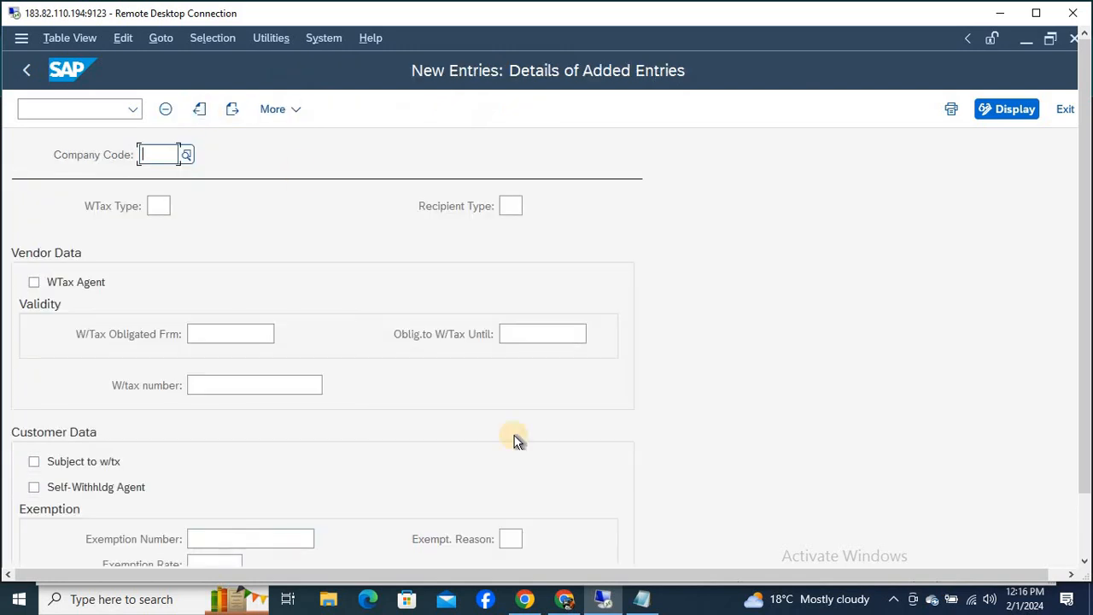
text(NI24)
key(Tab)
text(NI)
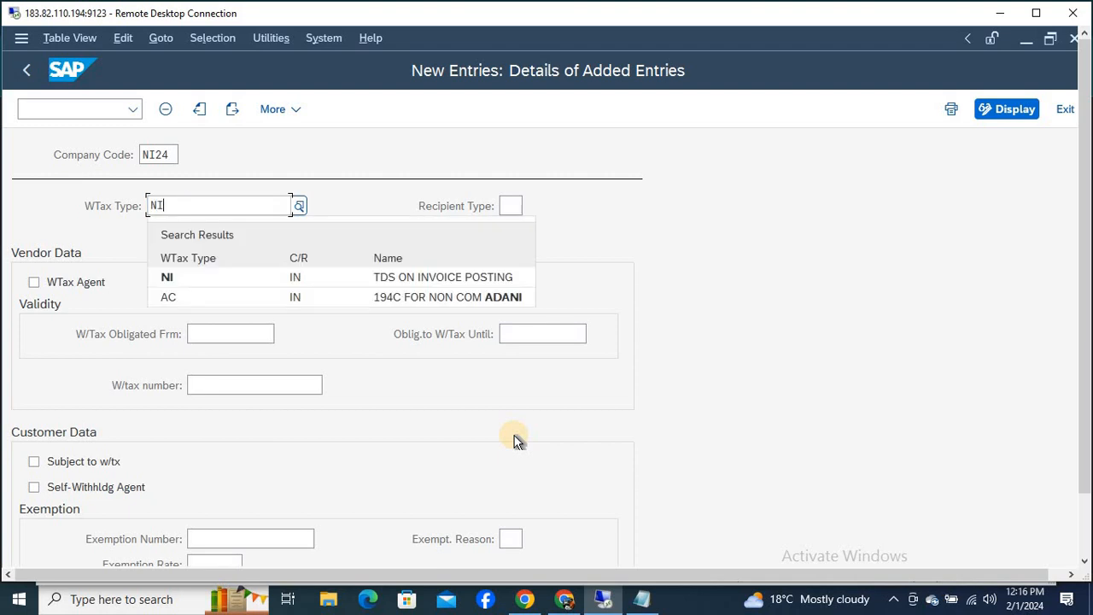
key(Down)
key(Return)
key(Tab)
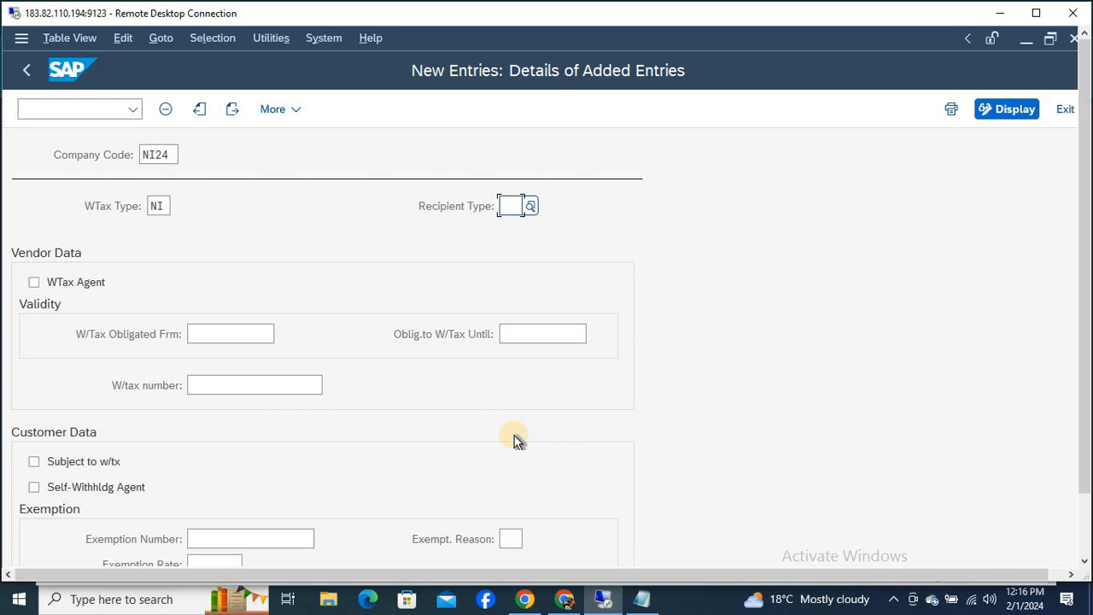
text(CO)
key(Tab)
click(35, 282)
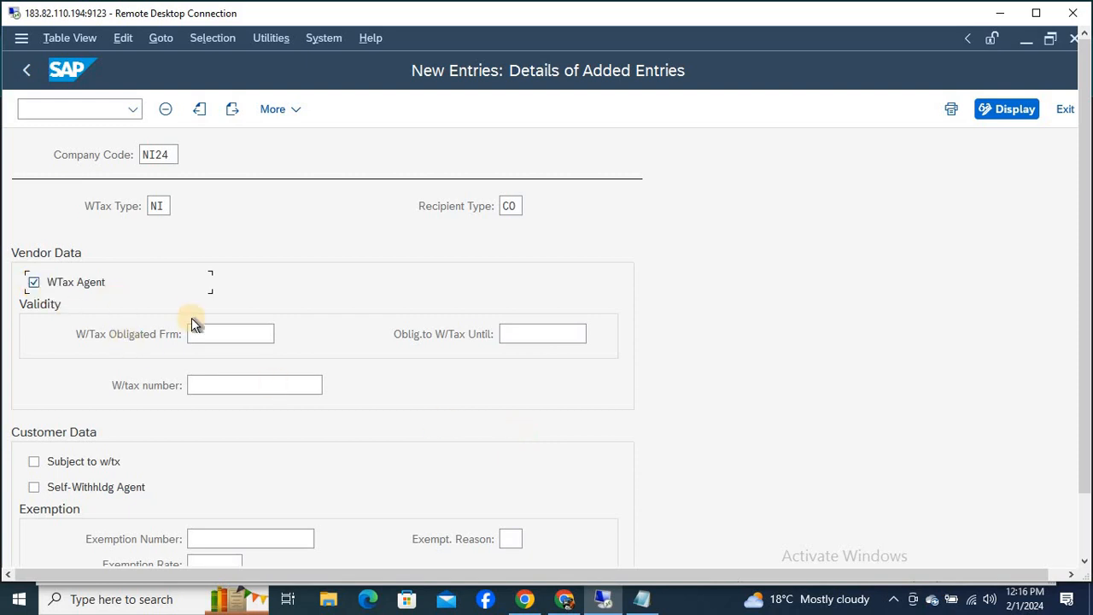
Set the NI entry's withholding tax obligation validity from 01.02.2024 until 31.03.9999
click(250, 333)
click(280, 334)
click(289, 400)
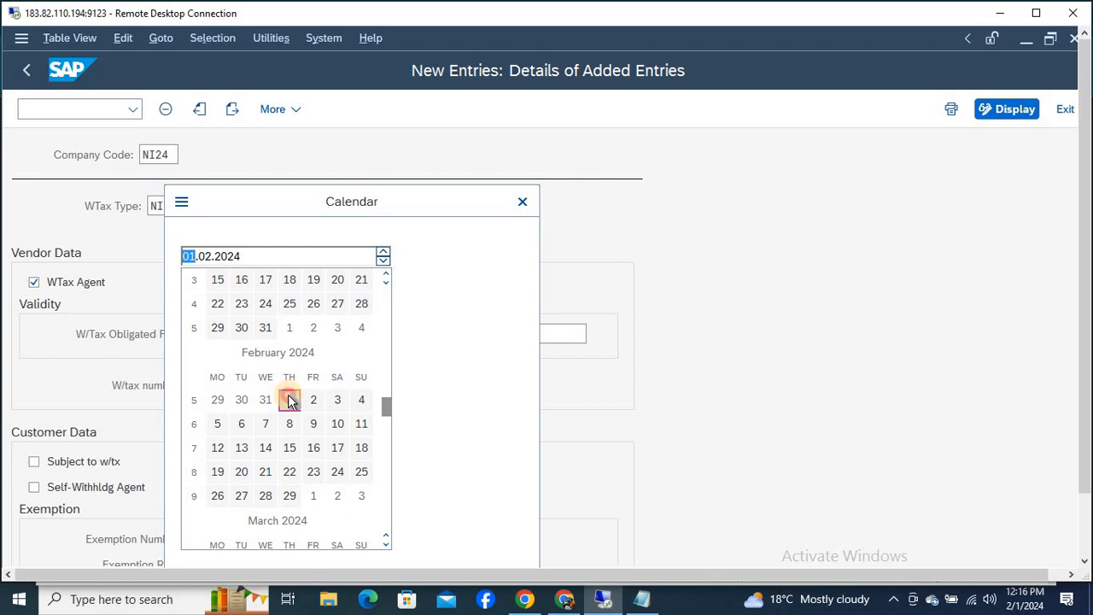
click(555, 334)
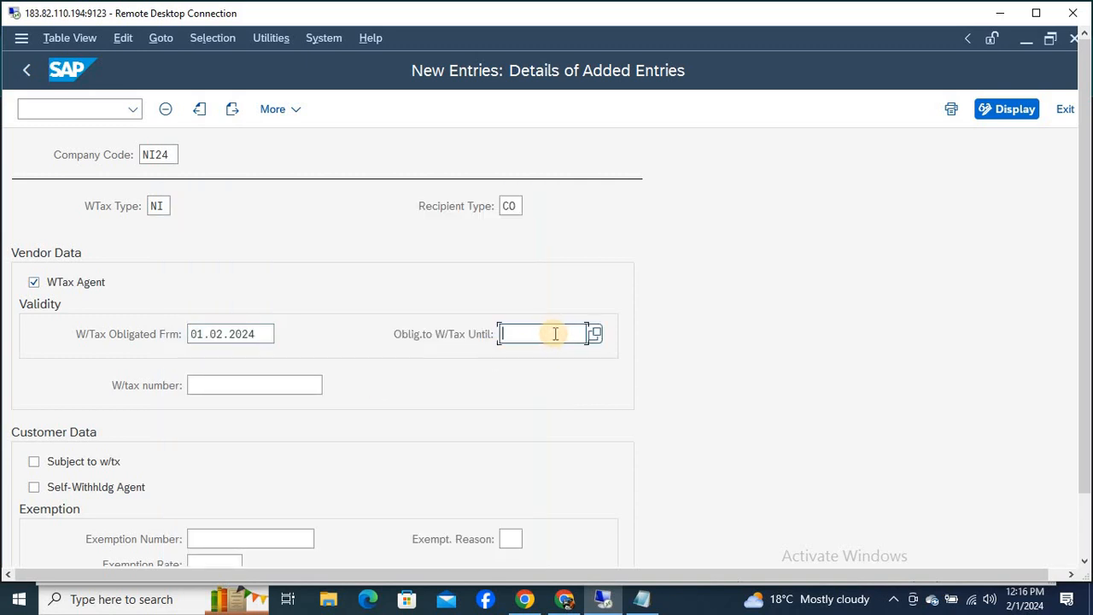
text(31.3)
key(BackSpace)
text(03.9999)
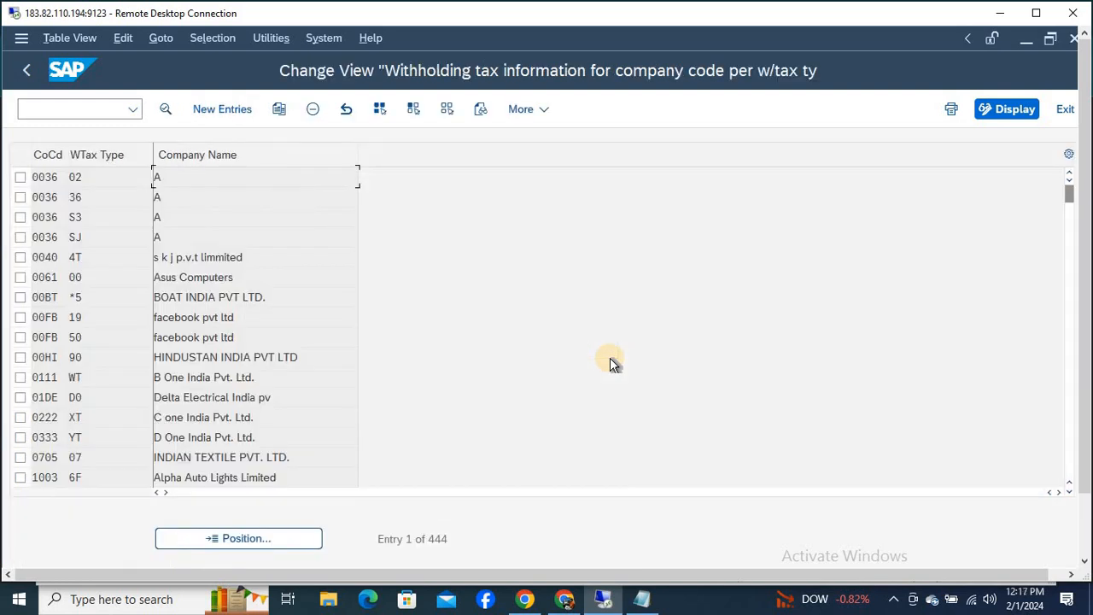
Start another new entry for company code NI24 with withholding tax type NP (TDS on invoice payment)
click(216, 109)
key(space)
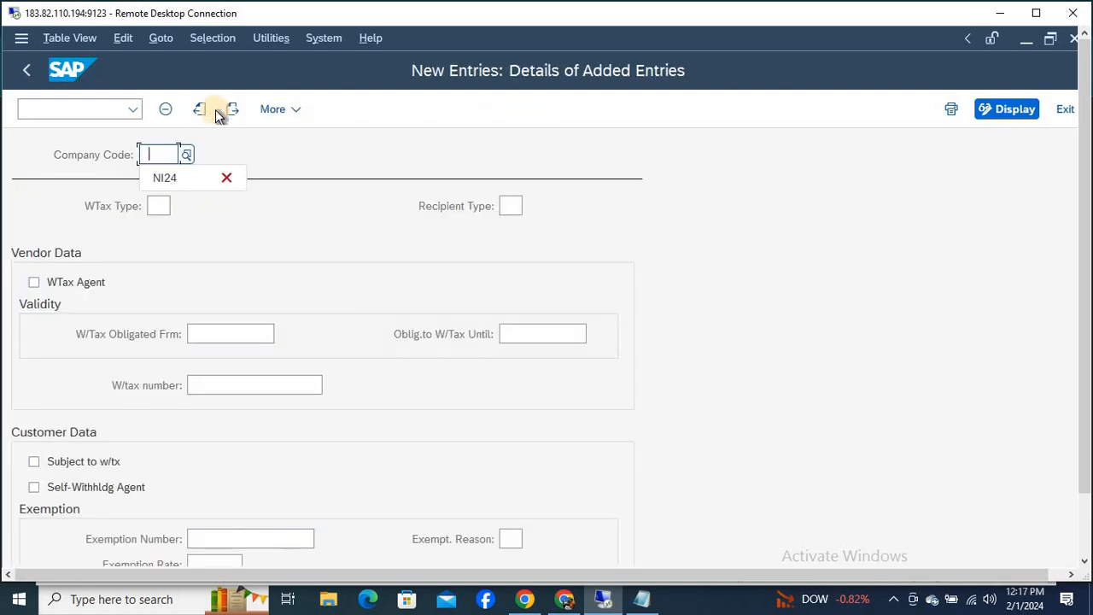
key(Down)
key(Tab)
text(N)
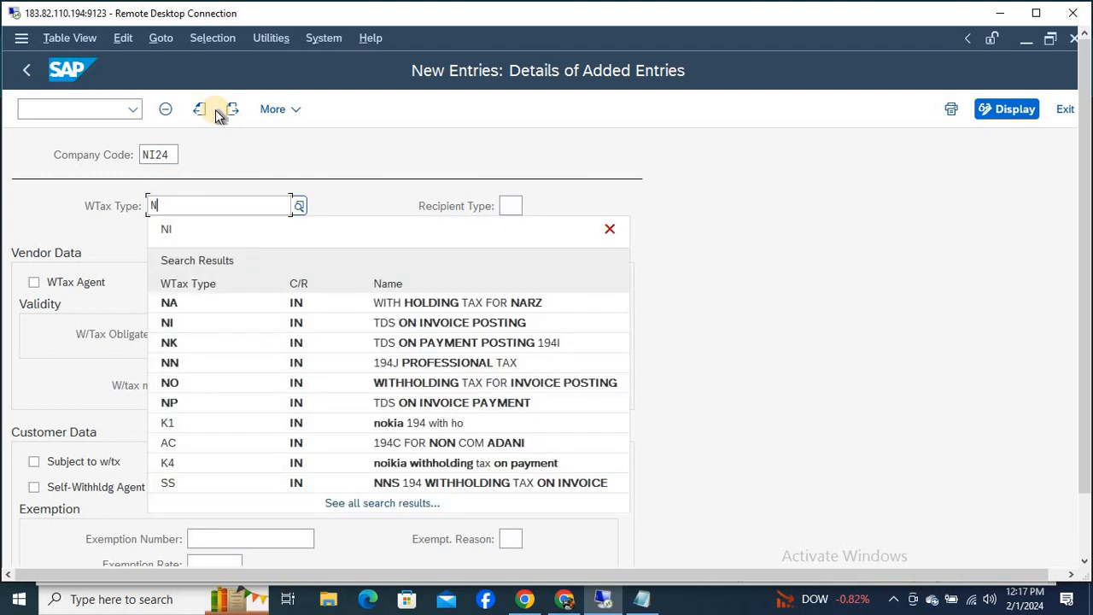
key(Down)
key(Down)
key(Down)
key(Down)
key(Down)
key(Down)
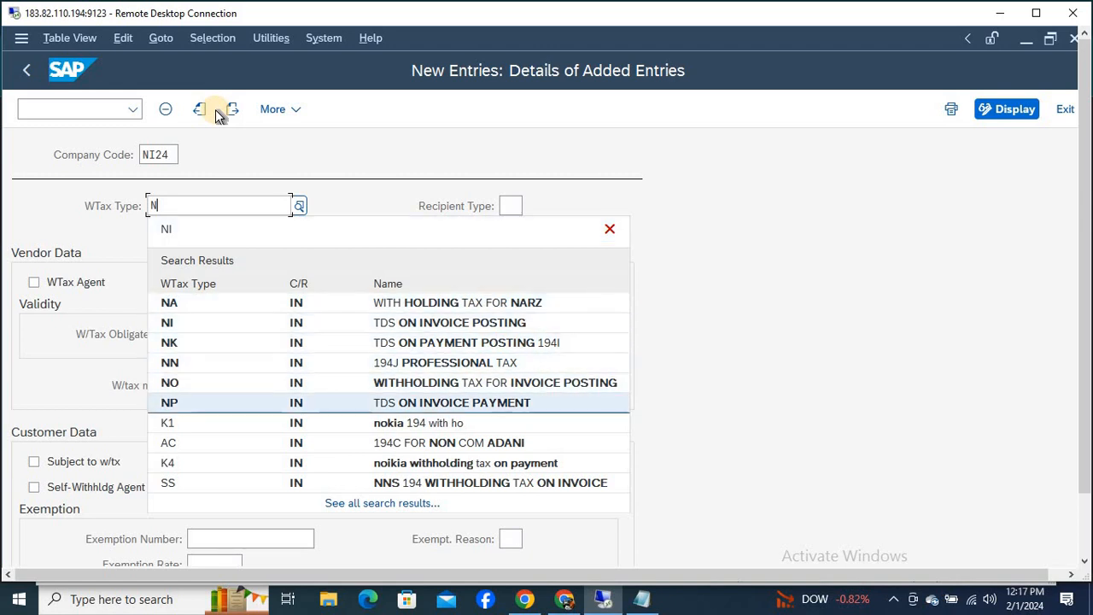
key(Return)
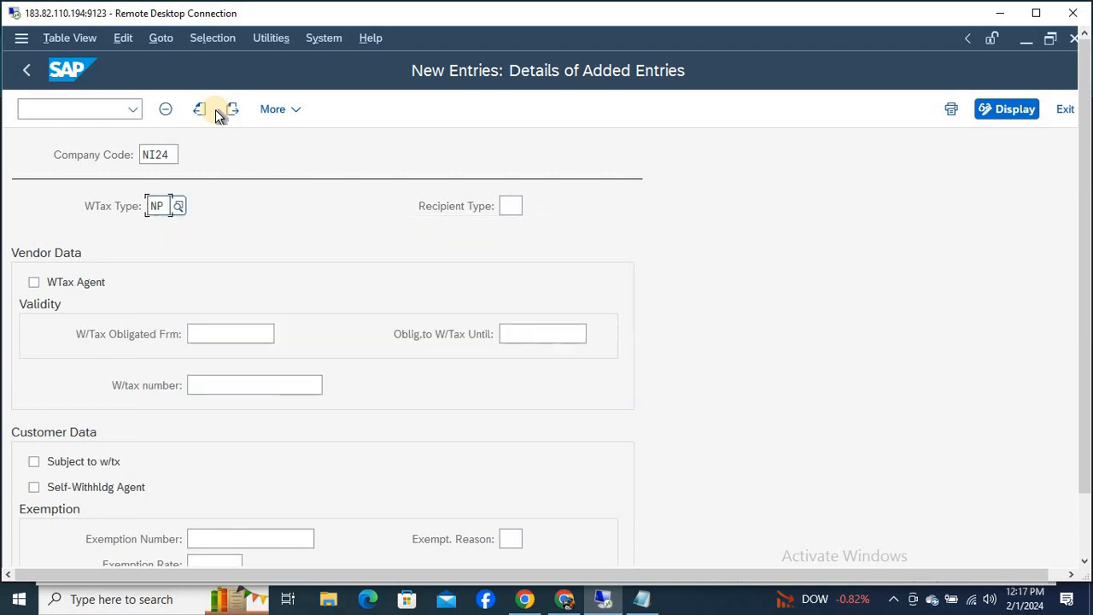
Set the NP entry's recipient type to CO and enable WTax Agent under the vendor data
key(Tab)
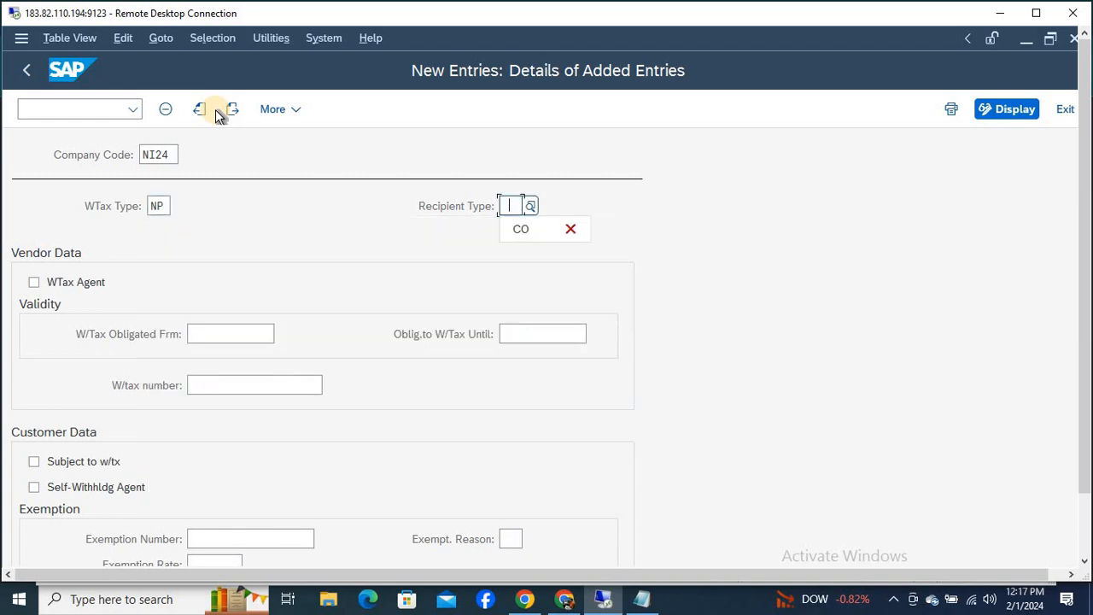
text(CO)
key(Tab)
key(space)
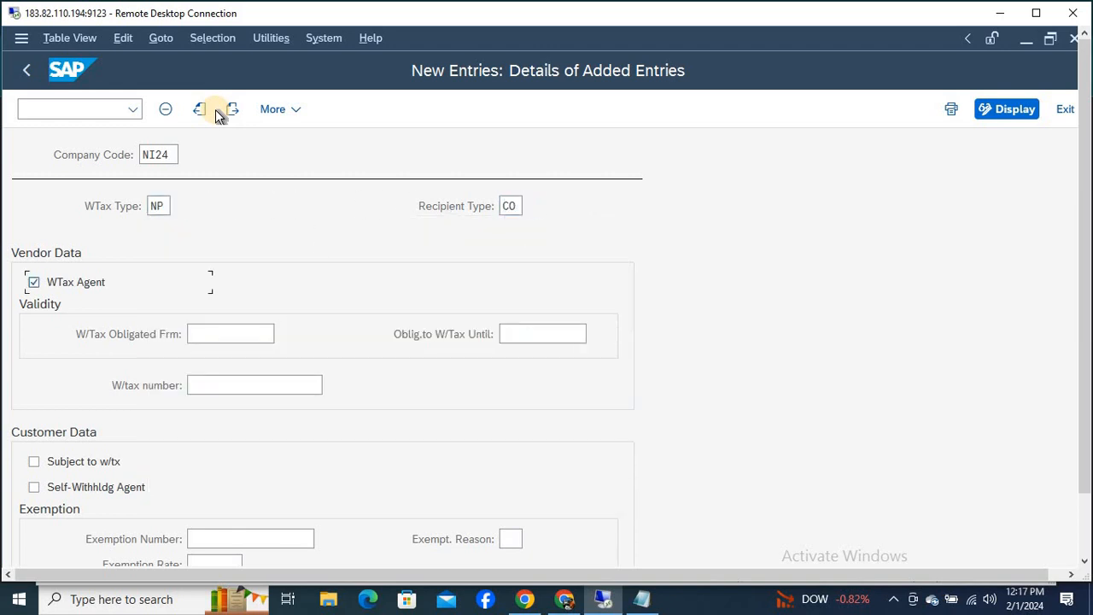
Set the NP entry's withholding tax obligation validity from 01.02.2024 until 31.03.9999
key(Tab)
key(Down)
key(Return)
key(Tab)
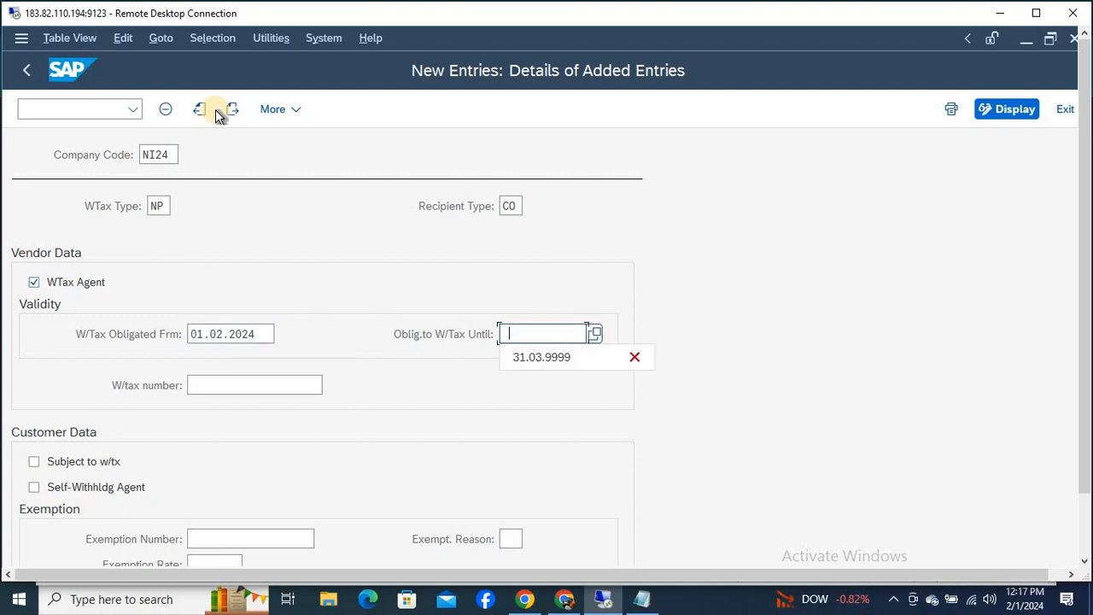
key(Down)
key(Return)
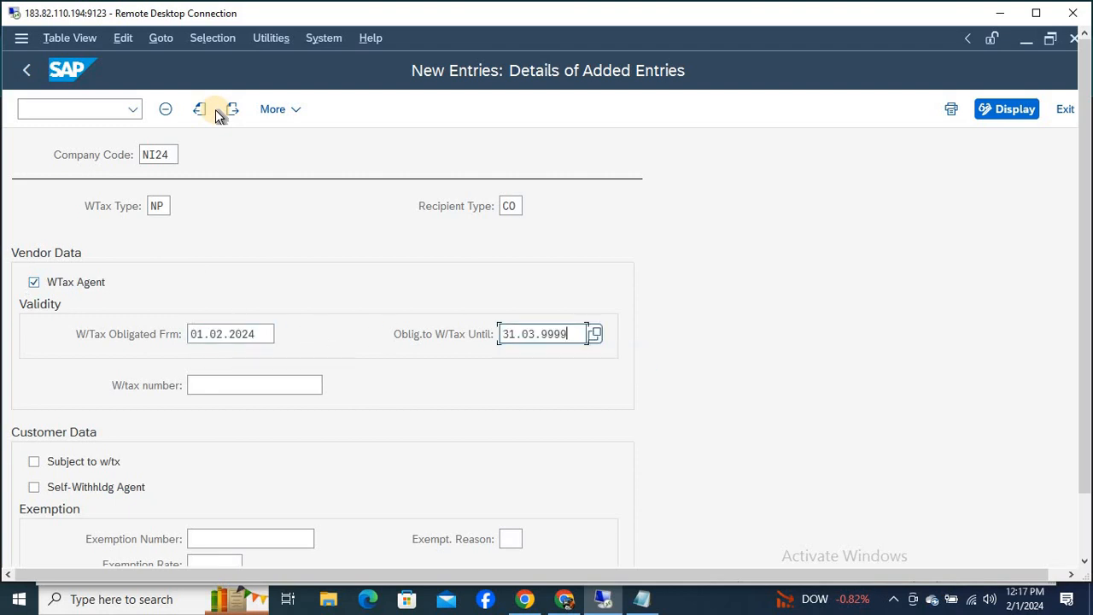
Save the NP withholding tax entry for company code NI24 and return to the overview list
drag(174, 157, 38, 195)
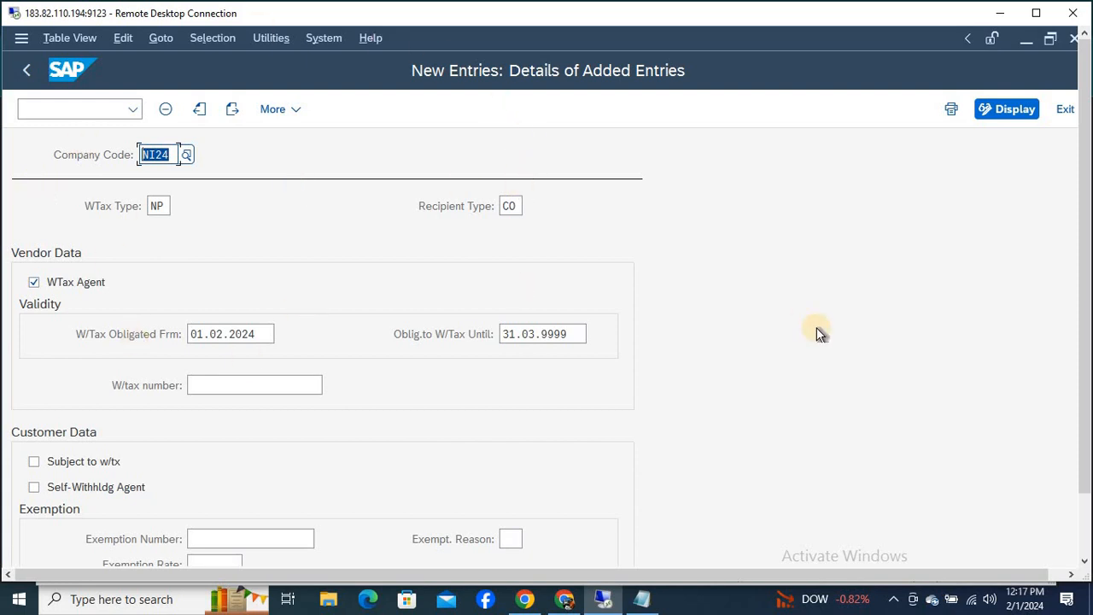
drag(1087, 237, 1054, 383)
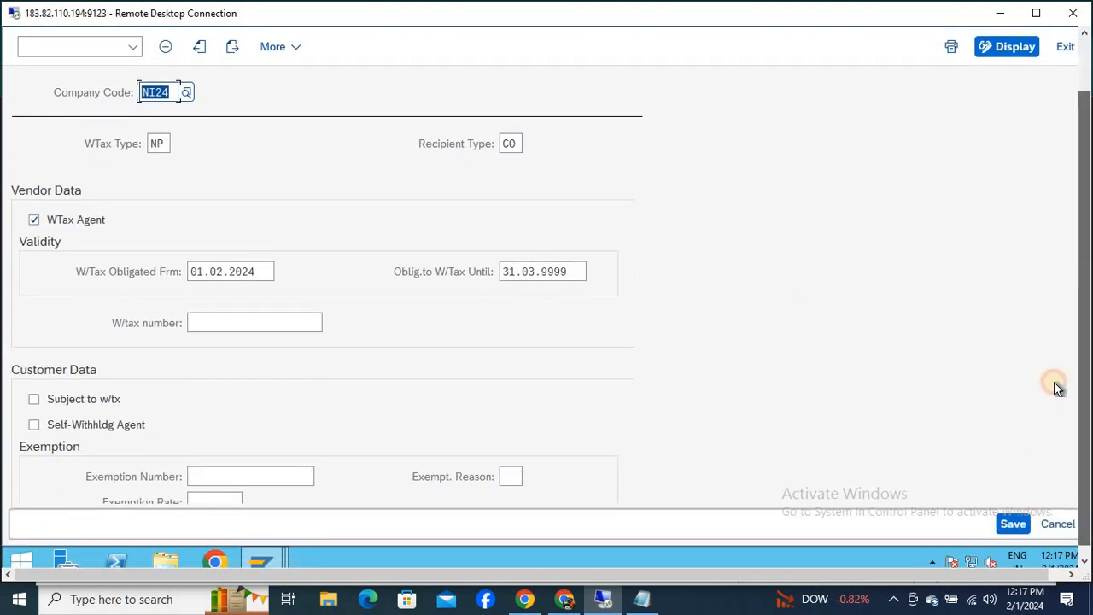
click(1013, 525)
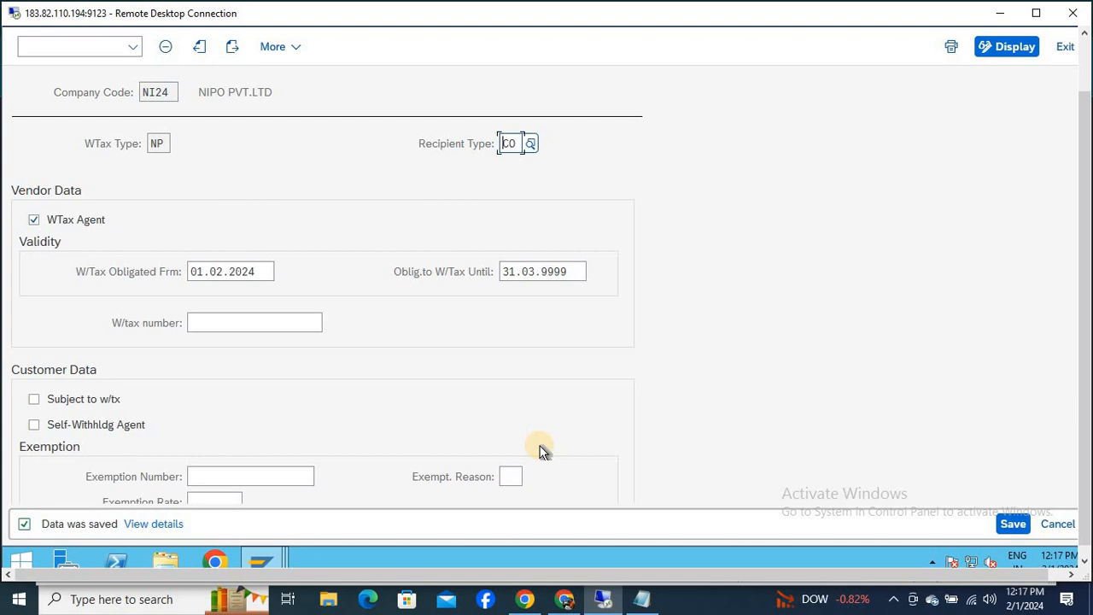
key(F3)
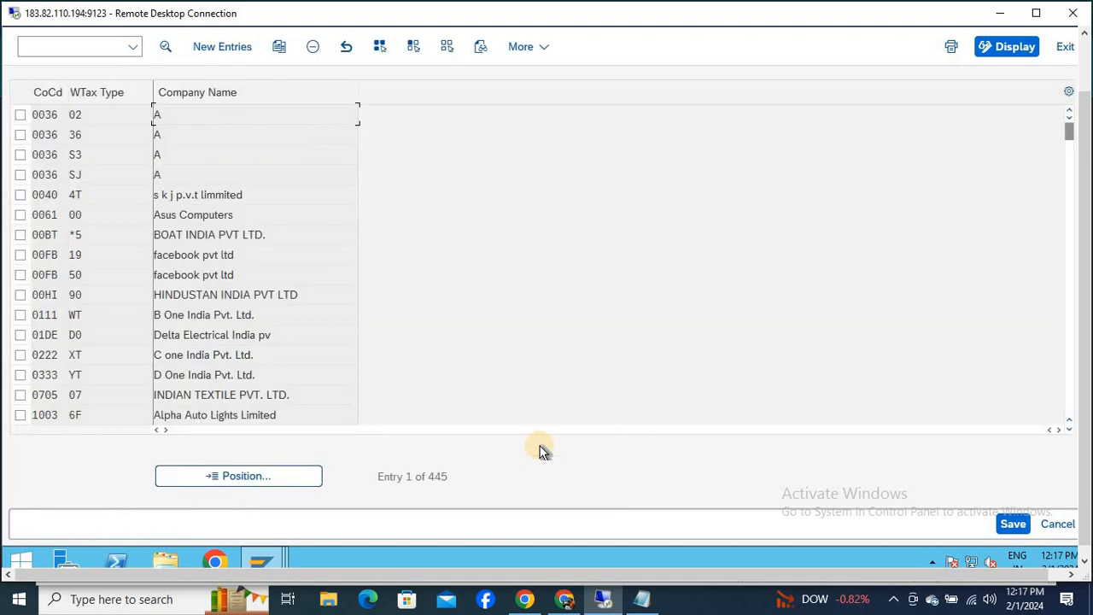
Locate company code NI24 in the withholding tax type assignment list and select its NI and NP entries
click(280, 473)
text(NI24)
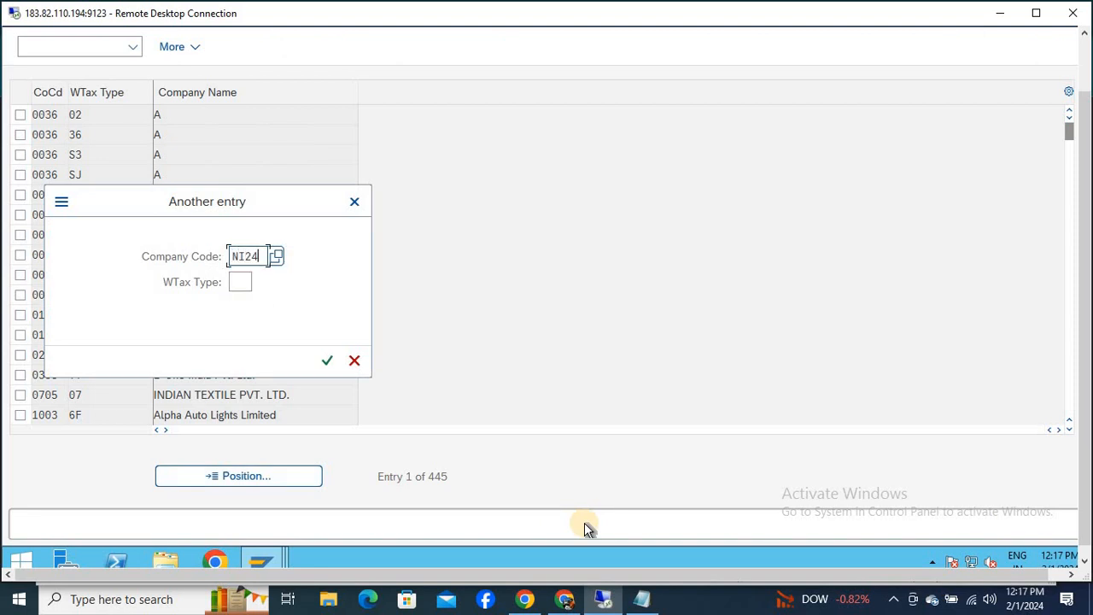
key(Return)
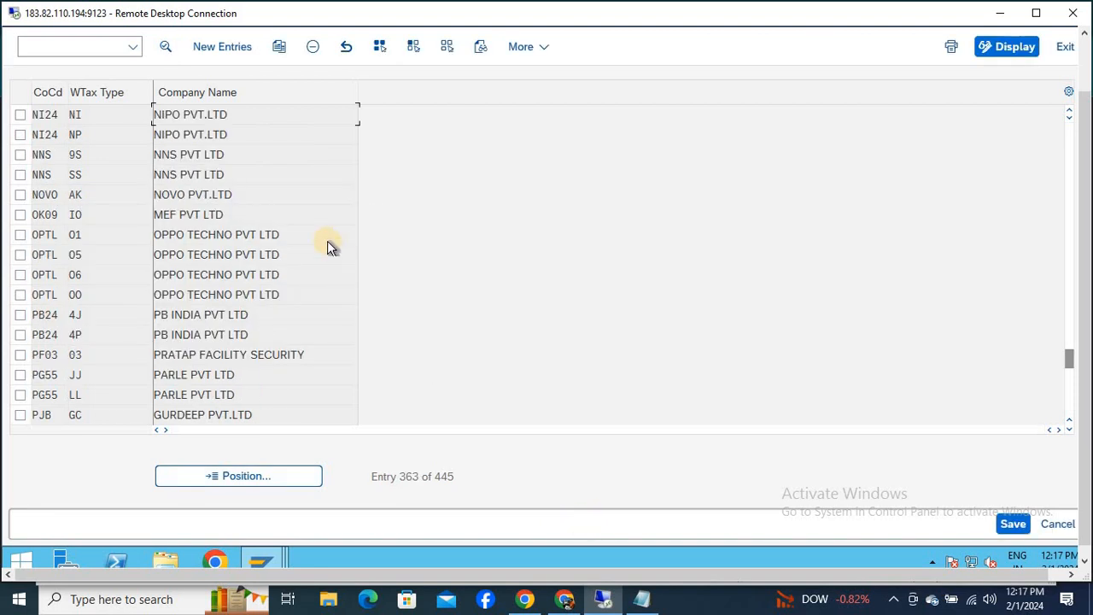
click(21, 116)
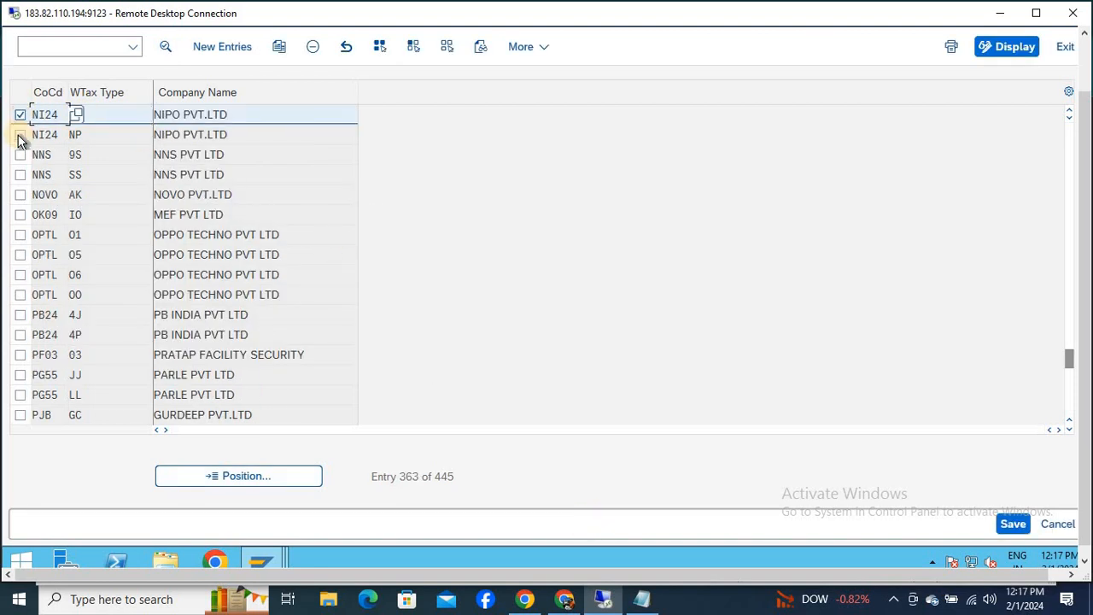
click(20, 135)
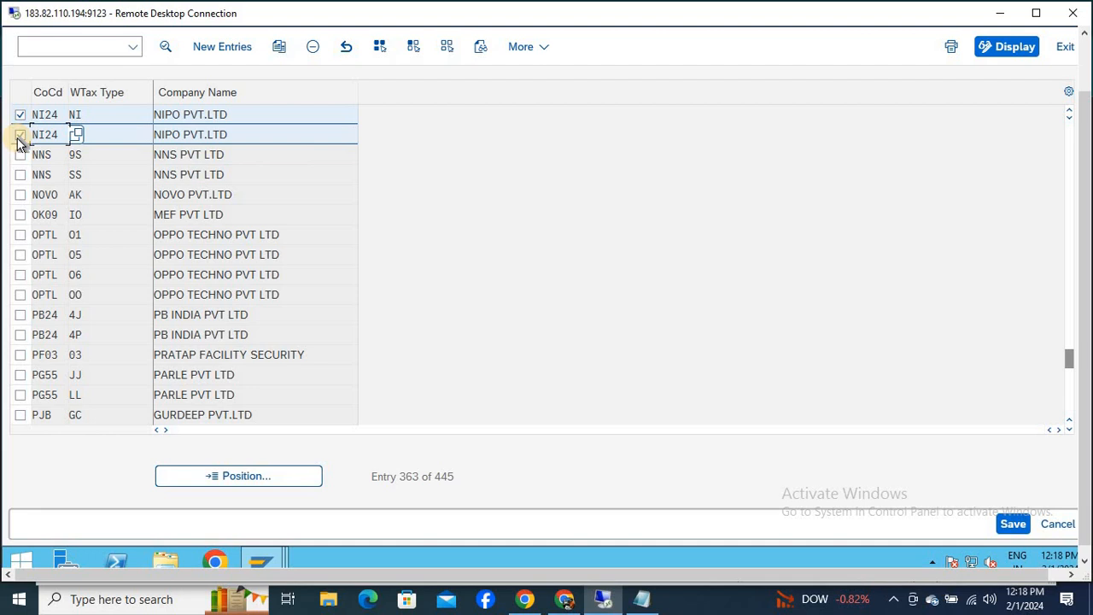
Leave the withholding tax type assignment list, discarding unsaved edits, and return to the customizing structure
key(Escape)
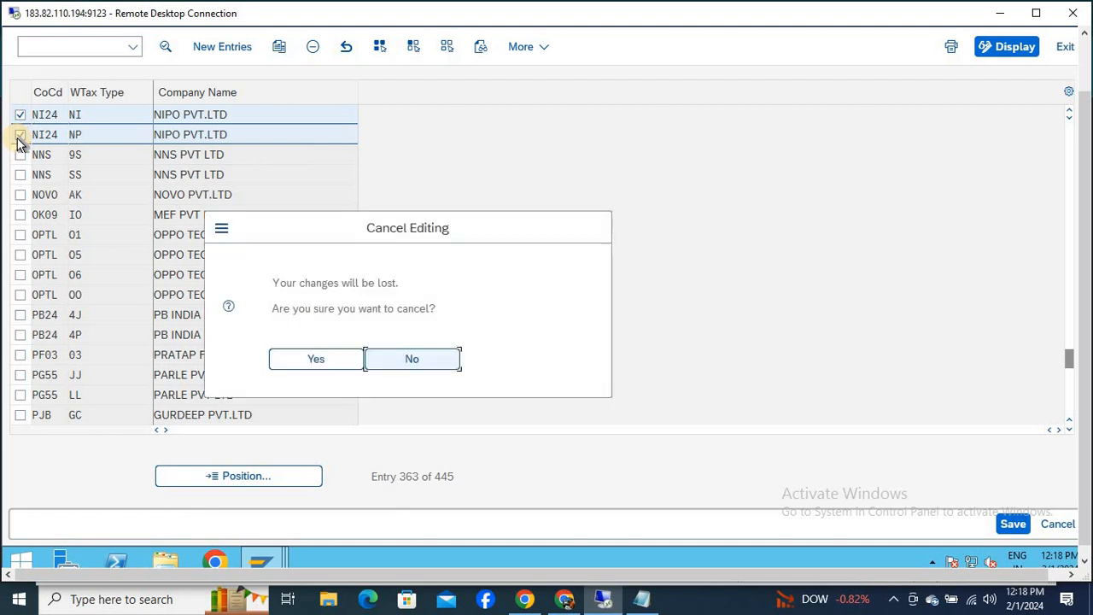
key(Left)
key(Return)
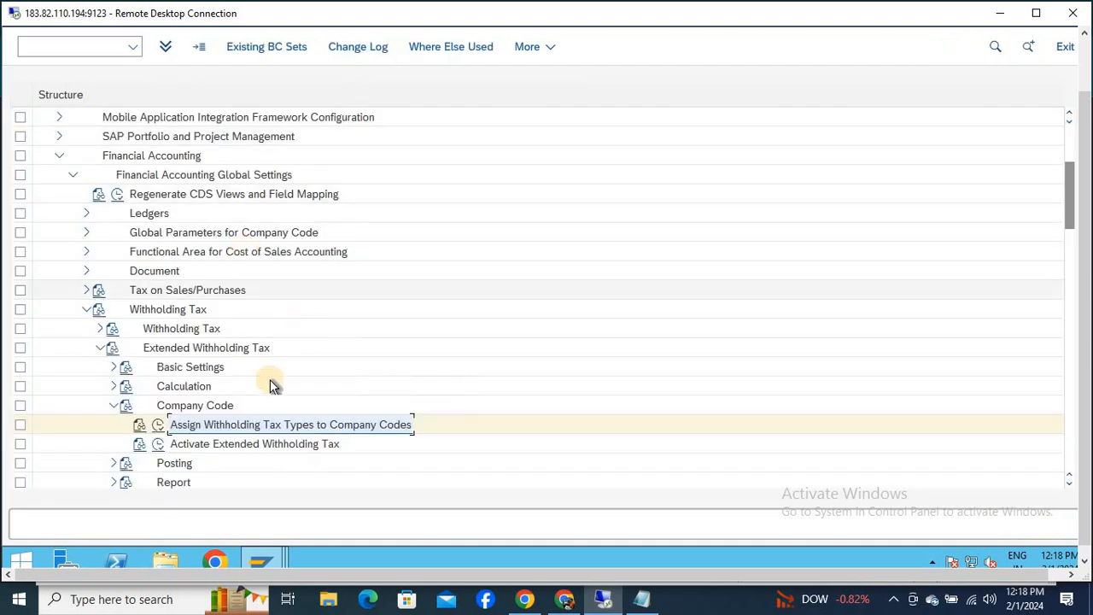
Switch to Notepad and add the second line "2--Activate Extended Withholding Tax" to the configuration notes
click(267, 450)
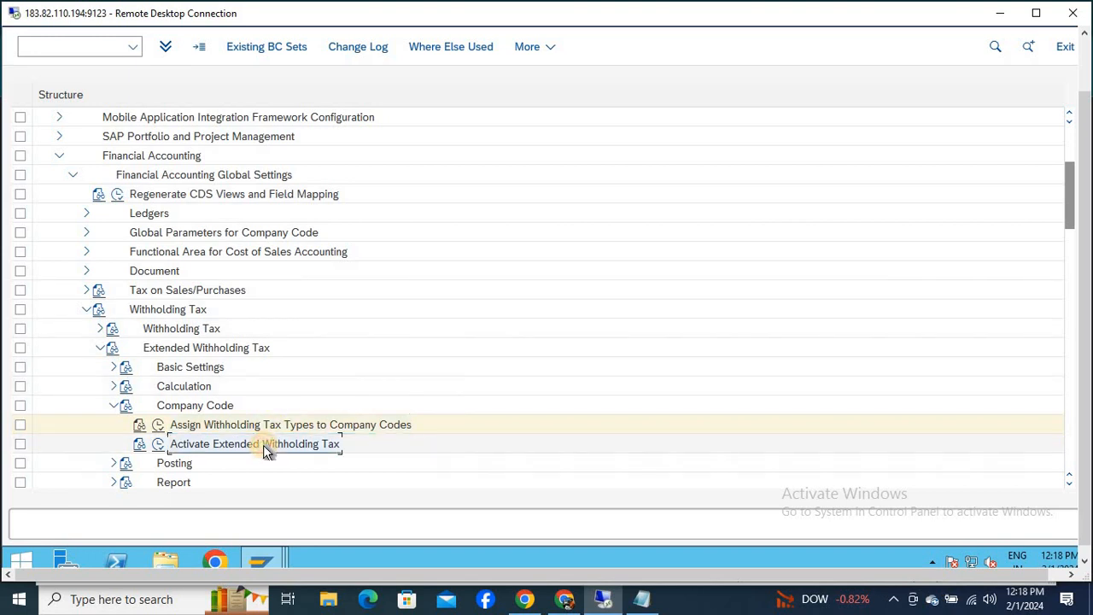
key(alt+Tab)
key(Return)
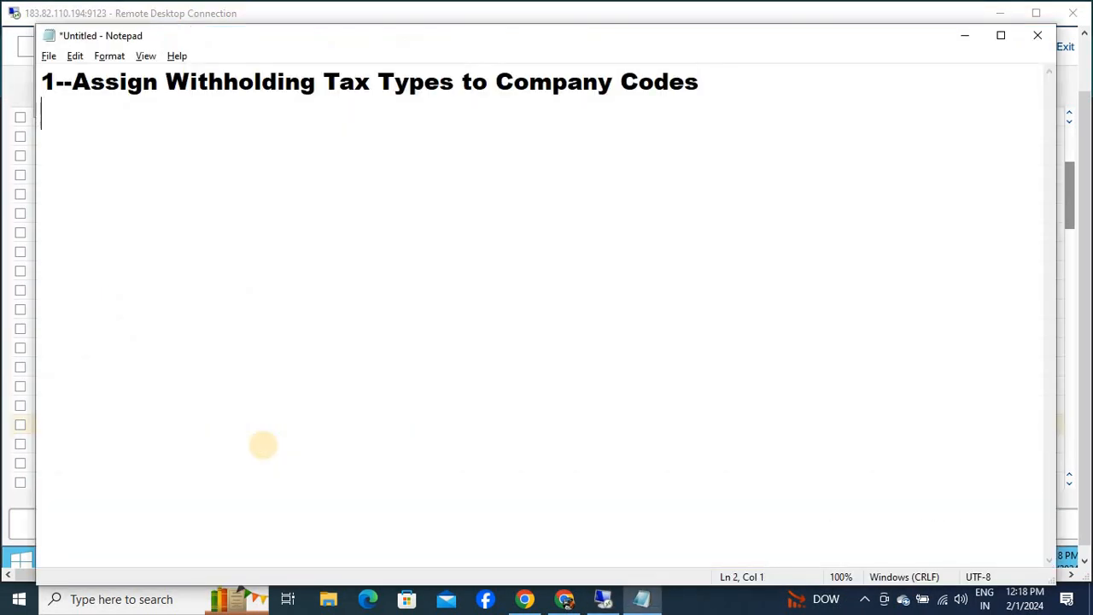
text(2--)
text(Activate Extended Withholding Tax)
Switch back to SAP, open the Activate Extended Withholding Tax activity, and position the list at company code NI24
key(alt+Tab)
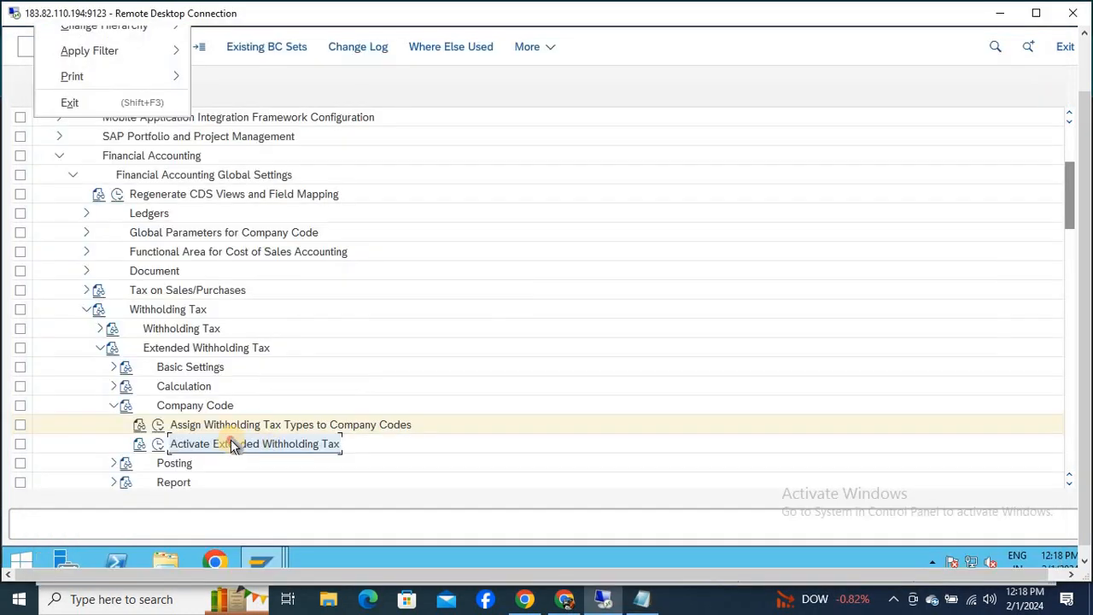
click(158, 446)
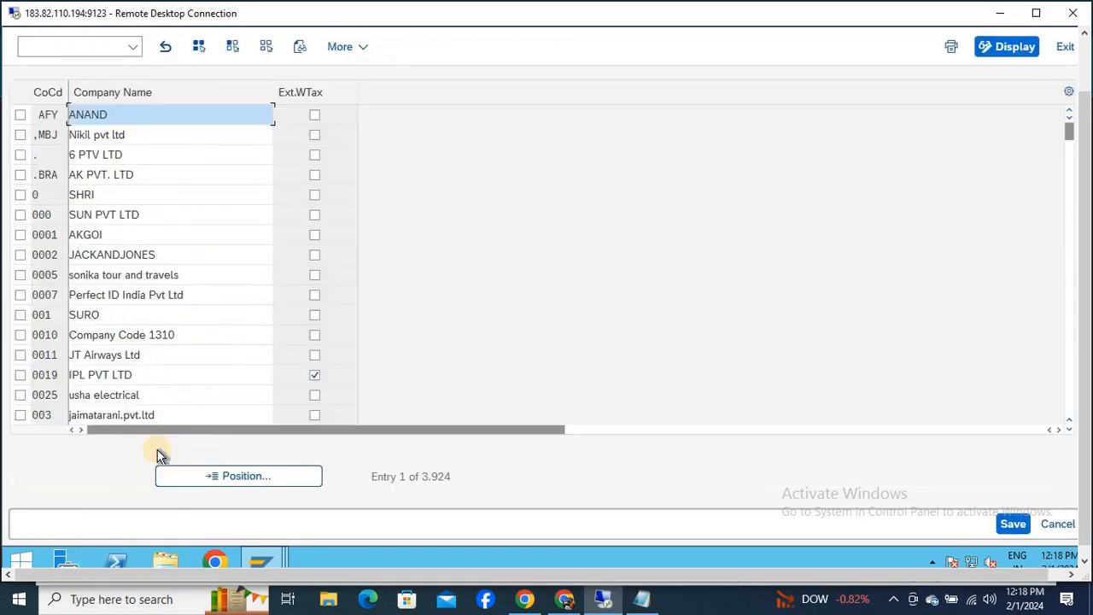
click(299, 476)
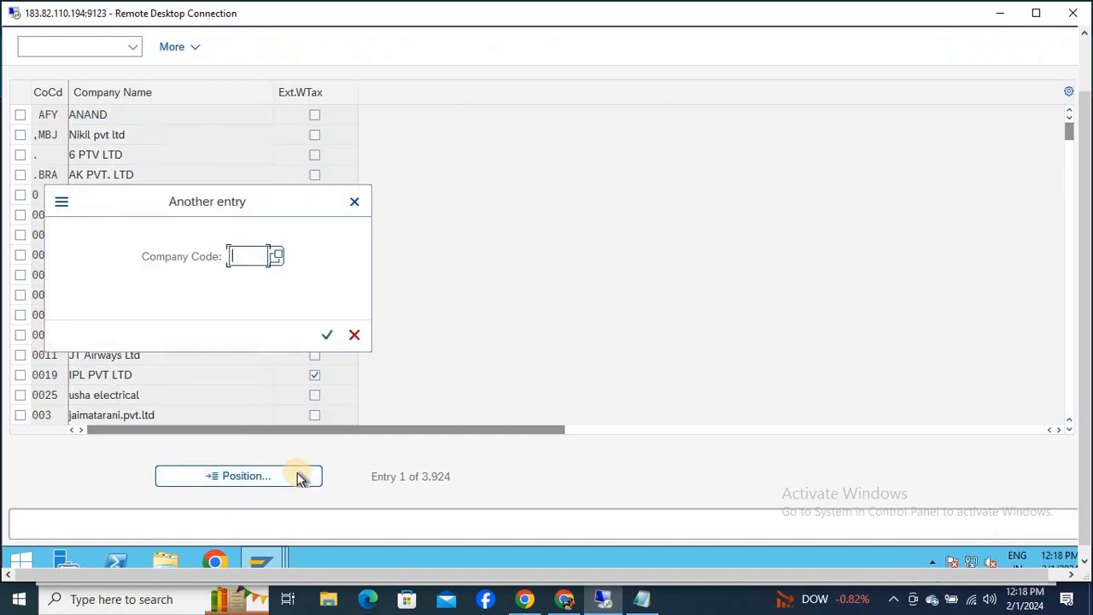
text(NI24)
key(Return)
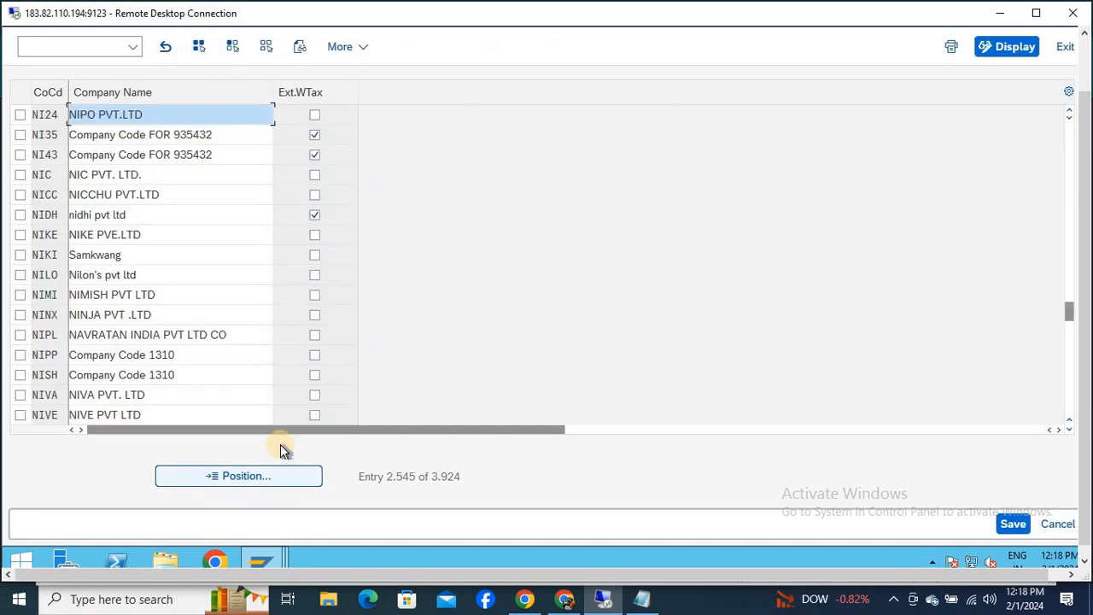
Activate extended withholding tax for company code NI24, save the change, and return to the customizing structure
click(316, 115)
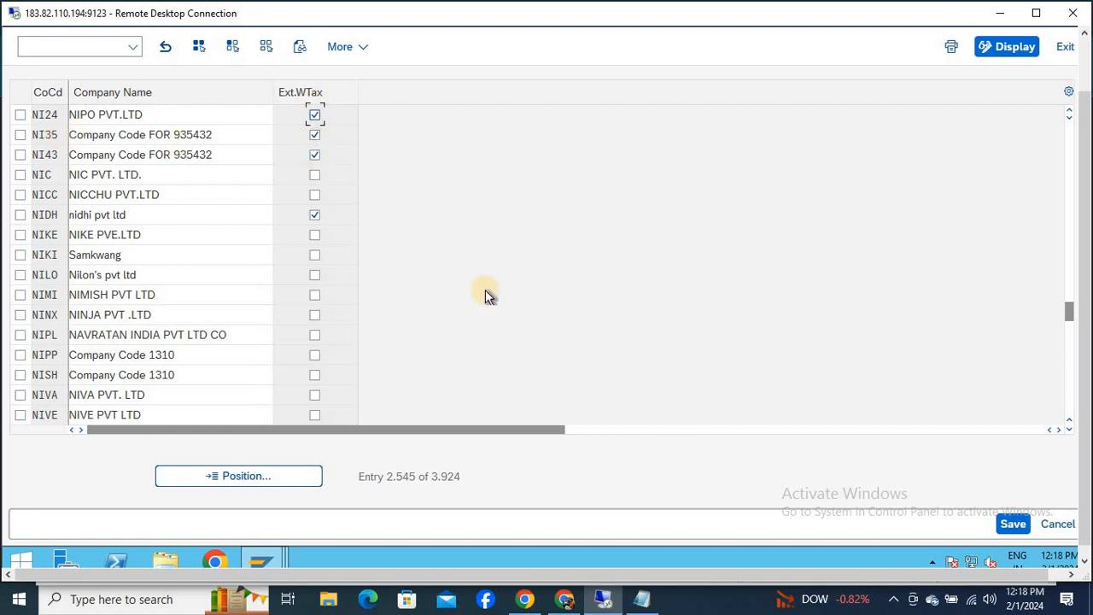
click(1017, 525)
key(Return)
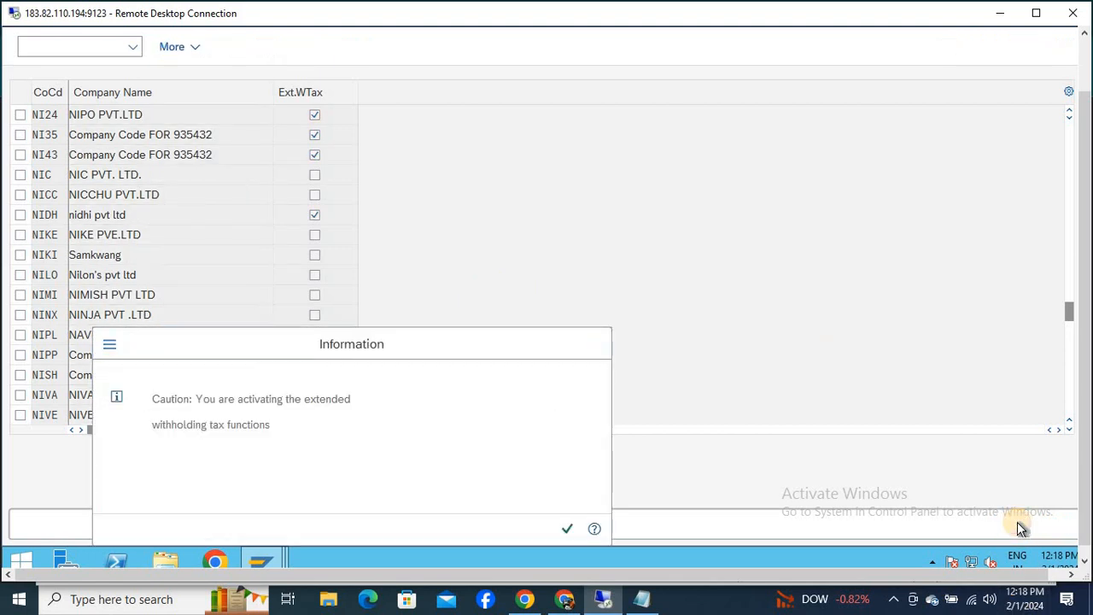
key(Return)
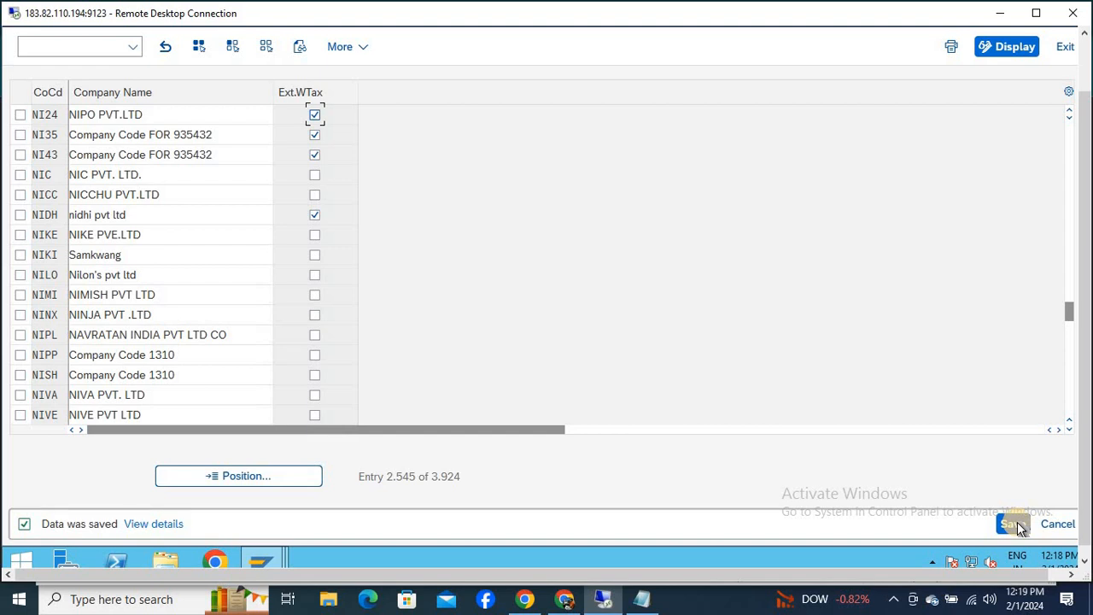
key(F3)
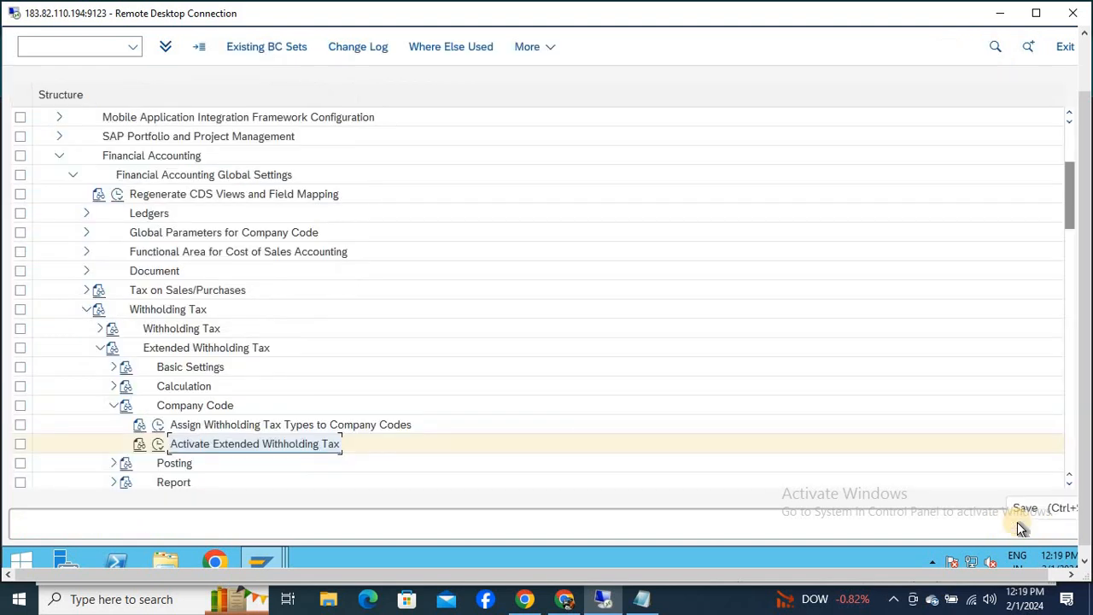
key(alt+Tab)
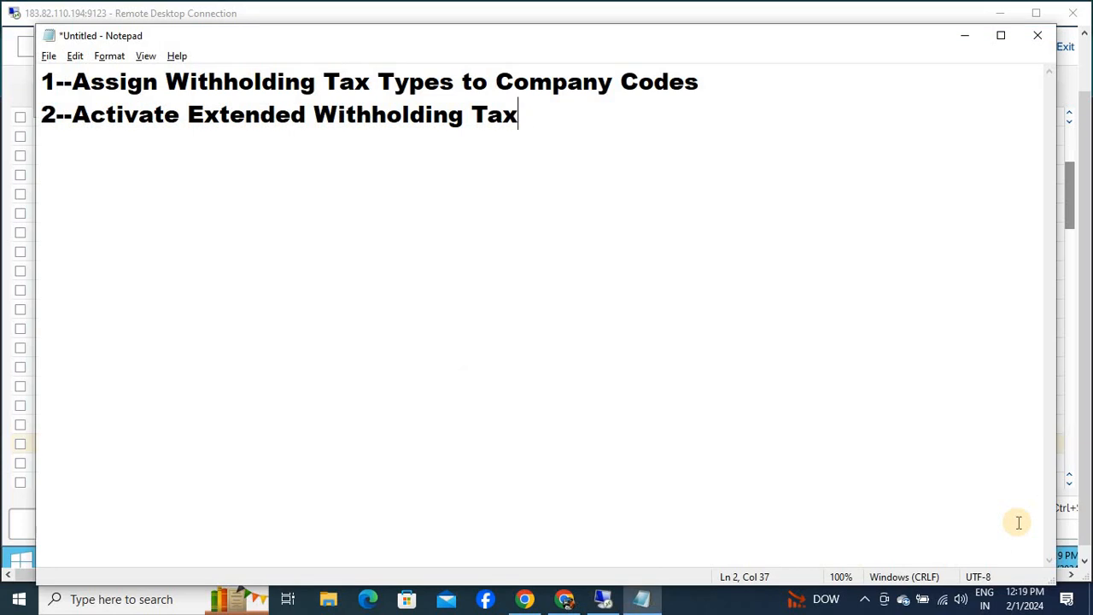
key(alt+Tab)
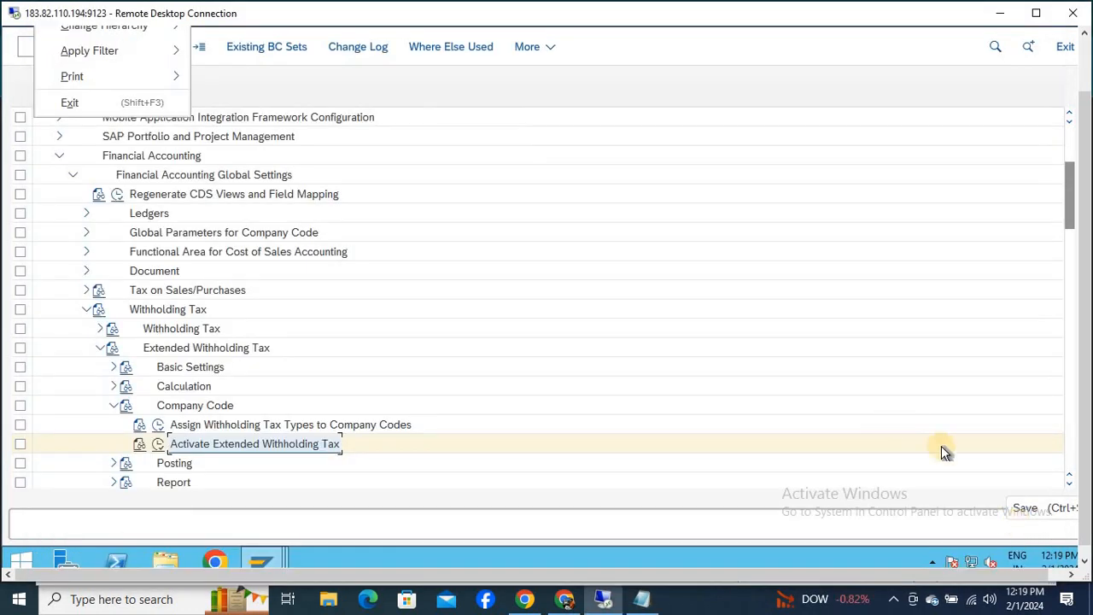
Open the G/L account master transaction FS00 in a new session with the command /OFS00
click(76, 48)
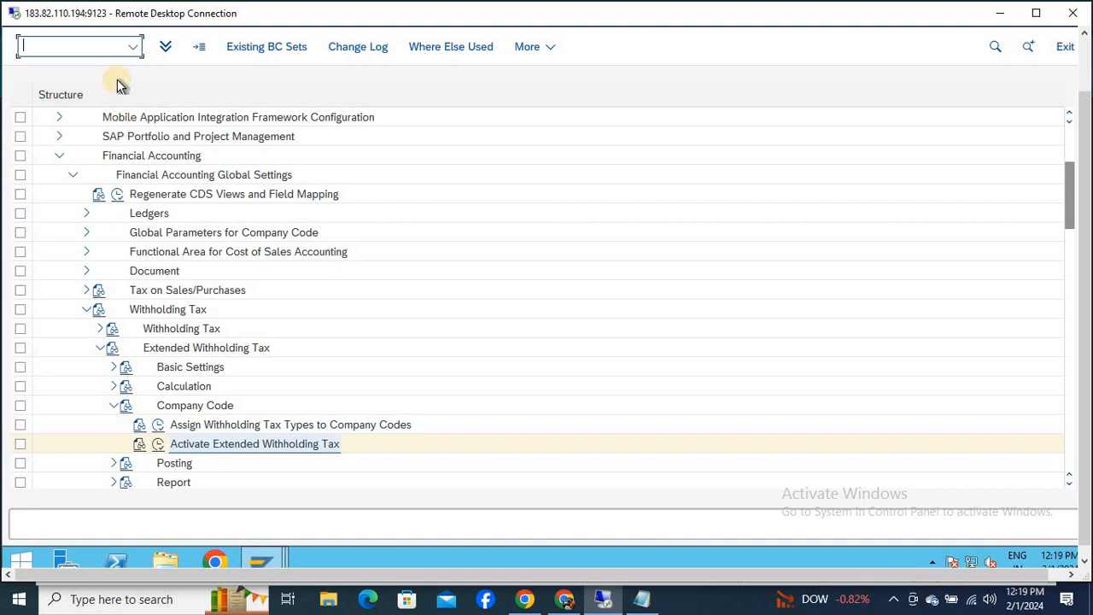
text(/OF)
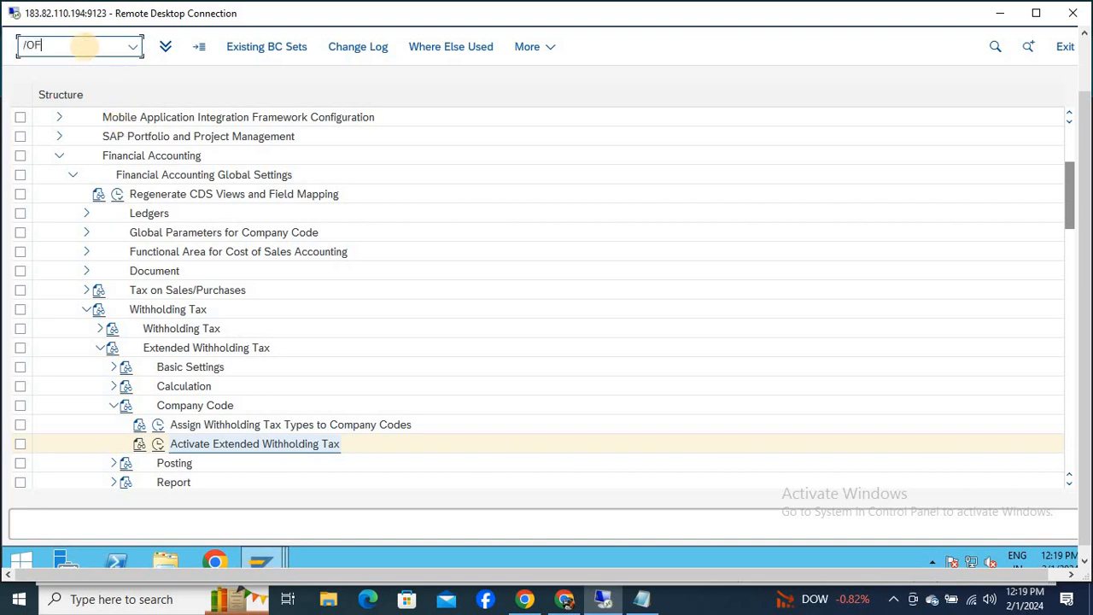
text(S00)
key(Return)
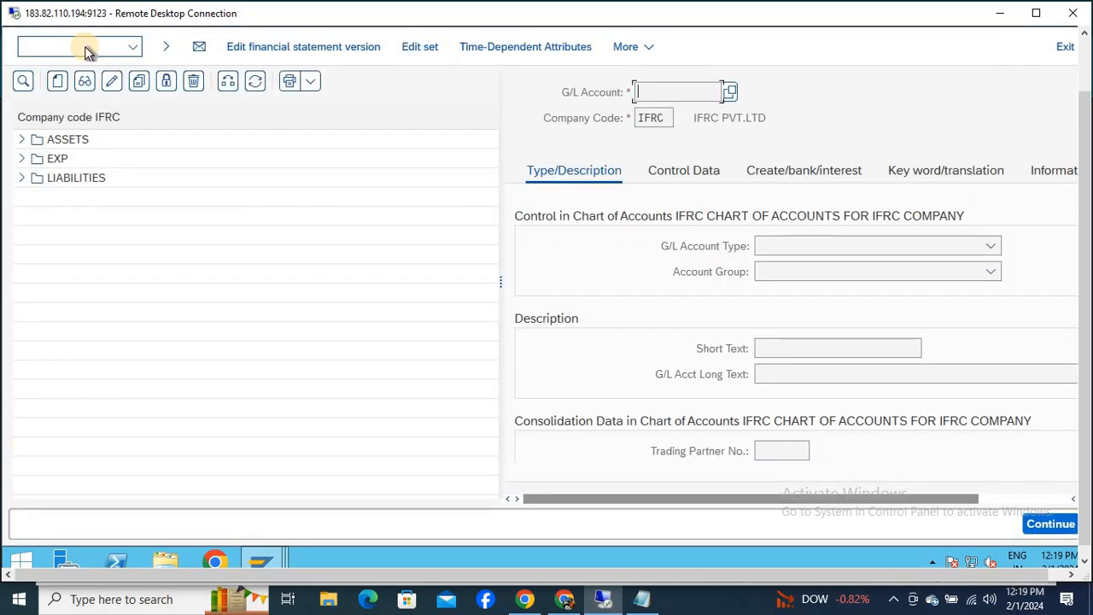
Widen the G/L account details area and change the account tree's company code to NI24
drag(503, 282, 340, 227)
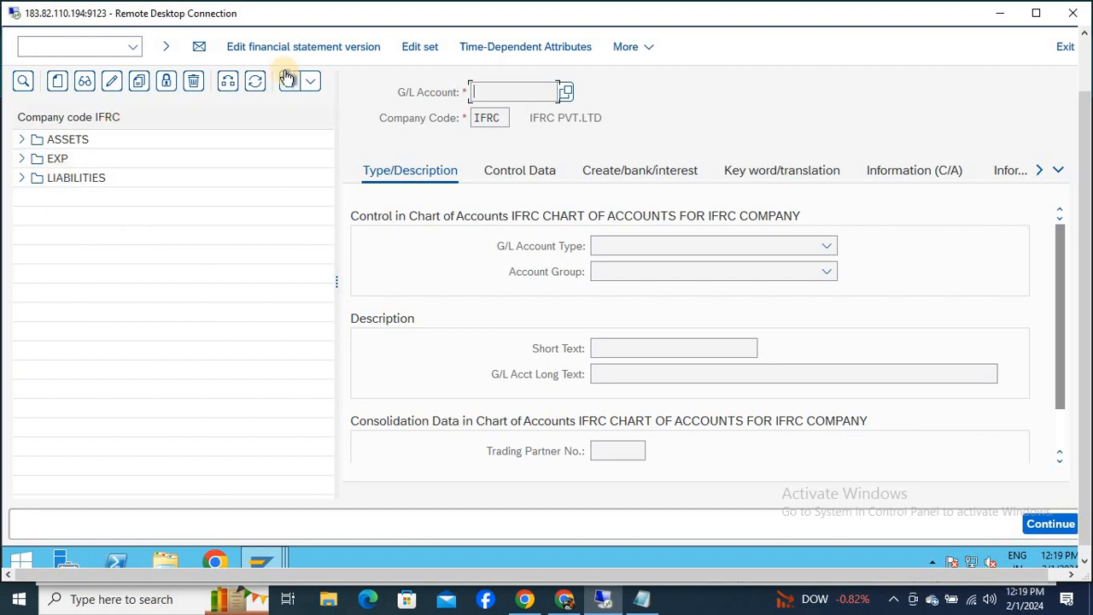
click(227, 80)
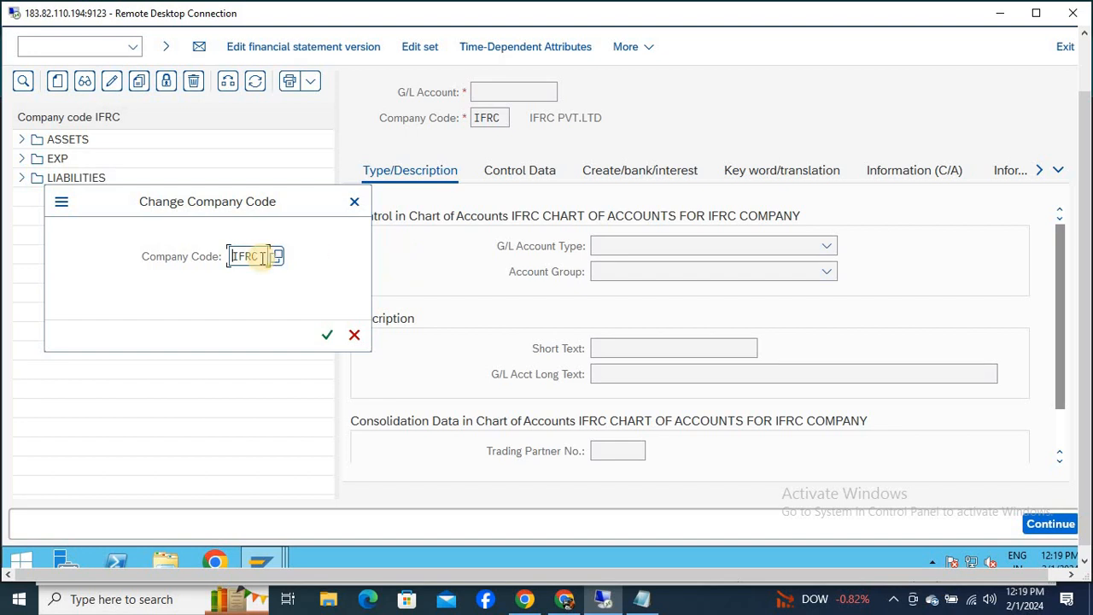
drag(262, 257, 162, 258)
text(NI24)
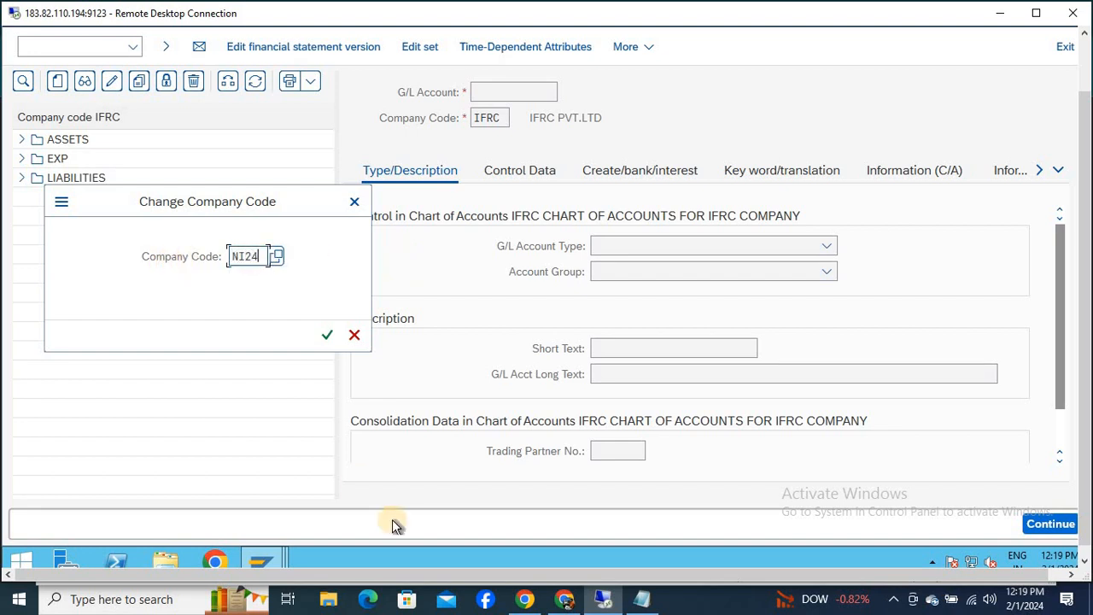
key(Return)
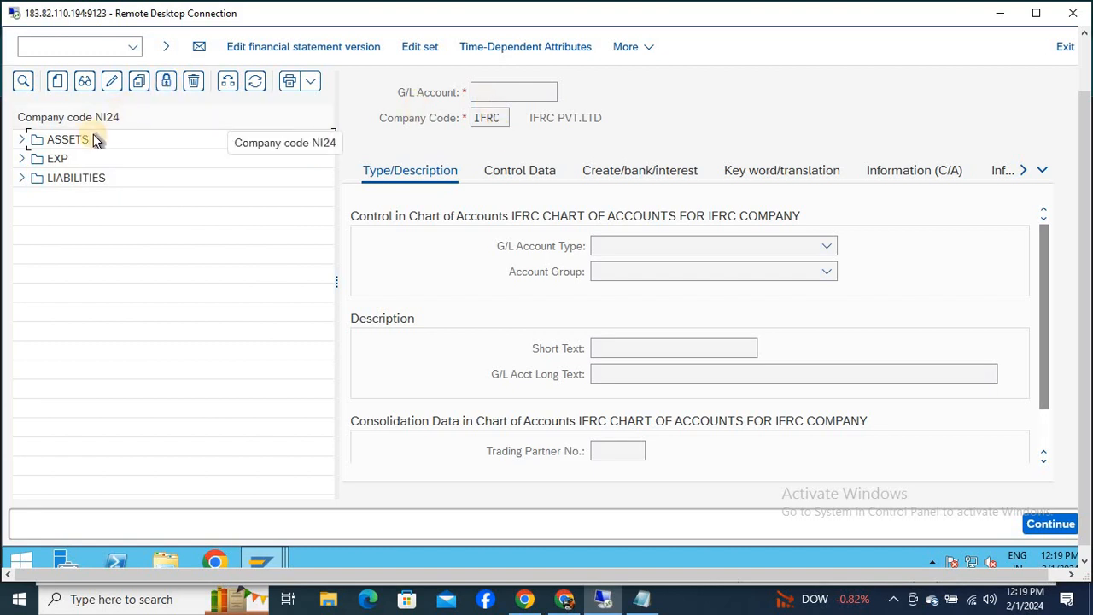
Expand the LIABILITIES group and start creating G/L account 505 in company code NI24
click(21, 178)
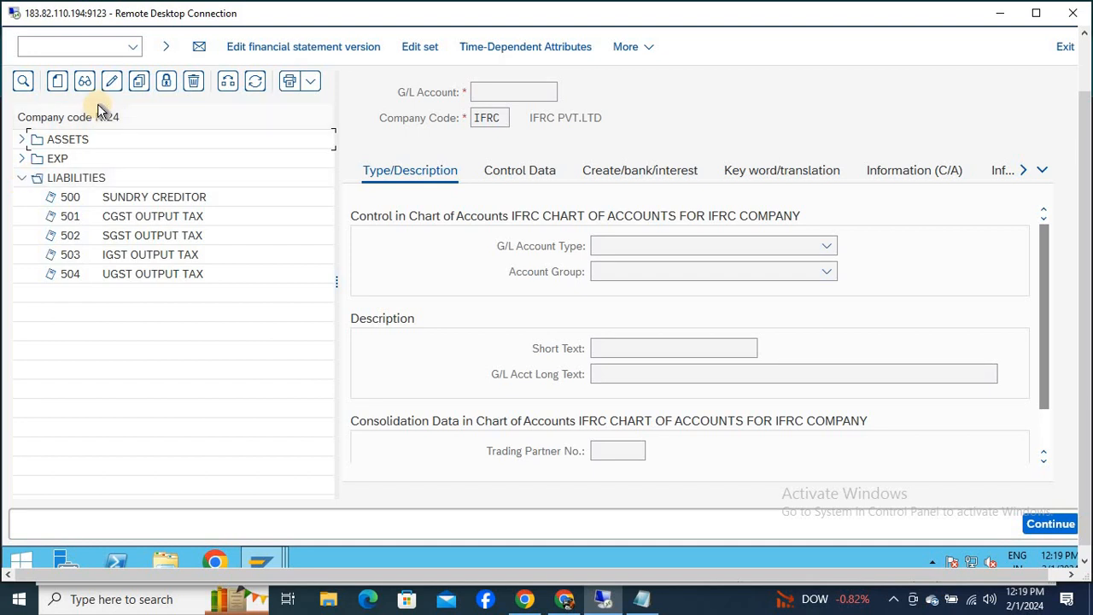
click(57, 81)
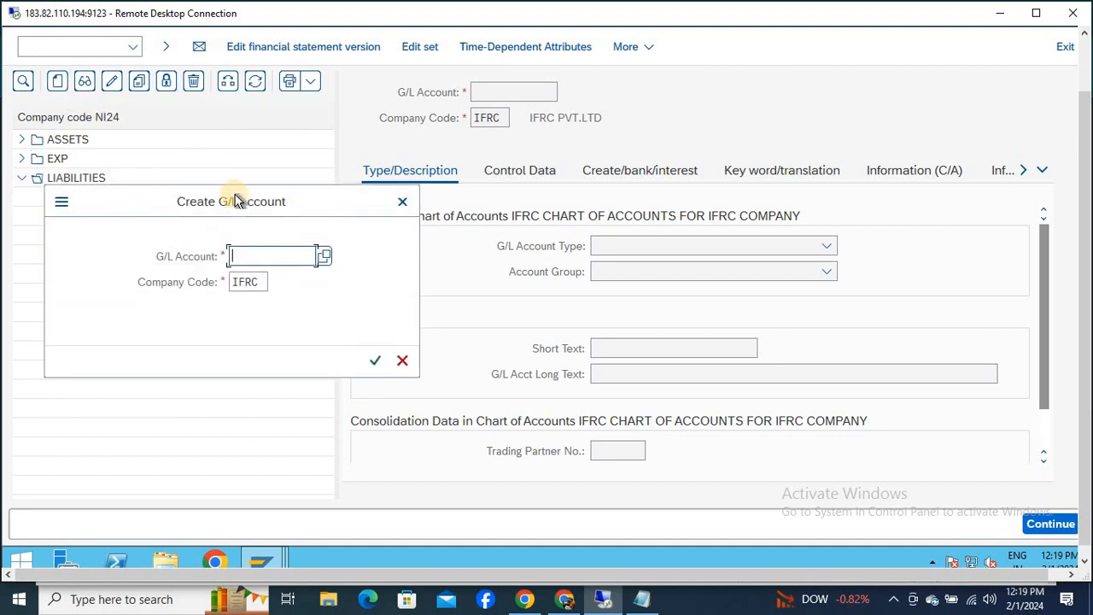
drag(231, 200, 234, 292)
text(505)
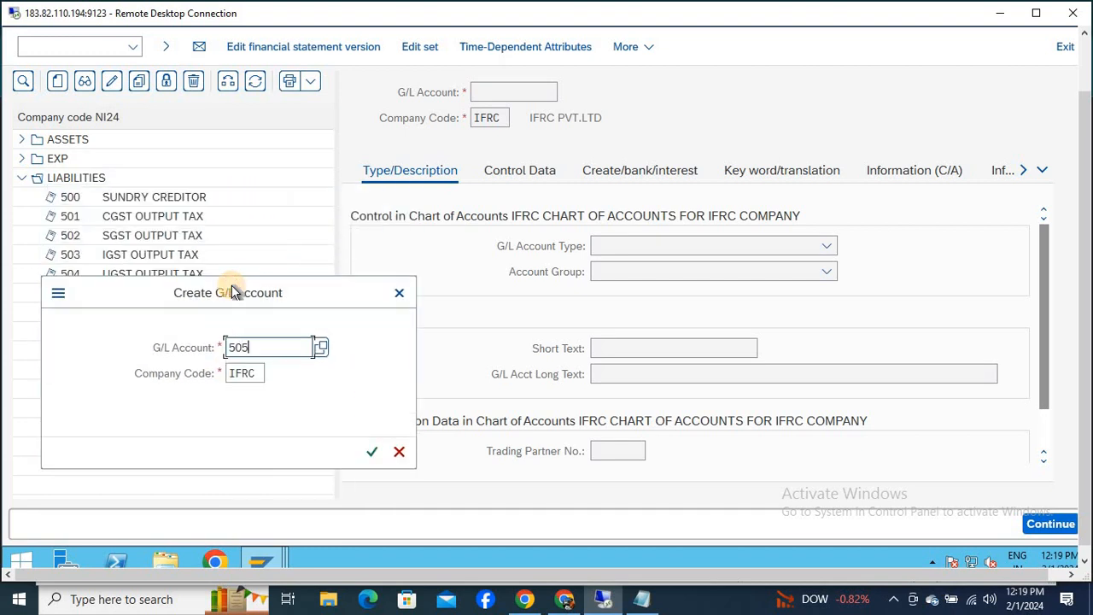
key(Tab)
key(BackSpace)
key(BackSpace)
key(BackSpace)
key(BackSpace)
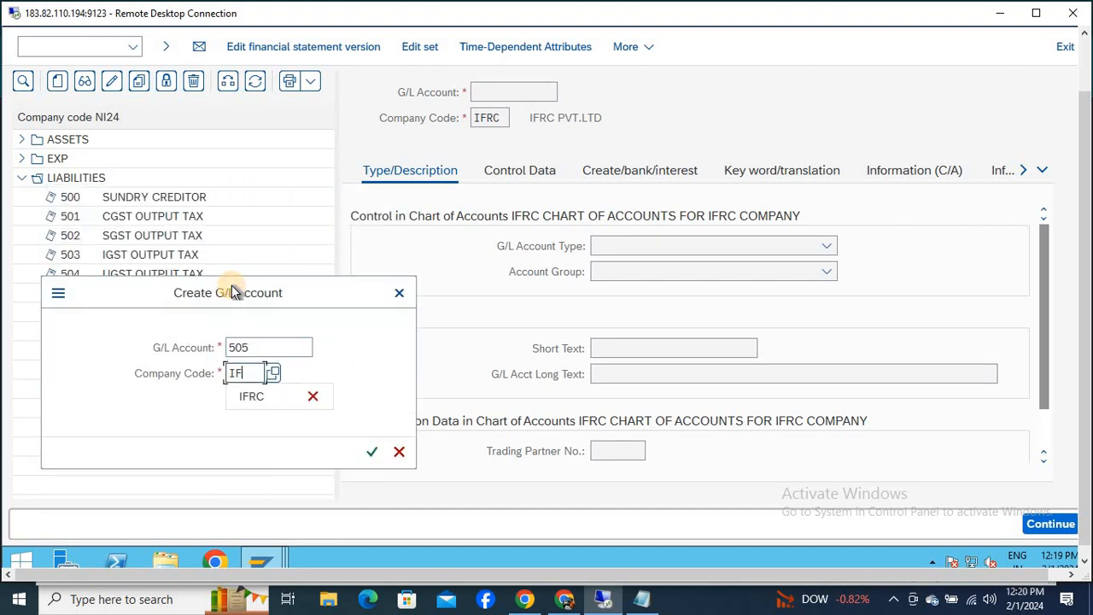
drag(191, 305, 188, 369)
text(NI)
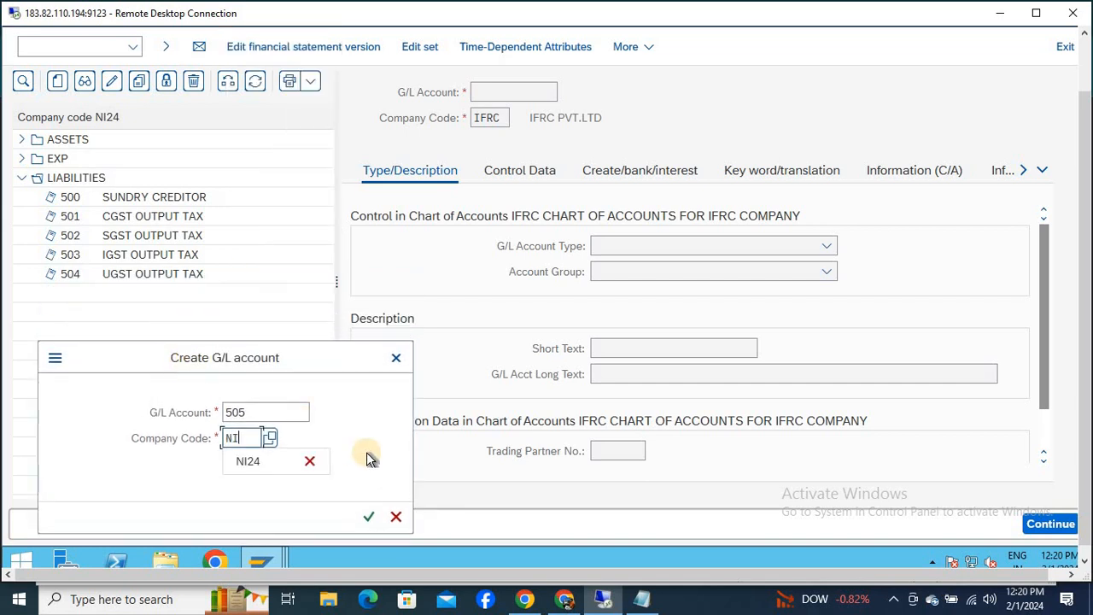
text(24)
key(Return)
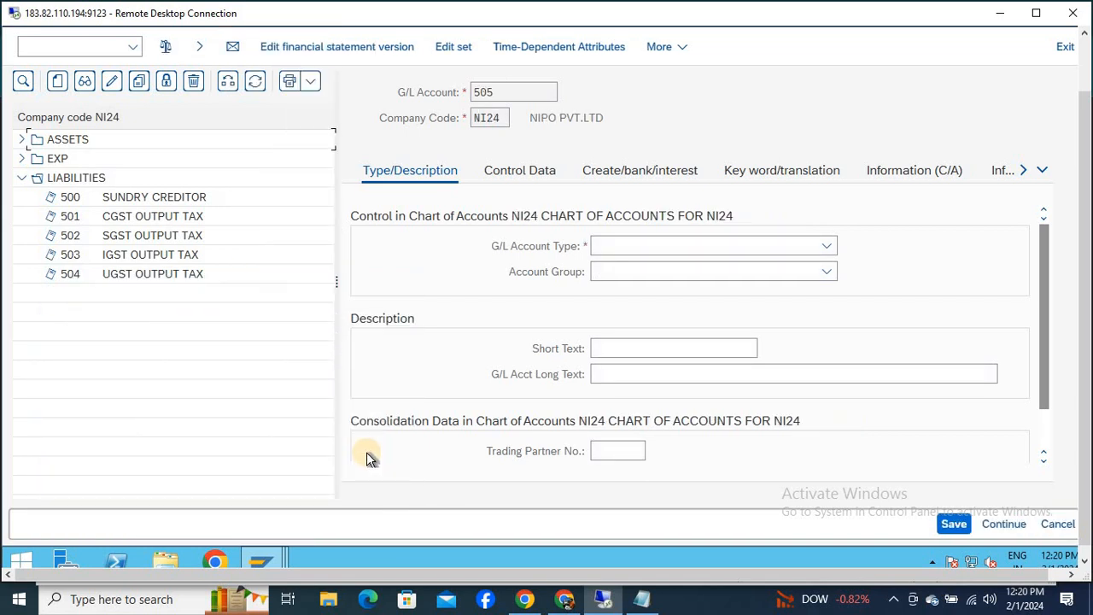
Enter 194J TDS PAYABE as the short text of G/L account 505
click(683, 348)
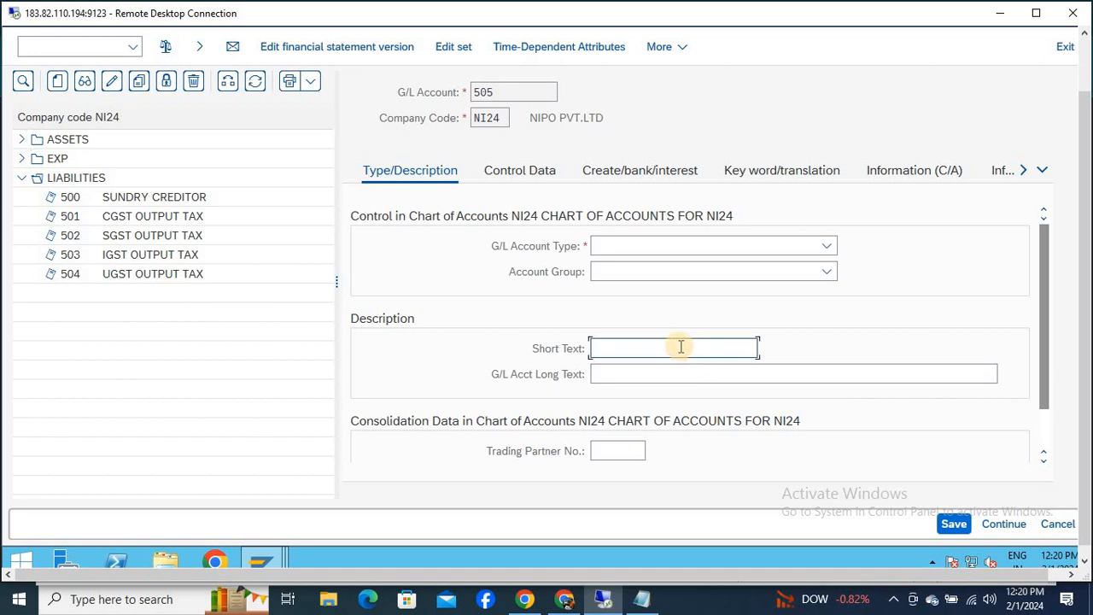
text(TDS)
key(BackSpace)
key(BackSpace)
key(BackSpace)
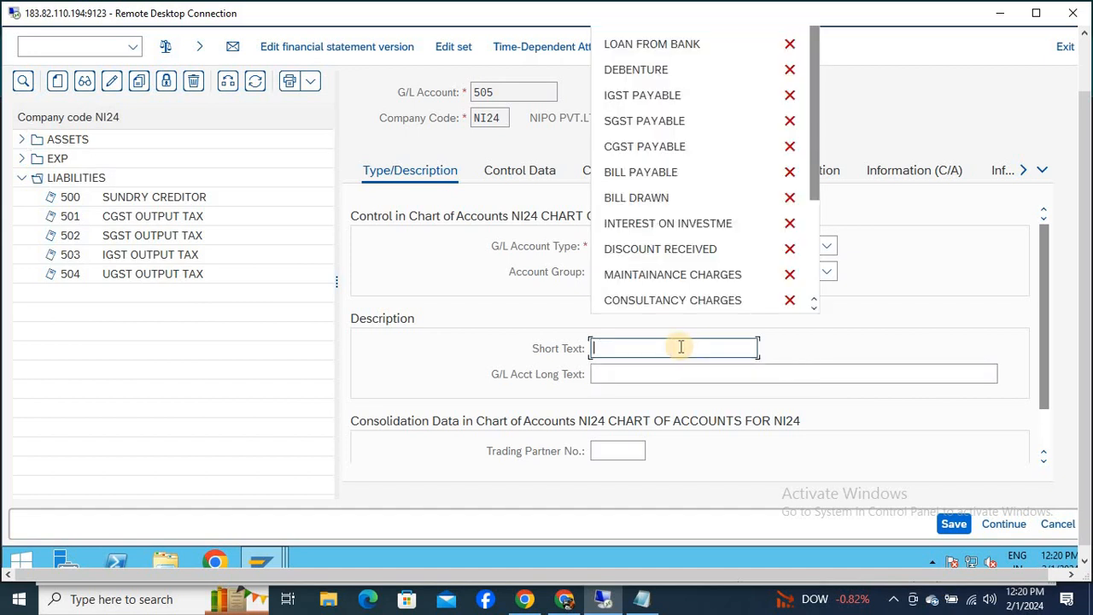
text(194)
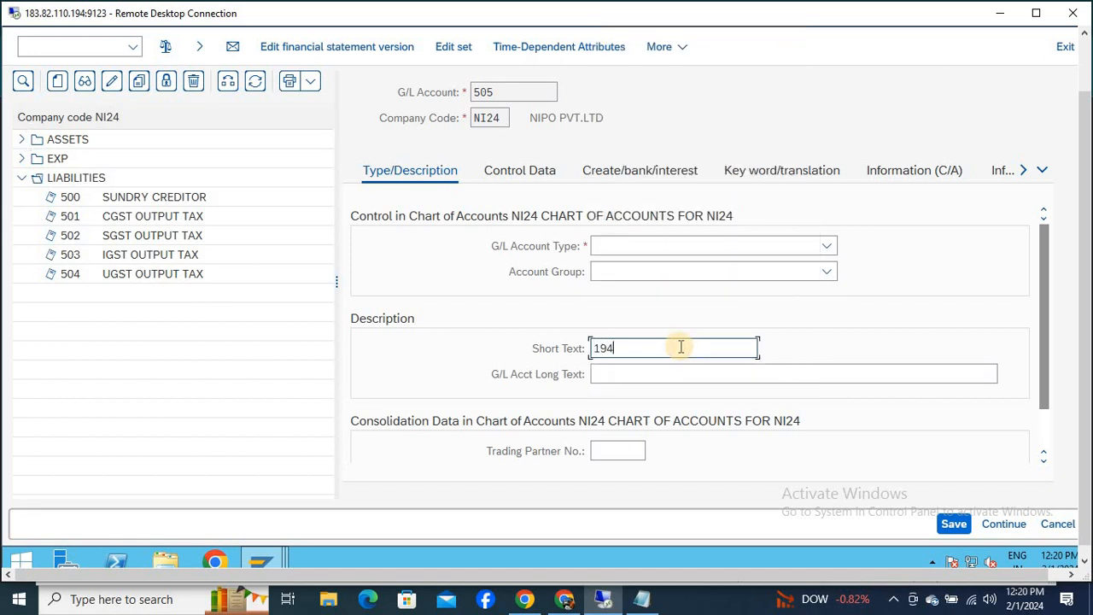
text(J TDS PAYABE)
Copy the short text into the G/L account long text and extend it to 194J TDS PAYABE A/C
key(ctrl+a)
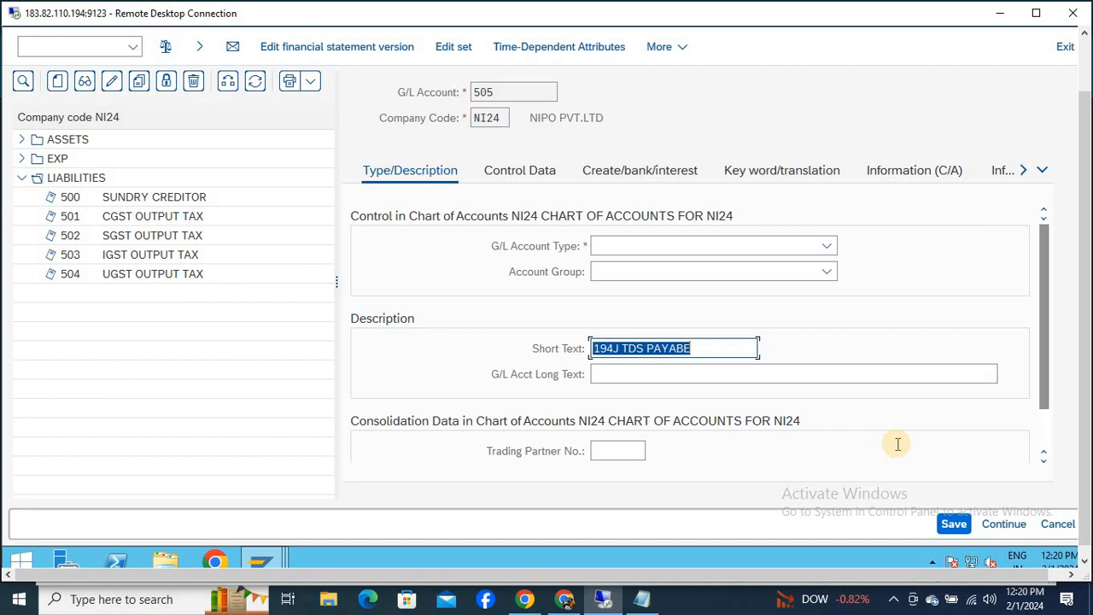
key(ctrl+c)
key(Tab)
key(ctrl+v)
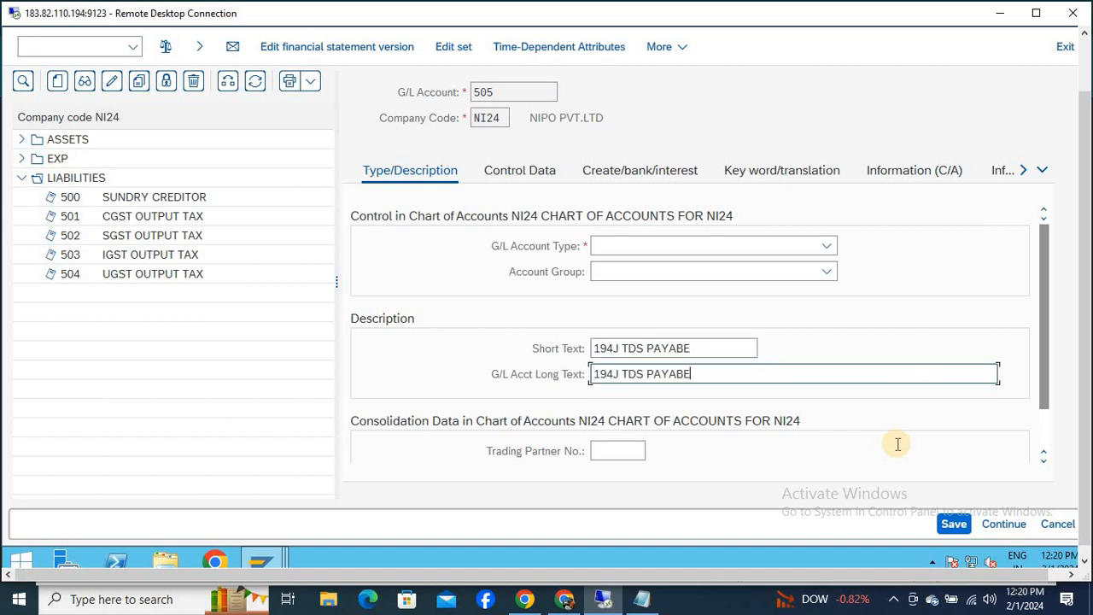
text(A/C)
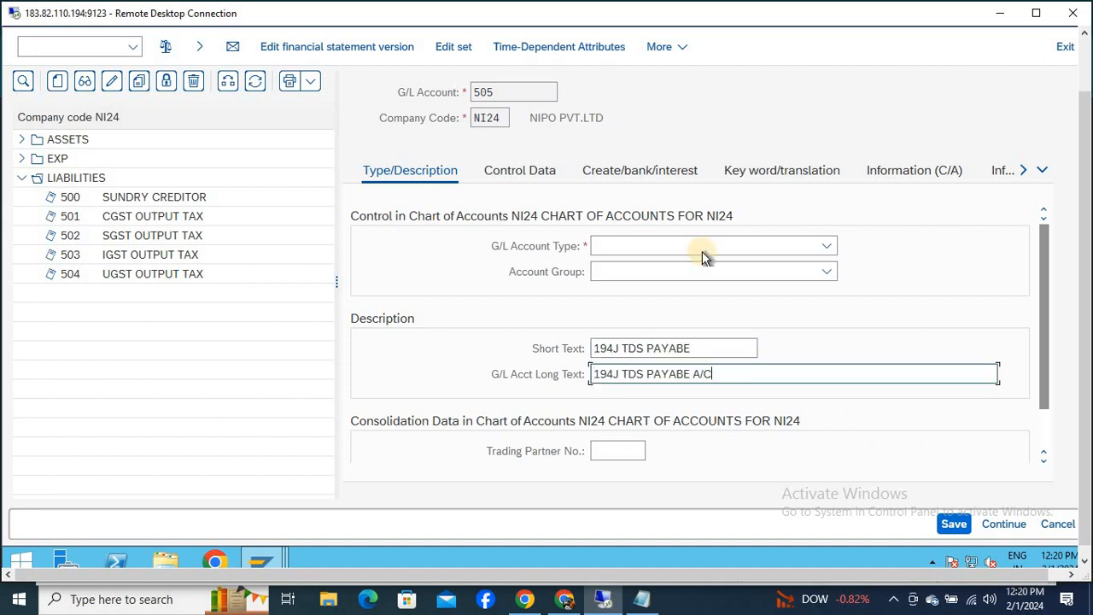
Classify account 505 as a Balance Sheet Account in the LIABILITIES account group
click(645, 248)
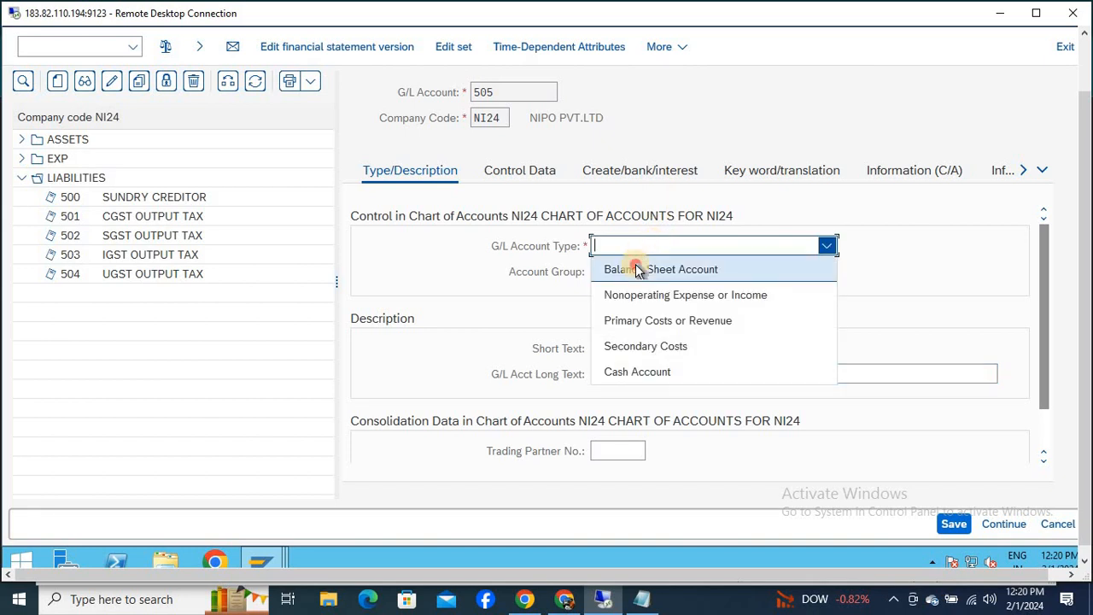
click(634, 268)
click(635, 273)
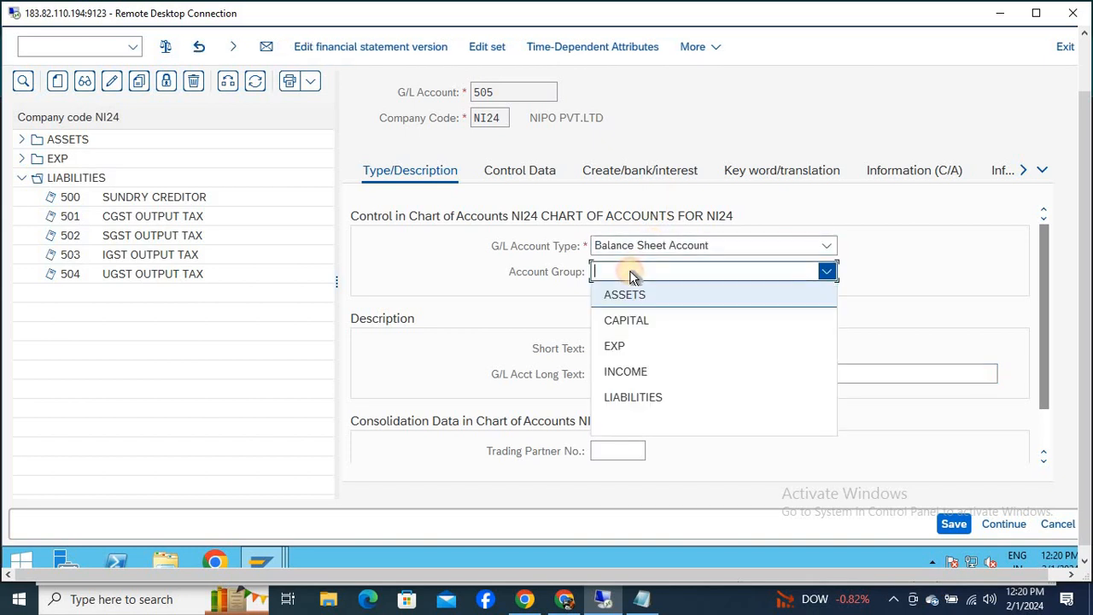
click(642, 400)
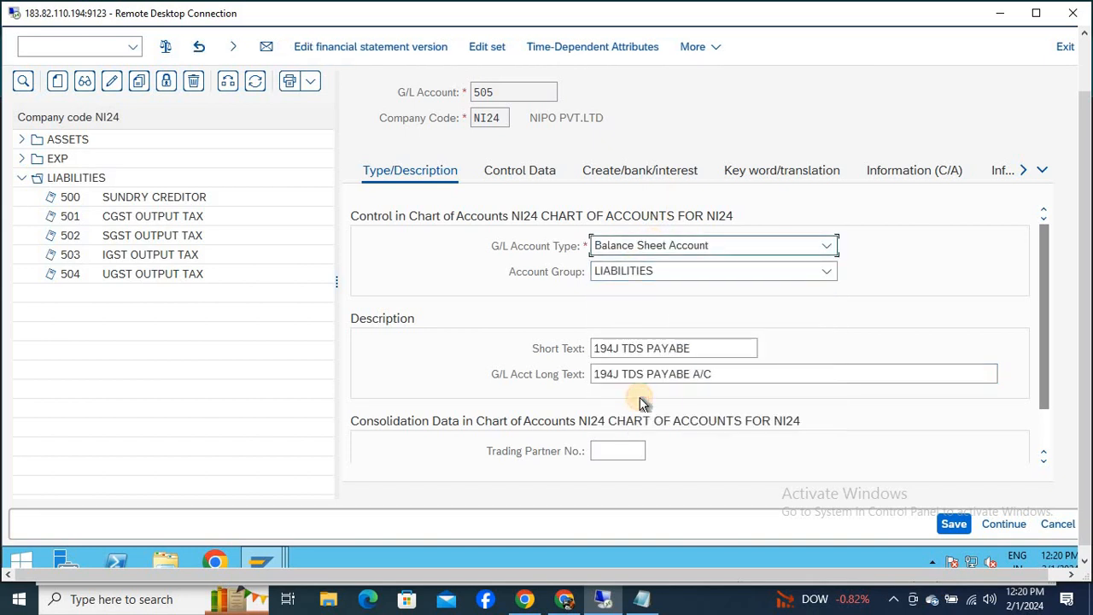
Set the sort key of account 505 to 001 in its control data
click(523, 171)
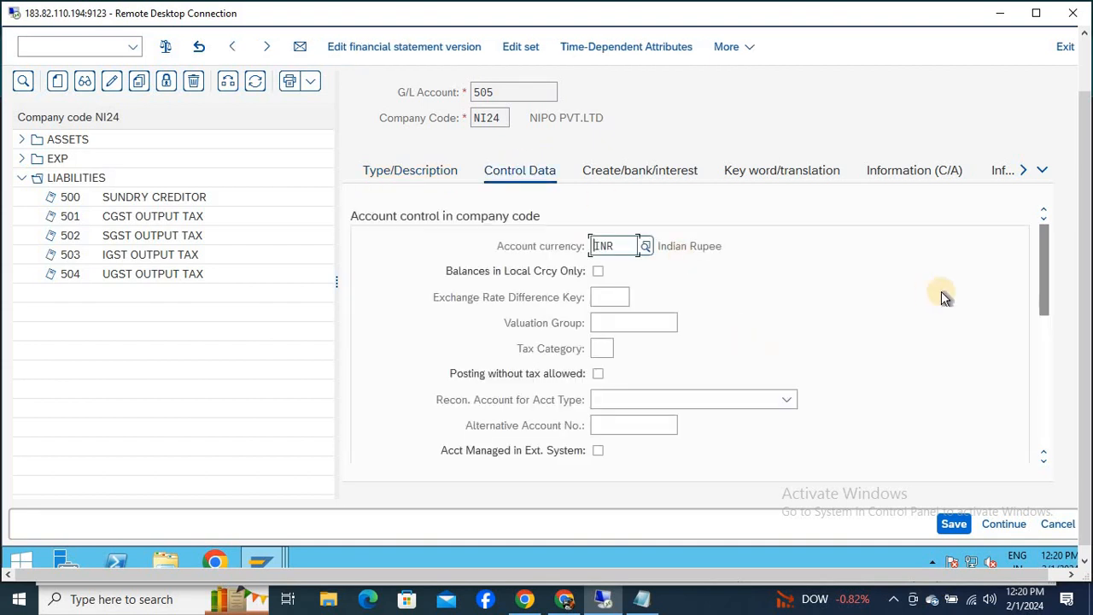
scroll(1029, 359, down, 5)
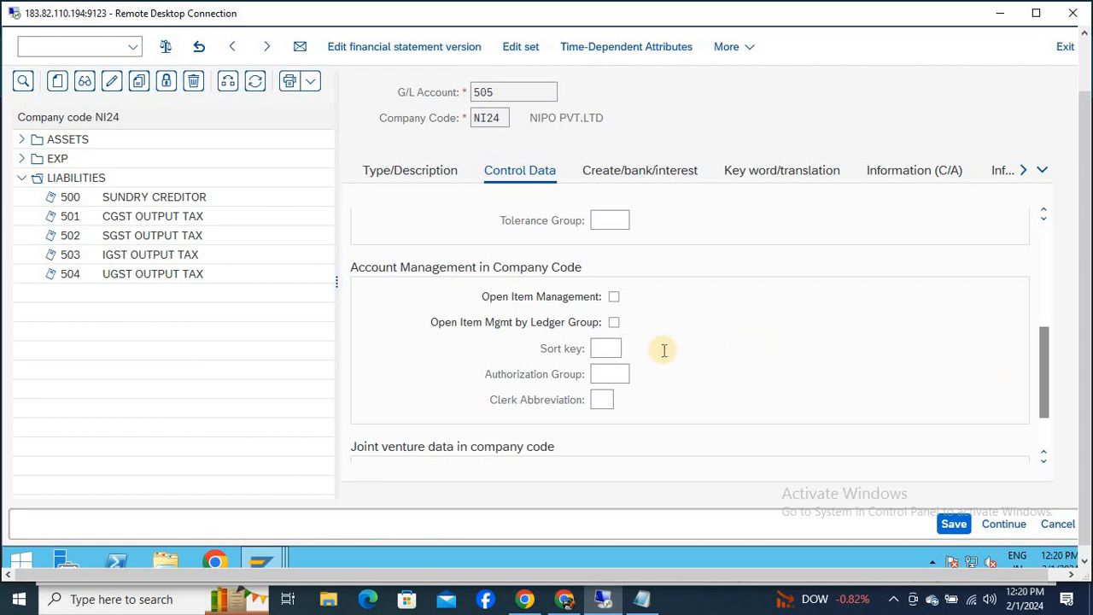
click(621, 349)
text(001)
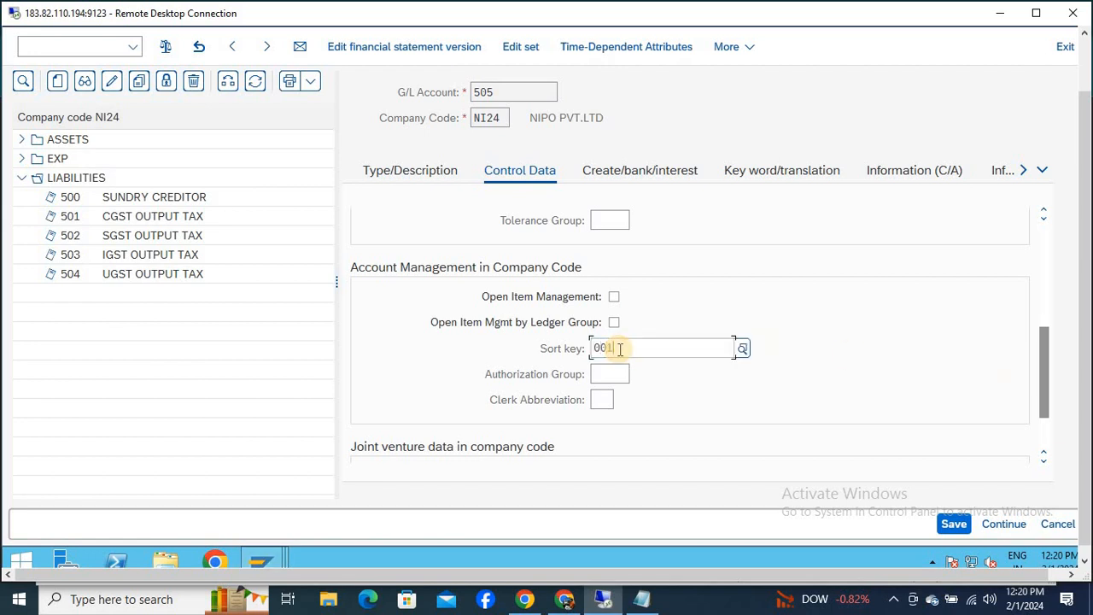
Assign field status group YB01 to account 505 and save the account, accepting the warnings
click(664, 173)
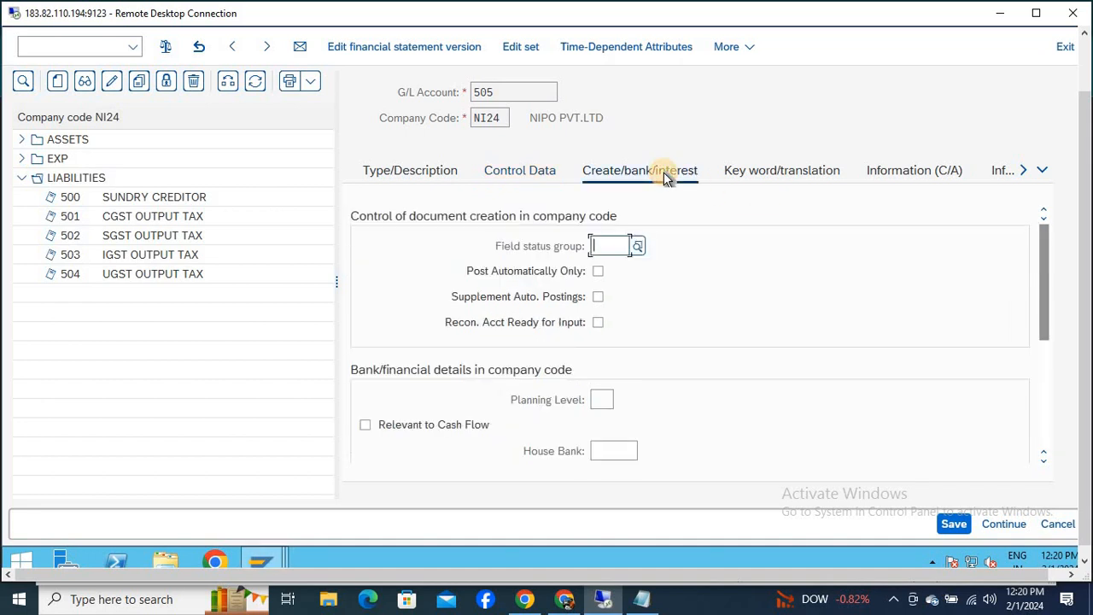
text(YB01)
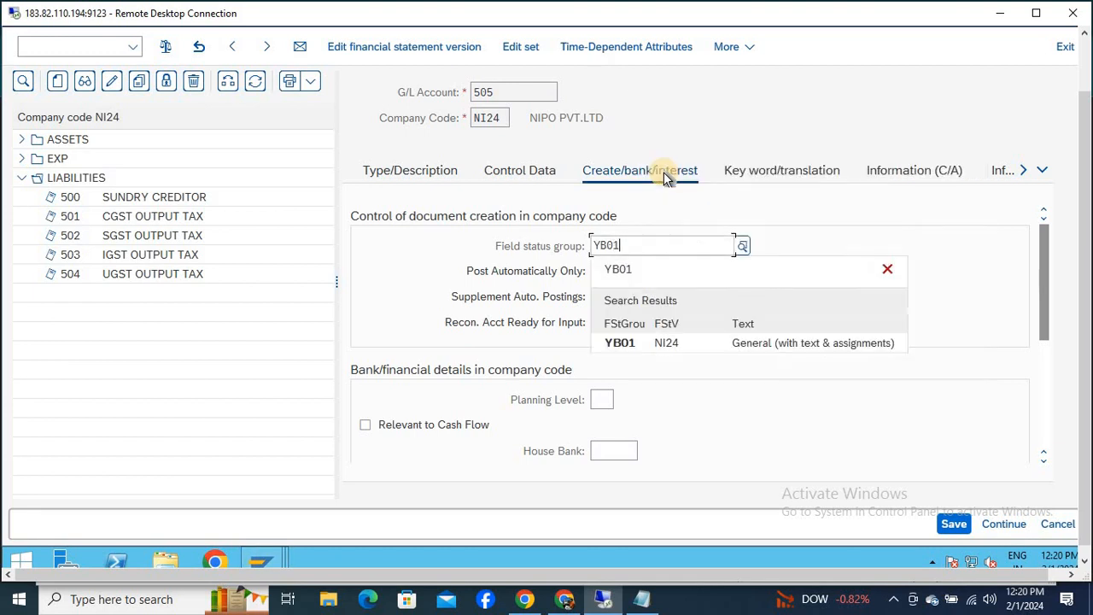
click(746, 347)
click(953, 525)
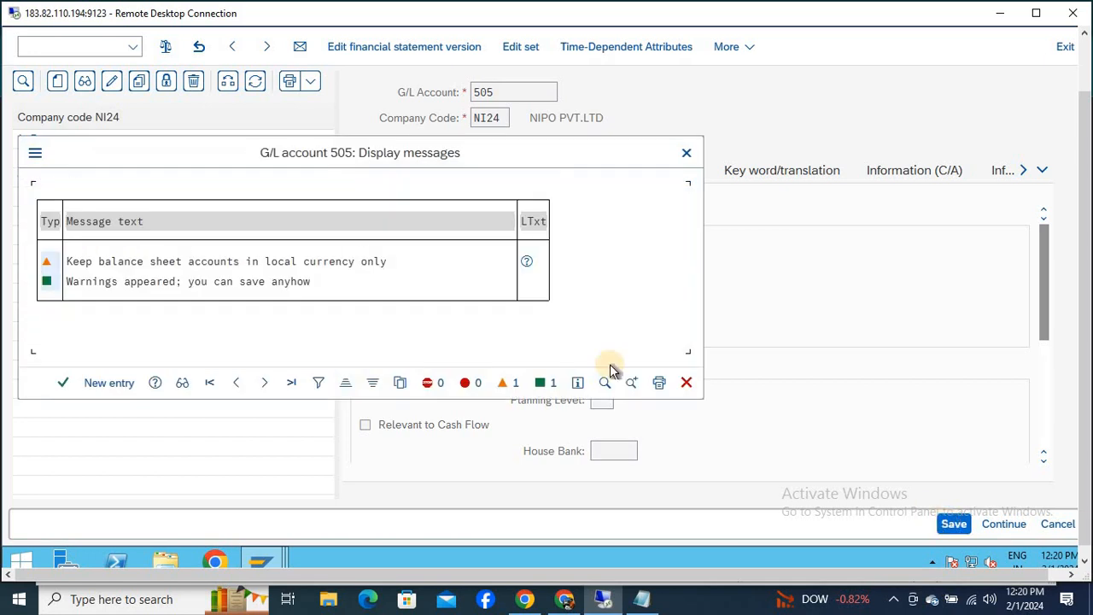
click(59, 389)
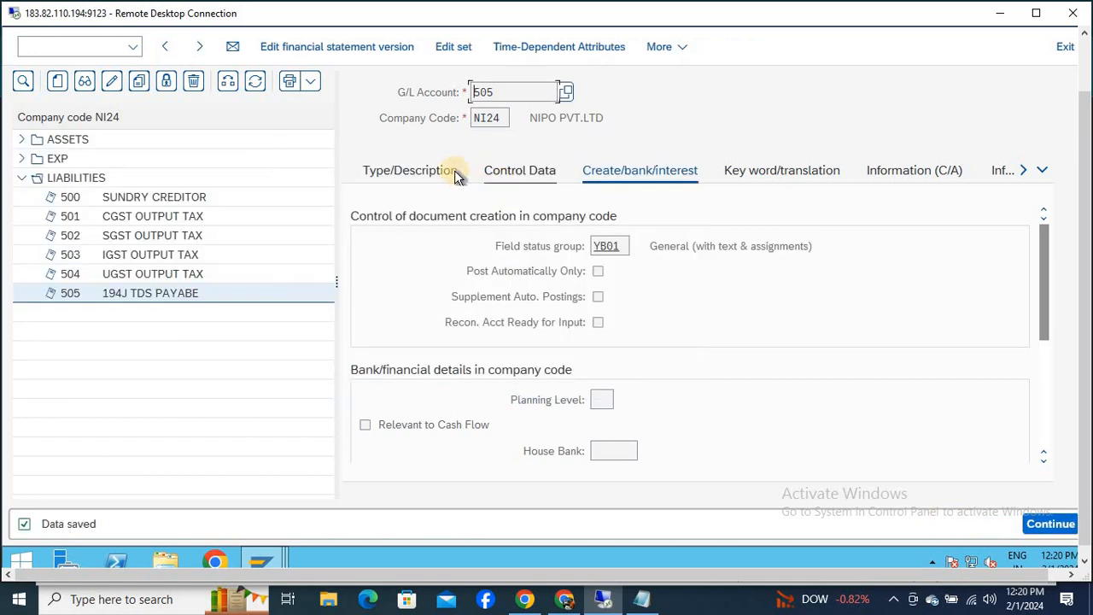
Collapse the LIABILITIES group, expand EXP, and start creating G/L account 411 in company code NI24
click(440, 172)
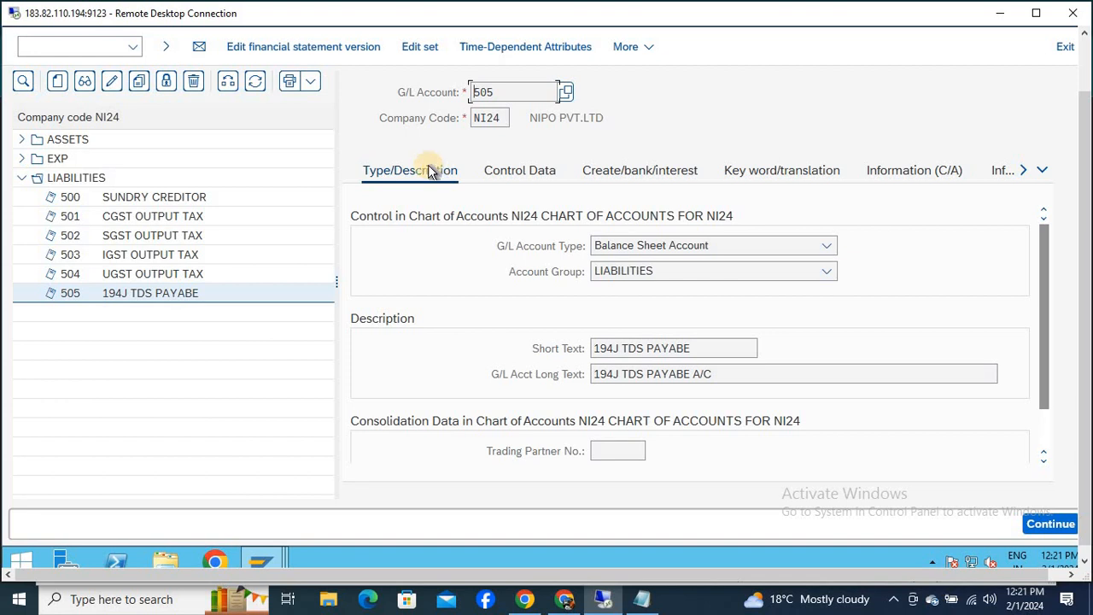
click(22, 177)
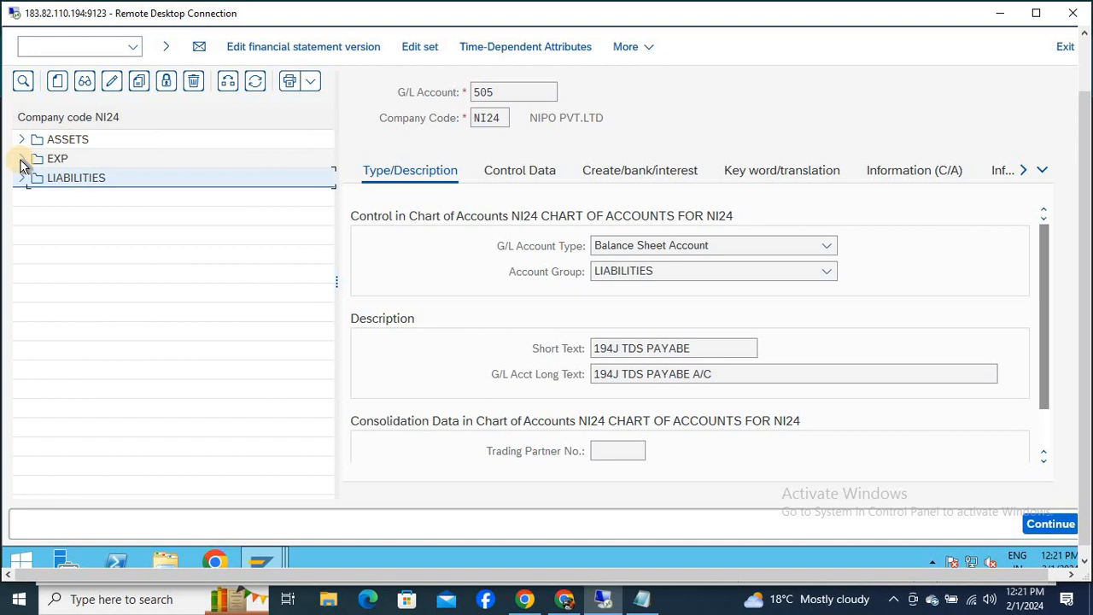
click(21, 159)
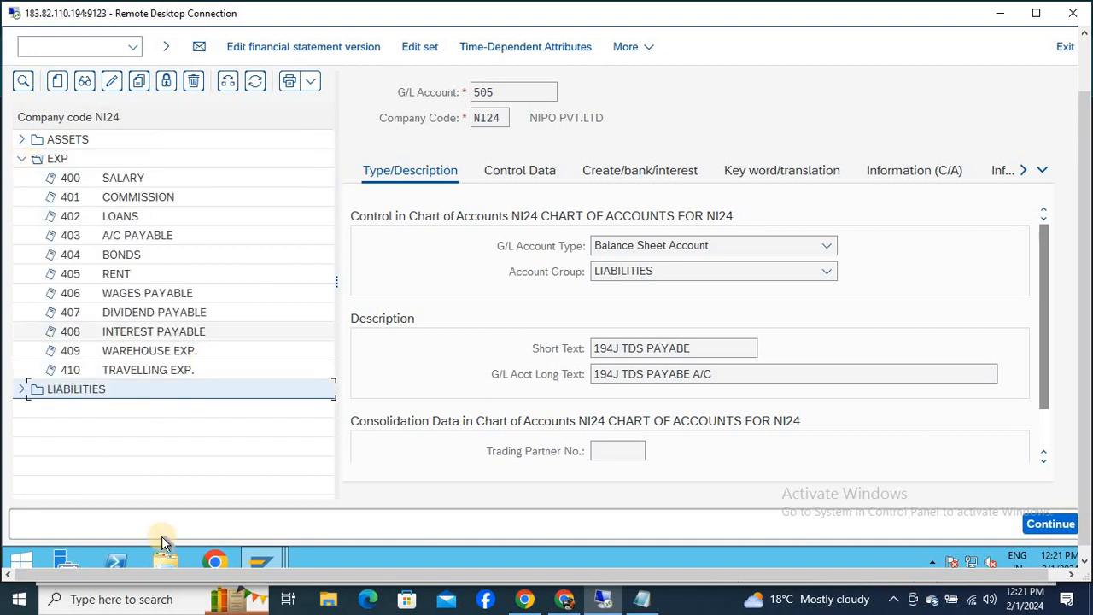
click(58, 81)
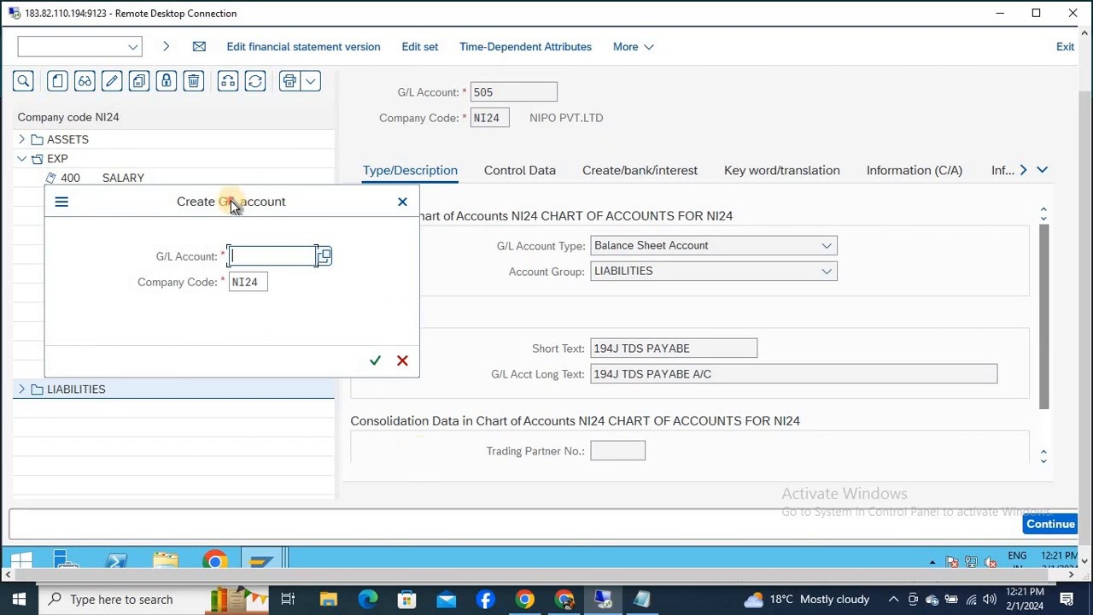
drag(234, 205, 422, 204)
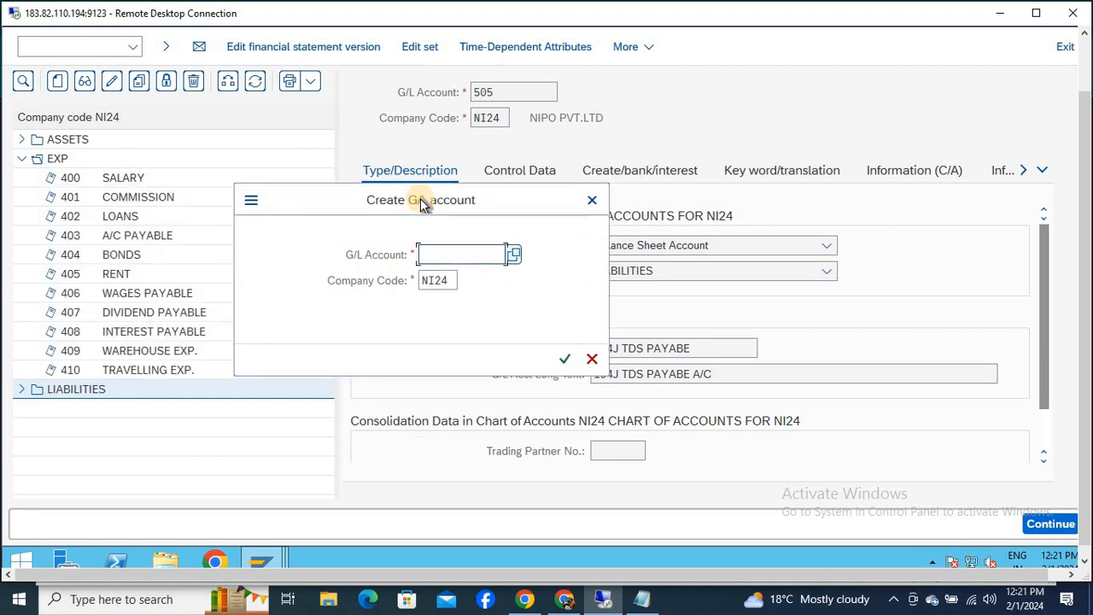
text(411)
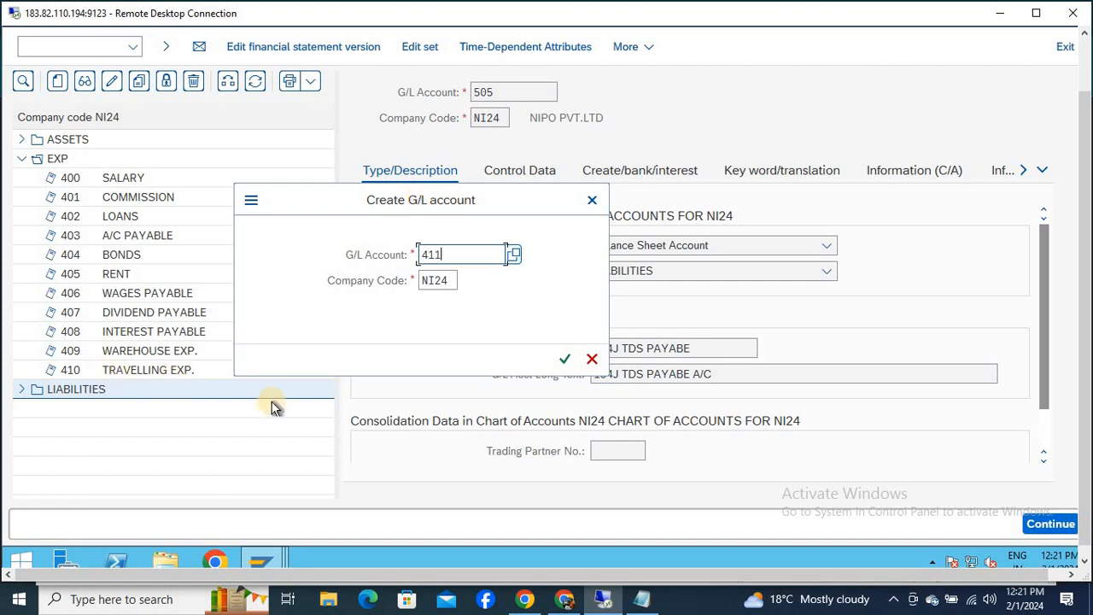
key(Return)
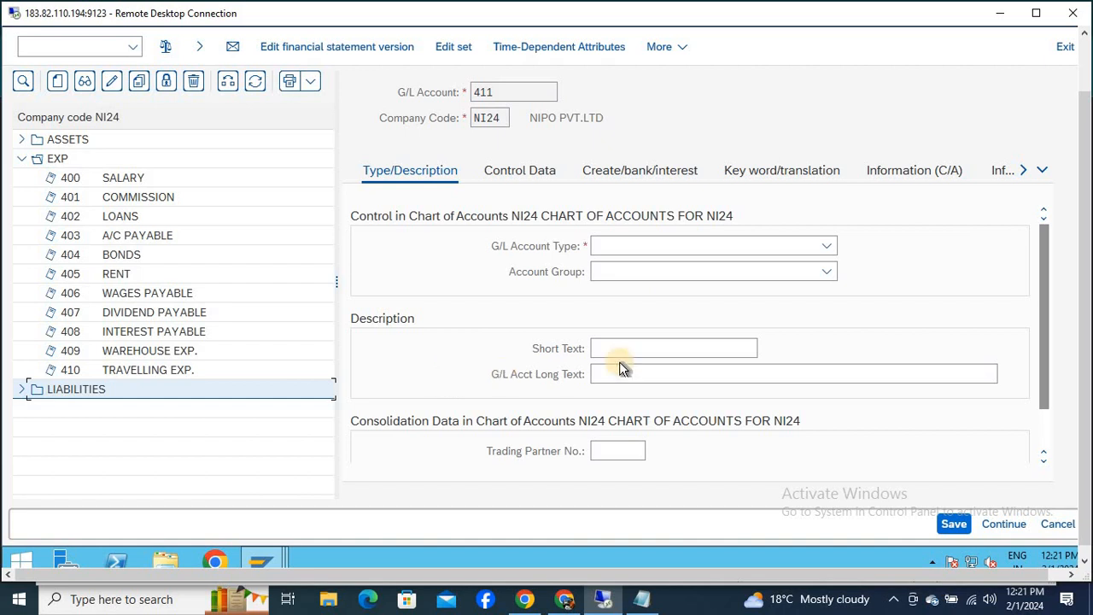
Enter PROFESSIONAL TEC SER as the short text of G/L account 411
click(639, 350)
text(PROFE)
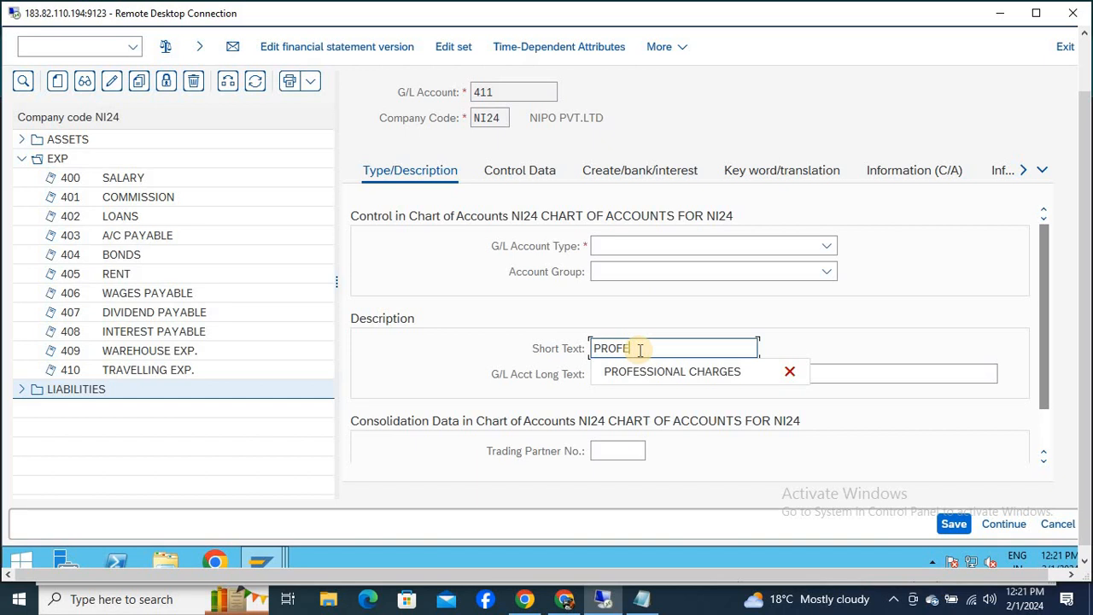
text(SSIONAL T)
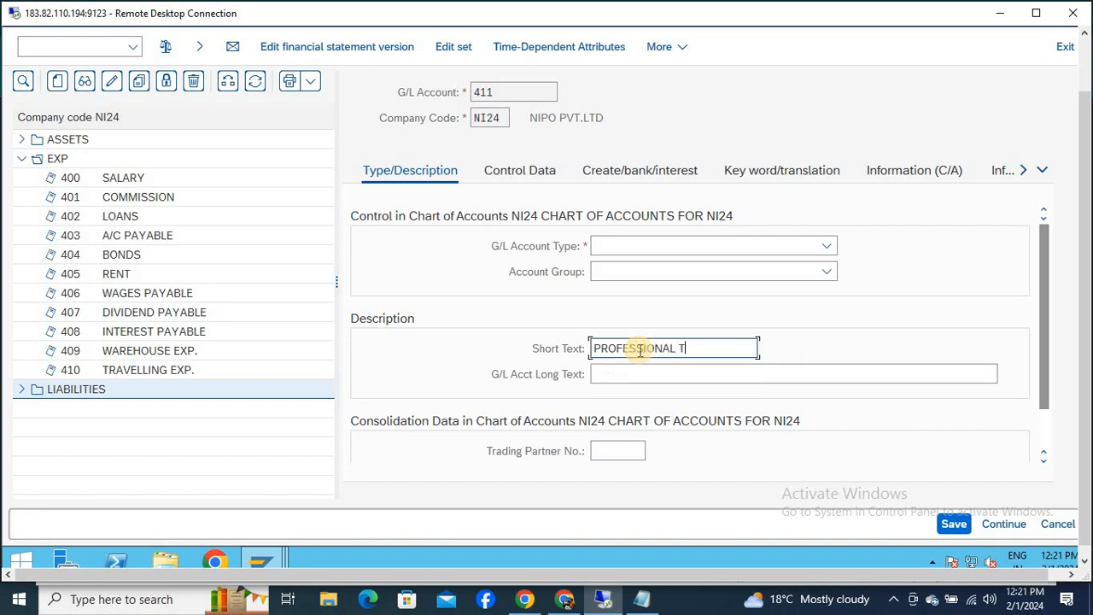
text(EC SER)
Enter PROFESSIONAL TECHNICAL SERVICE as the G/L account long text of account 411
key(Tab)
text(PRO)
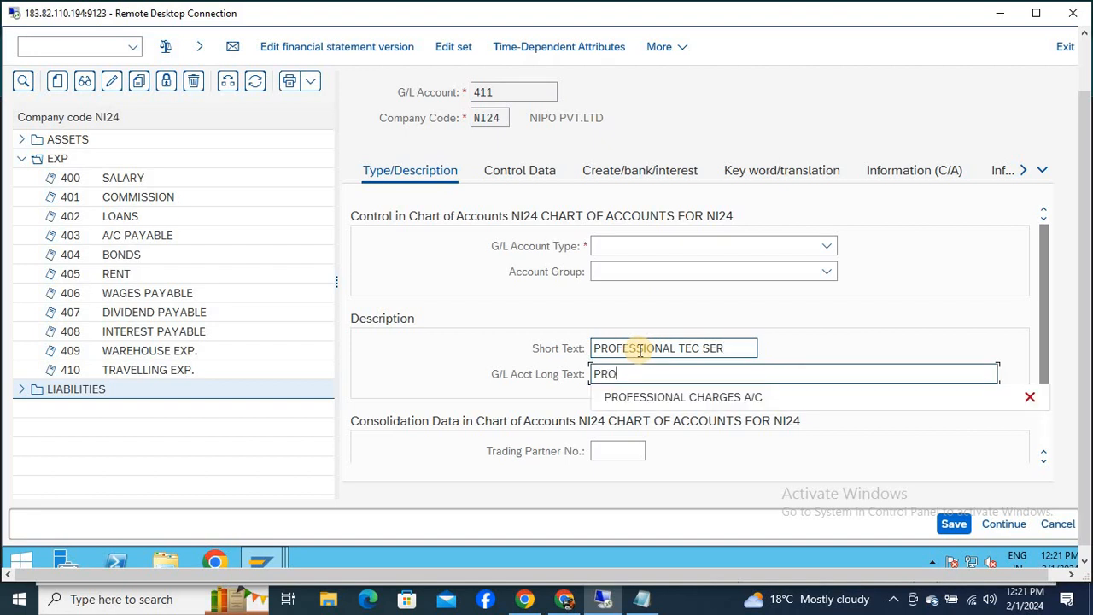
text(FESSIONAL TEC)
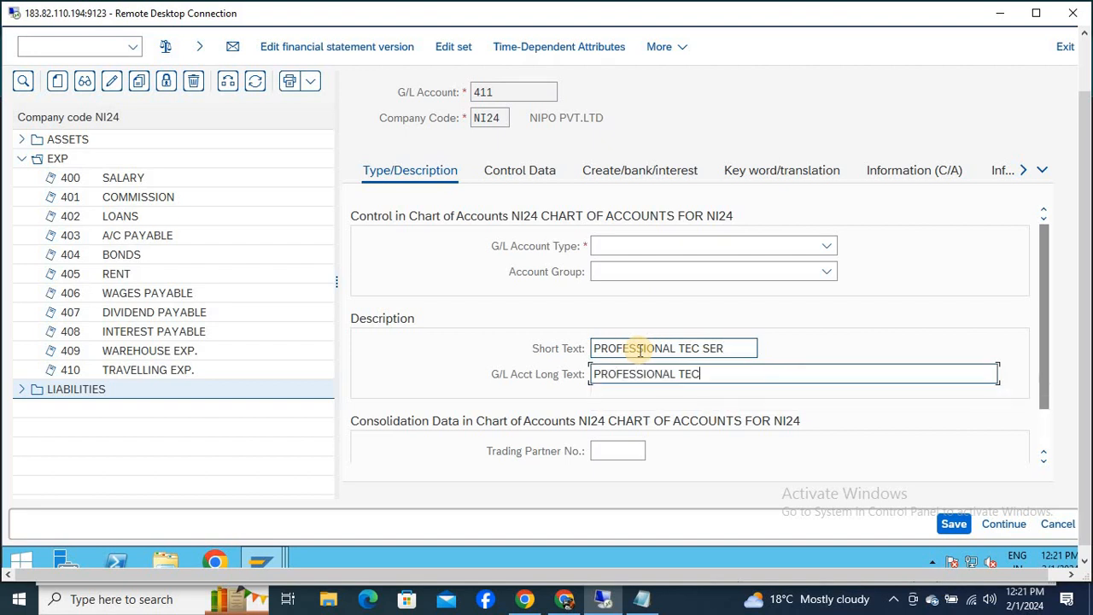
text(HNICAL E)
key(BackSpace)
key(BackSpace)
text(SERVICE)
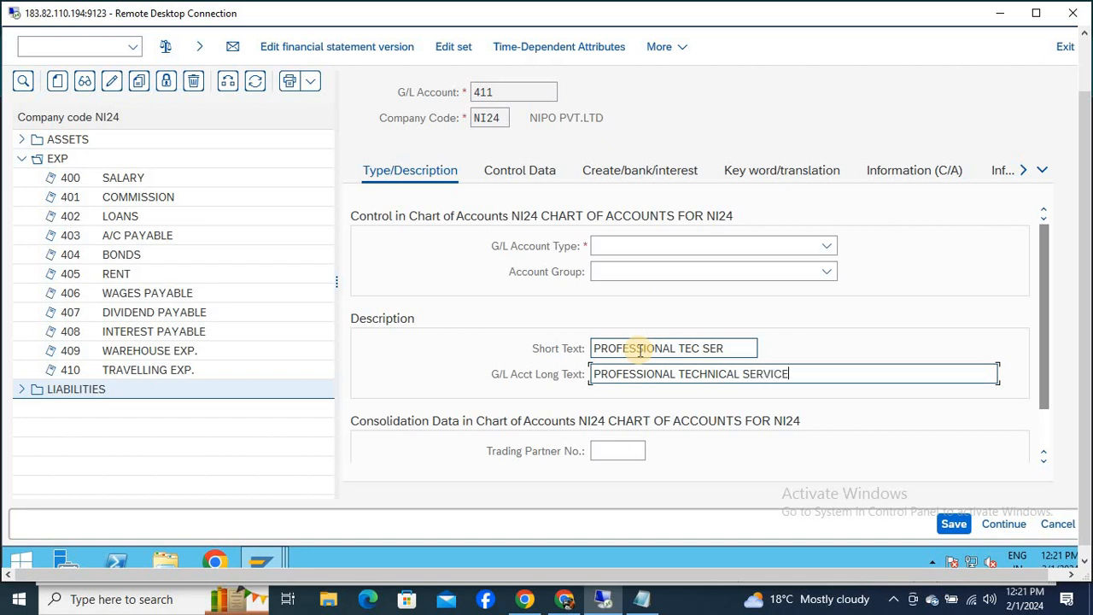
Classify account 411 as Nonoperating Expense or Income in the EXP account group
click(675, 247)
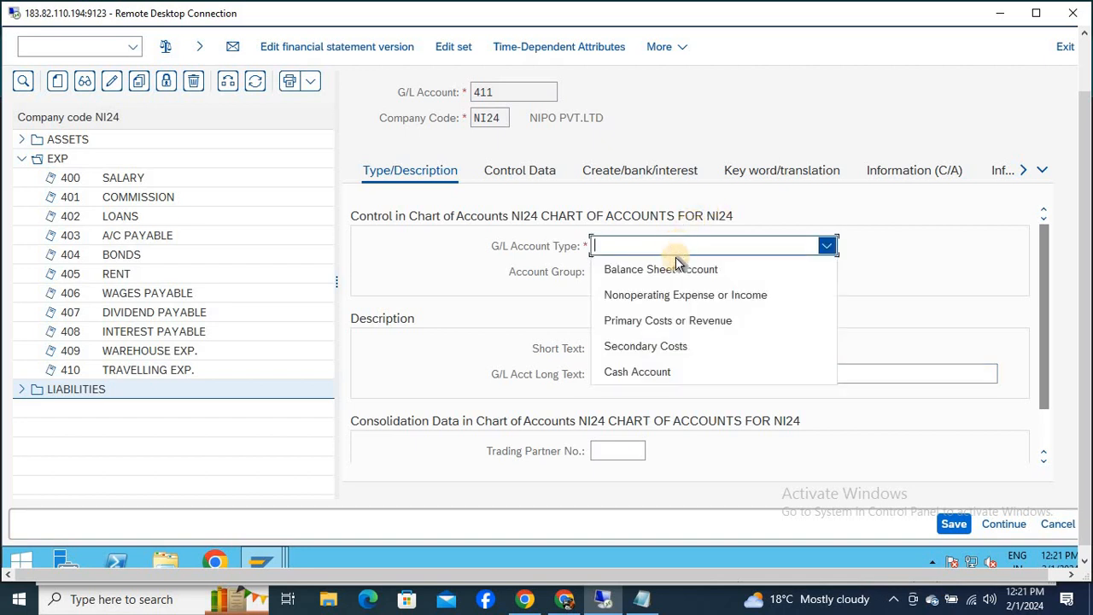
click(677, 297)
click(636, 270)
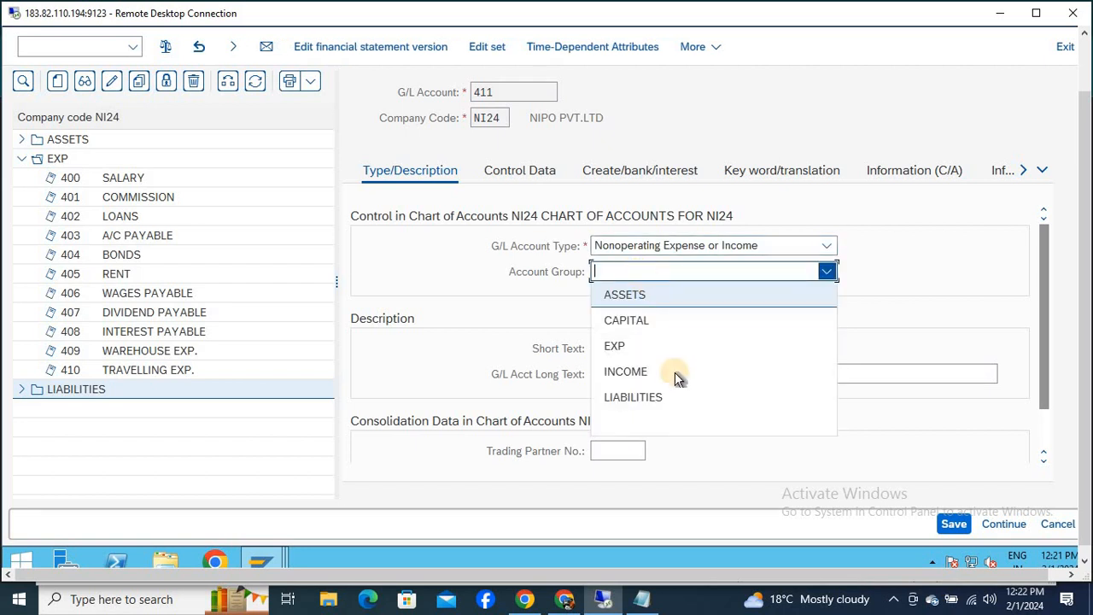
click(647, 346)
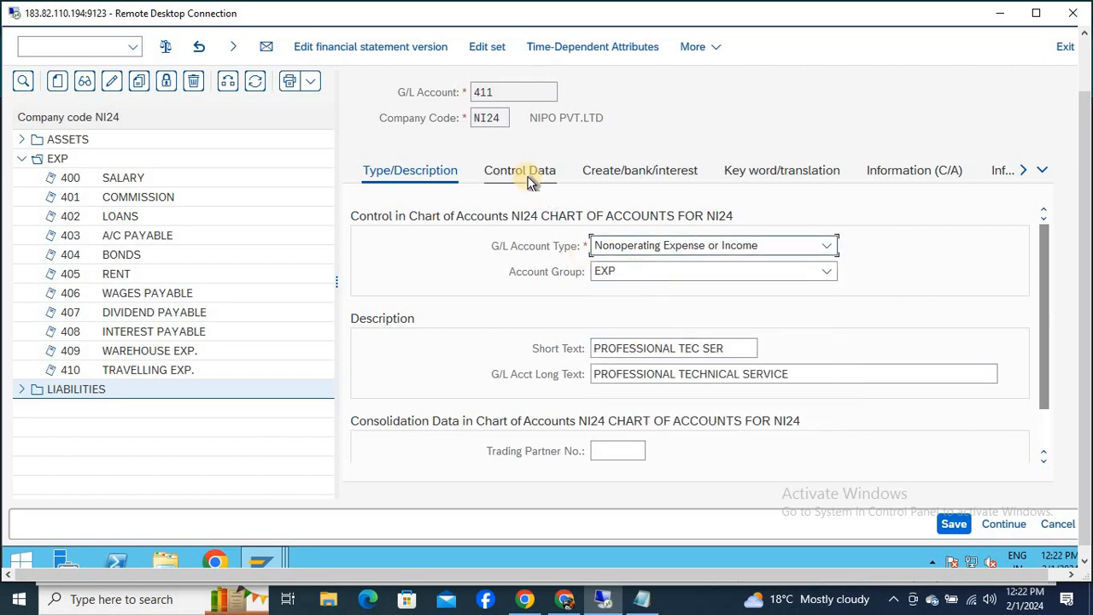
Open the control data of account 411 and examine the posting-without-tax option and the available tax category values
click(529, 175)
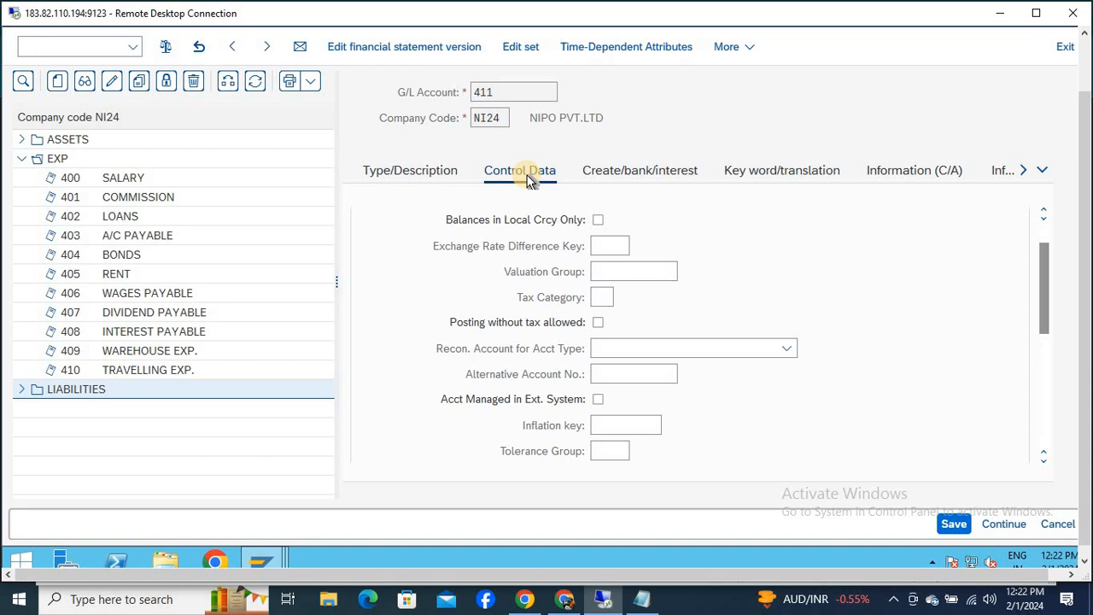
click(599, 324)
click(599, 324)
click(603, 299)
click(623, 297)
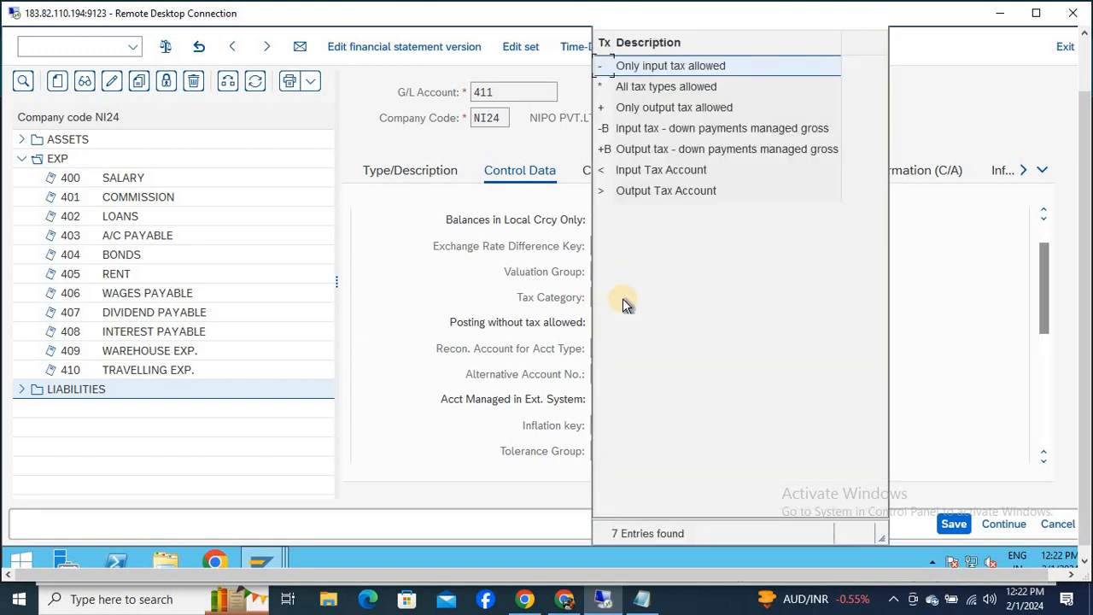
click(959, 324)
key(Escape)
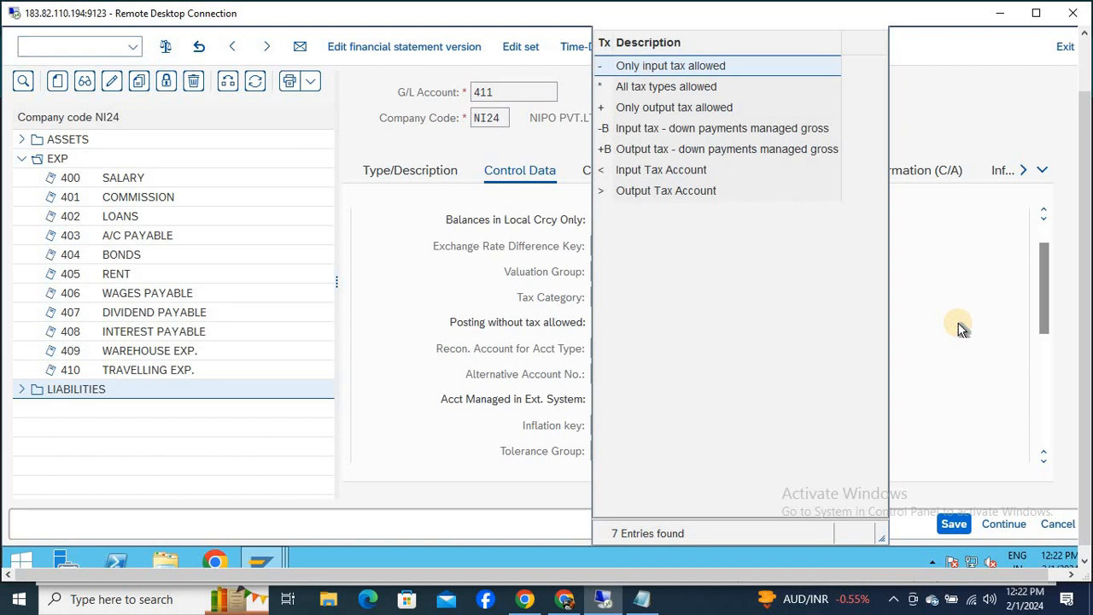
click(602, 228)
click(723, 71)
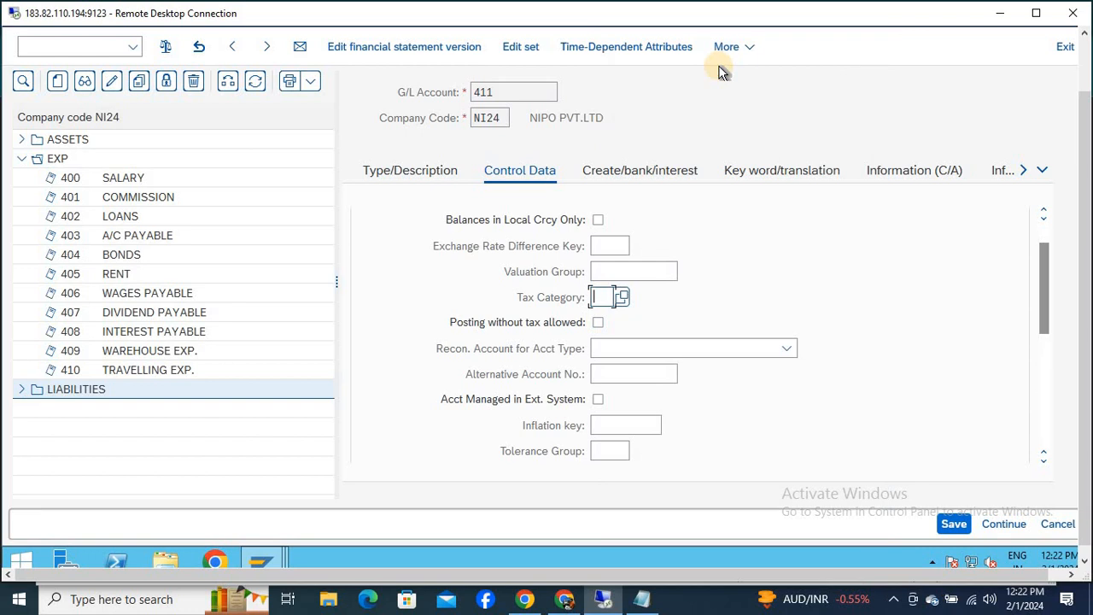
Allow posting without tax for G/L account 411 and set its sort key to 001
click(599, 323)
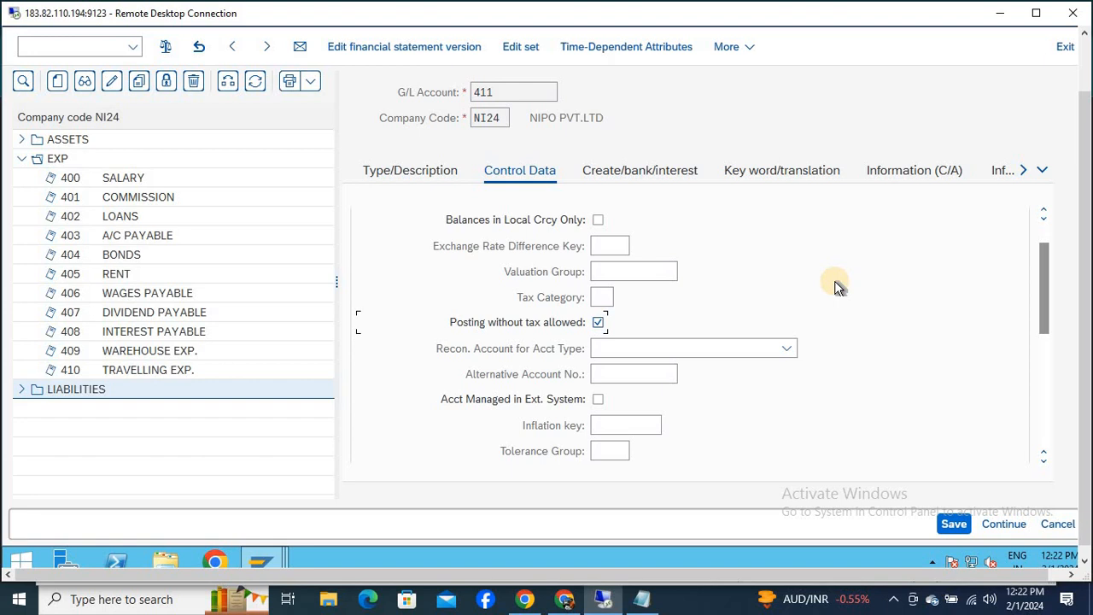
scroll(836, 288, down, 5)
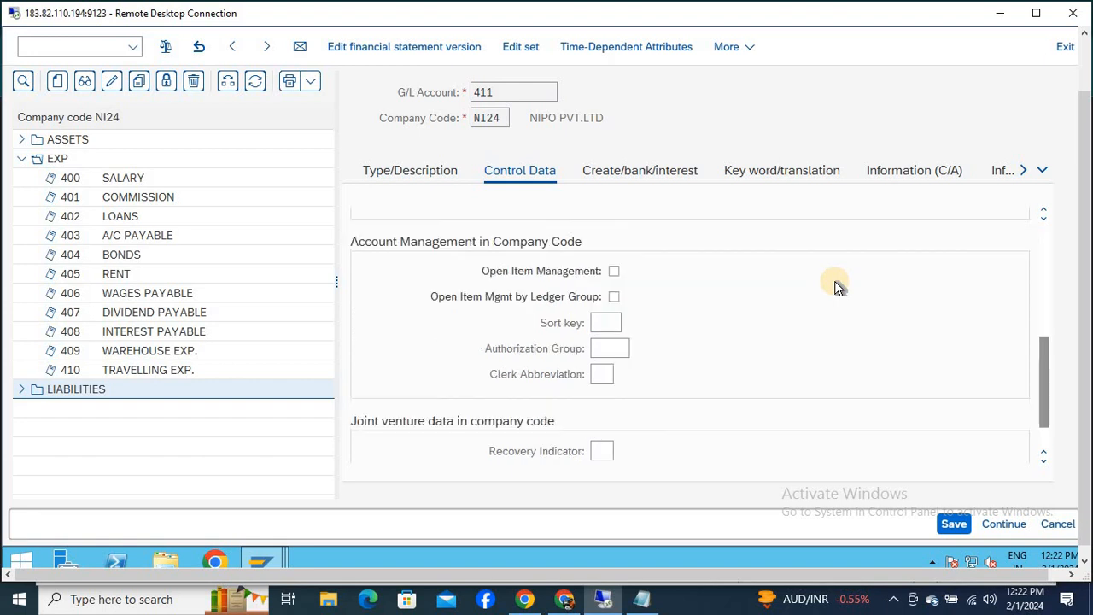
click(603, 322)
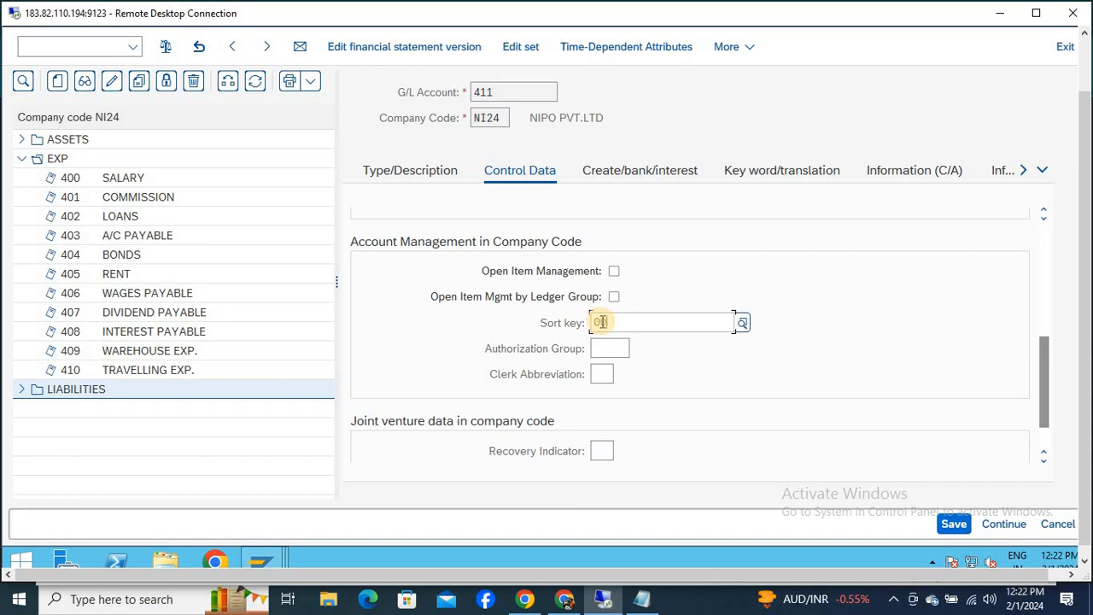
text(001)
Assign field status group YB01 to G/L account 411 and save the account
click(631, 171)
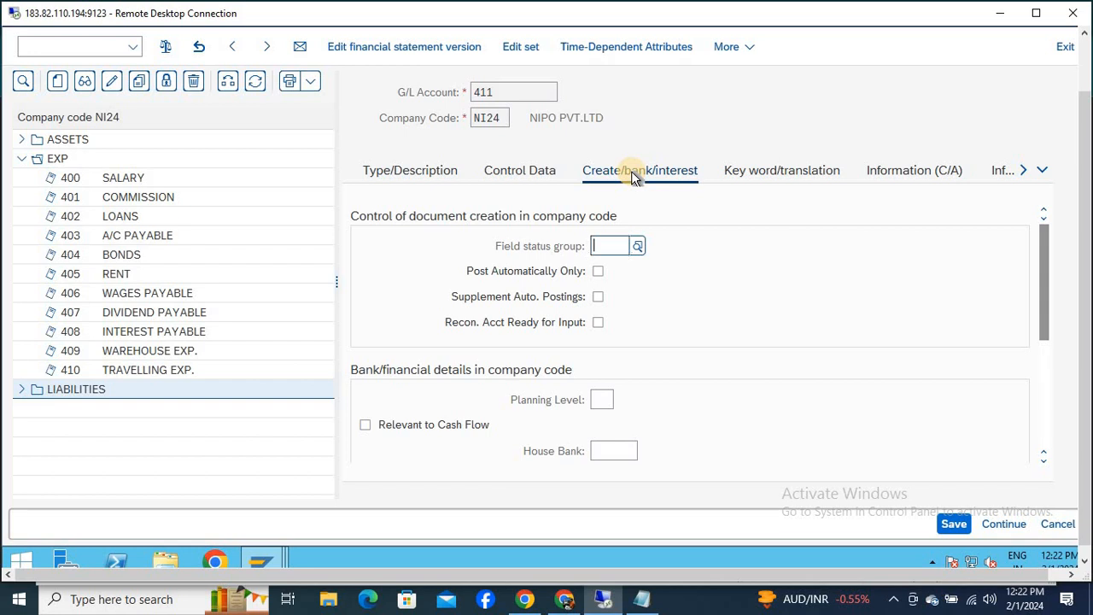
text(YB01)
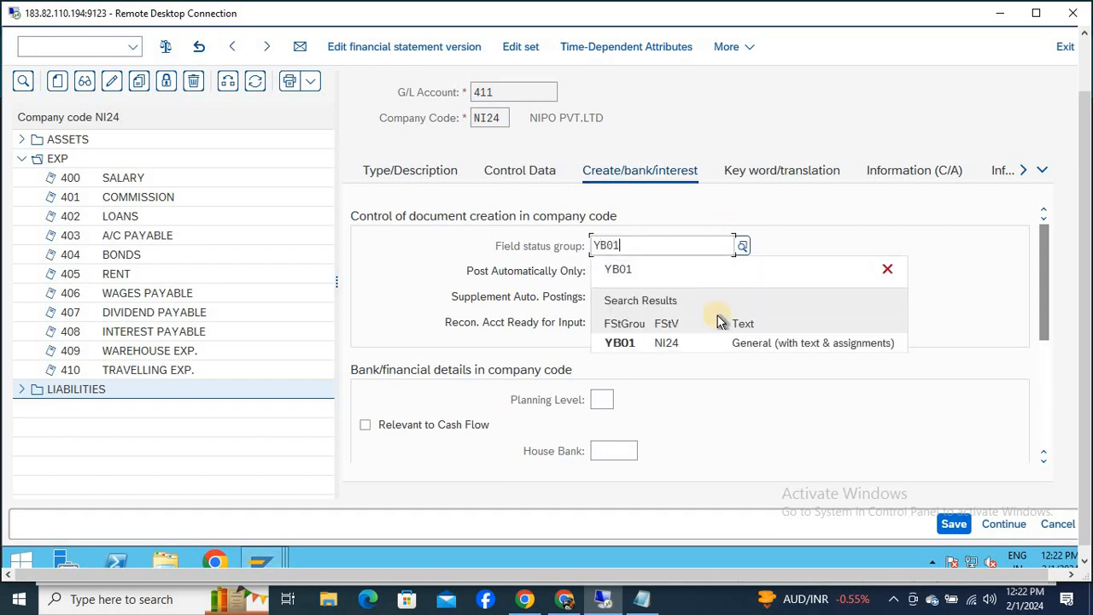
click(654, 342)
click(954, 523)
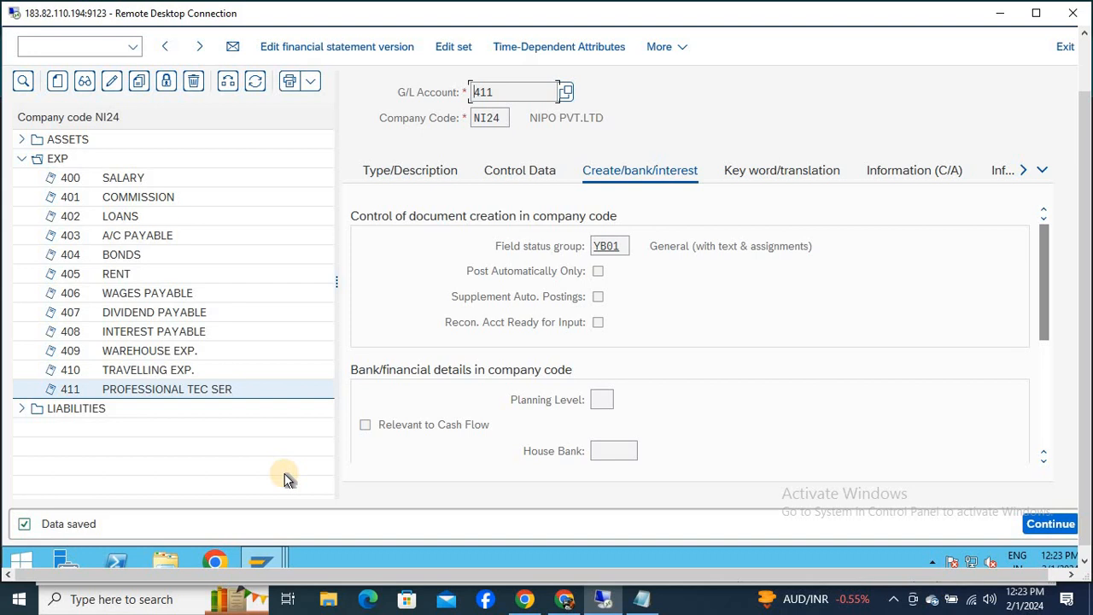
Switch to Notepad, renumber the two listed configuration steps as 11 and 12, and start a third line with 13--
click(642, 599)
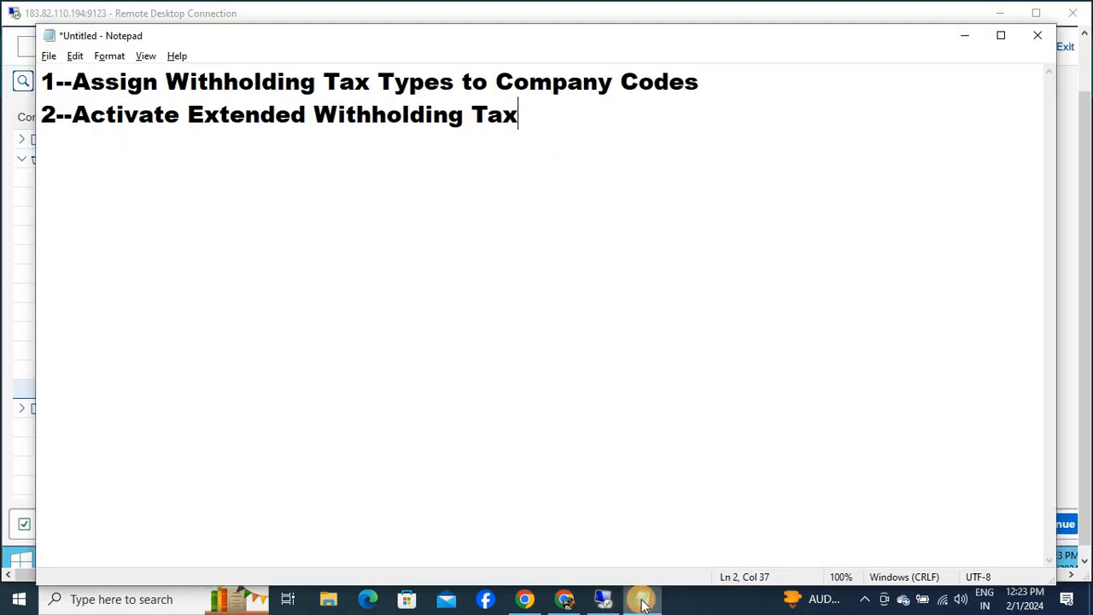
click(41, 81)
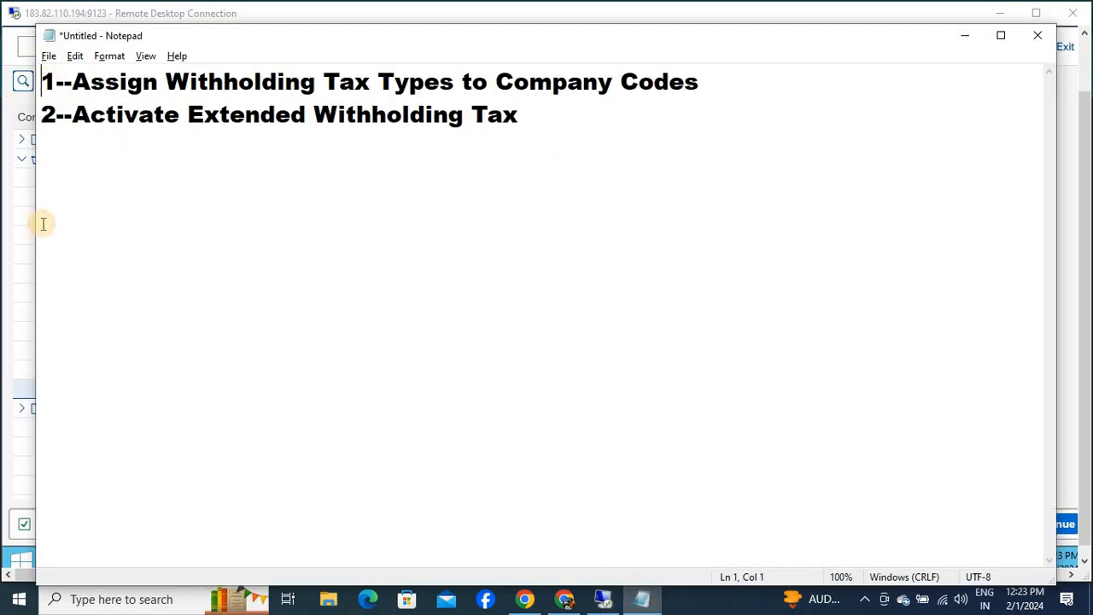
text(1)
key(Down)
key(Left)
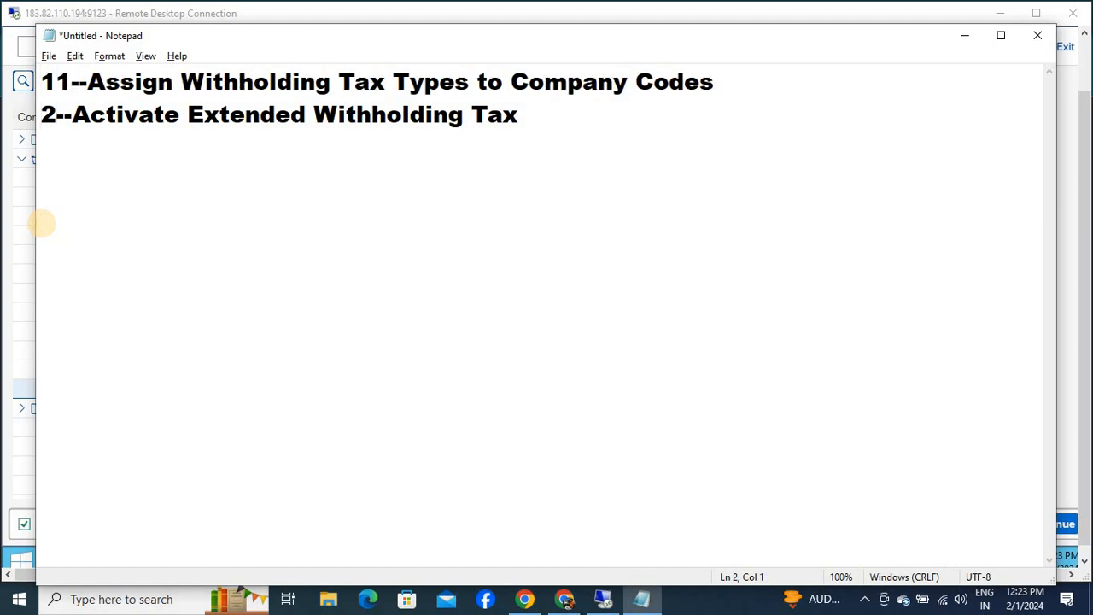
text(1)
key(Right)
key(Right)
key(Right)
key(Right)
key(Right)
key(Right)
key(Right)
key(Right)
key(Right)
key(Right)
key(Right)
key(Right)
key(Right)
key(Right)
key(Right)
key(Right)
key(Right)
key(Right)
key(Right)
key(Right)
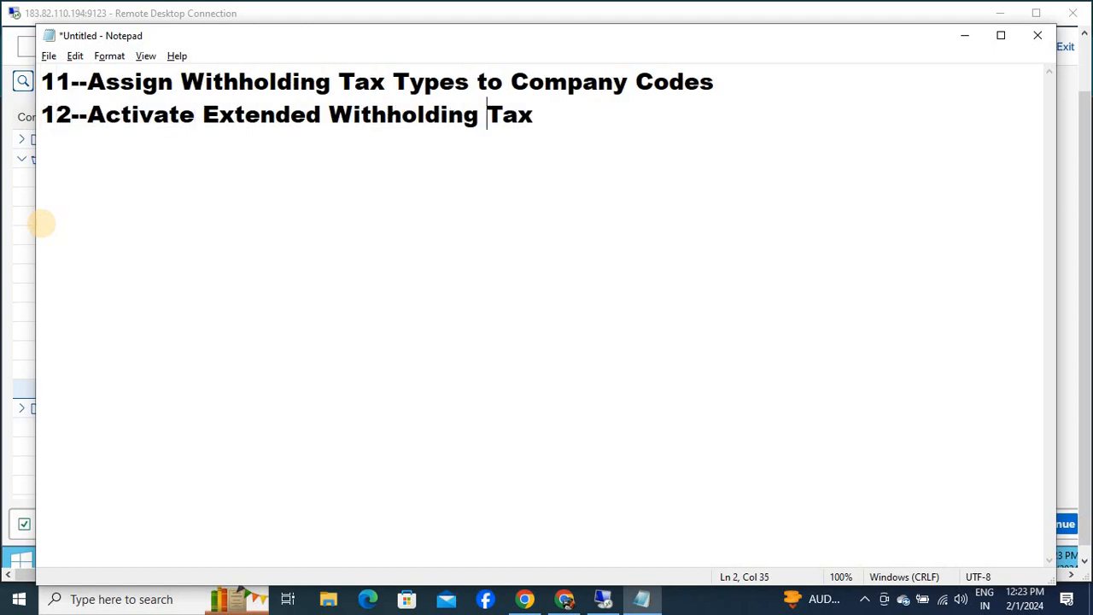
key(Return)
text(13--)
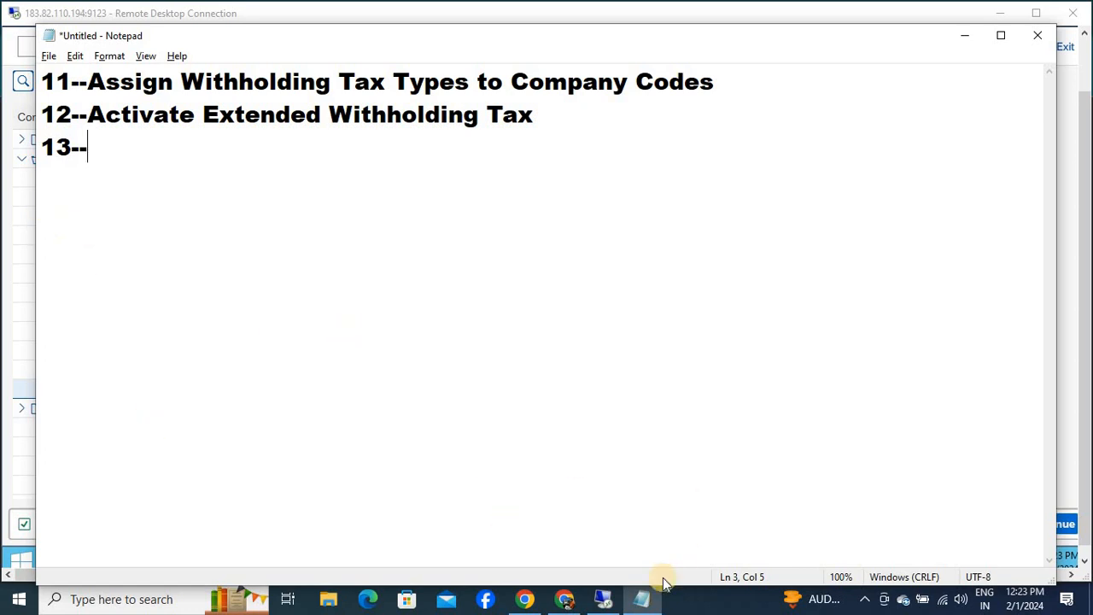
Switch to the SAP Display IMG session and locate Define Accounts for Withholding Tax to be Paid Over under the Extended Withholding Tax posting settings
click(607, 599)
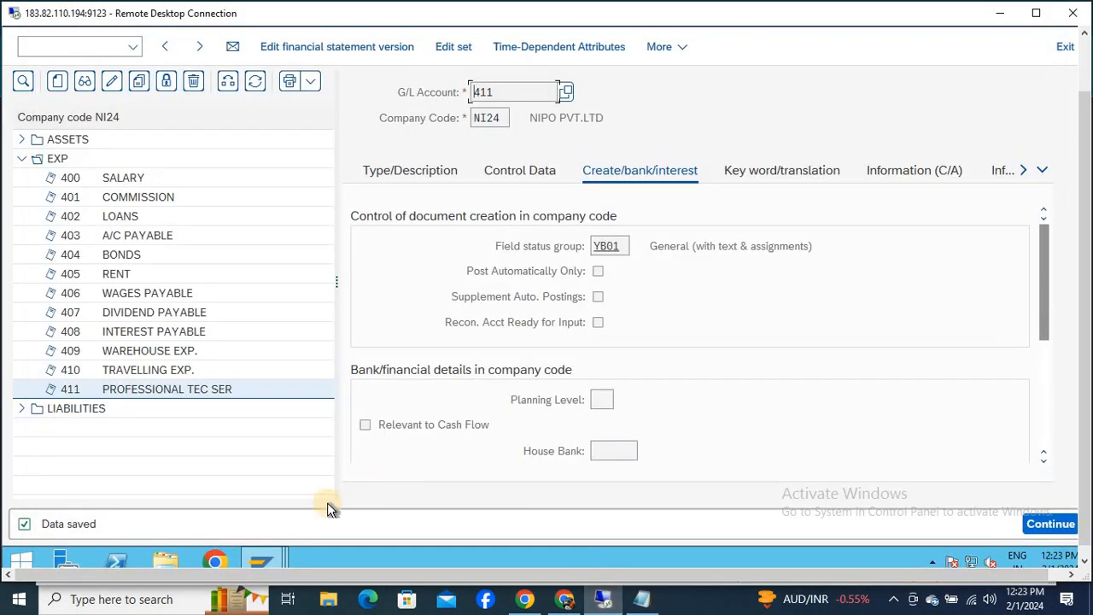
mouse_move(263, 554)
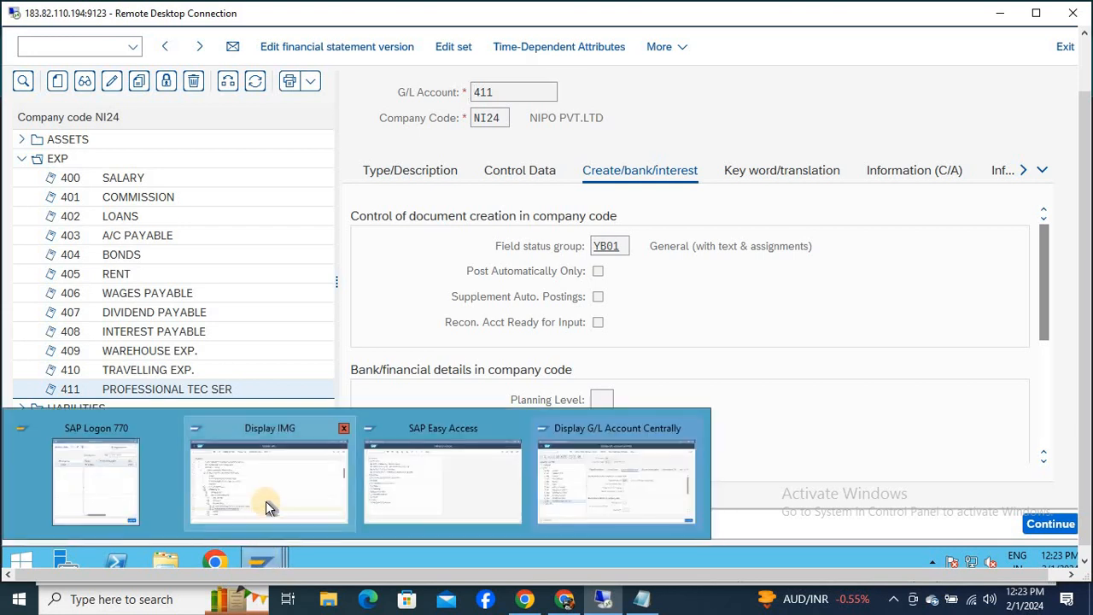
click(266, 501)
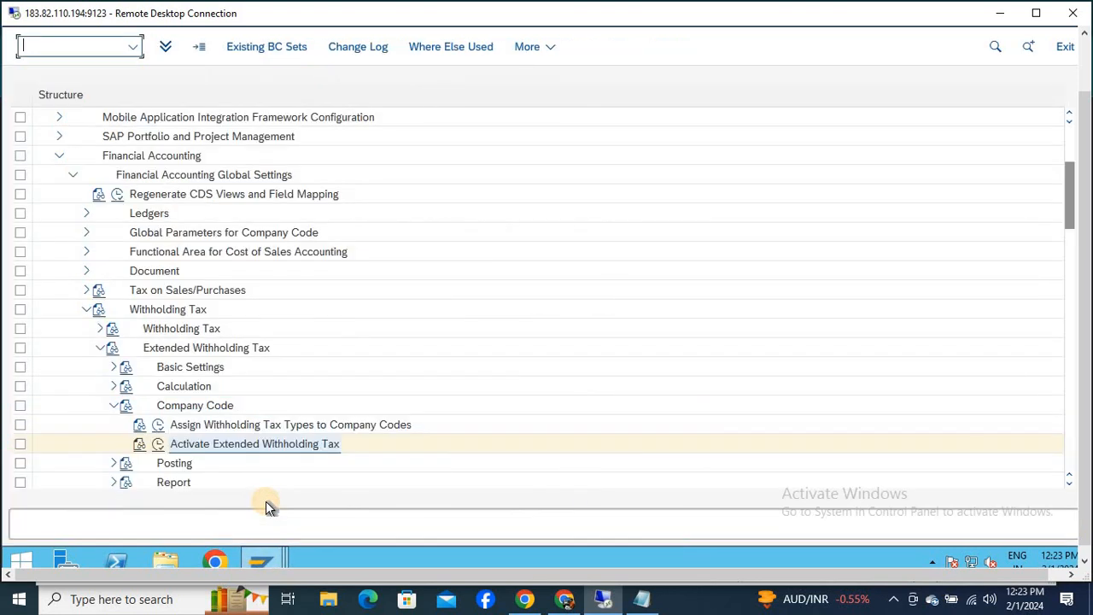
click(183, 466)
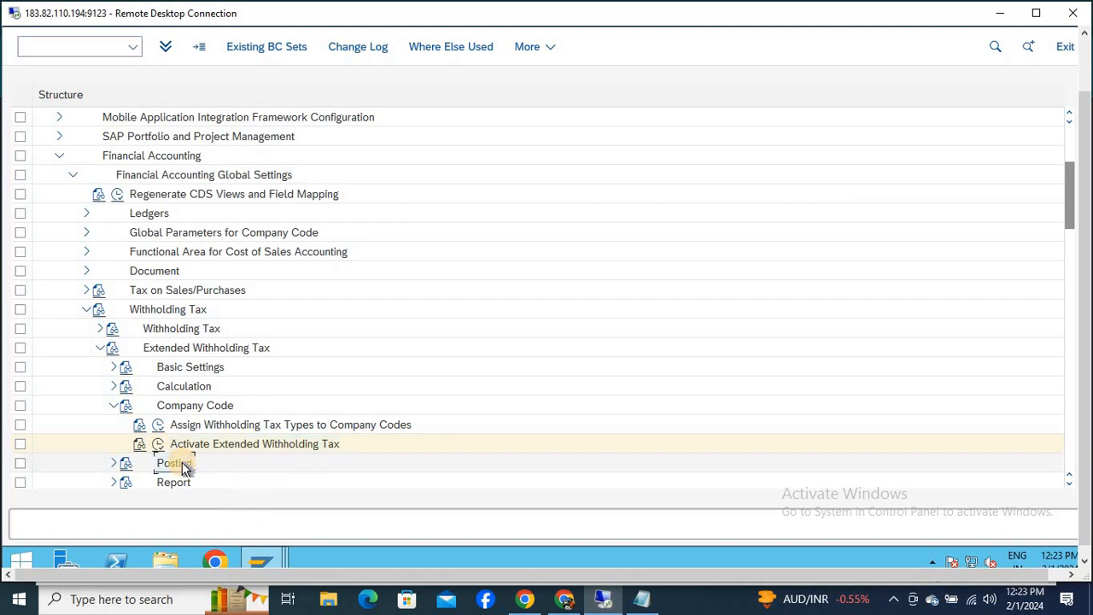
double_click(183, 466)
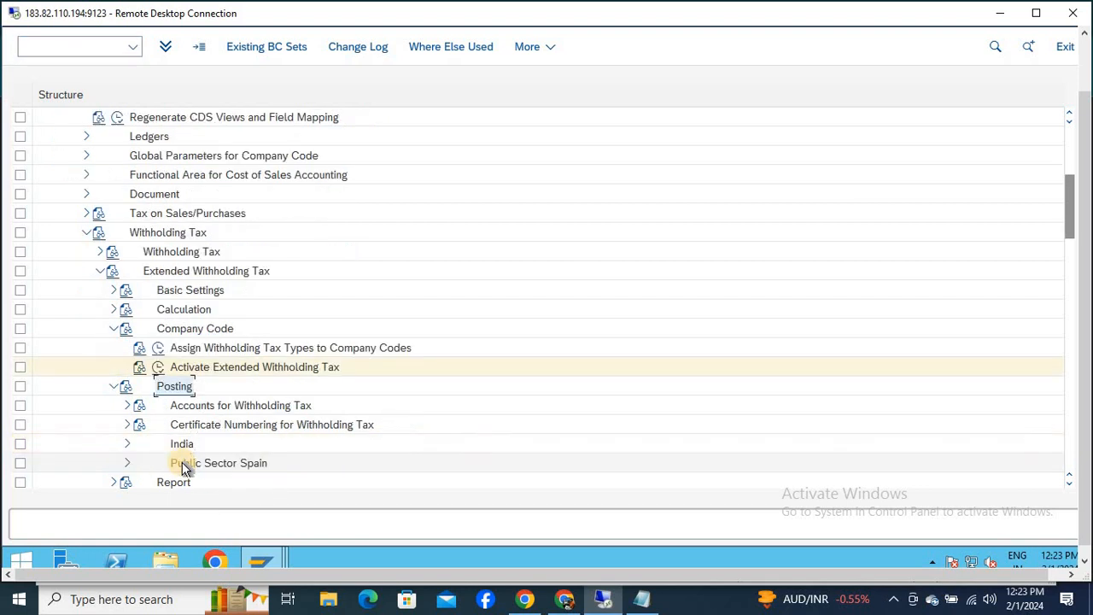
key(Down)
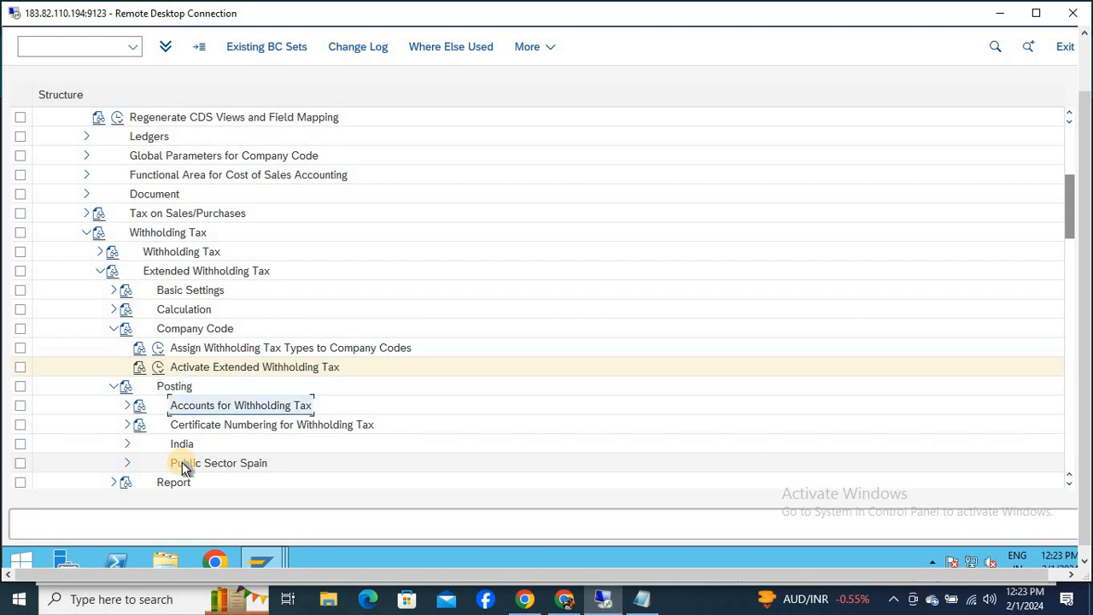
key(Right)
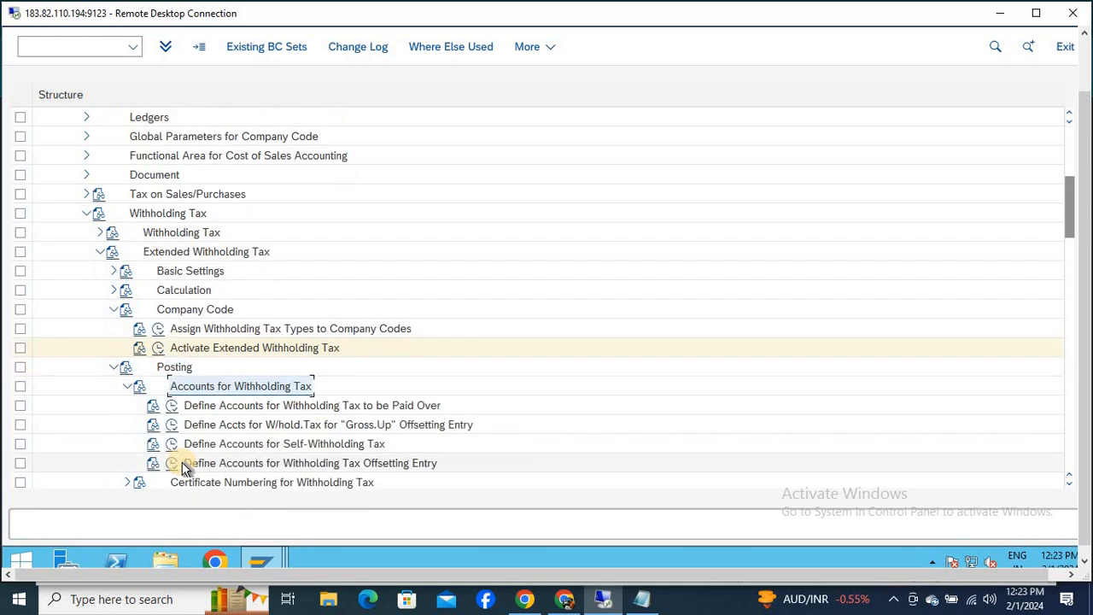
key(Down)
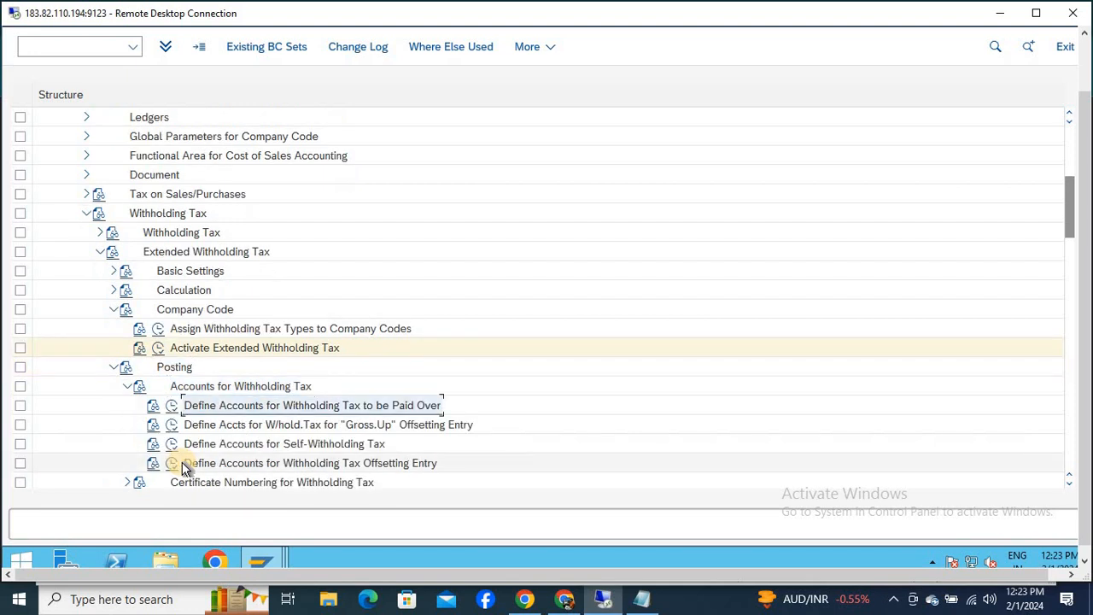
Add "Define Accounts for Withholding Tax to be Paid Over" as item 13 of the Notepad list and return to SAP
key(alt+Tab)
text(Define Accounts for Withholding Tax to be Paid Over)
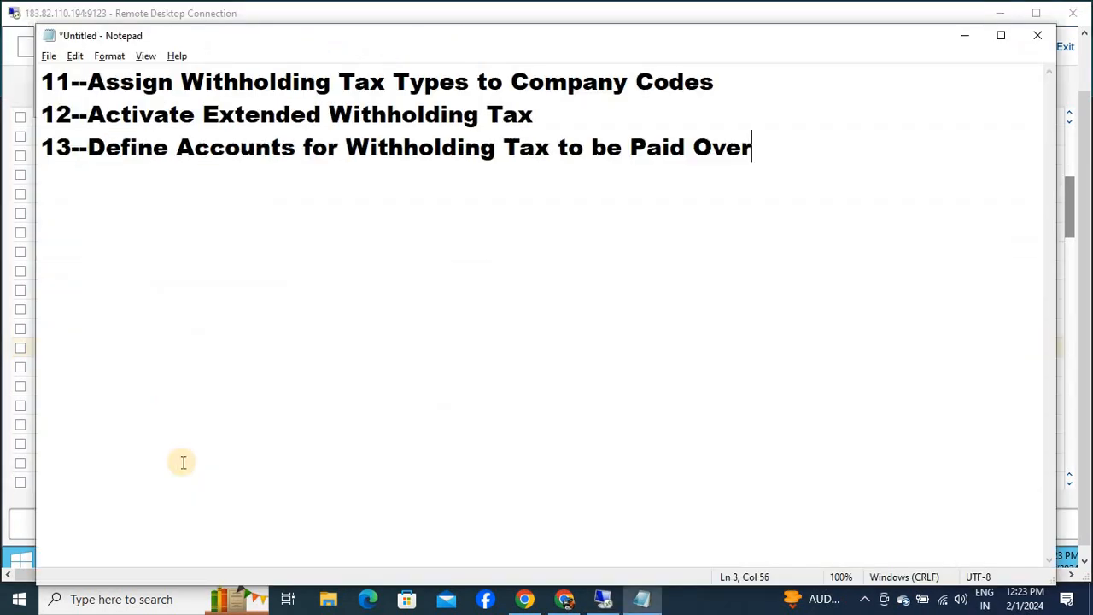
key(alt+Tab)
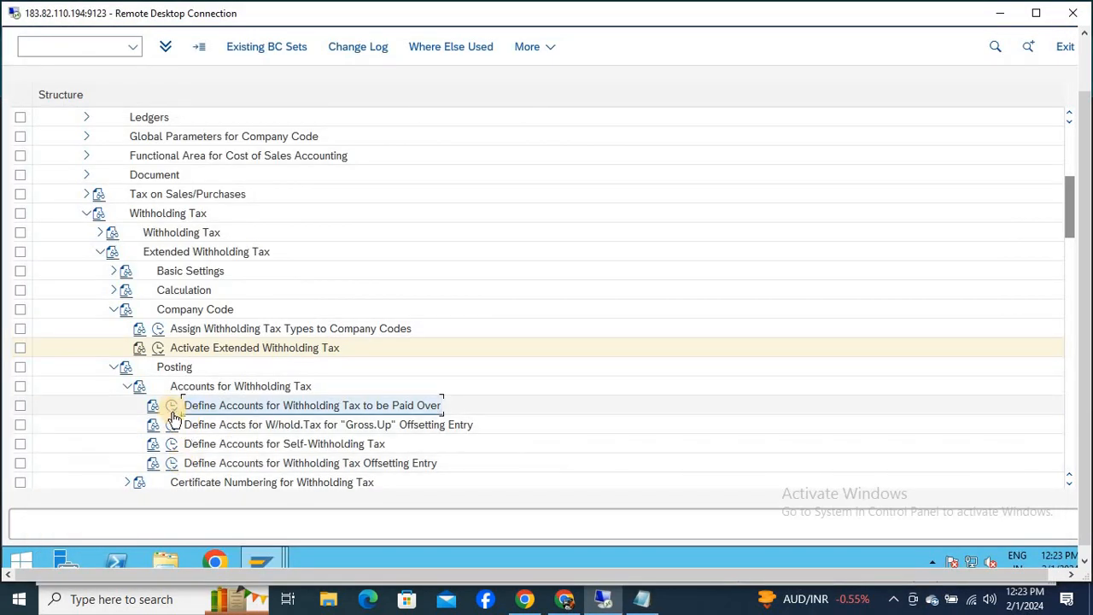
Open Define Accounts for Withholding Tax to be Paid Over for chart NI24 and save account determination by withholding tax code and type
click(172, 411)
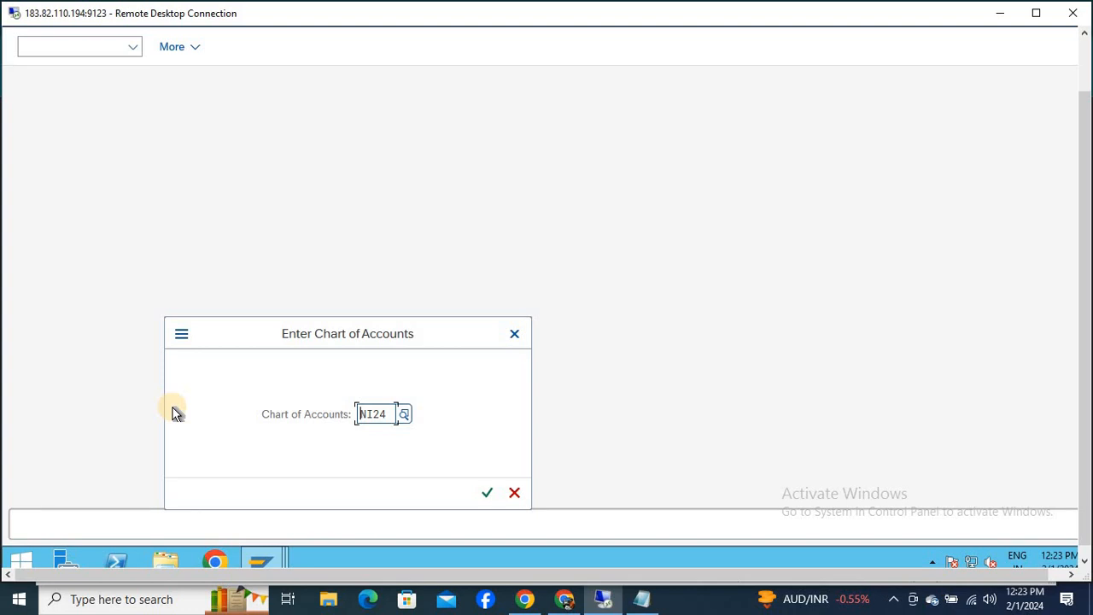
key(Return)
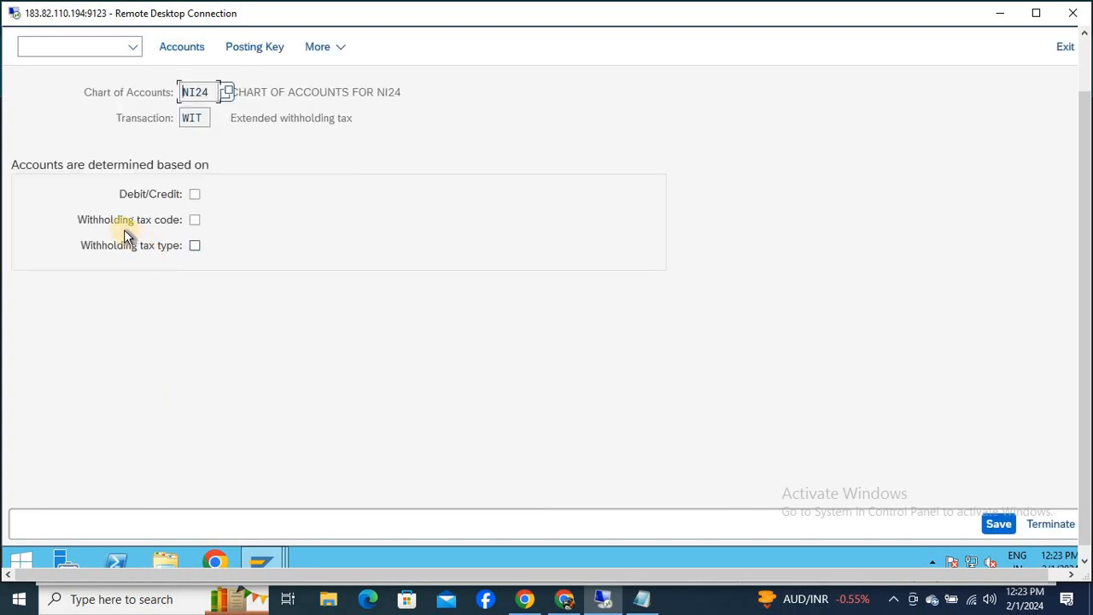
click(195, 221)
click(195, 245)
key(ctrl+s)
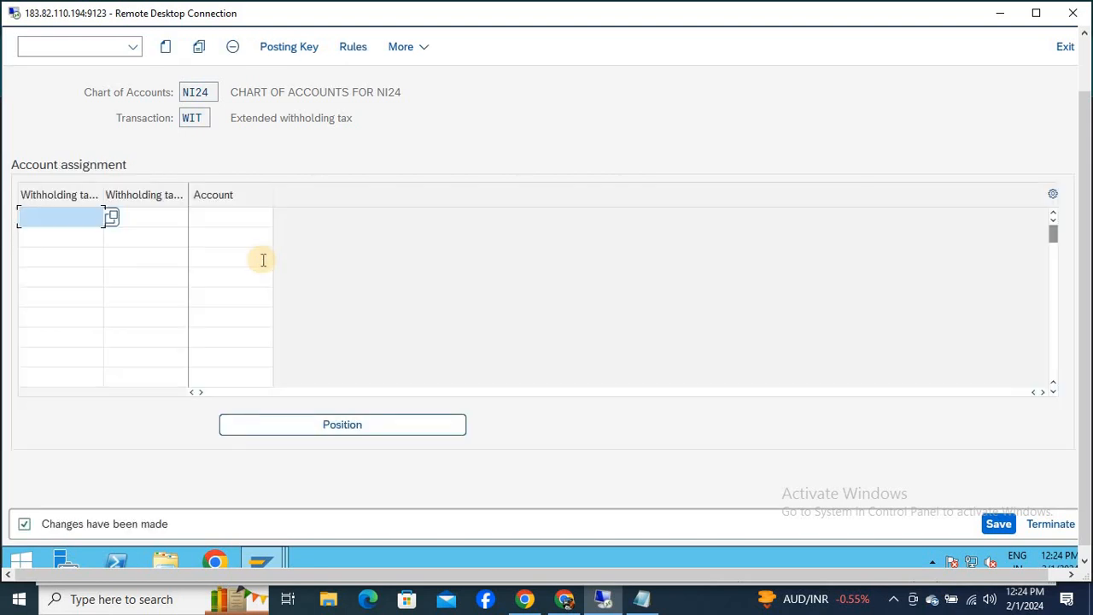
Check the posting keys of transaction WIT and widen the withholding tax type and code columns in the account assignment table
click(290, 47)
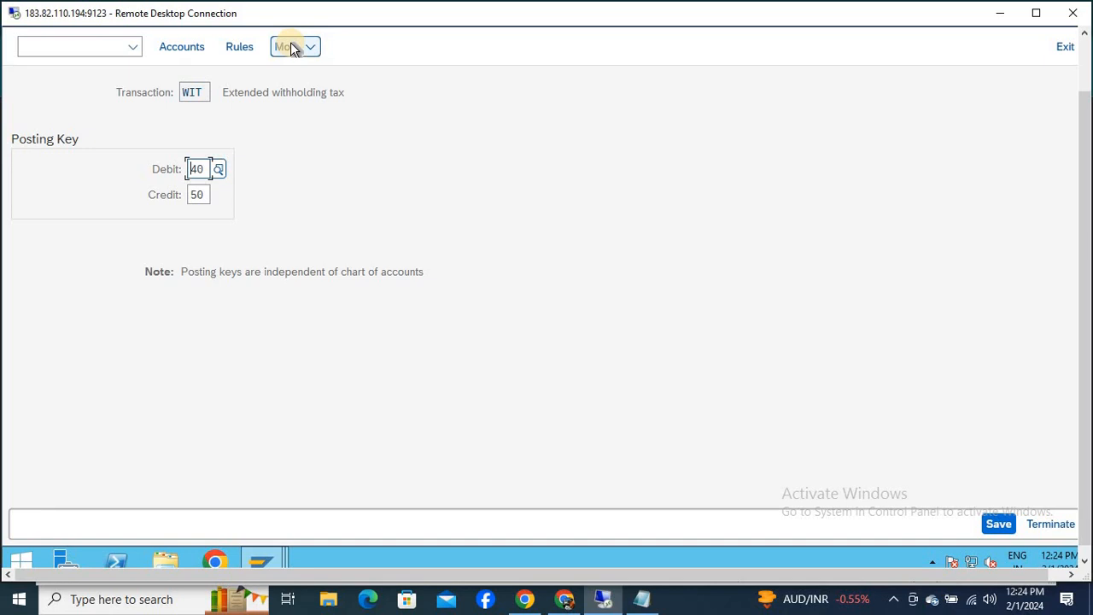
click(196, 46)
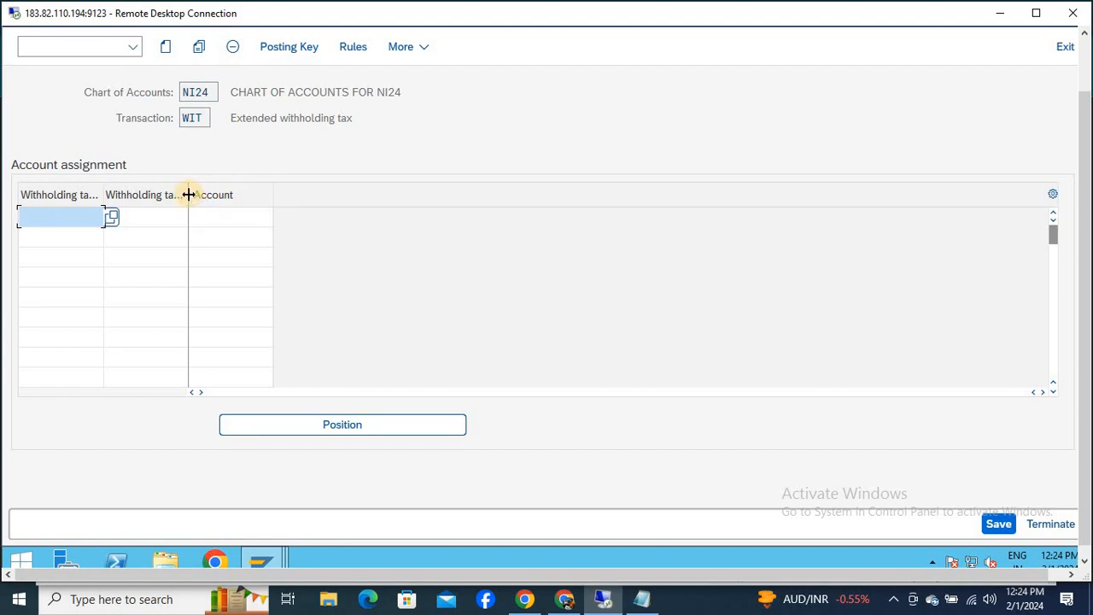
drag(189, 195, 213, 201)
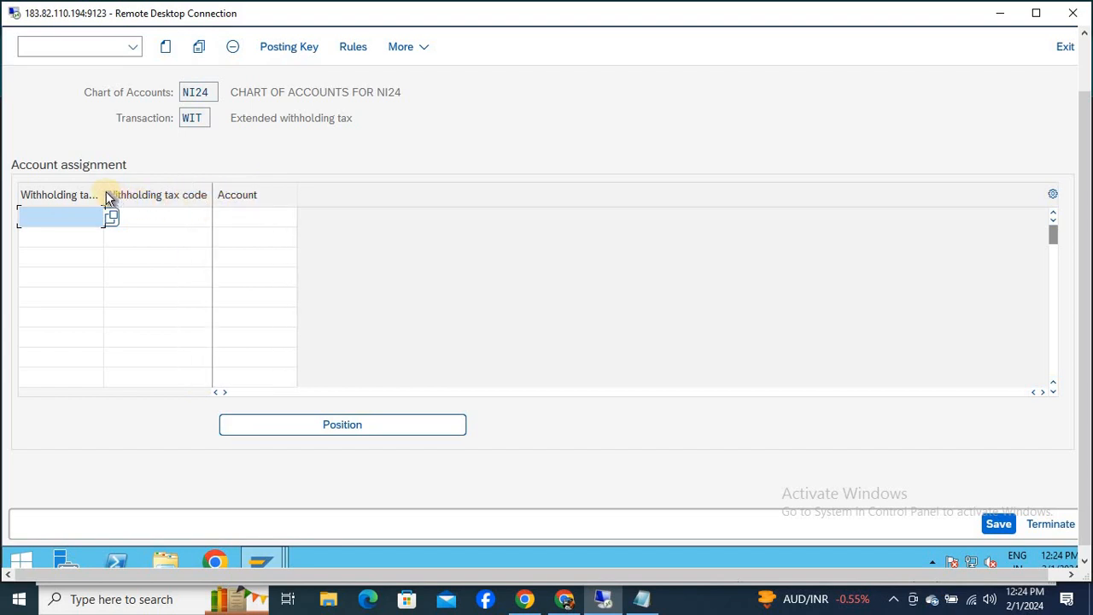
drag(106, 193, 145, 205)
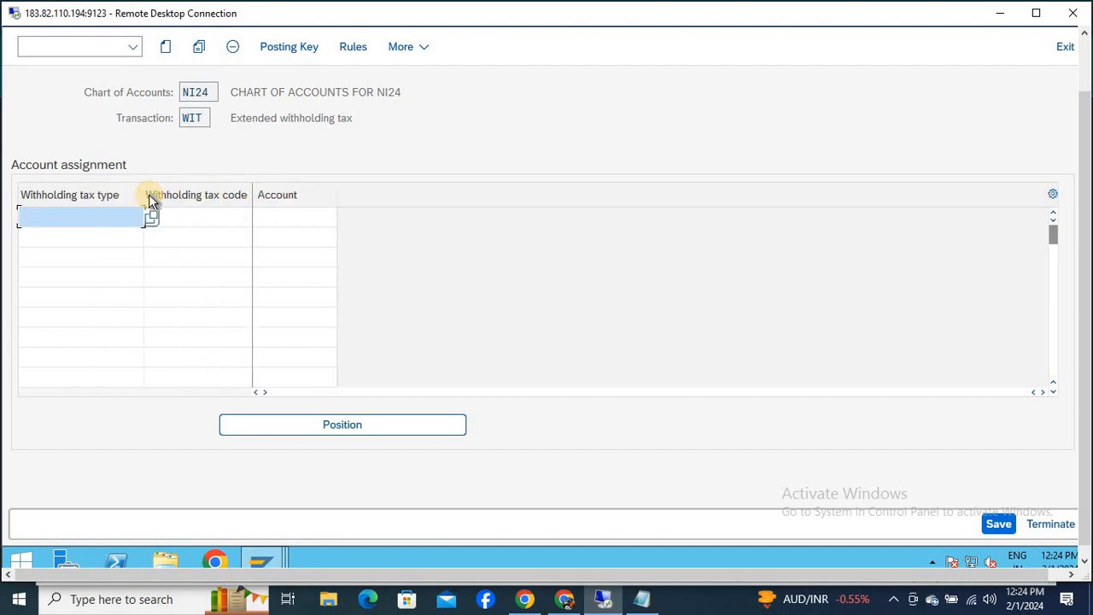
Enter withholding tax types NI and NP in the first two rows of the account assignment
click(100, 216)
text(NI)
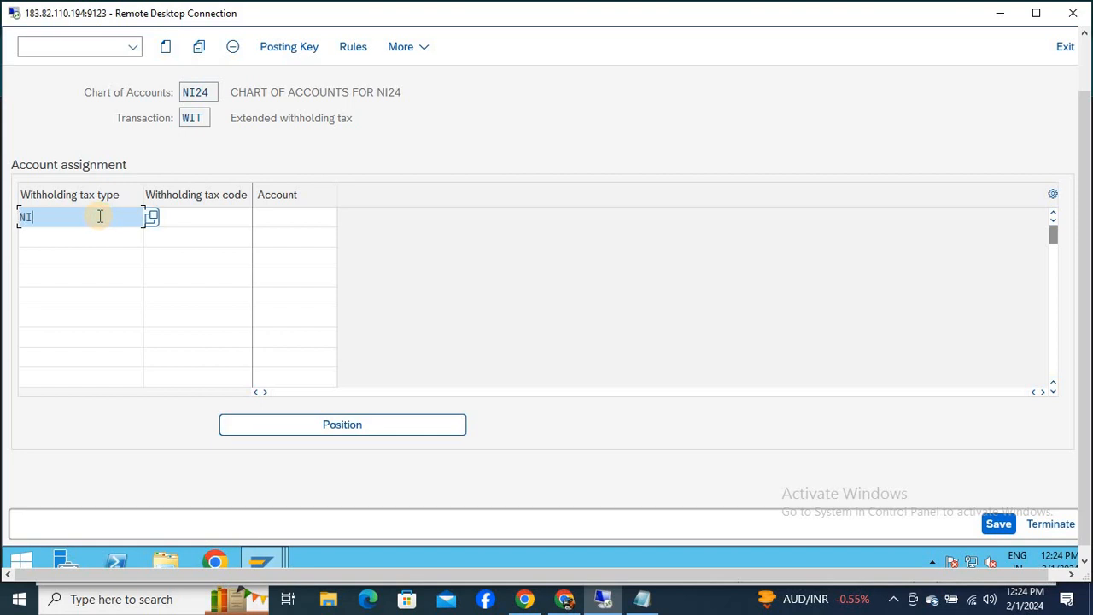
key(Down)
text(NI)
key(BackSpace)
text(P)
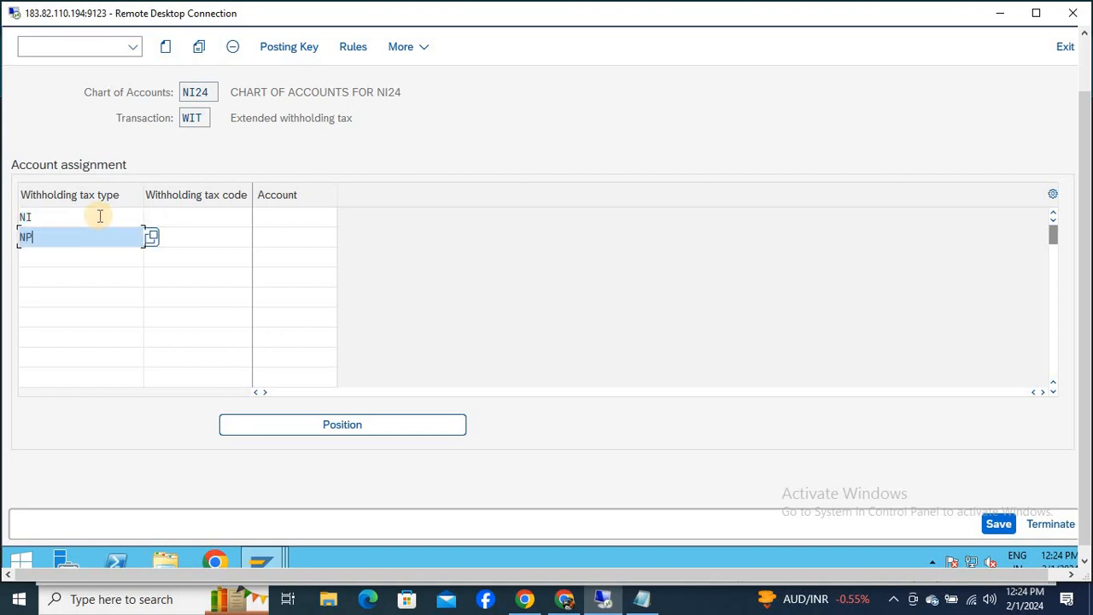
key(Tab)
Enter withholding tax code NI for type NI and code NP for type NP
click(178, 221)
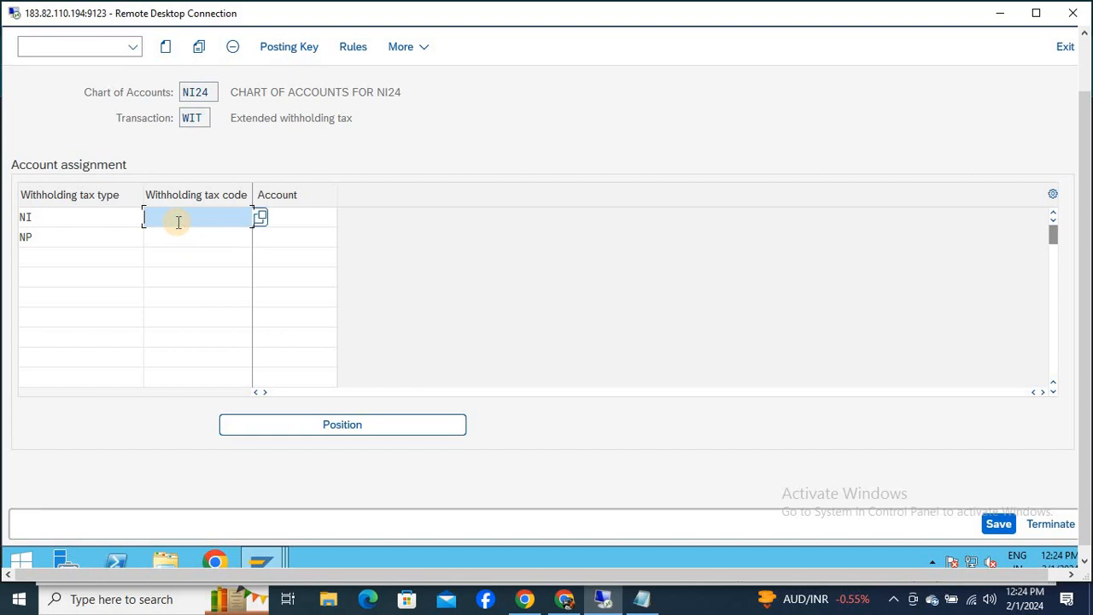
text(NI)
key(Tab)
key(Tab)
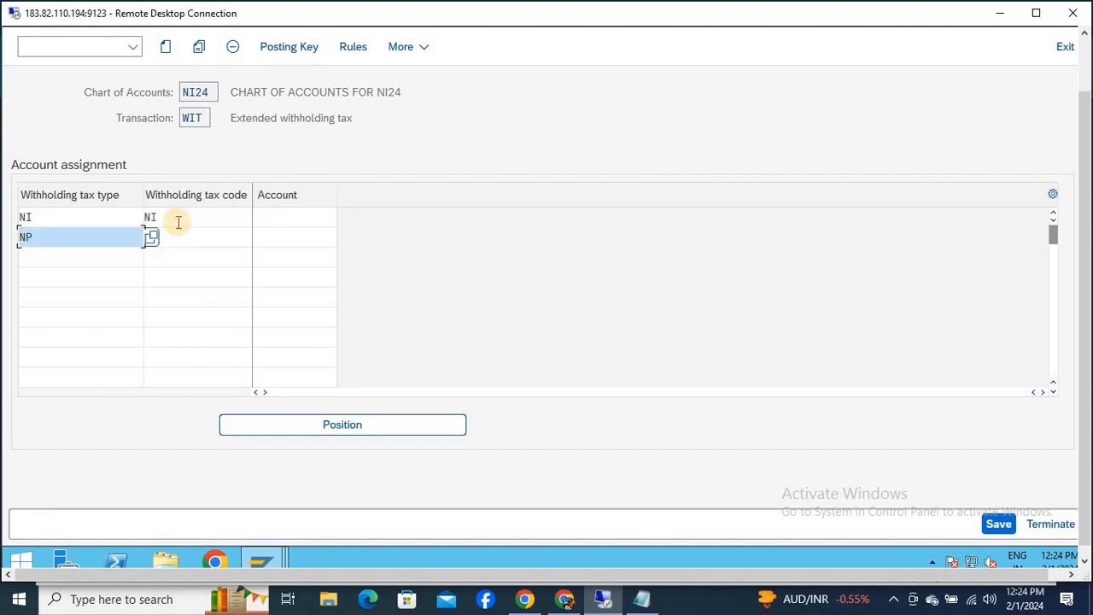
key(Tab)
text(NP)
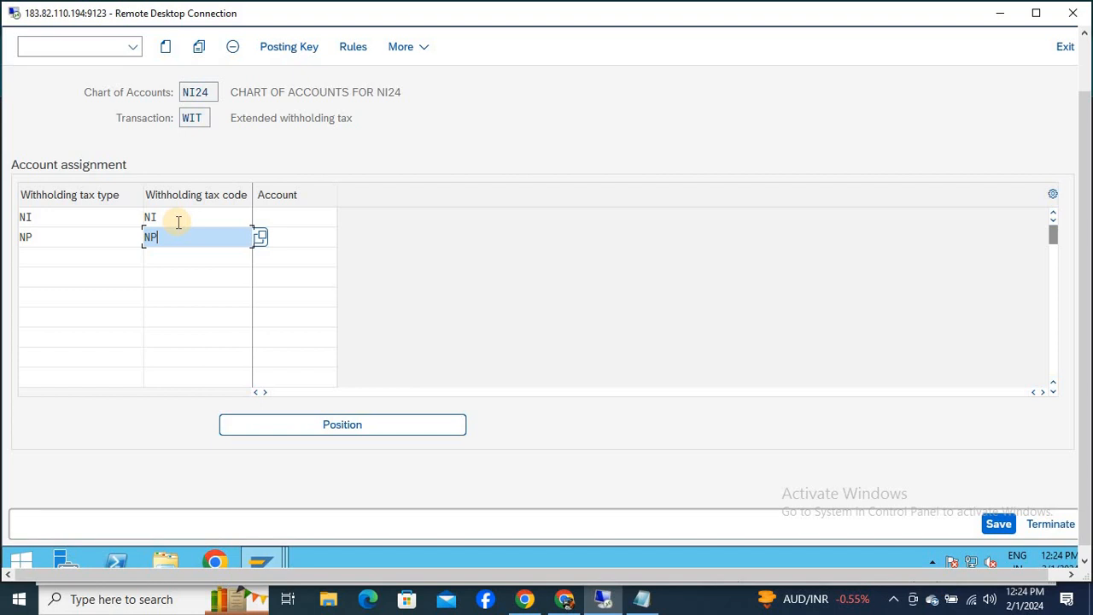
Search the withholding tax code value list for NI, leaving the entered code NP as it is
click(263, 239)
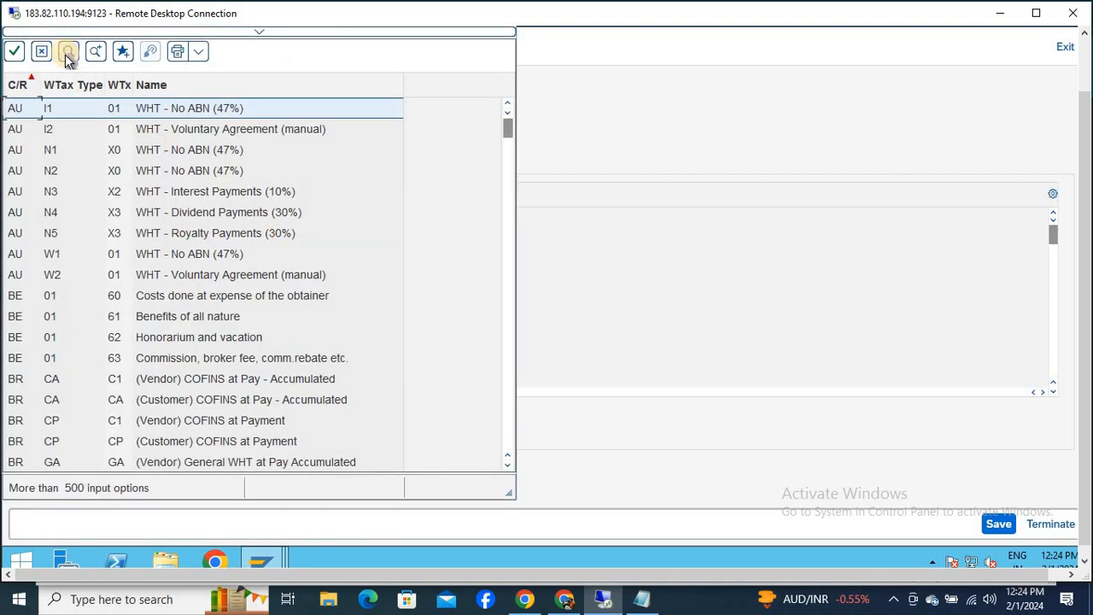
click(68, 53)
text(N)
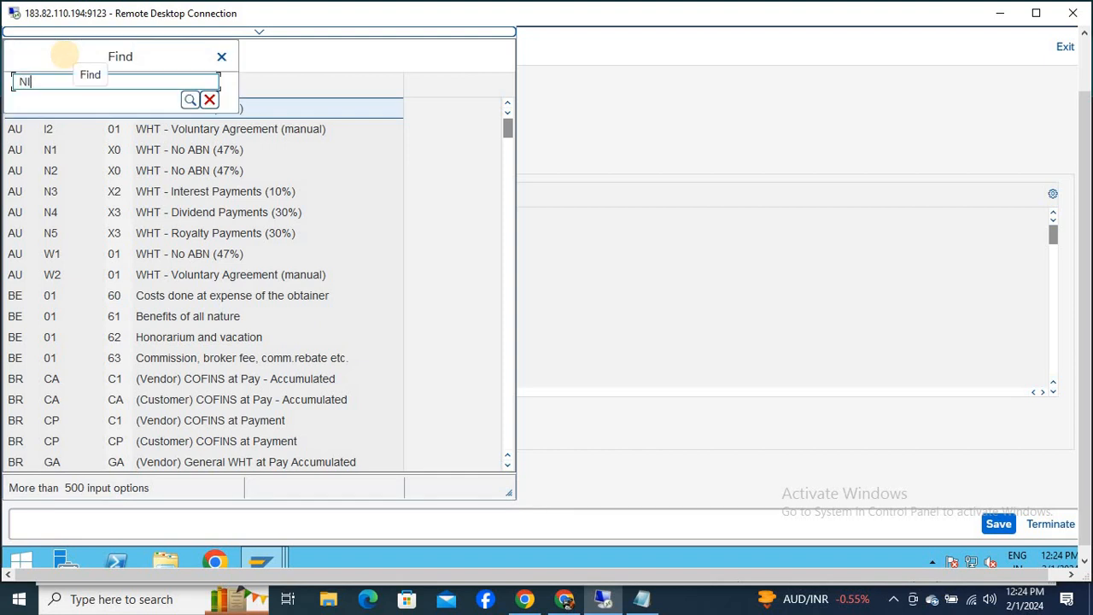
text(S)
key(Return)
key(Escape)
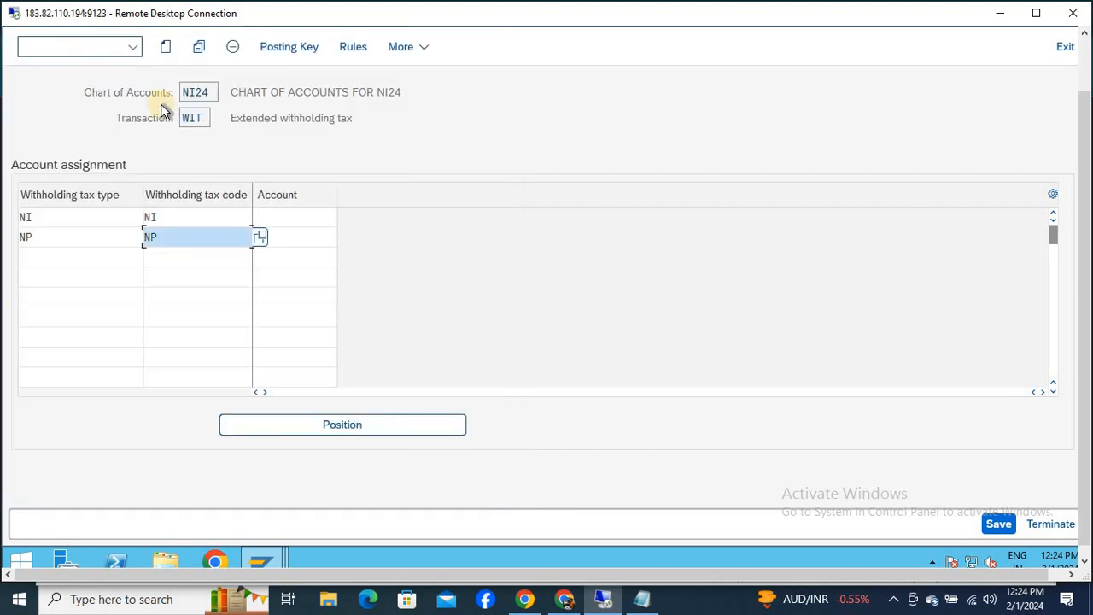
Look up the 194J TDS payable account under LIABILITIES in the G/L account display session for company code NI24
click(288, 217)
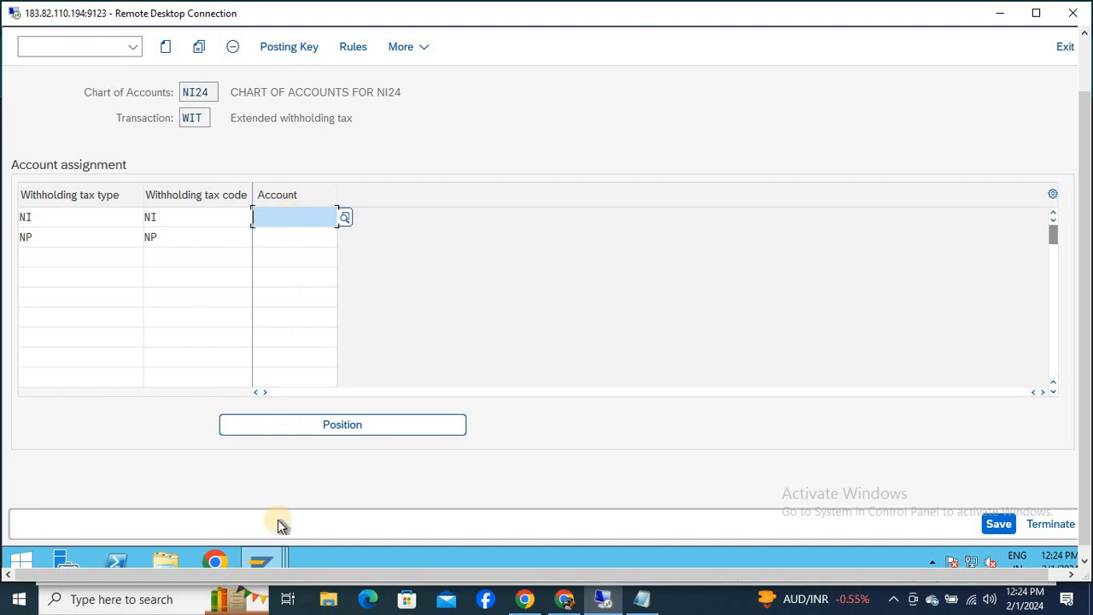
click(257, 558)
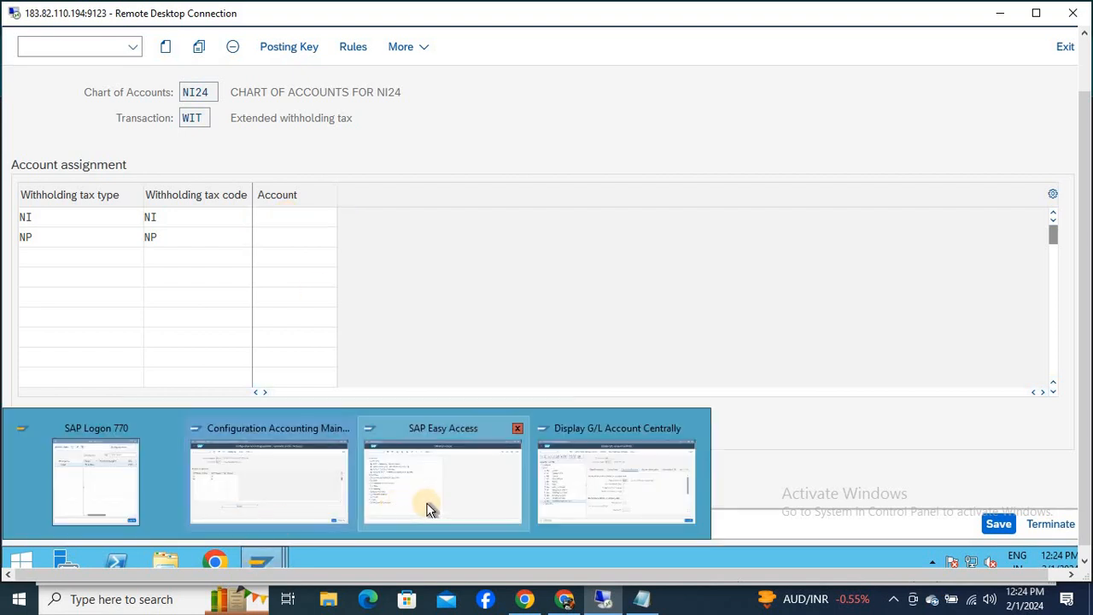
click(559, 496)
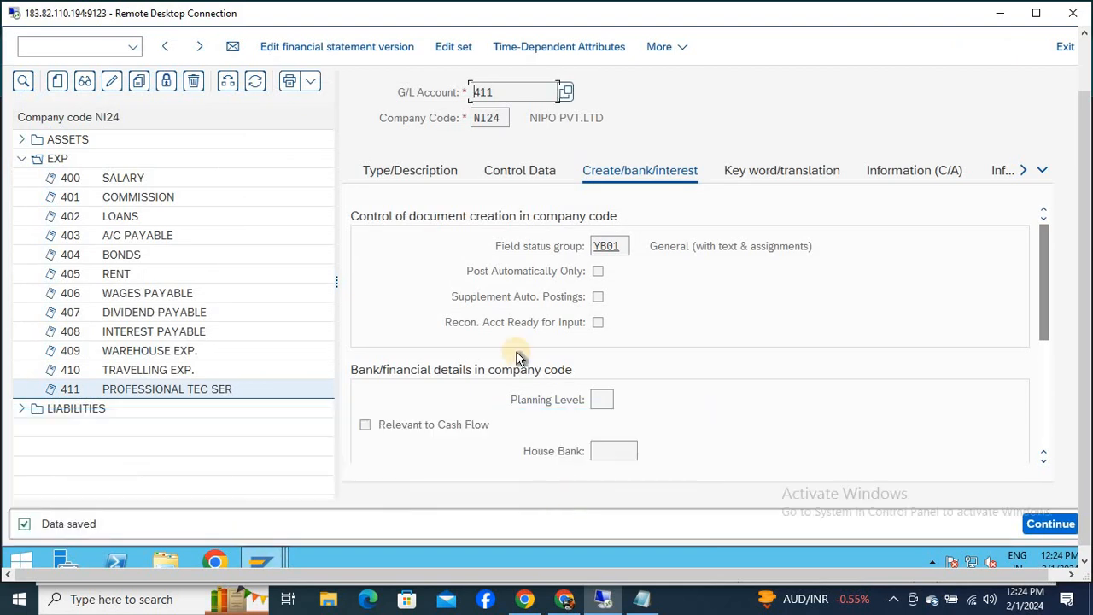
click(20, 409)
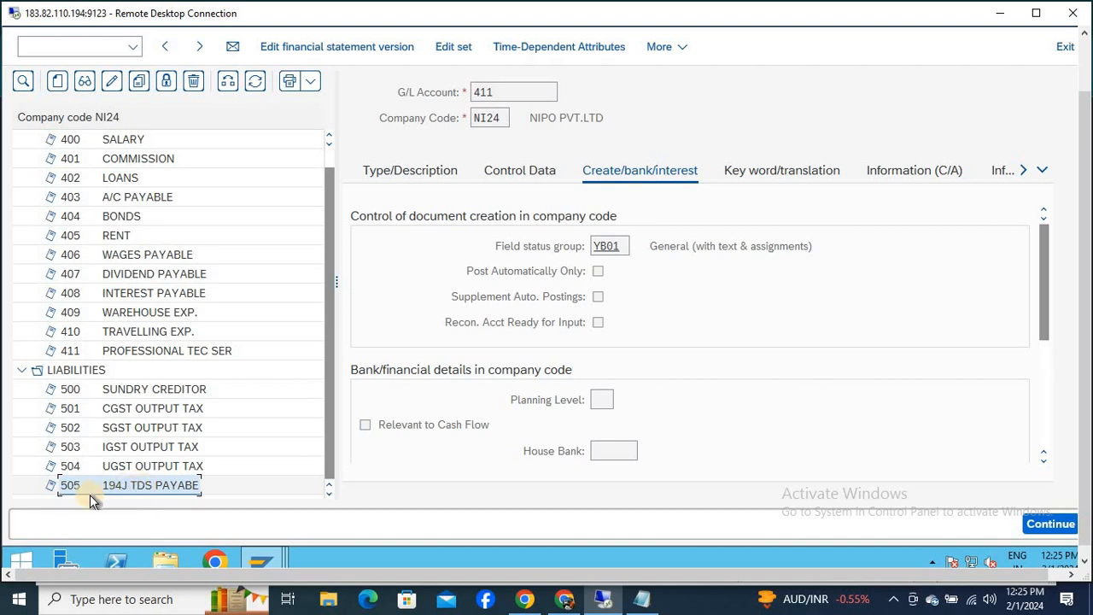
key(alt+Tab)
key(alt+Tab)
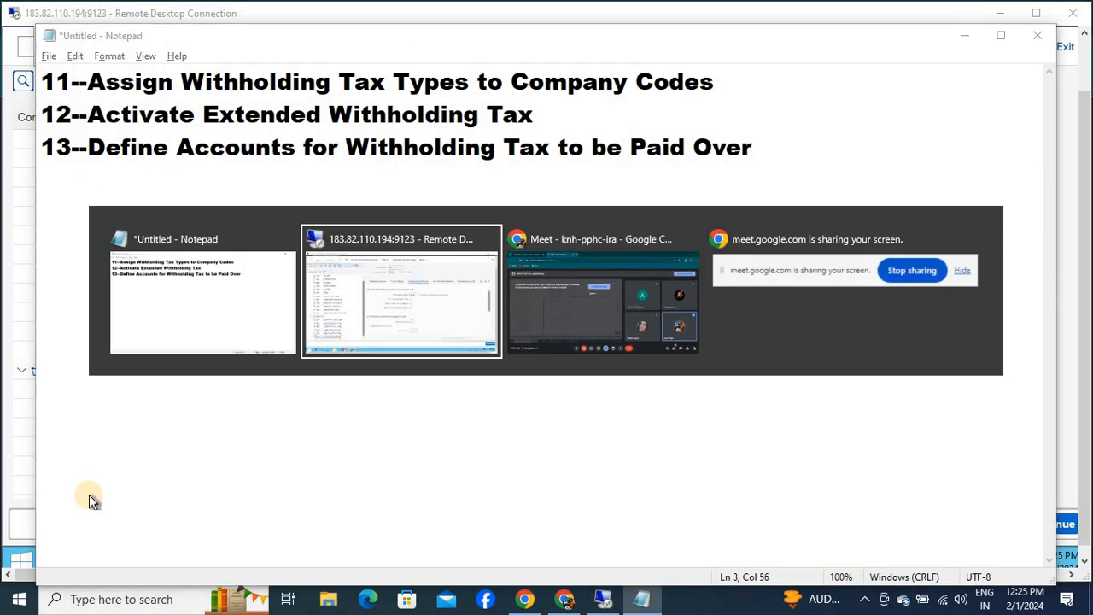
Assign account 505 to withholding tax types NI and NP in the WIT account assignment table
mouse_move(261, 601)
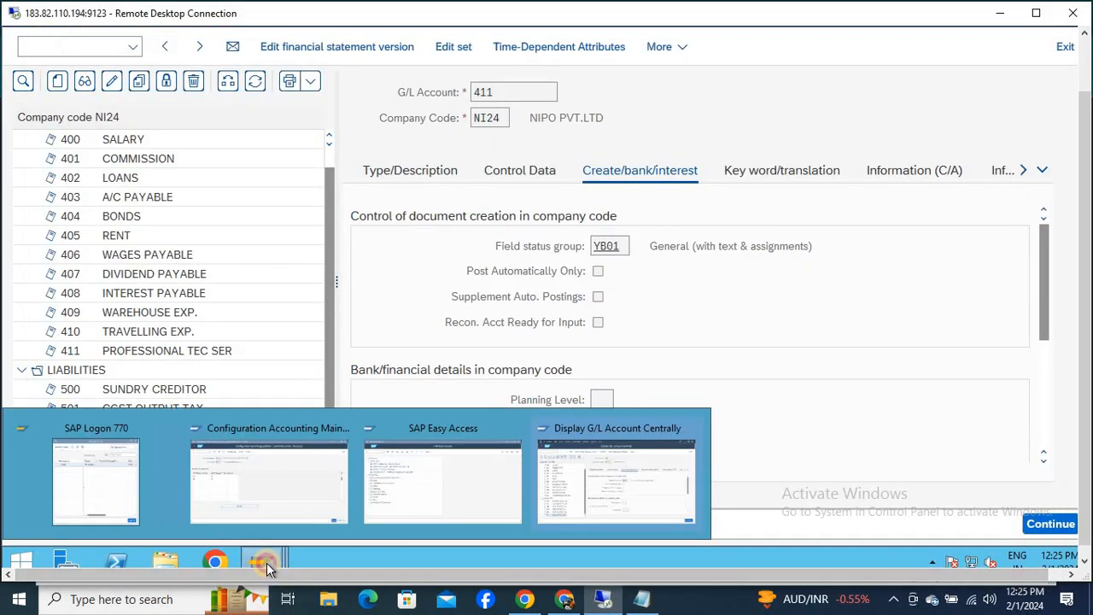
click(256, 501)
click(253, 218)
text(505)
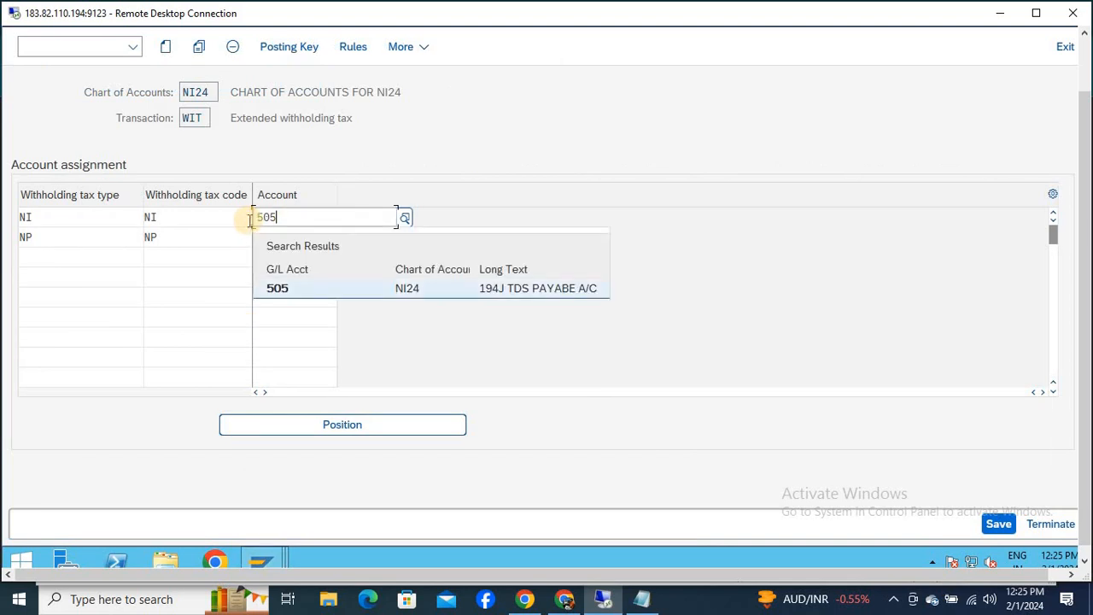
key(Return)
key(Down)
text(50)
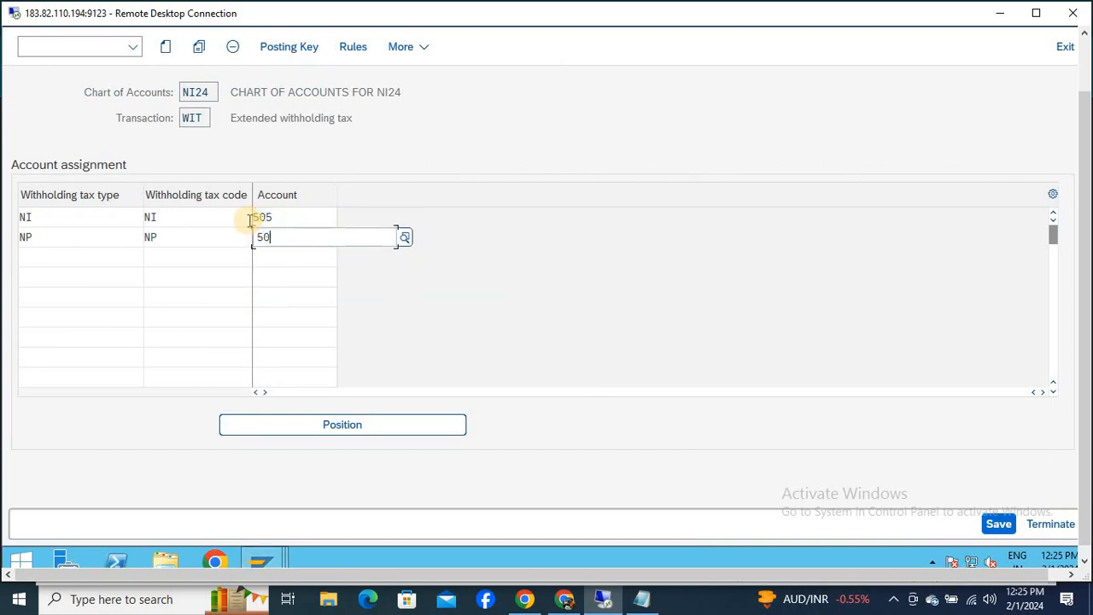
text(5)
key(Return)
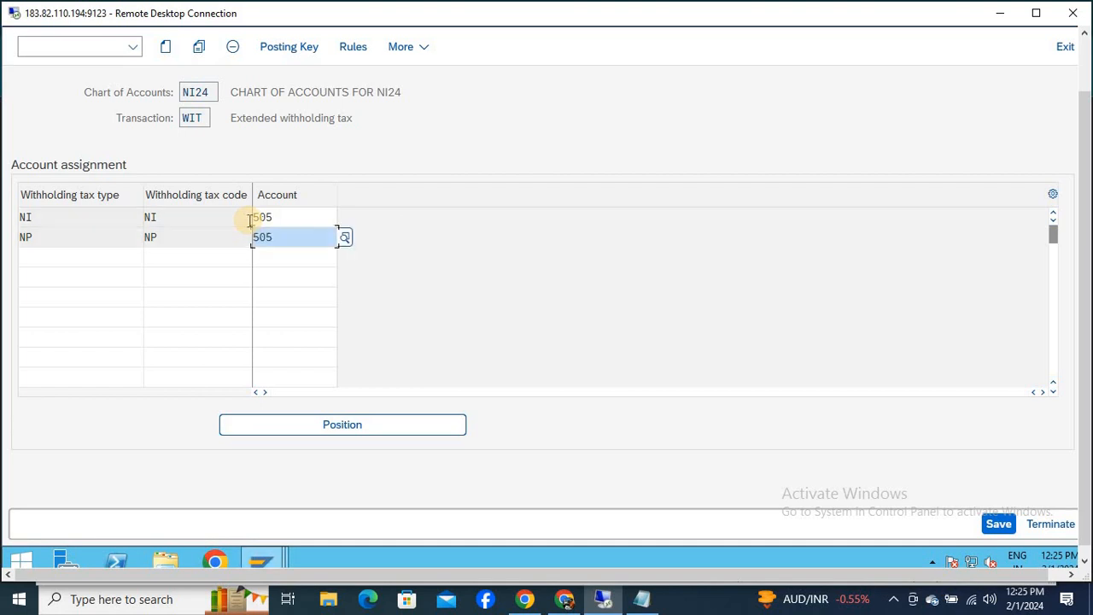
Save the WIT account assignments and return to the SAP Easy Access screen with /N
click(1036, 13)
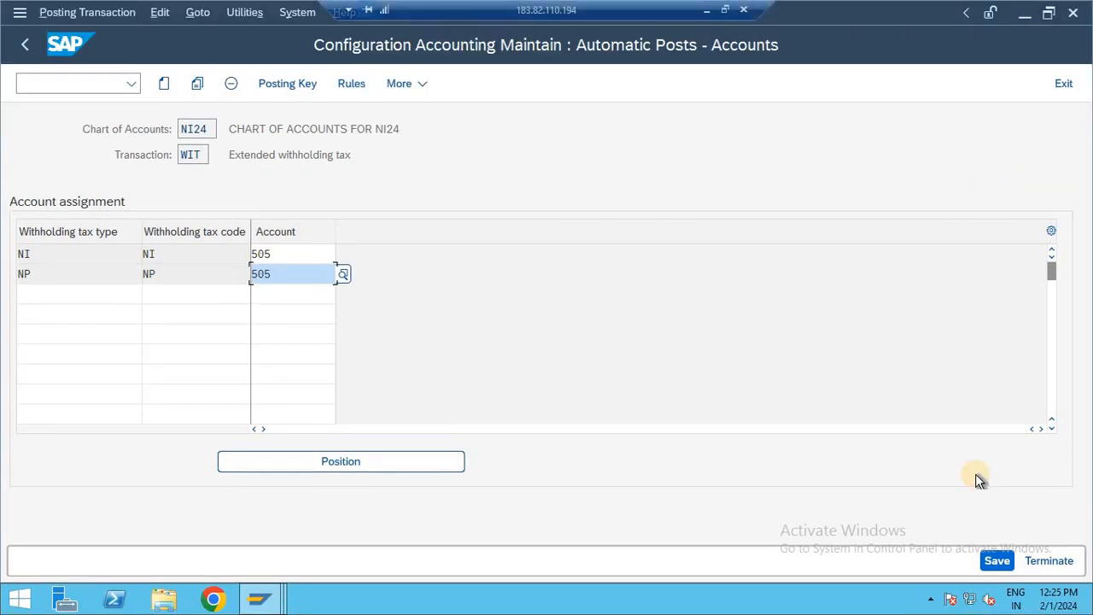
click(993, 553)
key(Return)
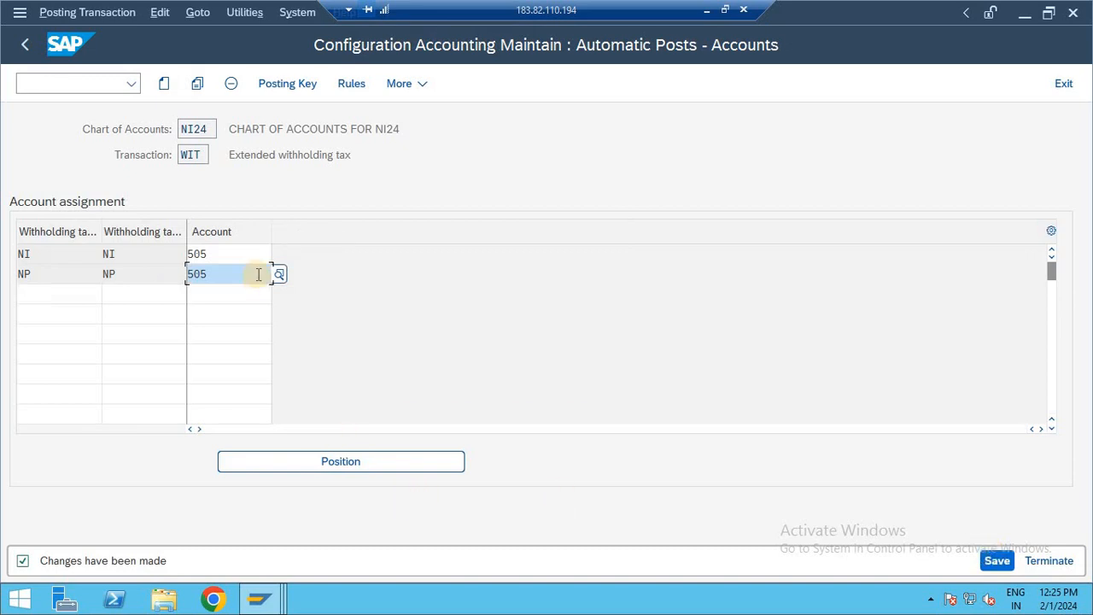
click(166, 276)
double_click(222, 277)
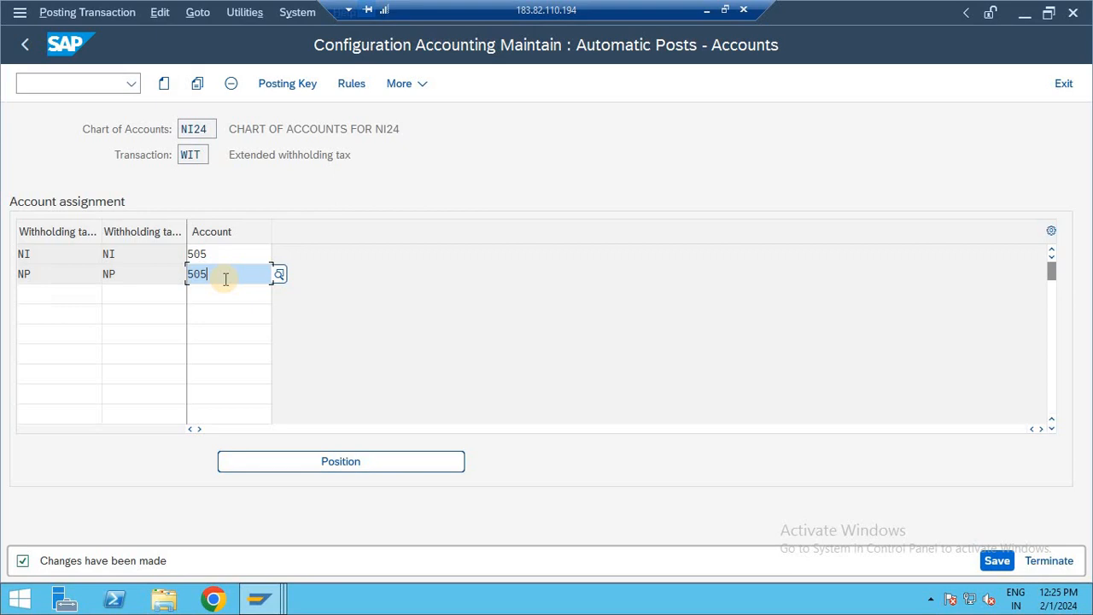
click(58, 86)
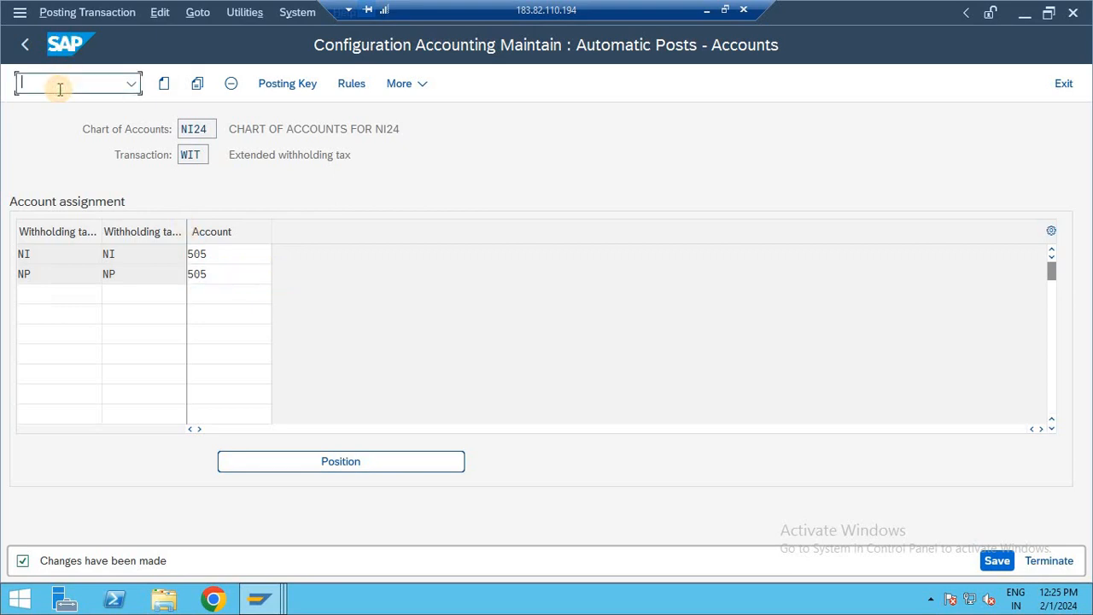
text(/N)
key(Return)
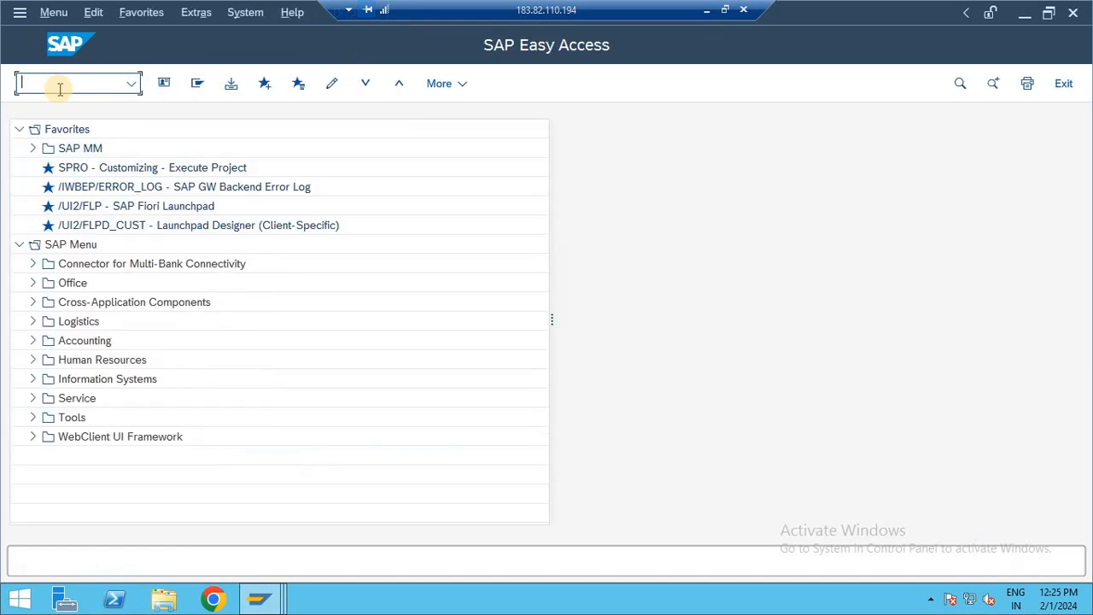
In the Notepad checklist, add the line "14--Vendor Pan Number Updat" and begin the next line with "15--"
click(721, 12)
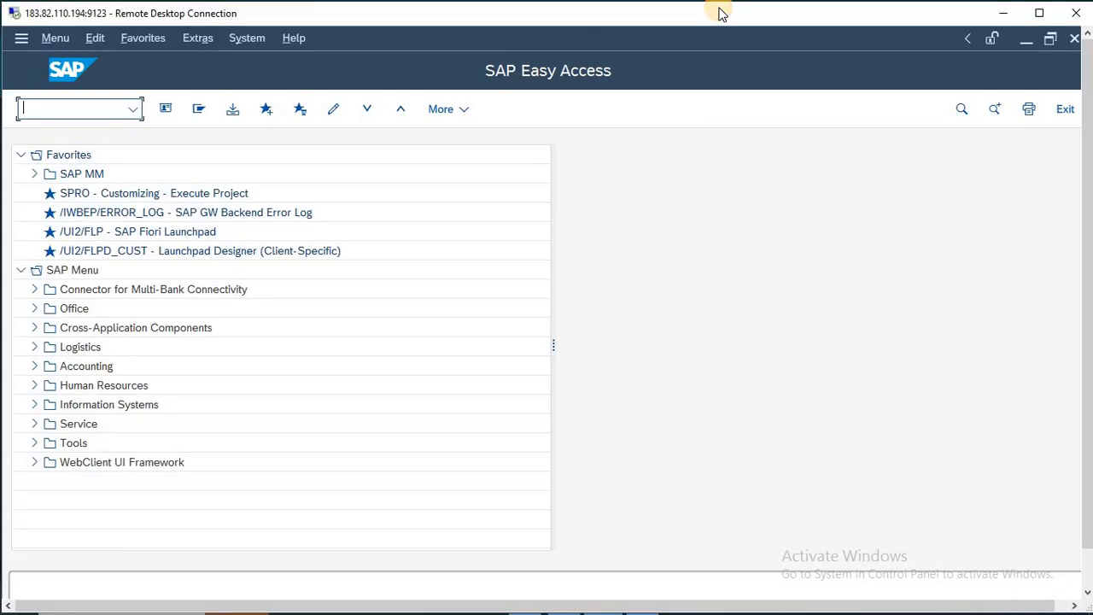
key(alt+Tab)
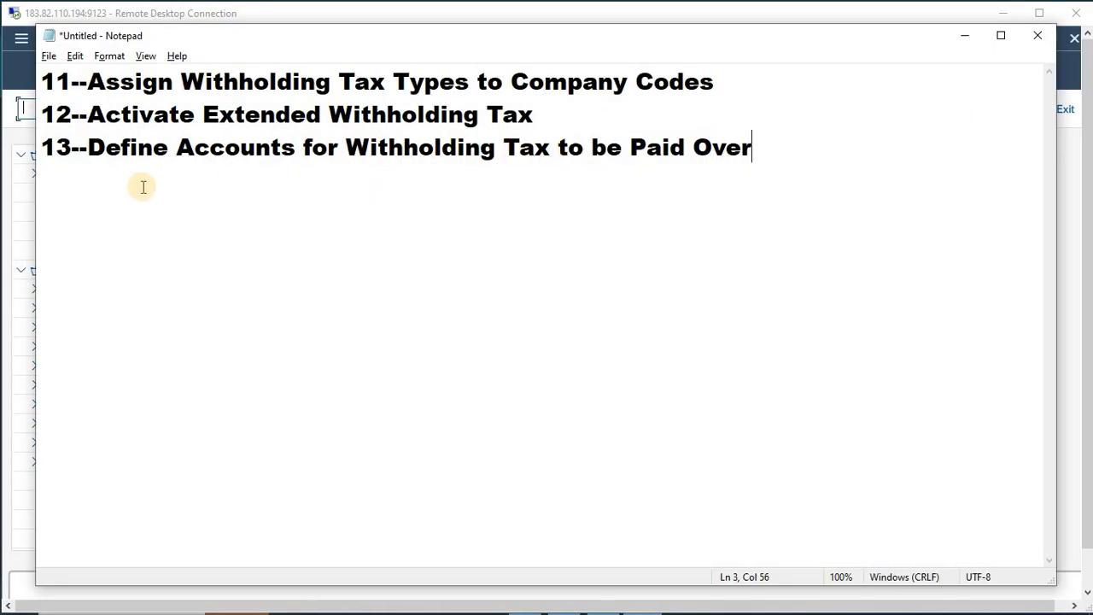
click(143, 187)
click(775, 150)
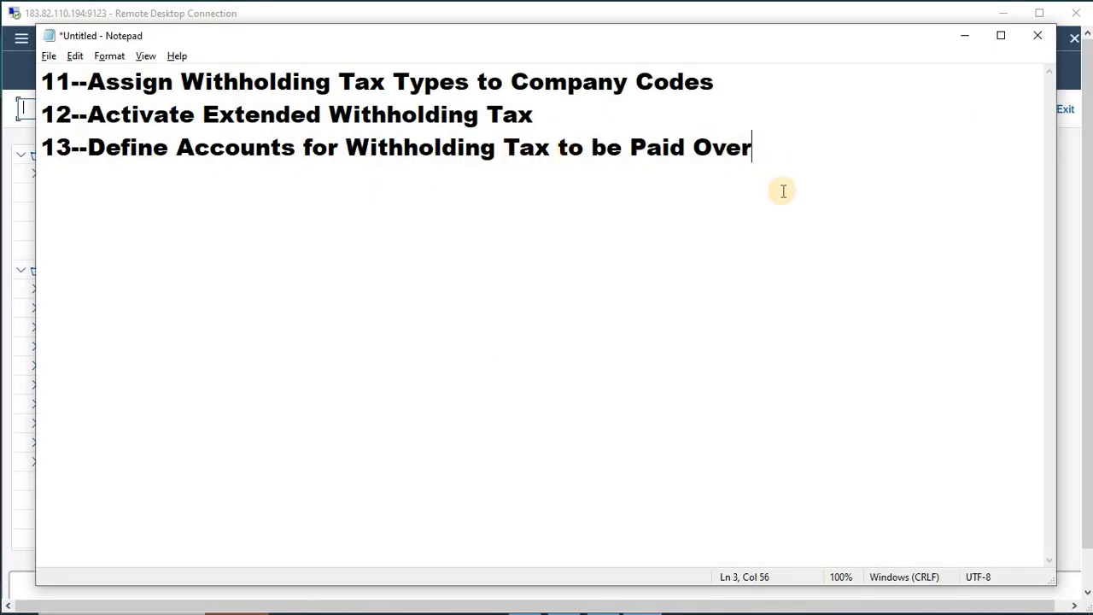
key(Return)
text(14-)
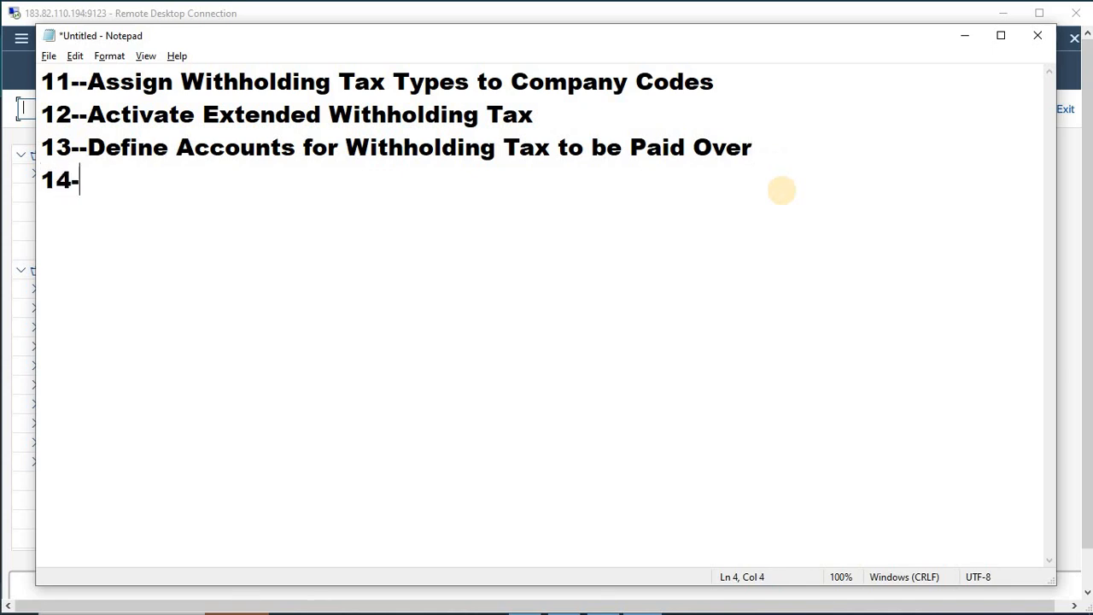
text(-VENDOR)
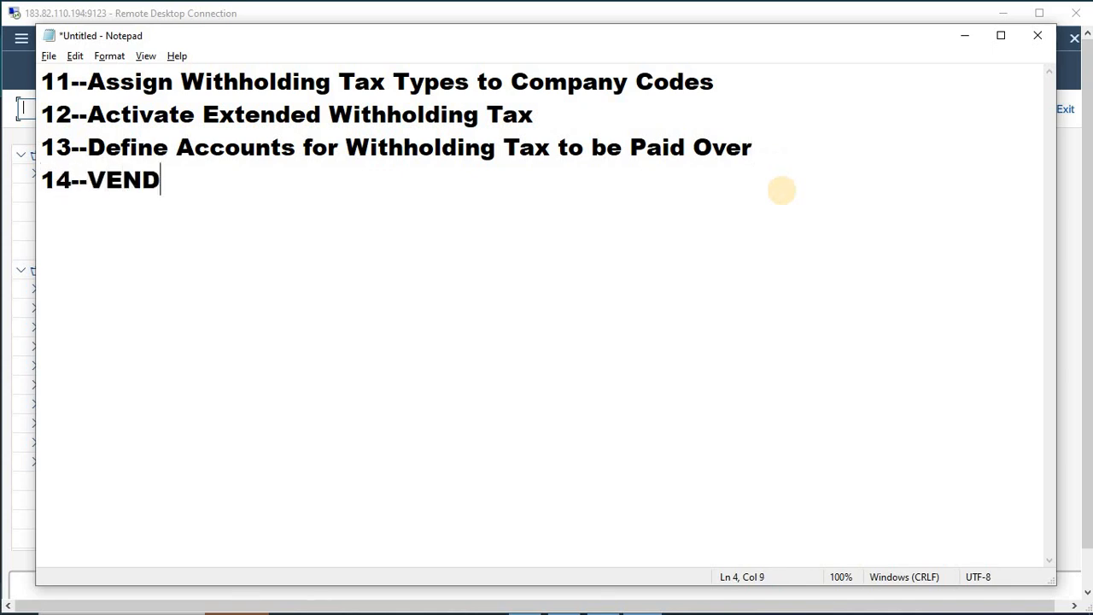
key(BackSpace)
key(BackSpace)
key(BackSpace)
key(BackSpace)
key(BackSpace)
key(BackSpace)
text(e)
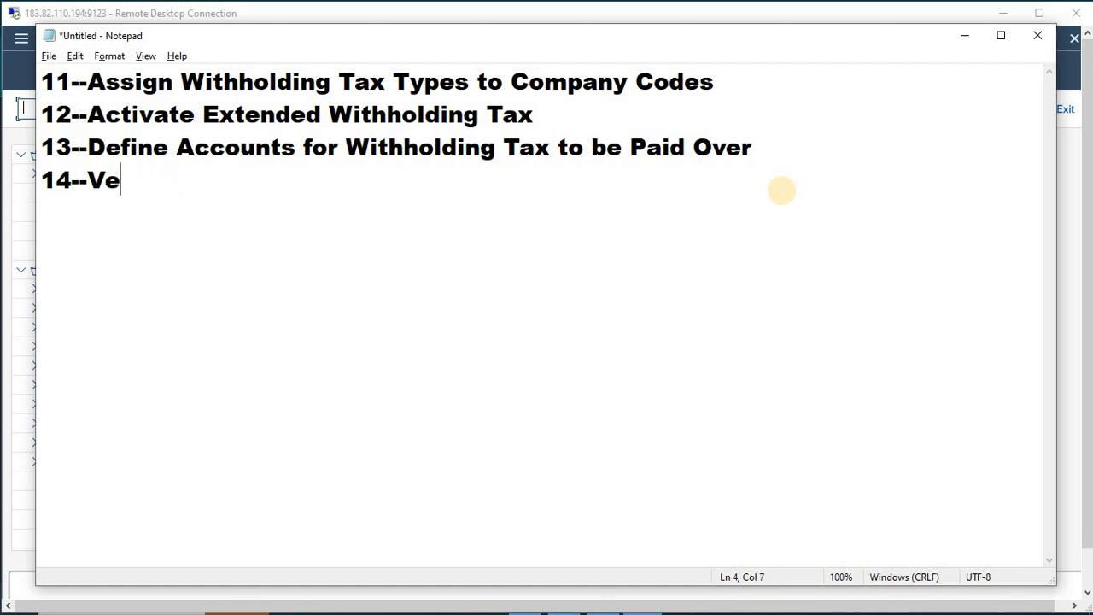
text(ndor pan)
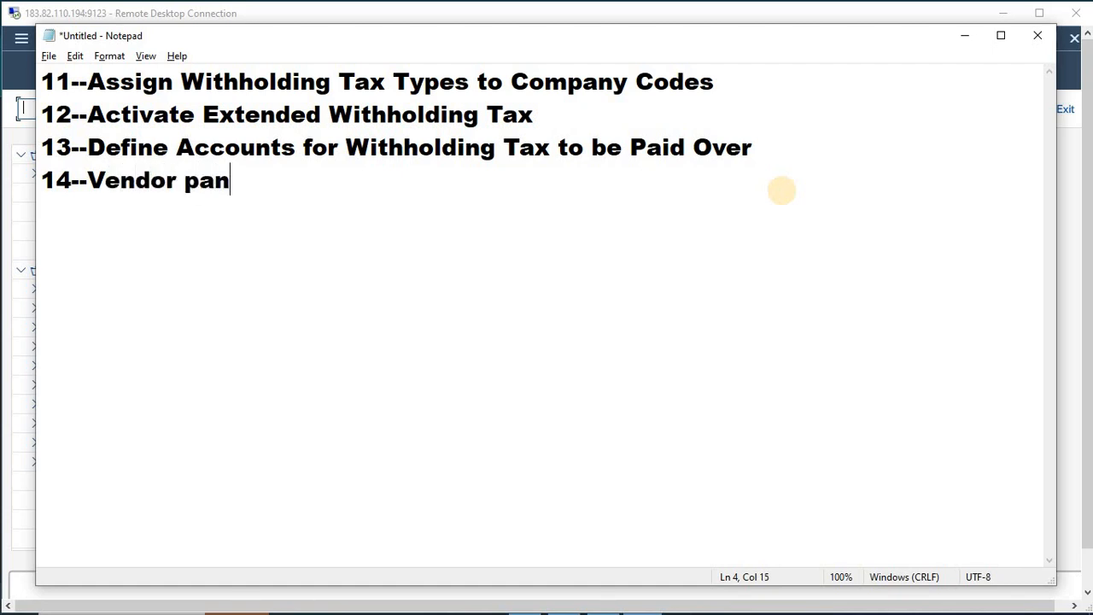
key(BackSpace)
key(BackSpace)
key(BackSpace)
text(Pa)
text(n)
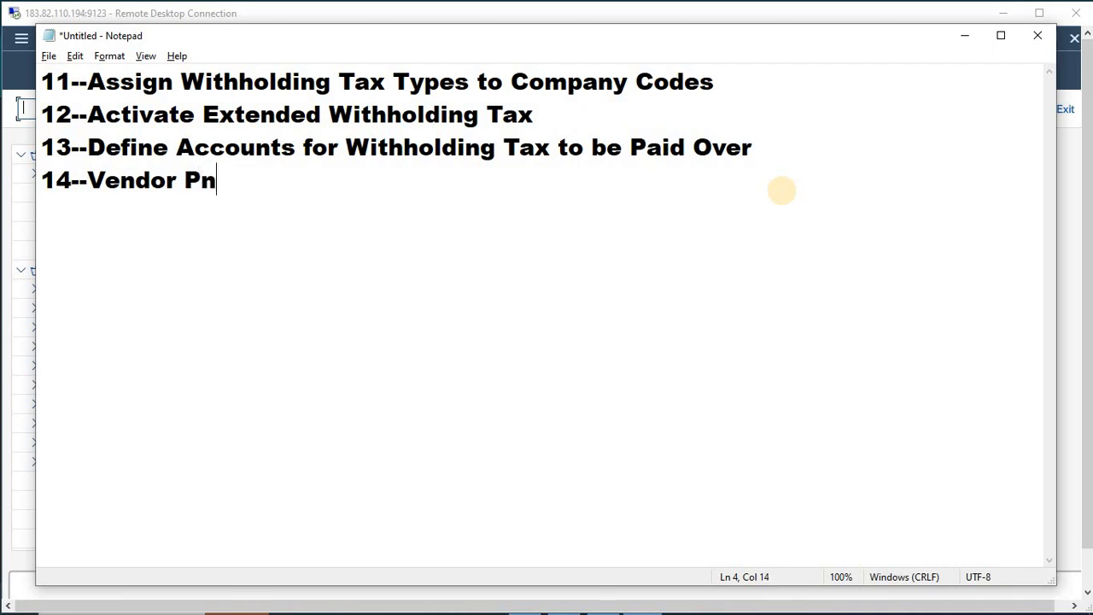
key(BackSpace)
text(an Number Upa)
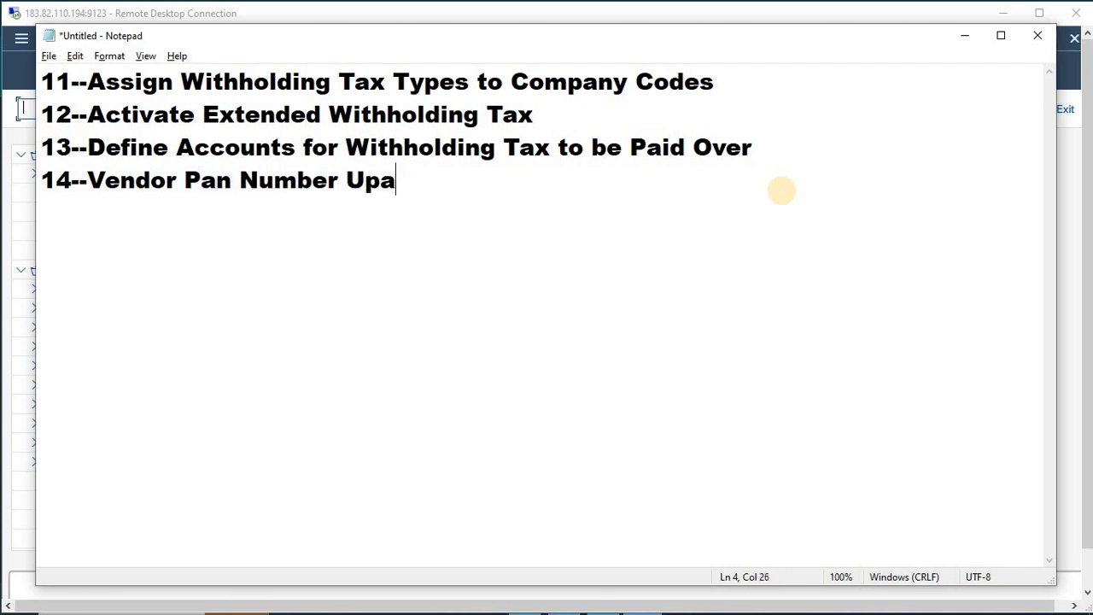
key(BackSpace)
text(dat)
key(Return)
text(15--)
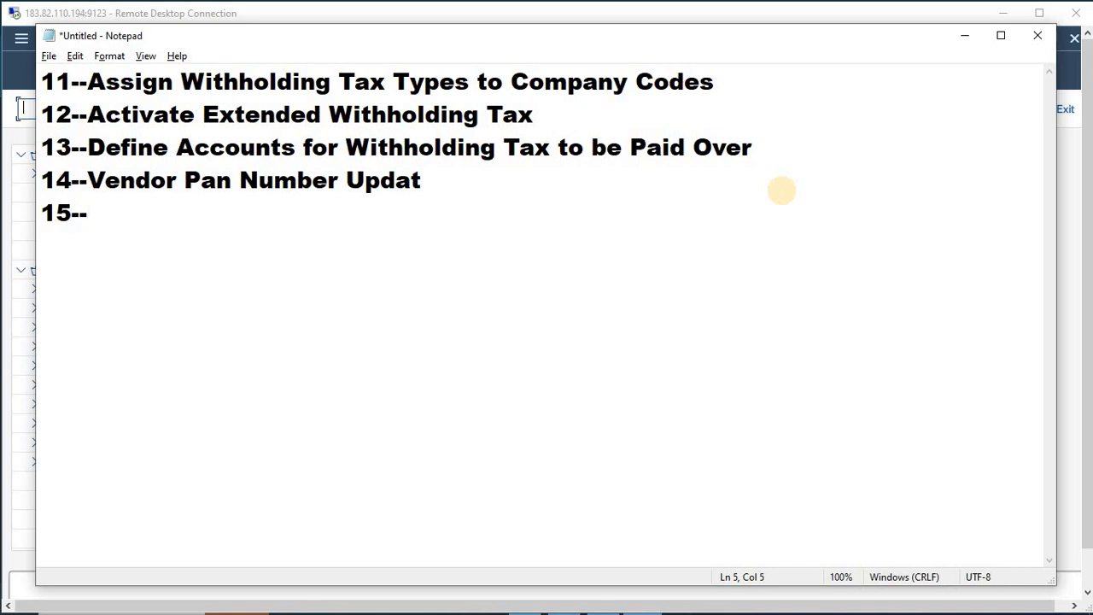
Switch back to SAP and open business partner maintenance with transaction BP
key(alt+Tab)
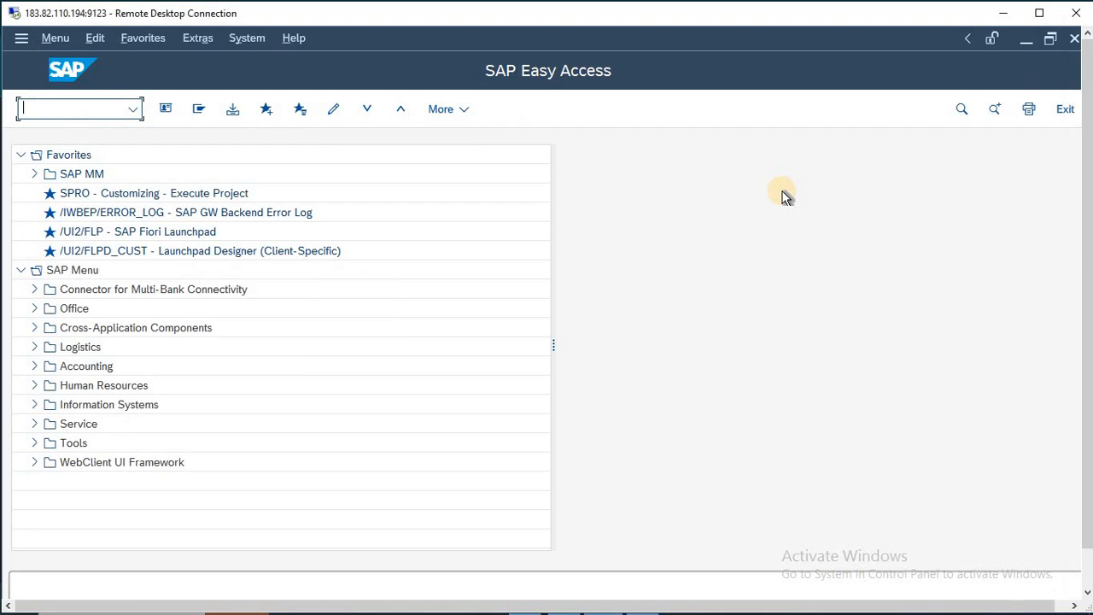
text(bp)
key(Return)
text(BP)
key(Return)
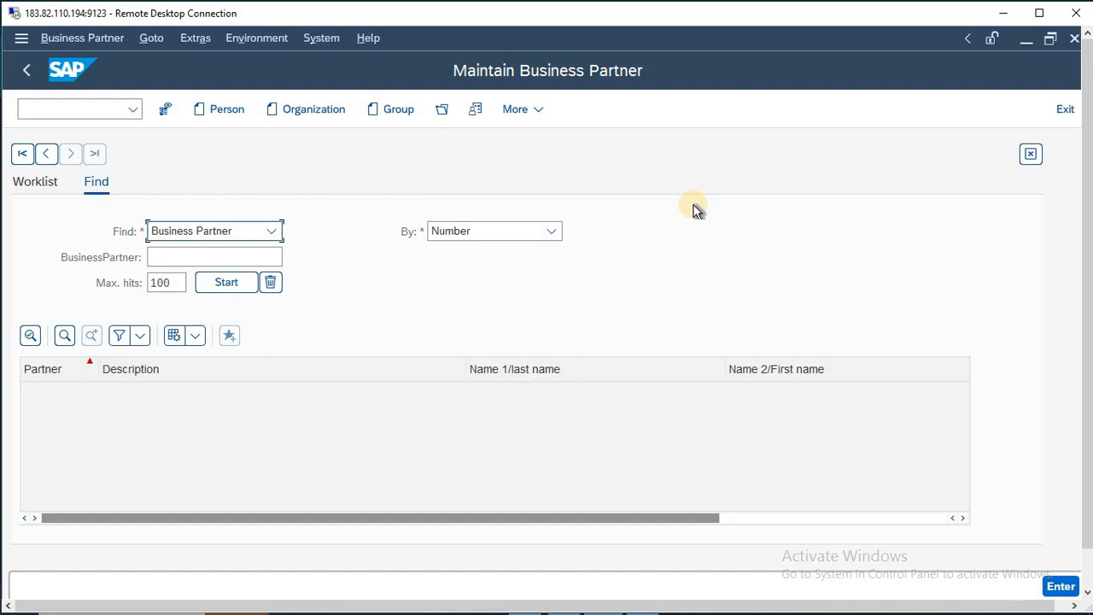
Set the business partner search to Supplier Number and search the supplier list for company code NI24
click(554, 231)
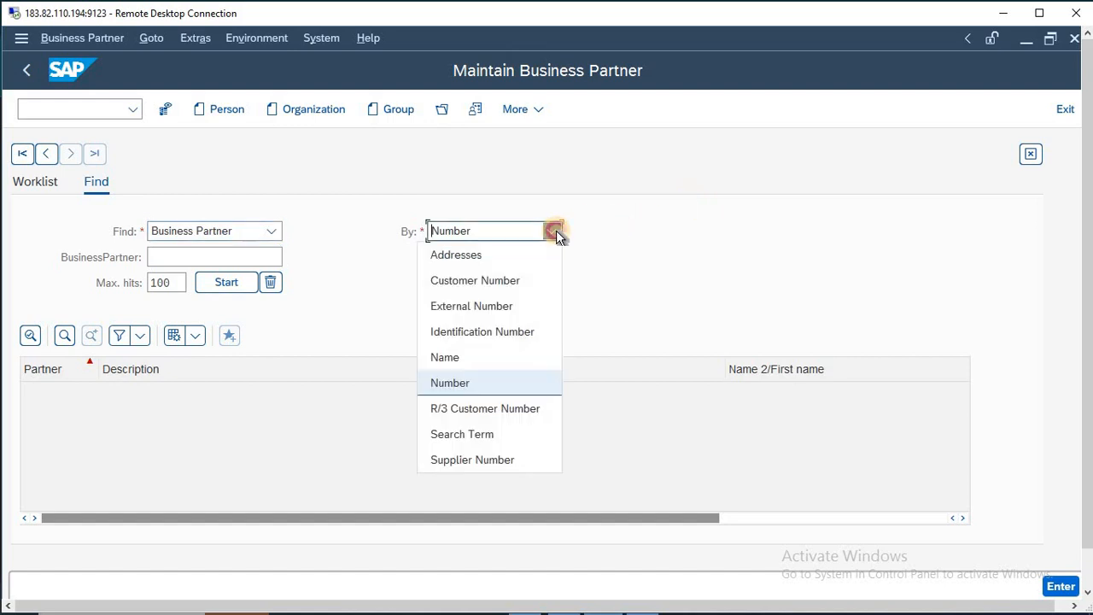
click(481, 461)
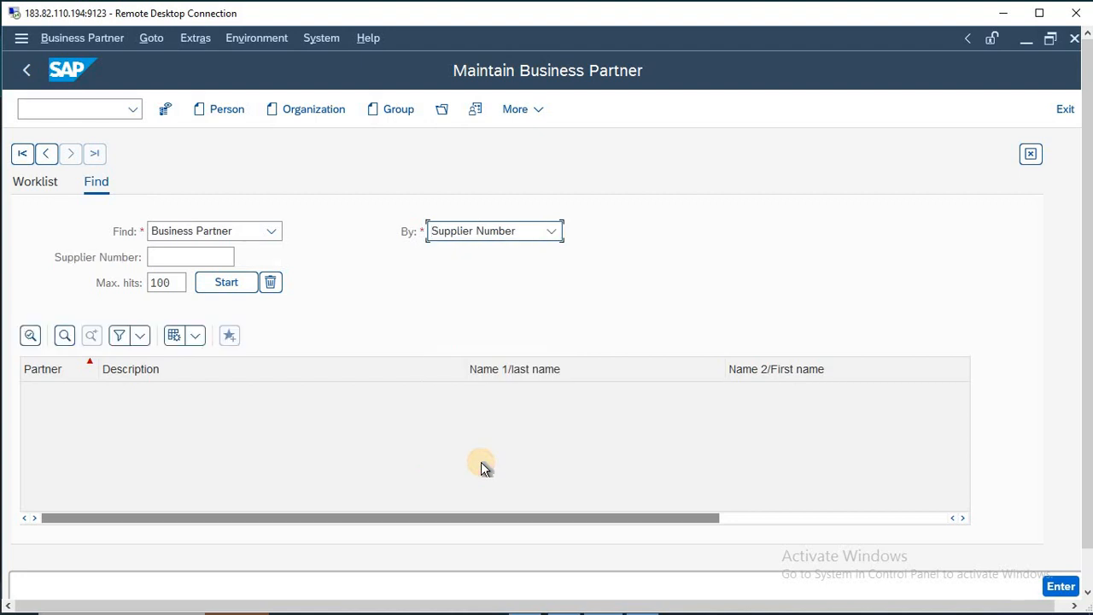
click(192, 252)
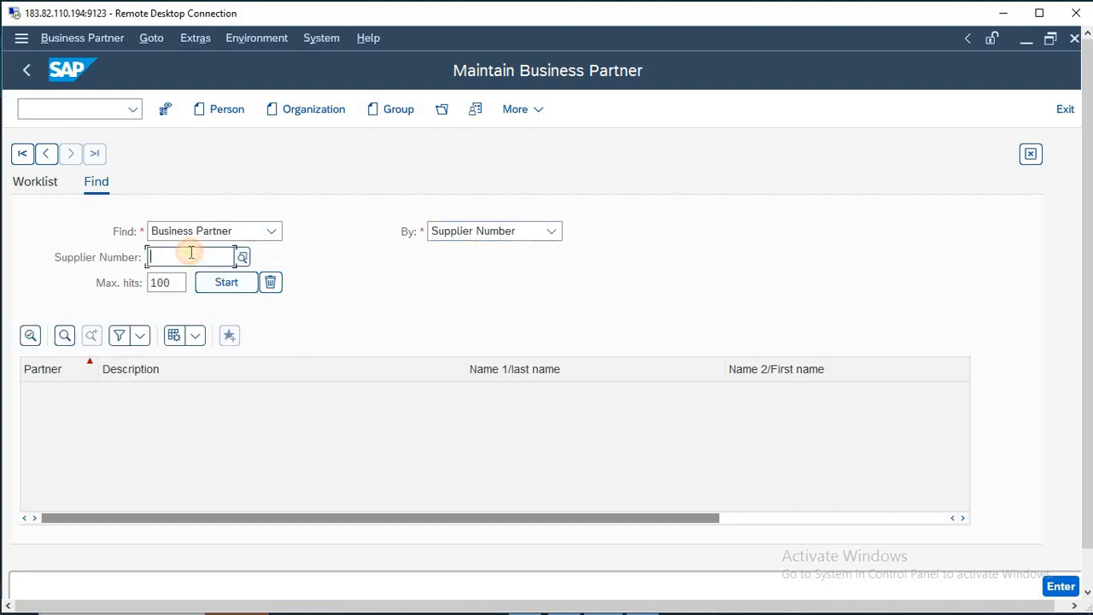
click(244, 257)
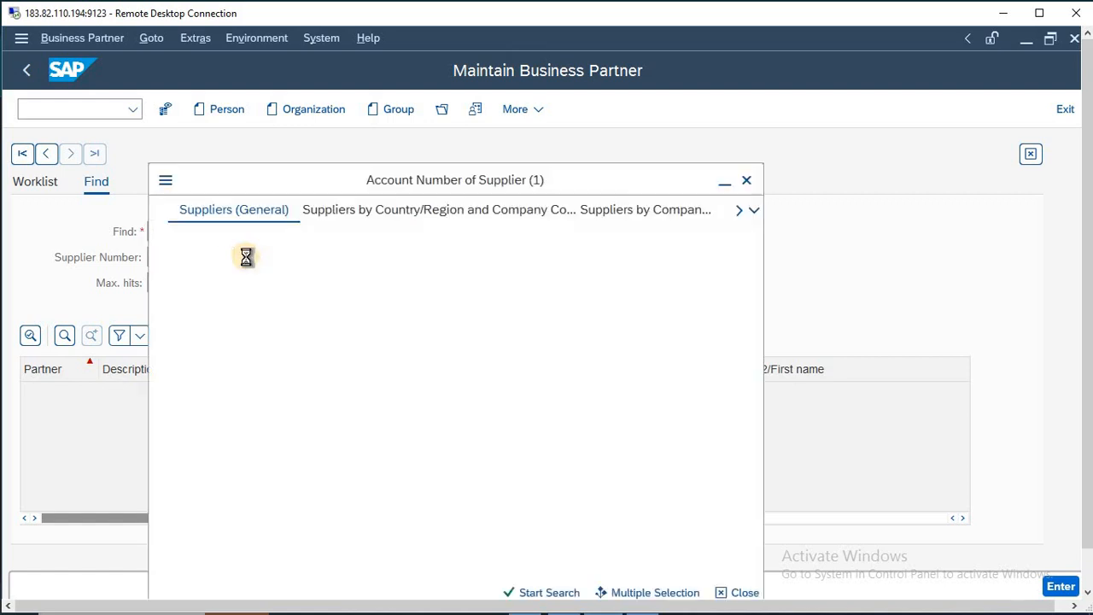
click(417, 210)
click(364, 391)
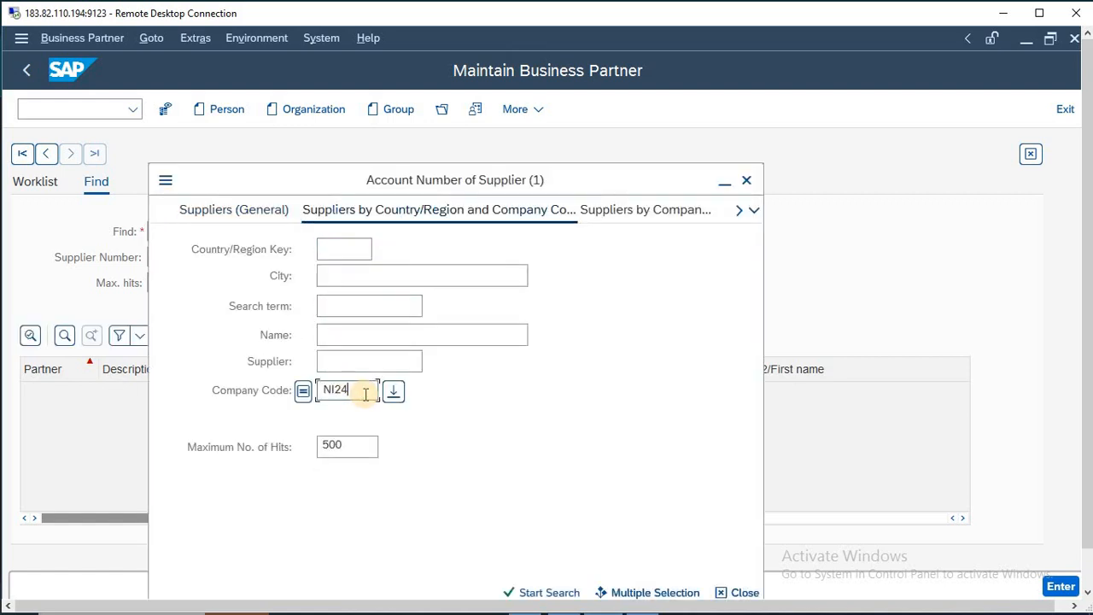
key(Return)
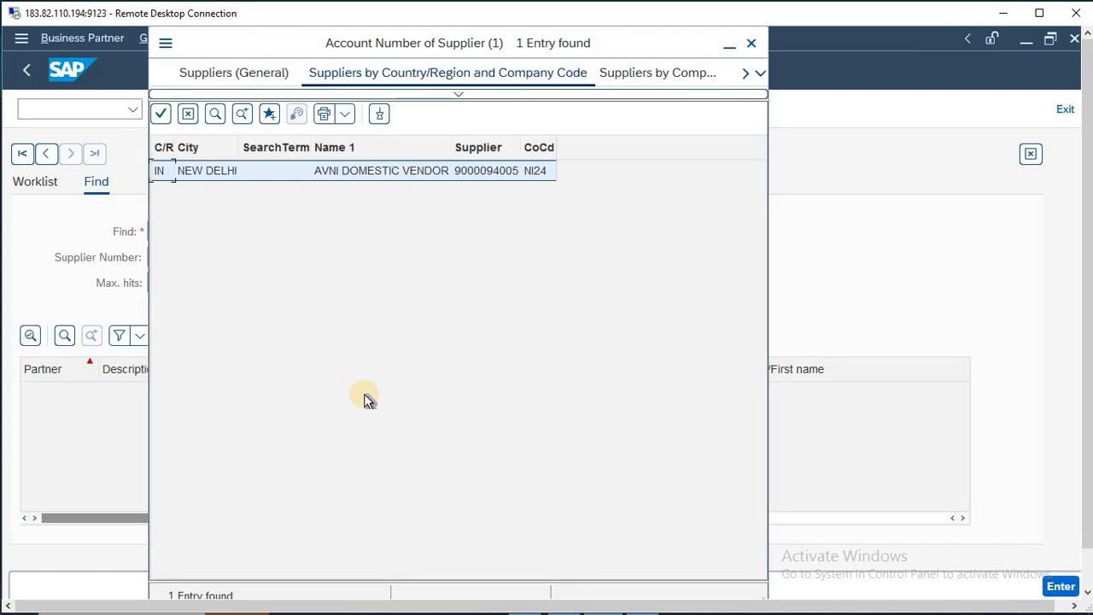
Pick the NI24 supplier from the search results, open its business partner AVNI DOMESTIC VENDOR and switch to the general data
key(Return)
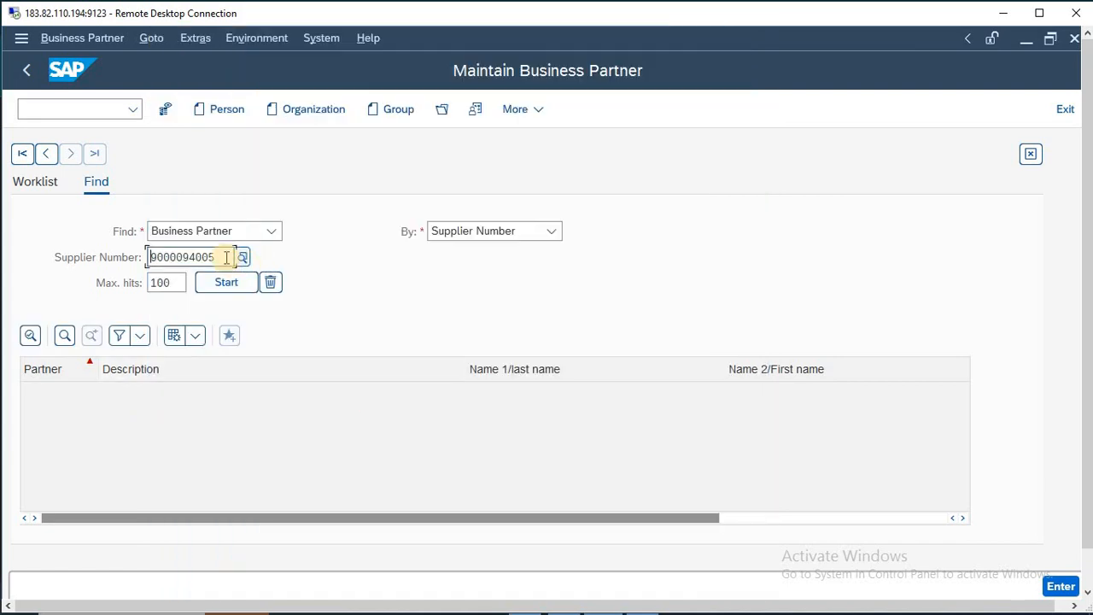
key(Return)
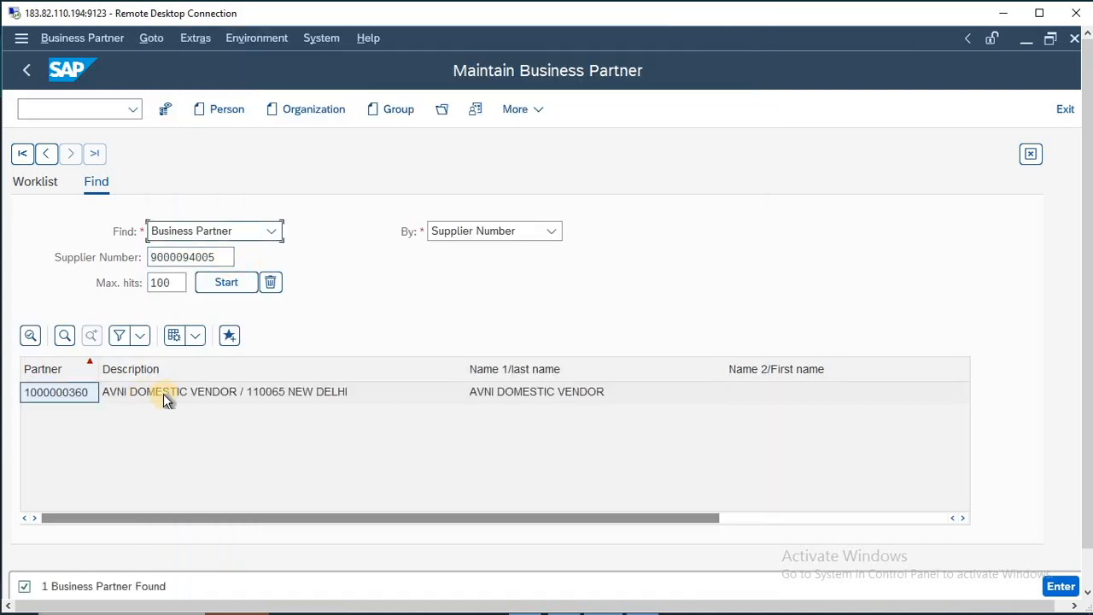
click(163, 393)
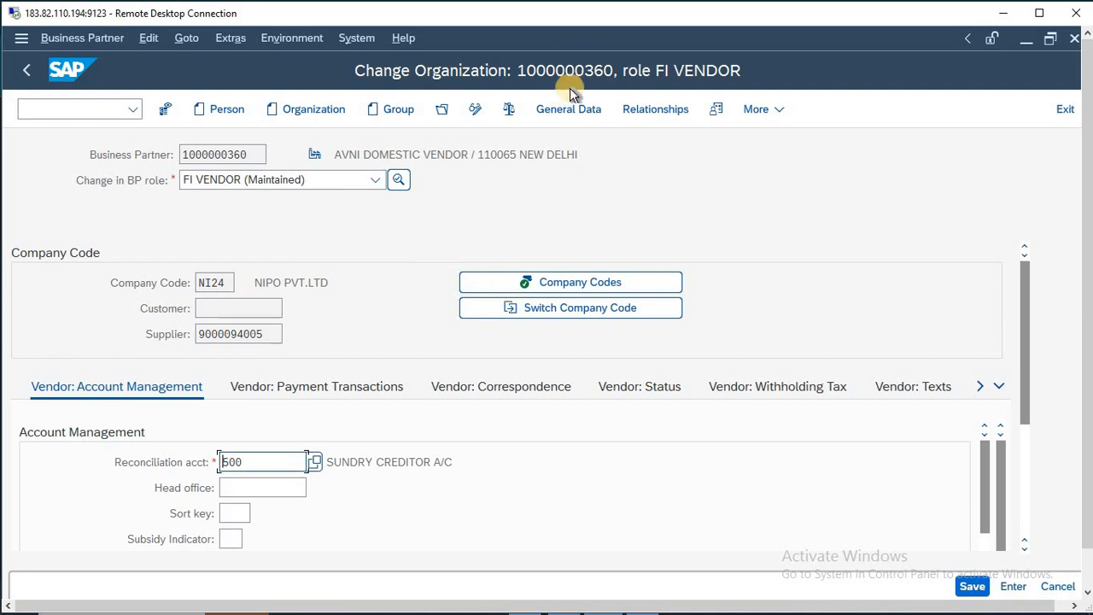
click(563, 111)
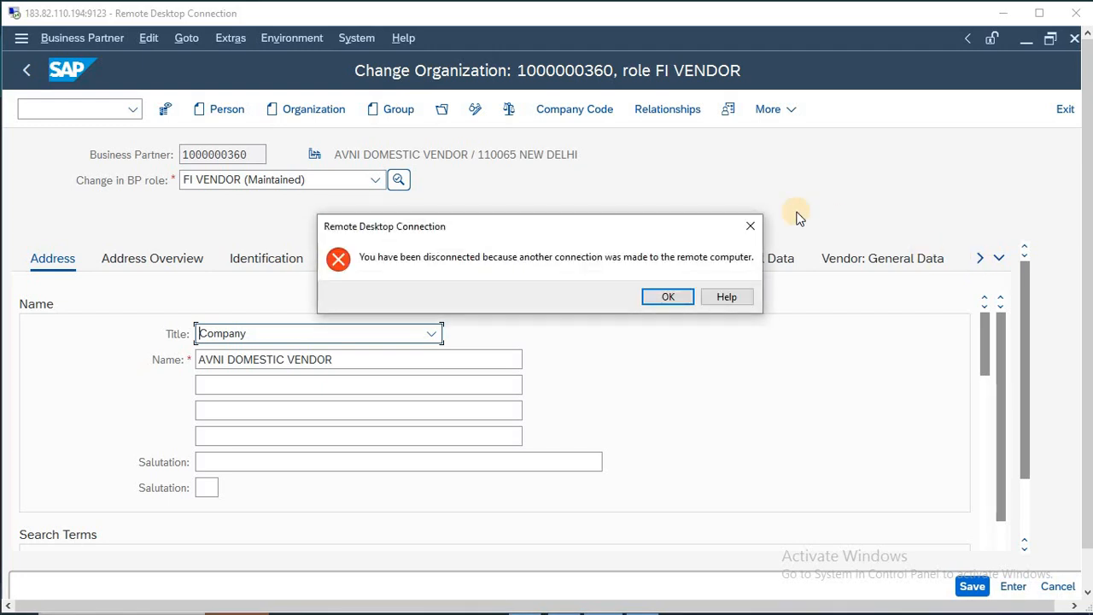
Reconnect to the remote computer as user191 with the account password and accept its unverified certificate
click(751, 225)
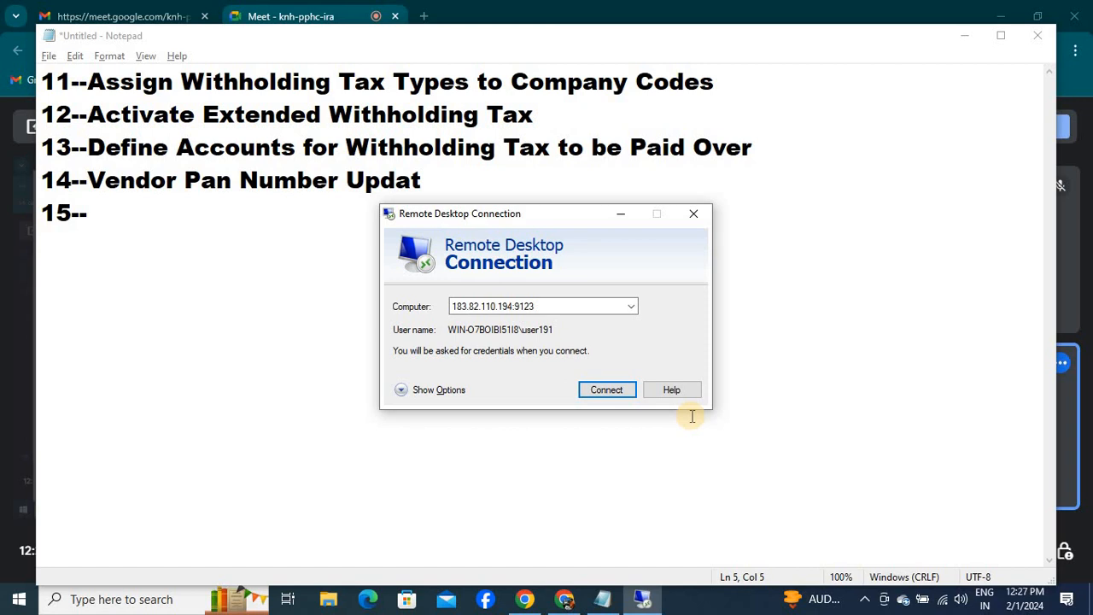
click(608, 391)
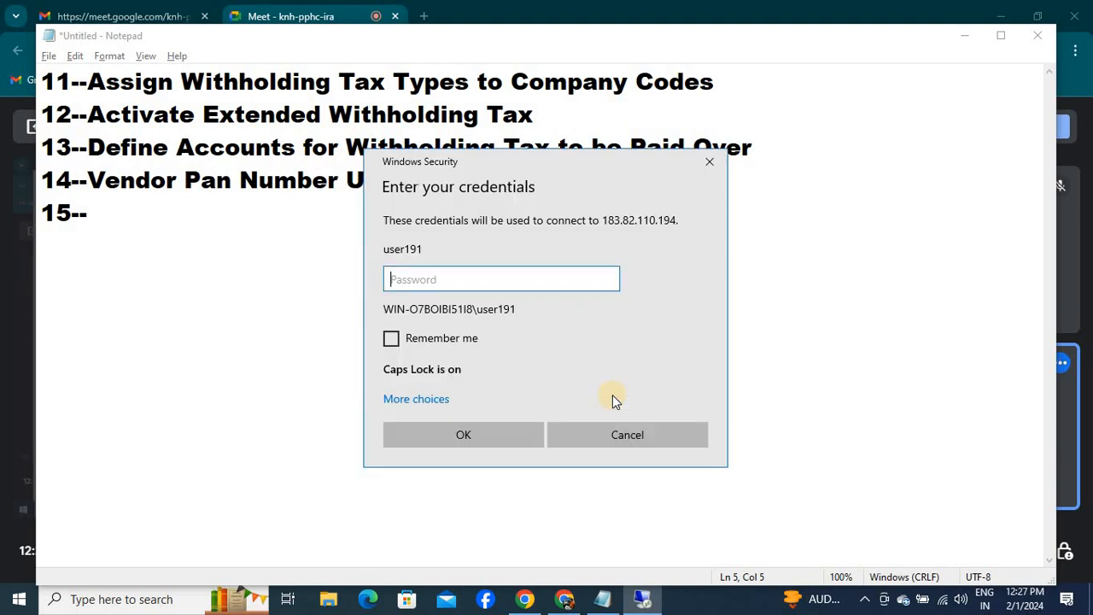
text(******)
key(Return)
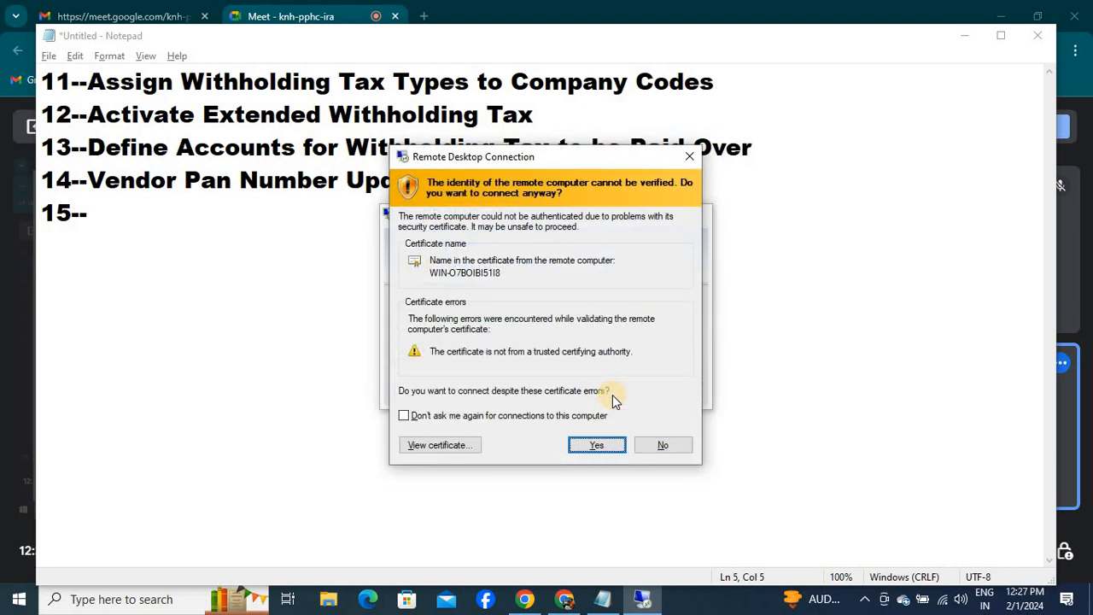
key(Return)
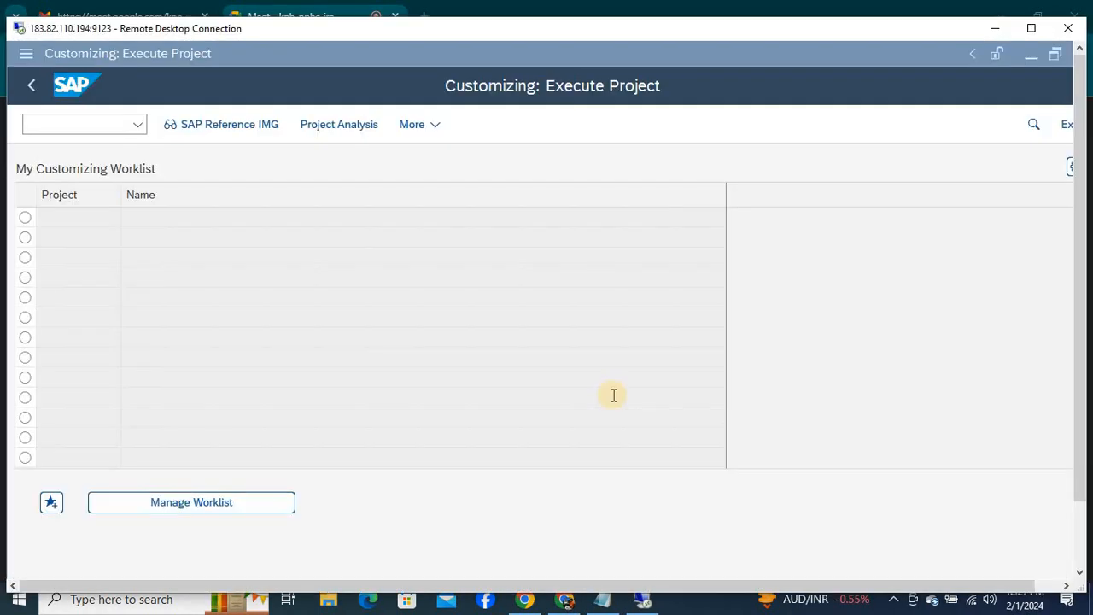
Leave the Customizing project screen, open business partner maintenance with transaction BP and try to call up the supplier number search help
key(F3)
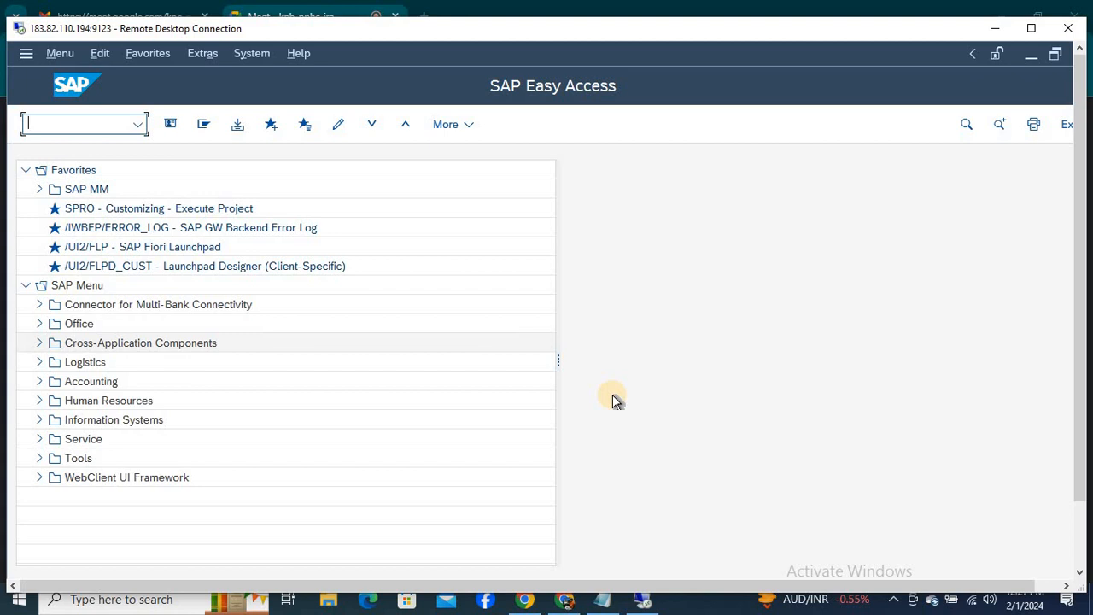
text(BP)
key(Return)
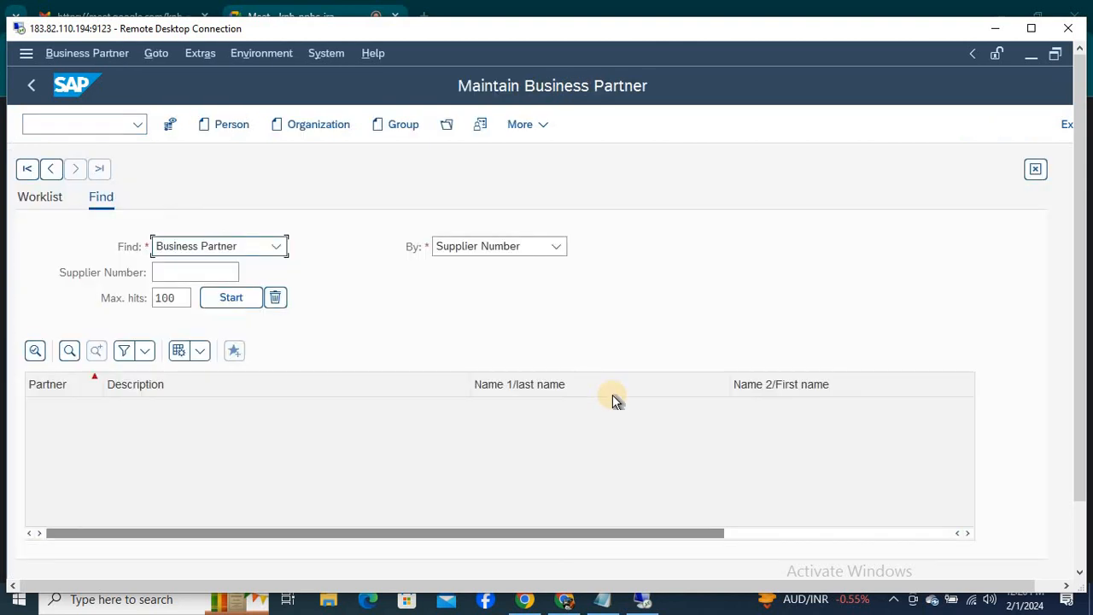
click(214, 266)
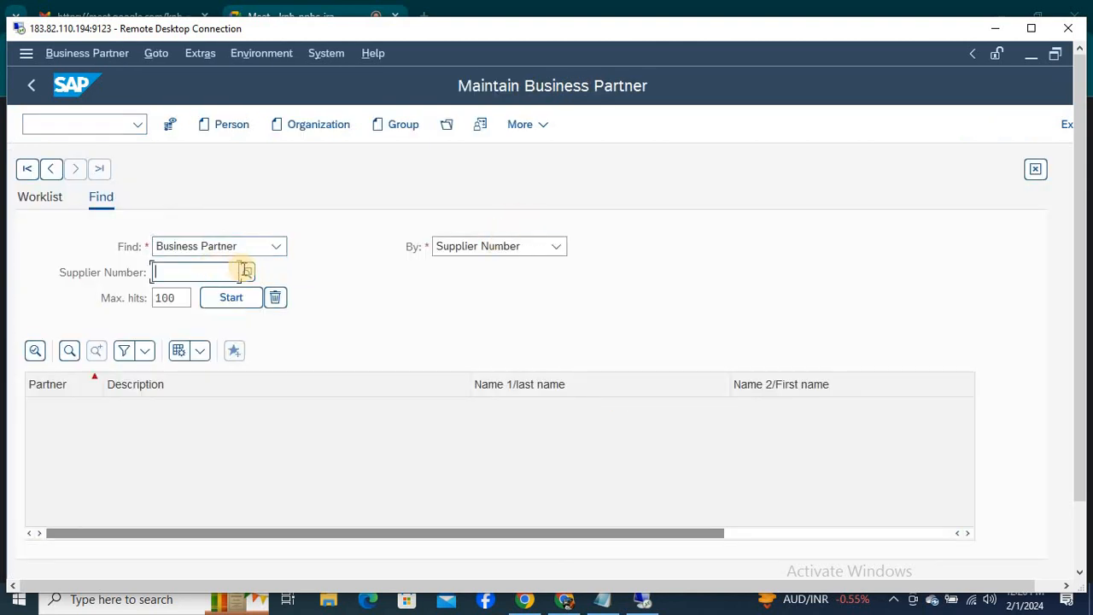
click(248, 270)
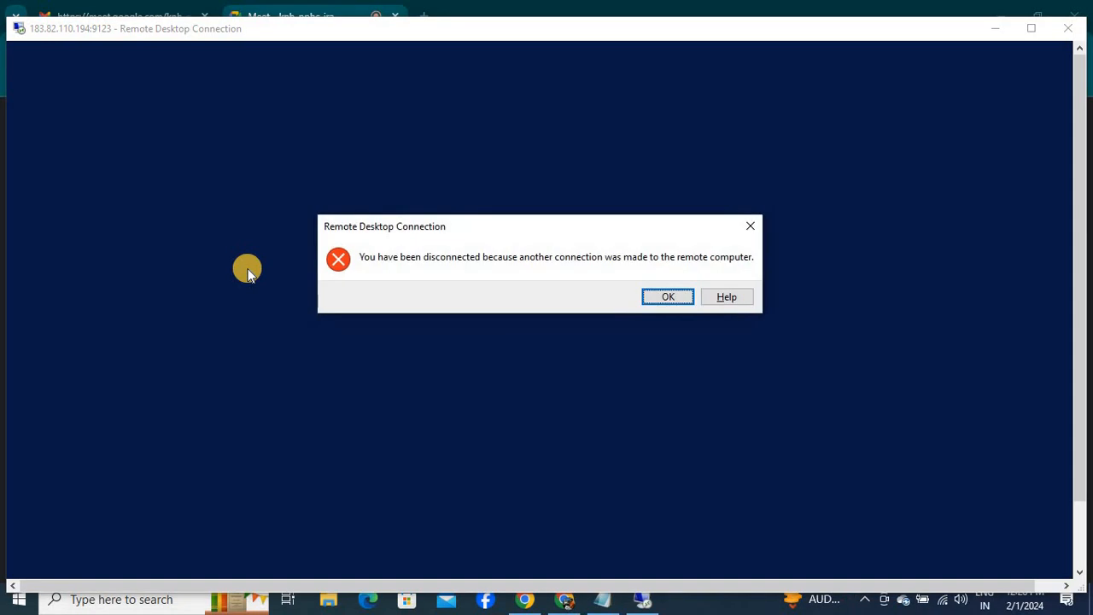
Change the remote desktop logon user name to user158 and start the connection
key(Return)
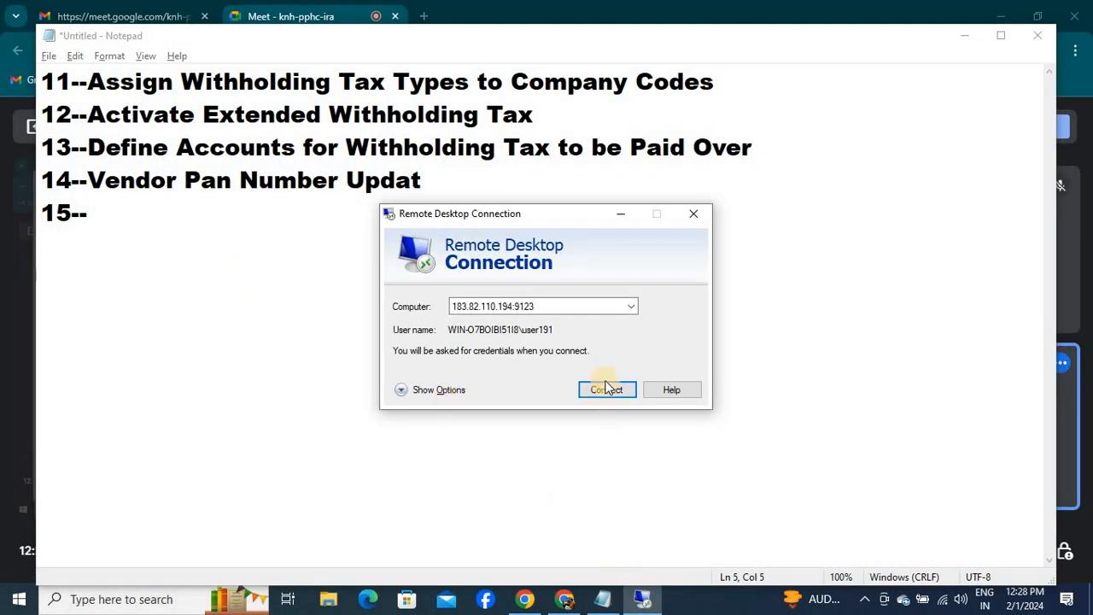
click(437, 393)
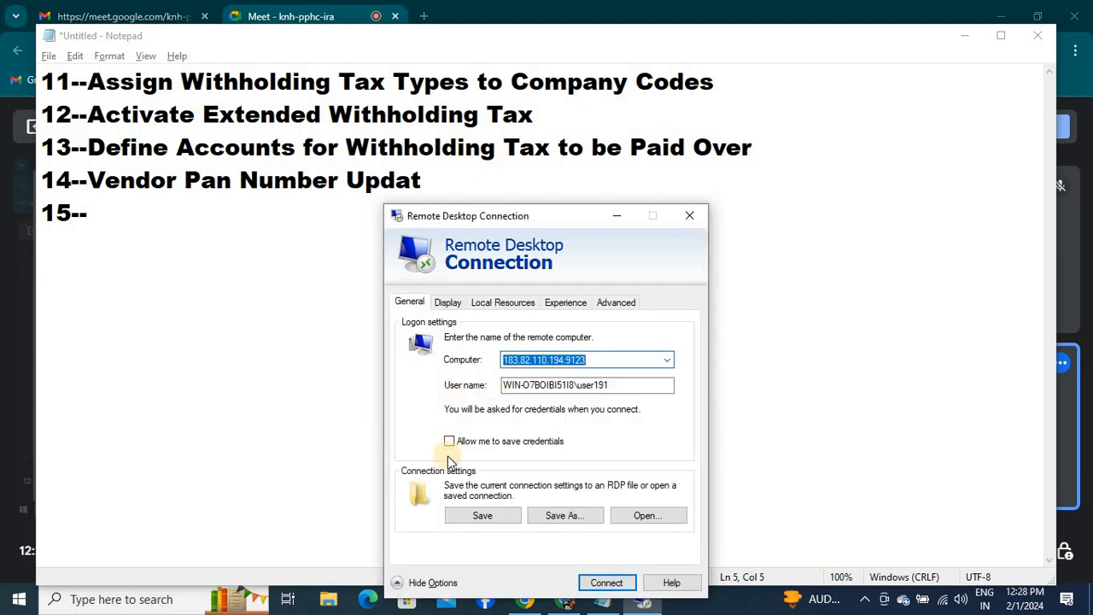
click(625, 388)
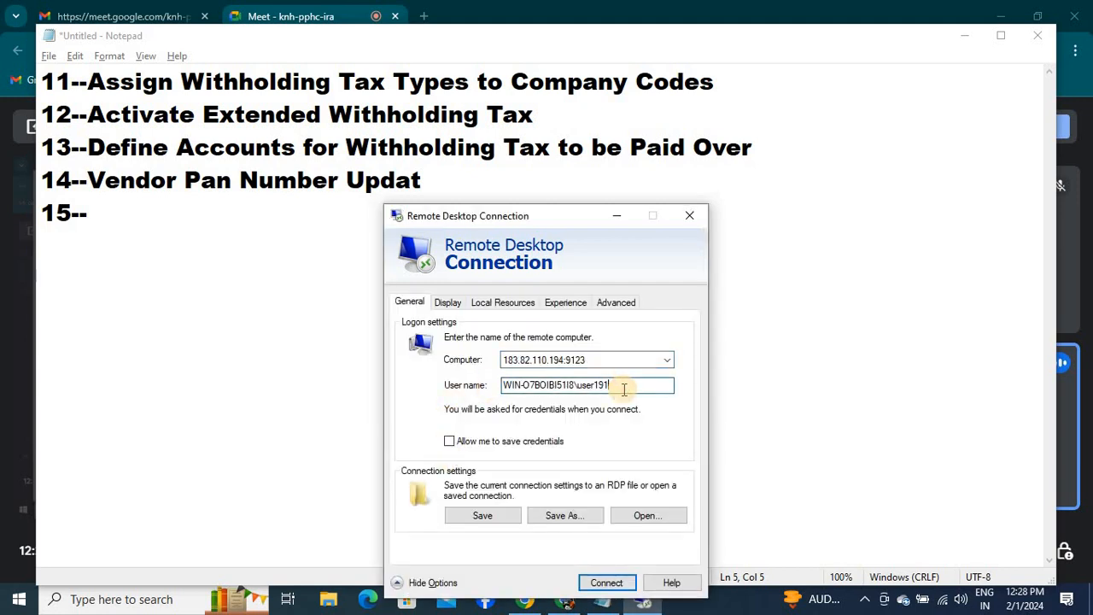
key(BackSpace)
key(BackSpace)
text(58)
key(Return)
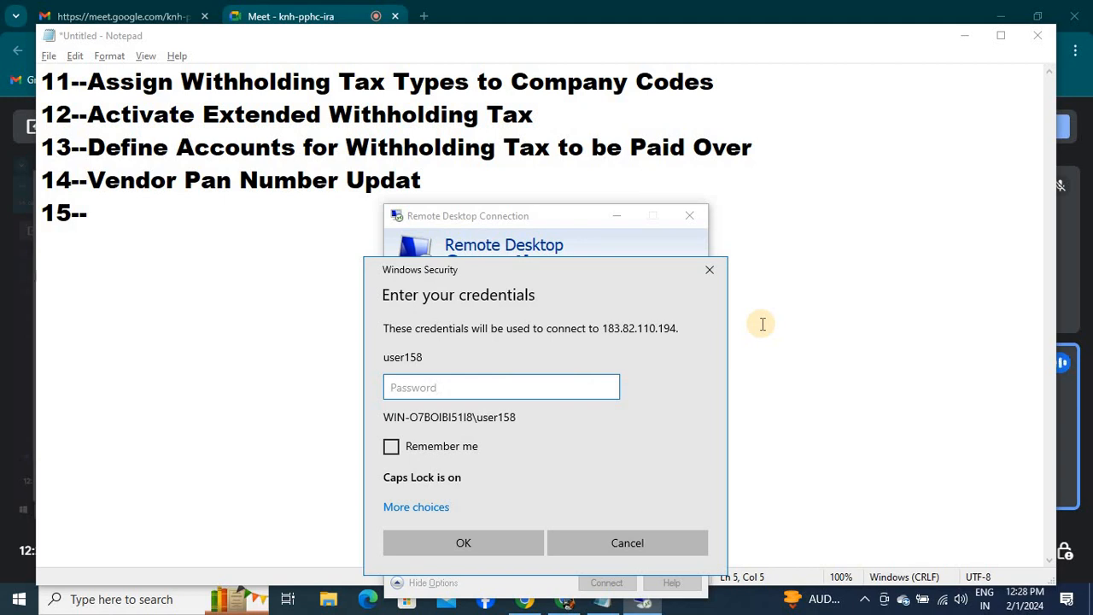
Enter the account password for the remote computer and complete the connection, accepting the certificate
text(••)
key(BackSpace)
key(BackSpace)
text(••••••)
key(Return)
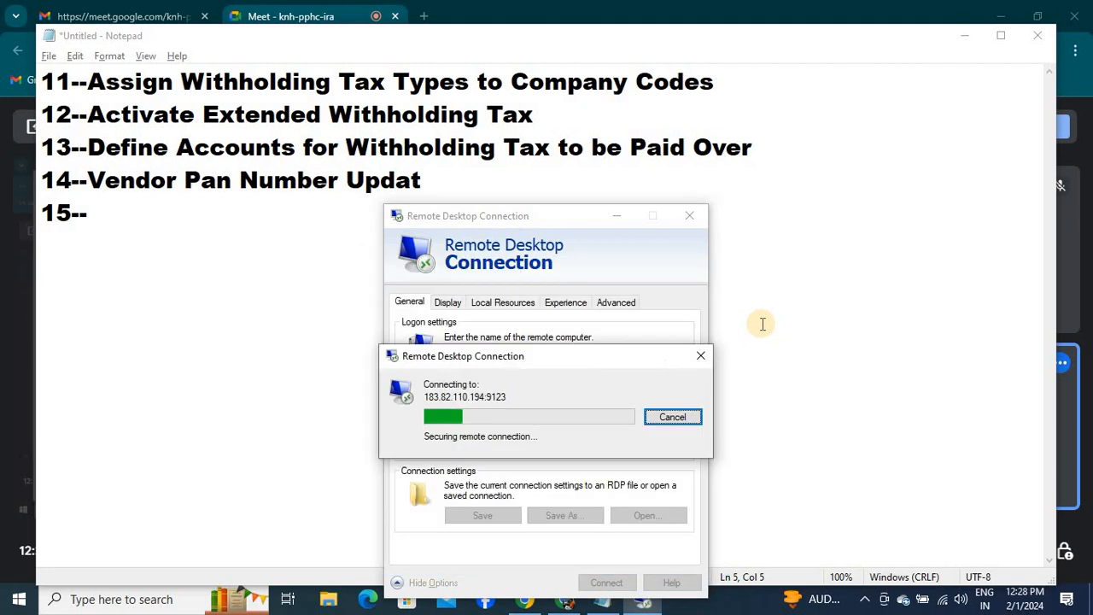
key(Return)
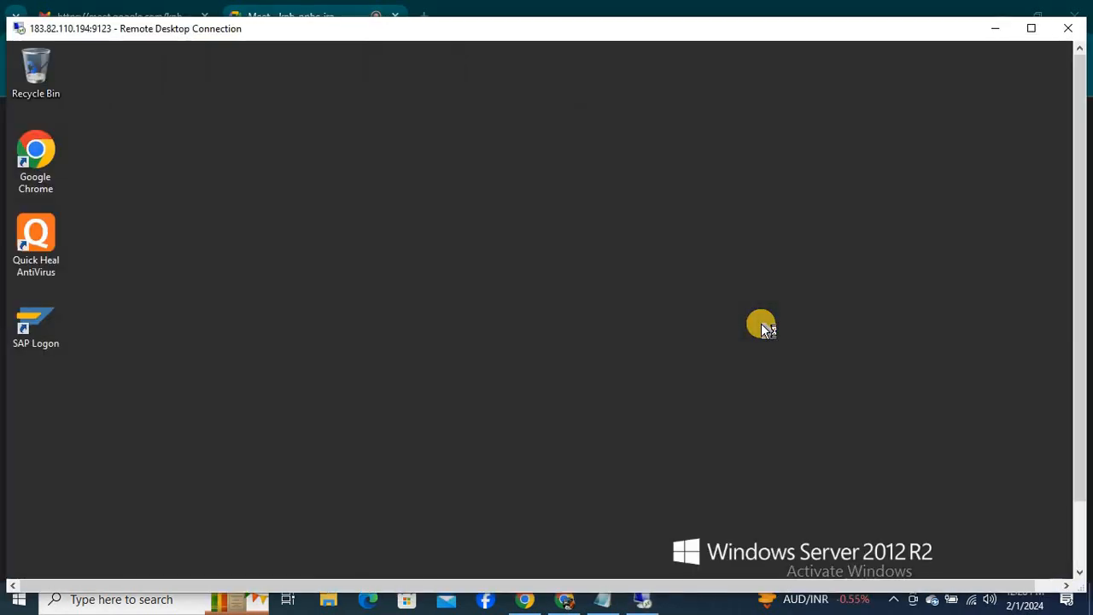
Launch SAP Logon, open the s4hana connection and log on to client 800 as user158 with the account password
click(44, 328)
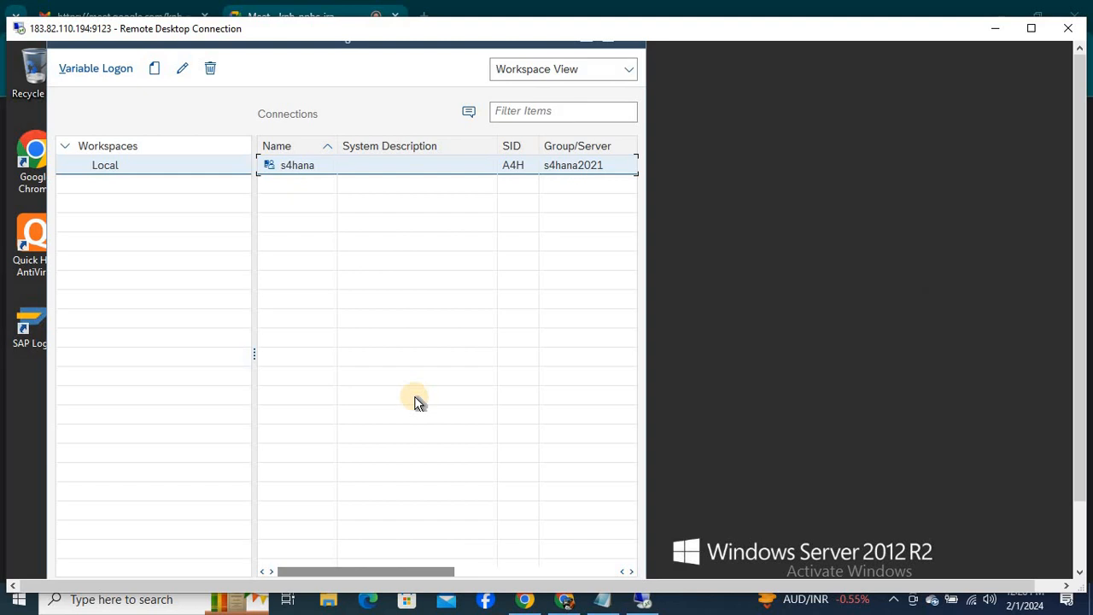
key(Return)
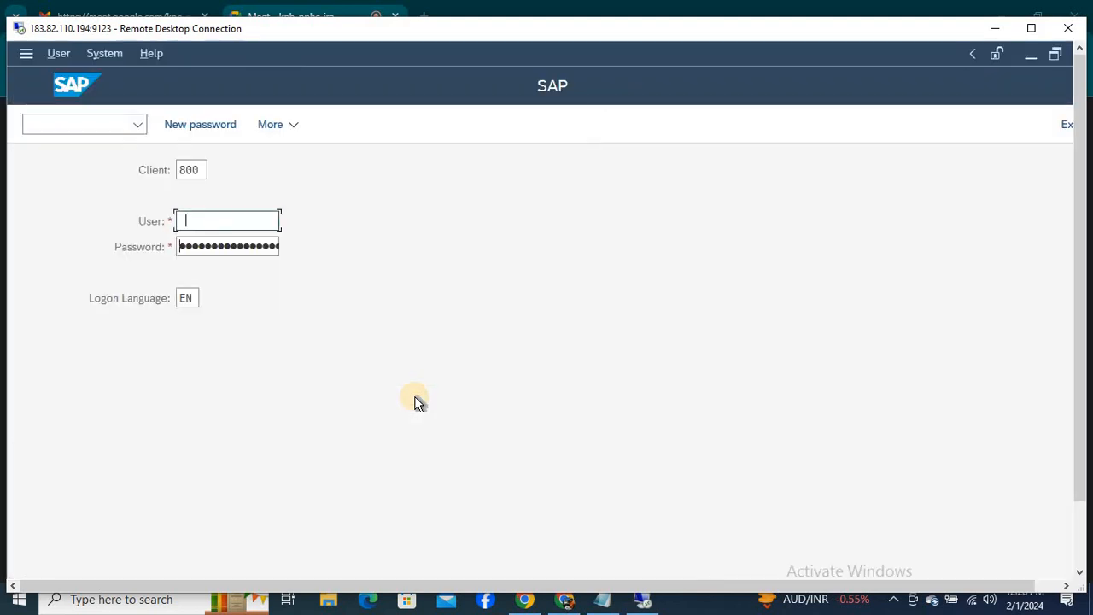
key(Down)
key(Up)
key(Down)
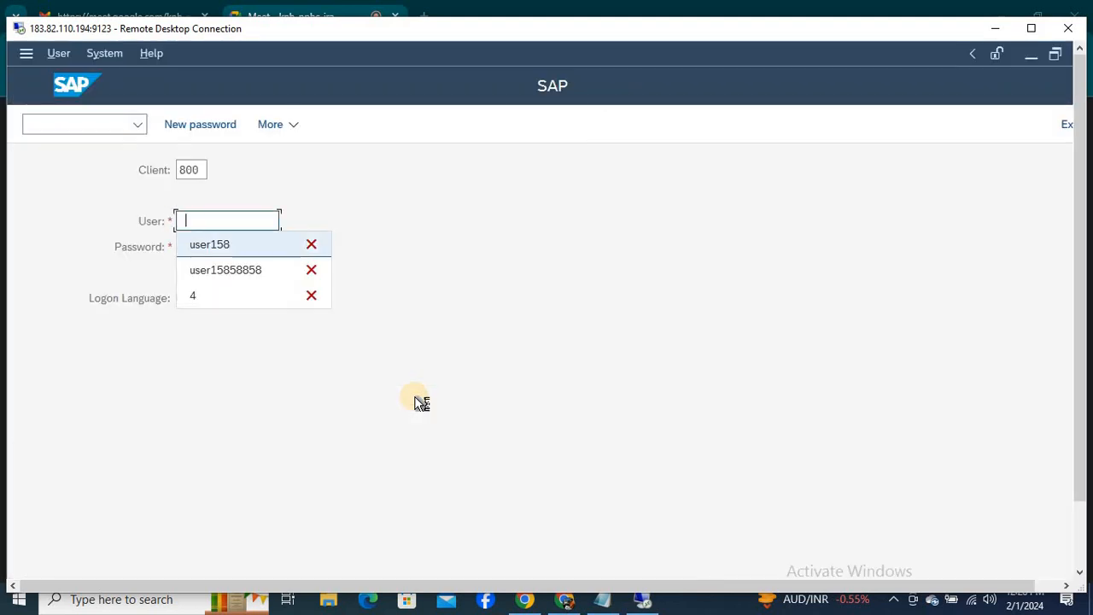
key(Return)
key(Tab)
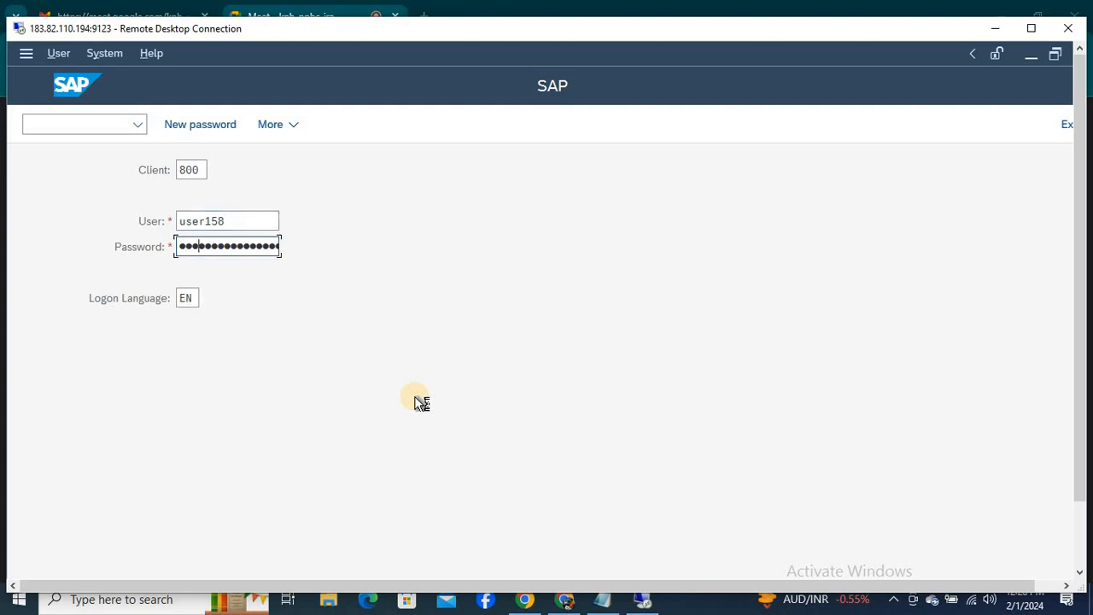
key(Return)
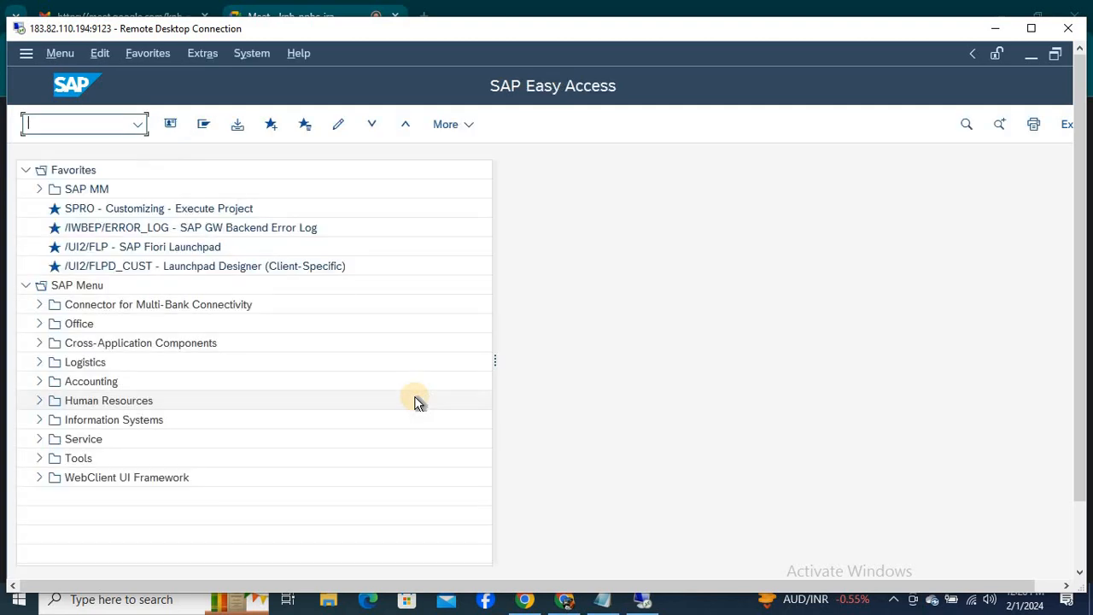
Open business partner maintenance with transaction BP and set the search criterion to Supplier Number
key(Return)
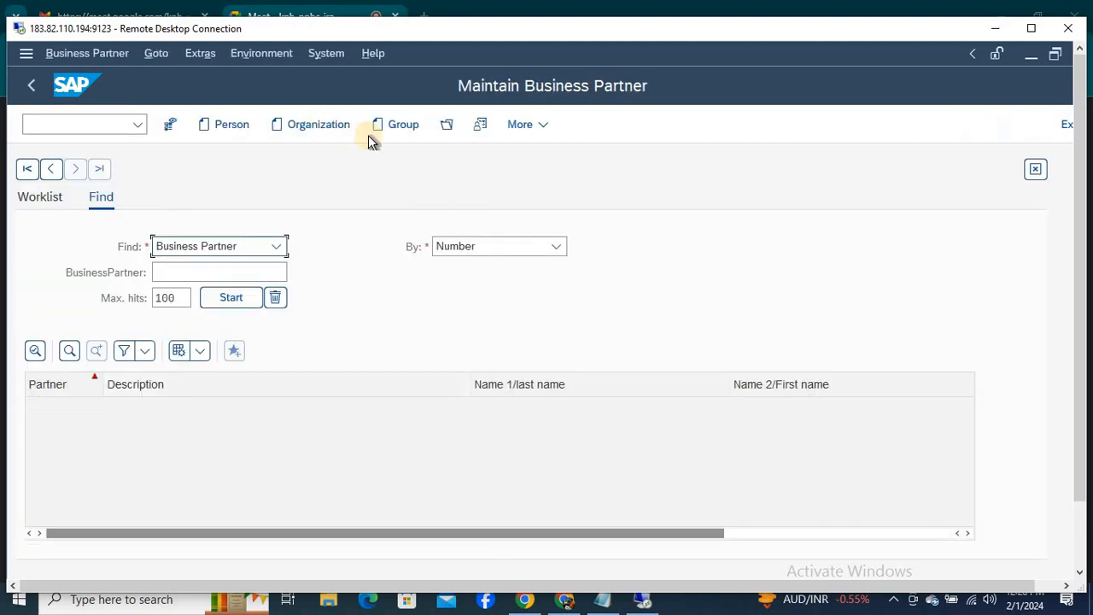
click(556, 246)
click(479, 475)
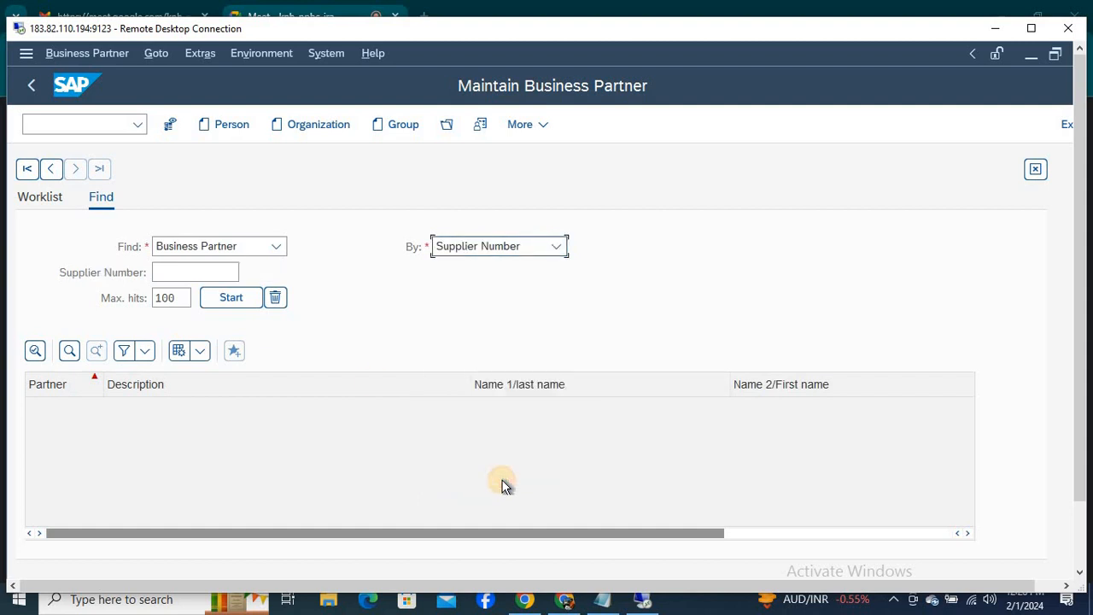
Look up the supplier by company code NI24 in the supplier number search help, take it over and run the business partner search
click(219, 271)
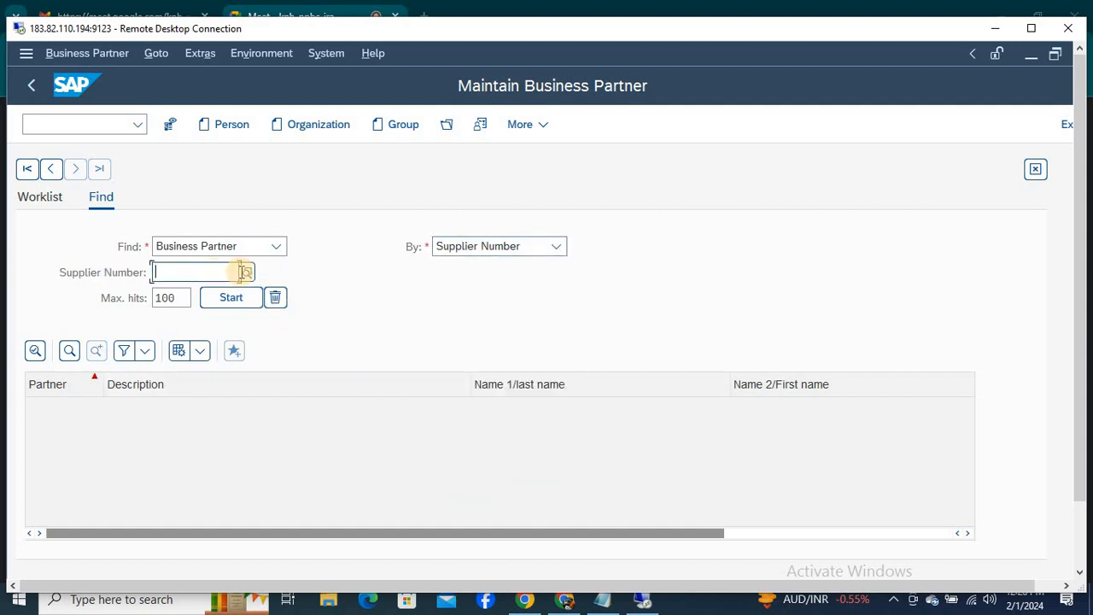
click(245, 272)
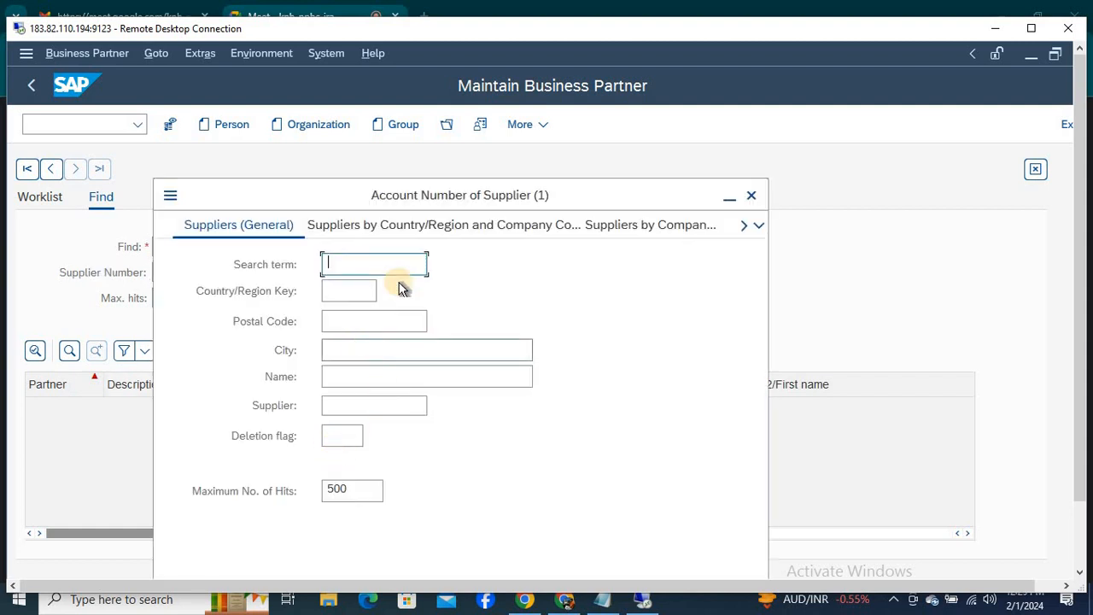
click(390, 226)
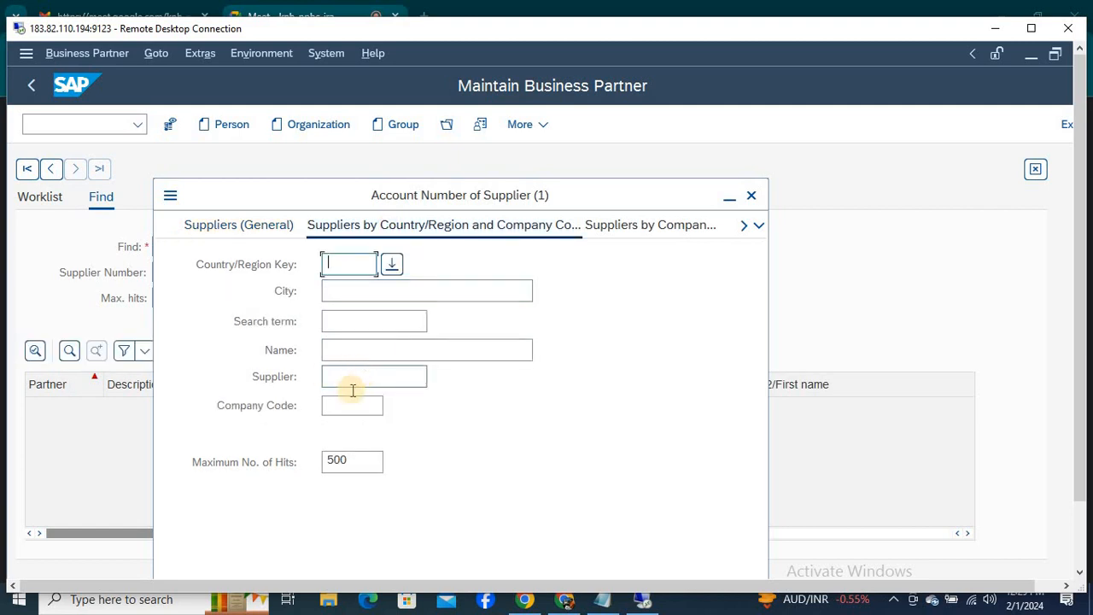
click(339, 411)
text(NI24)
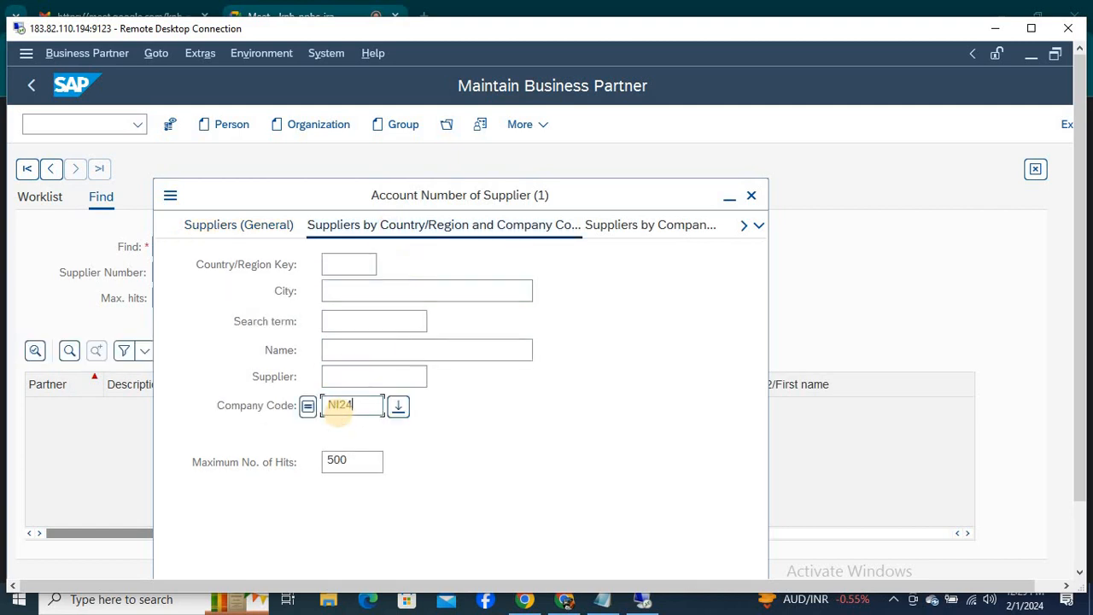
key(Return)
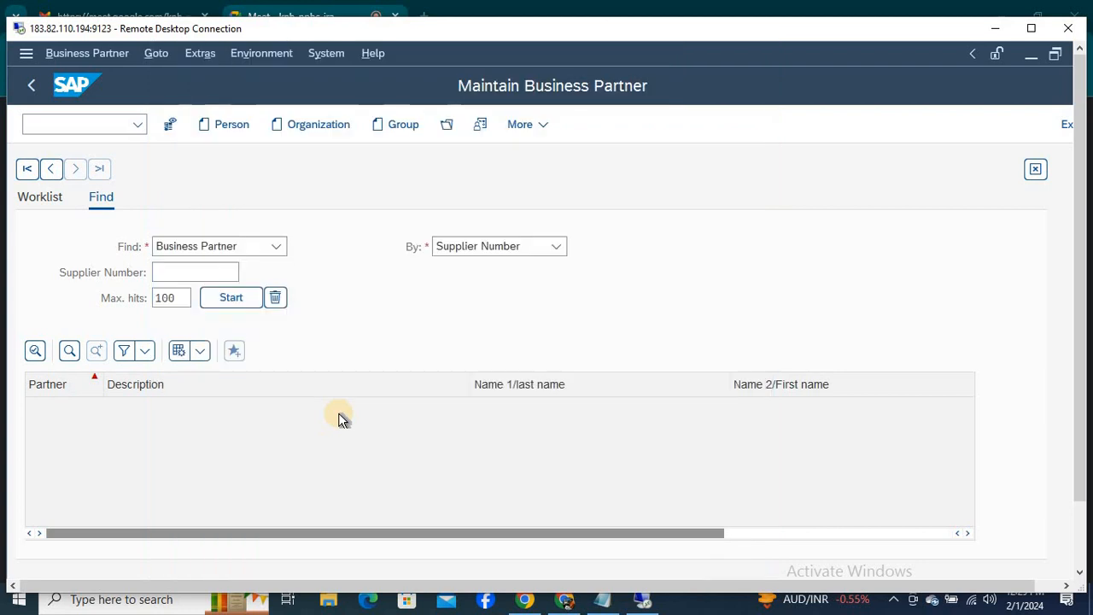
key(Return)
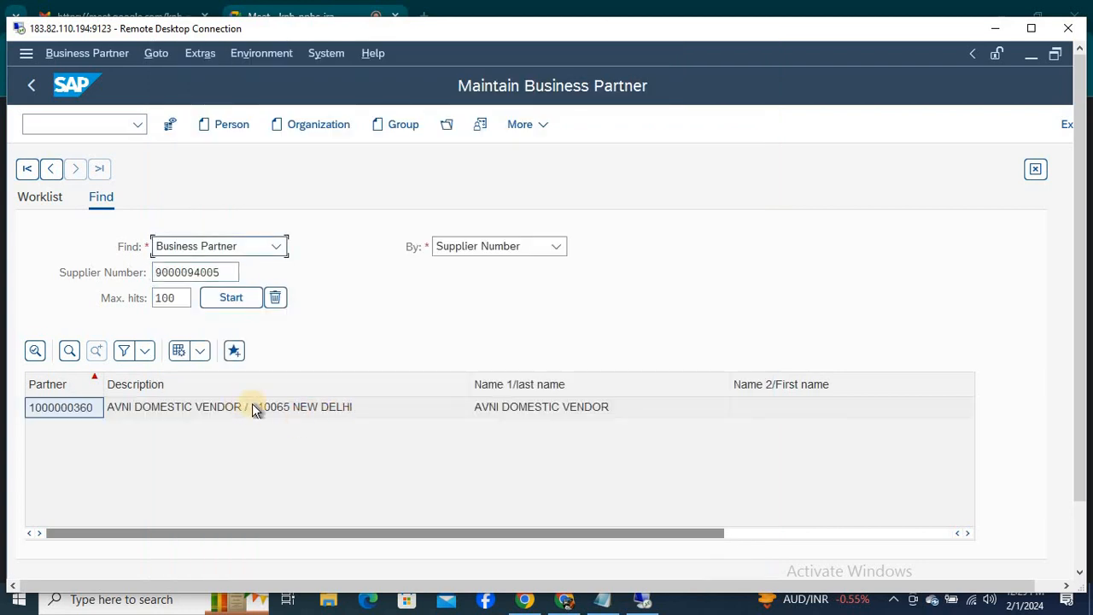
Open the found business partner AVNI DOMESTIC VENDOR and display it in the FI VENDOR role
click(229, 407)
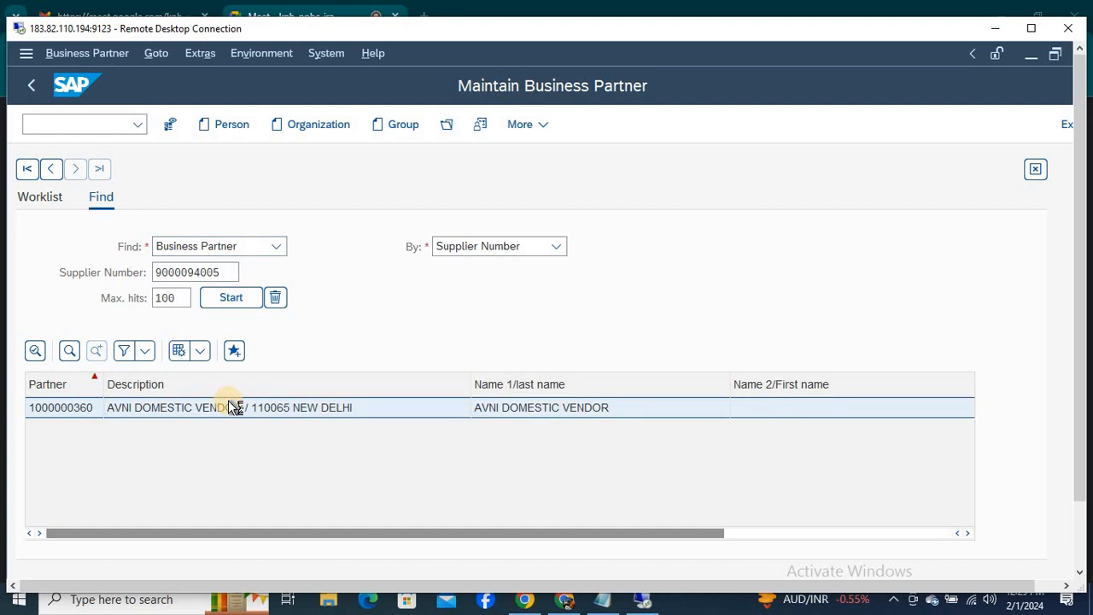
double_click(229, 407)
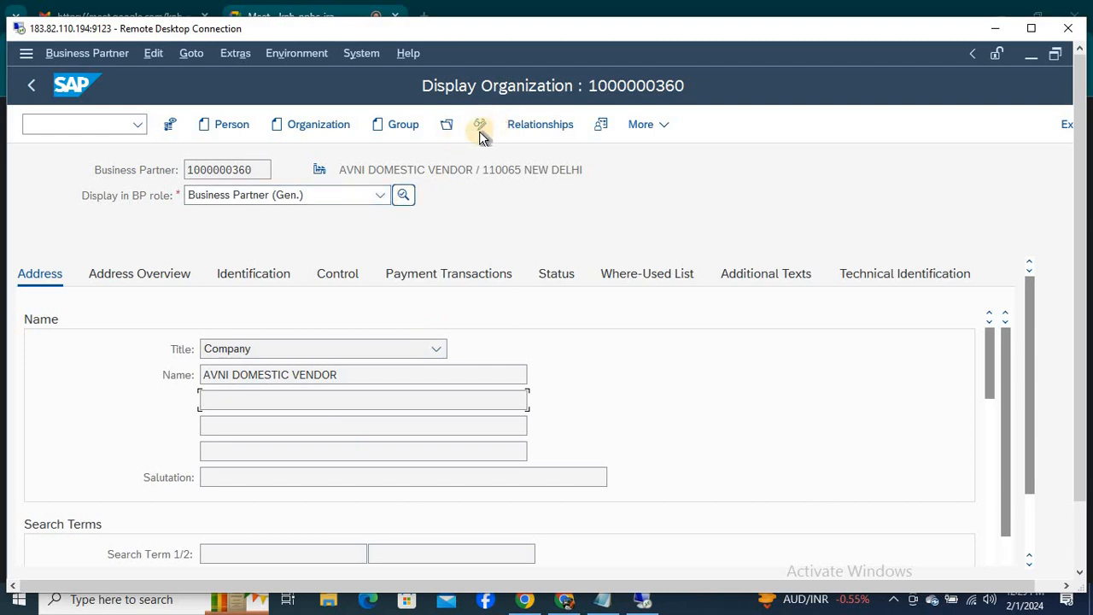
click(384, 195)
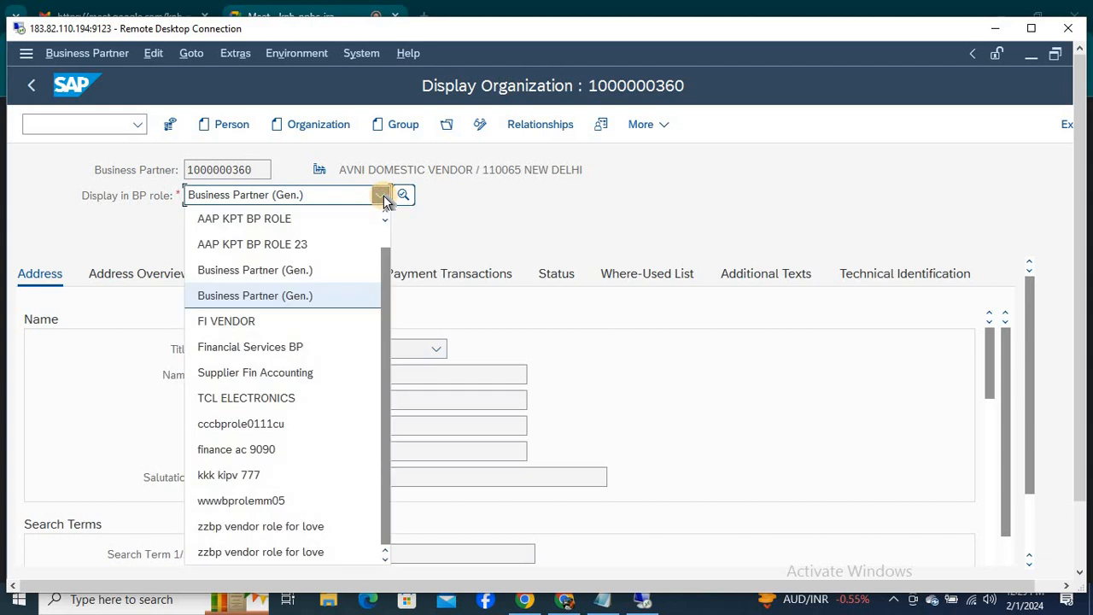
key(Down)
key(Return)
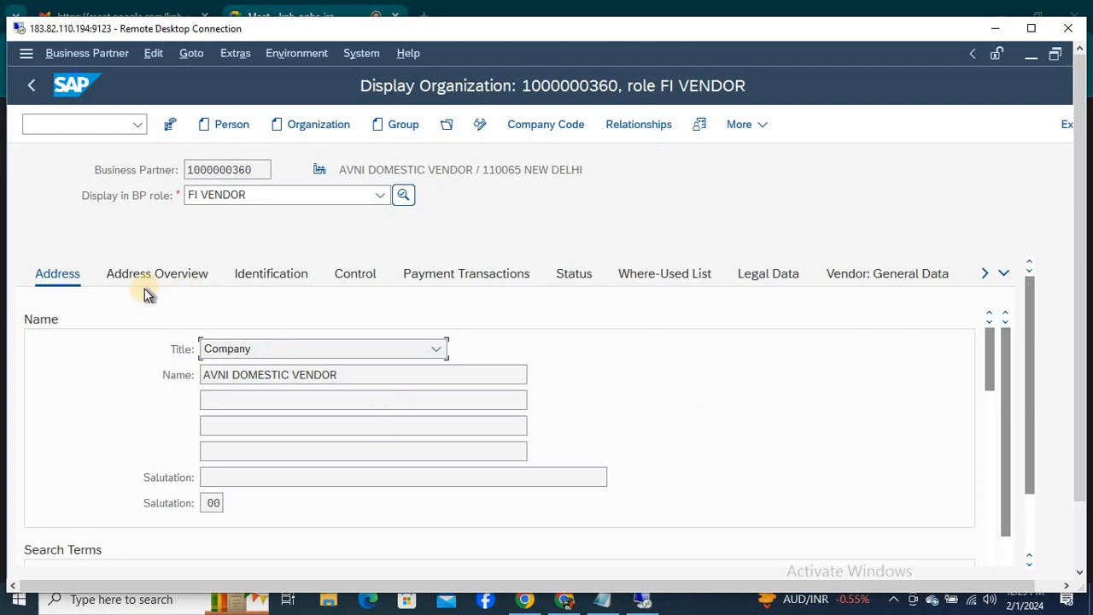
Check the vendor's company code data, then return to general data and display Vendor: Country-Spec. Enh
click(530, 130)
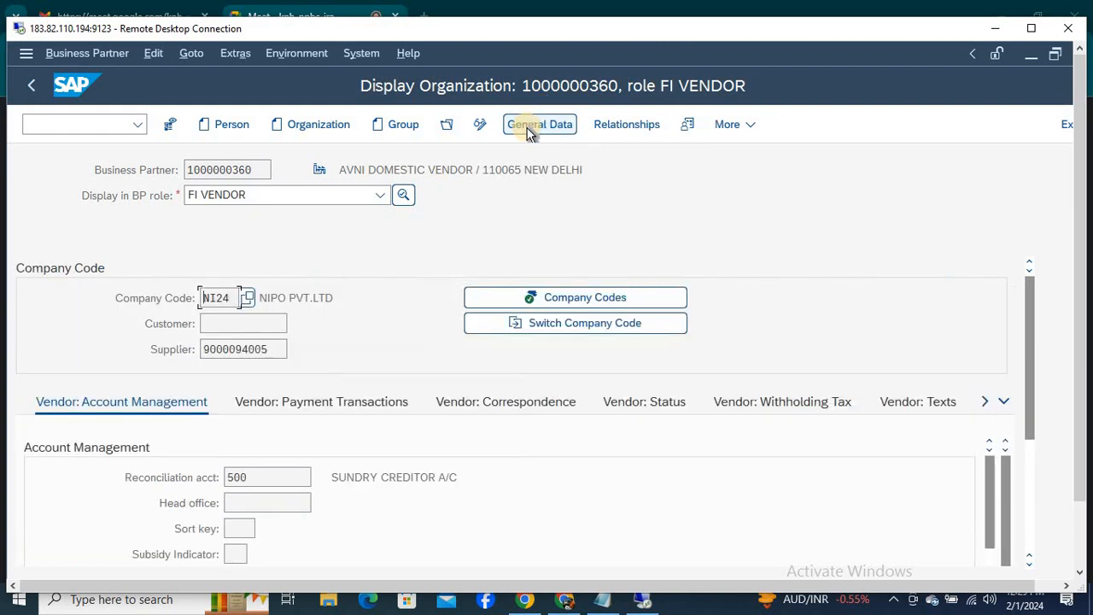
click(537, 128)
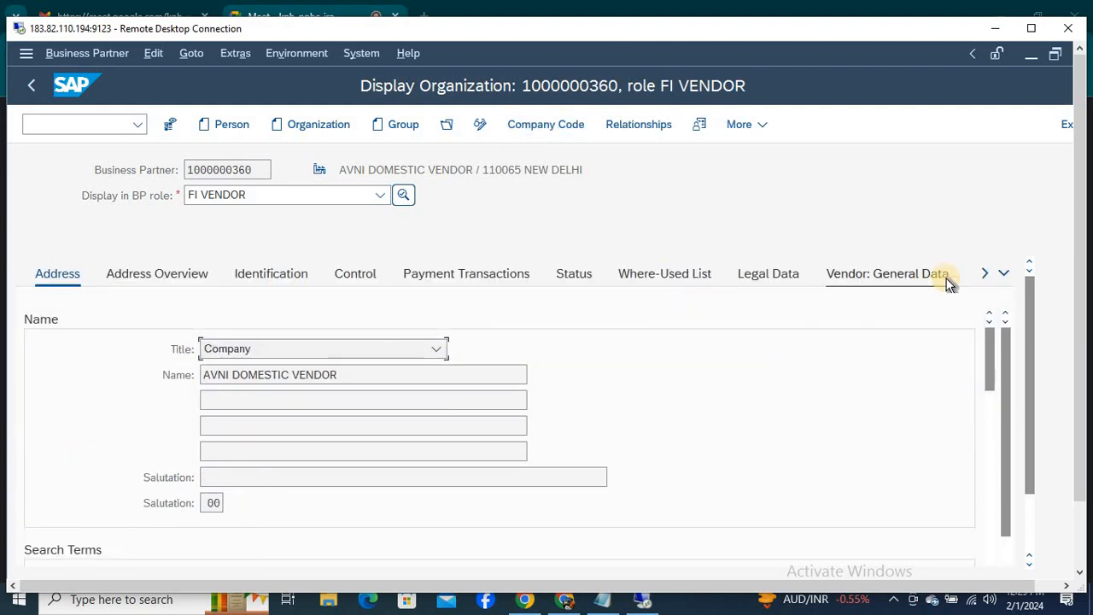
click(987, 275)
click(987, 275)
click(987, 275)
click(987, 275)
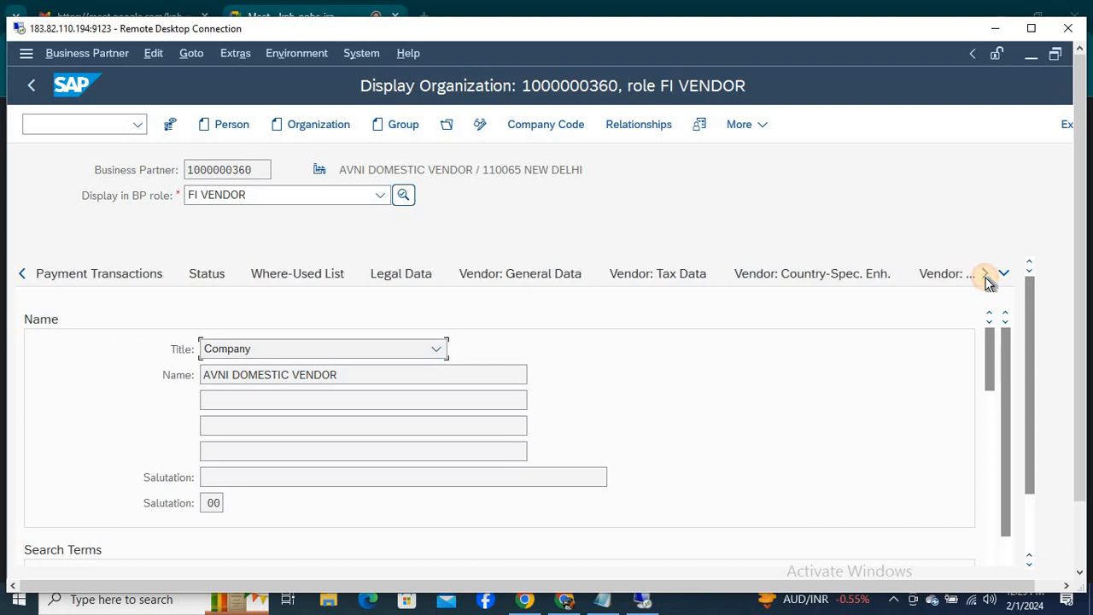
click(854, 275)
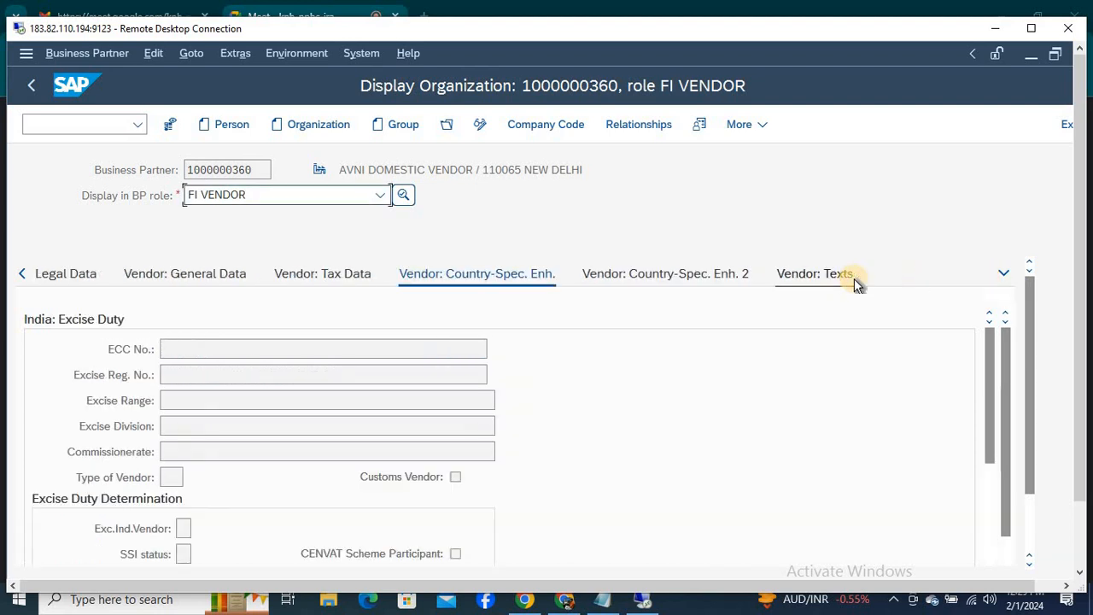
Try to switch the vendor's business partner record from display to change mode
click(475, 125)
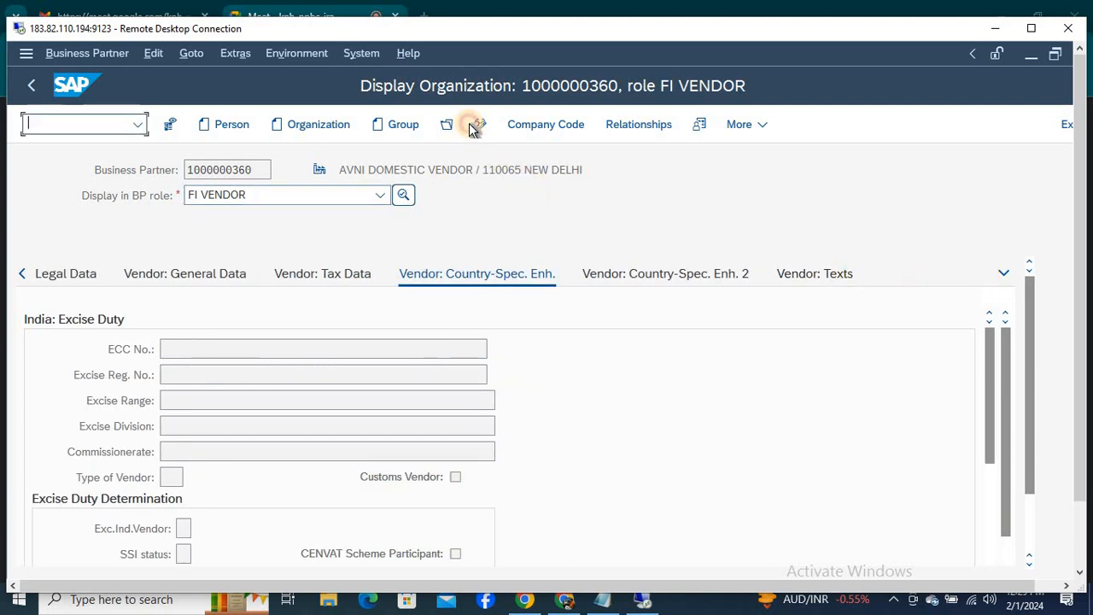
click(479, 125)
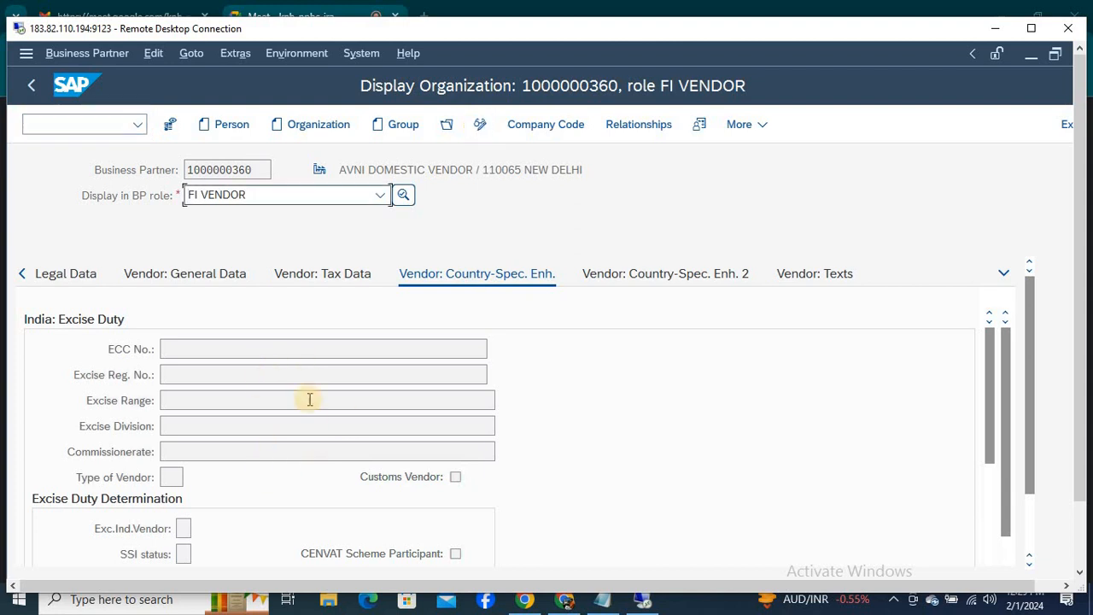
click(481, 126)
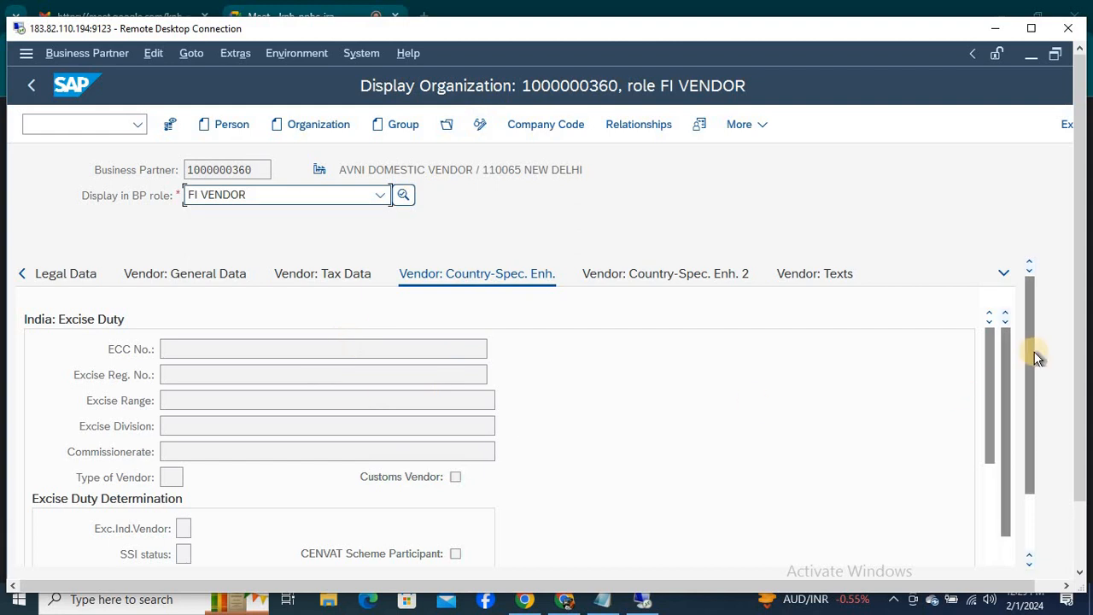
drag(1032, 355, 1026, 317)
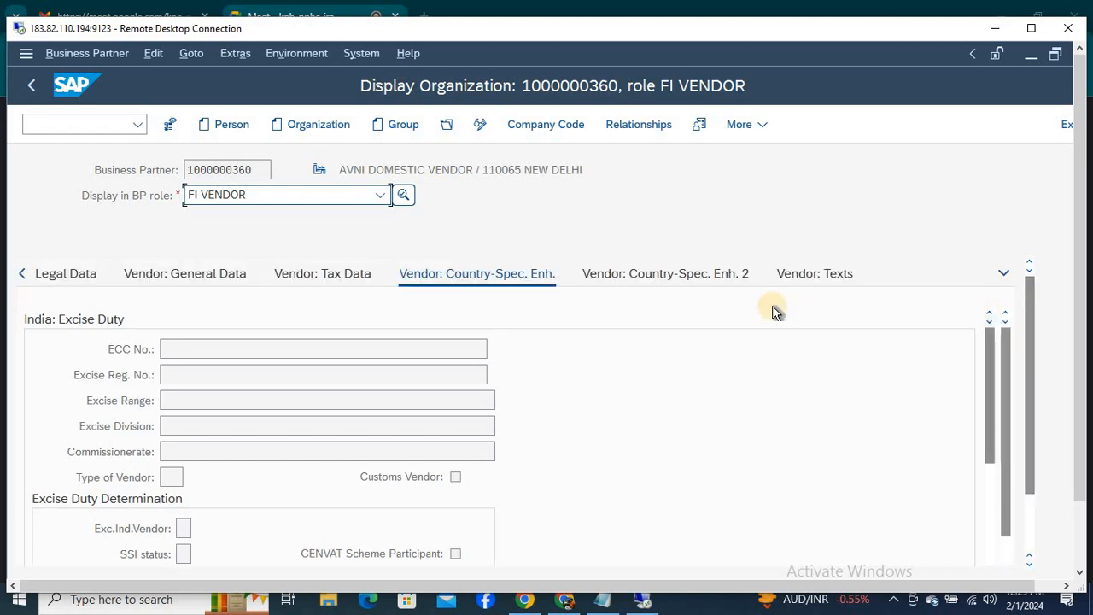
Display Vendor: Country-Spec. Enh. 2 and retry switching the business partner to change mode in the FI VENDOR role
click(696, 274)
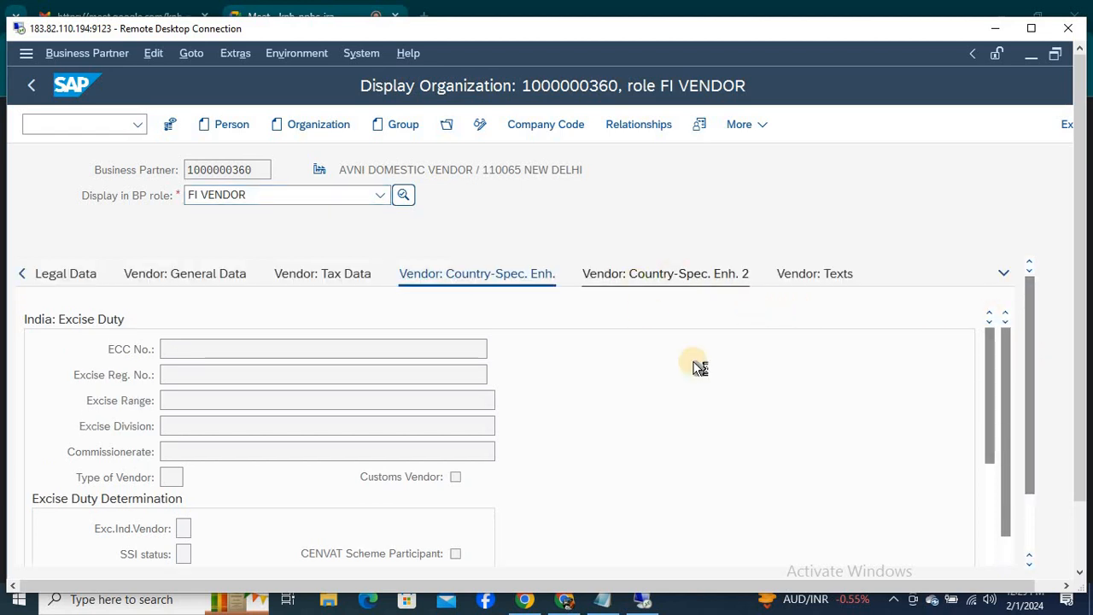
click(480, 125)
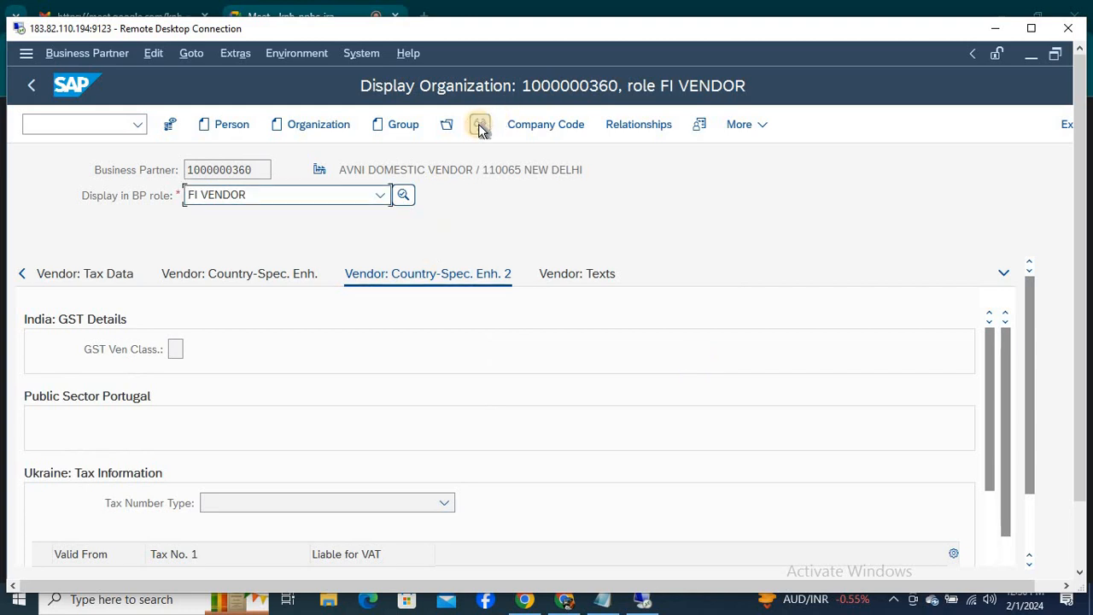
click(384, 190)
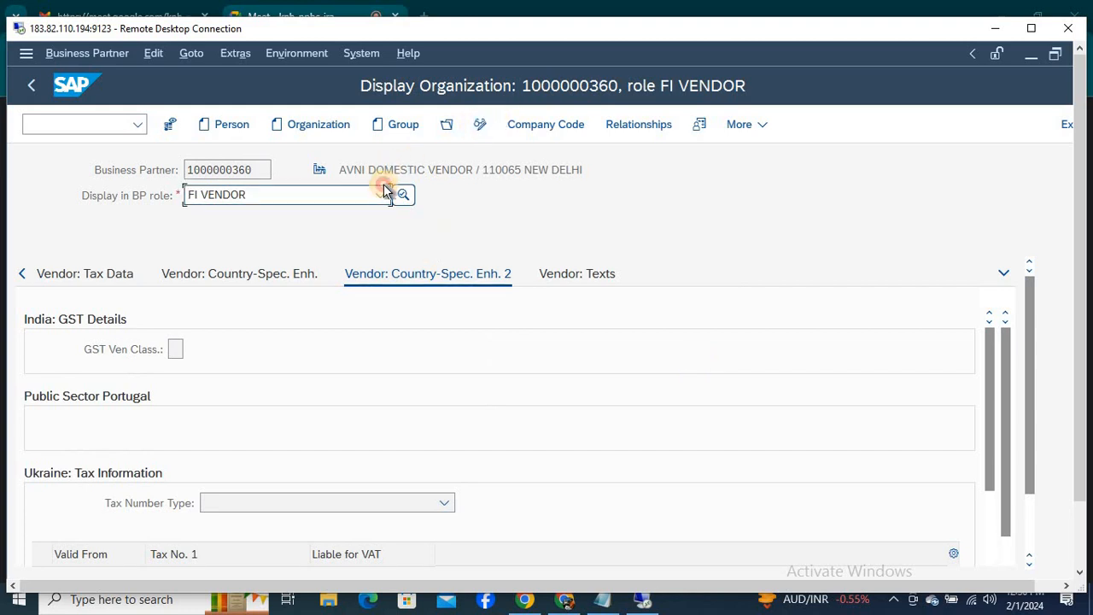
click(379, 196)
click(379, 197)
click(480, 126)
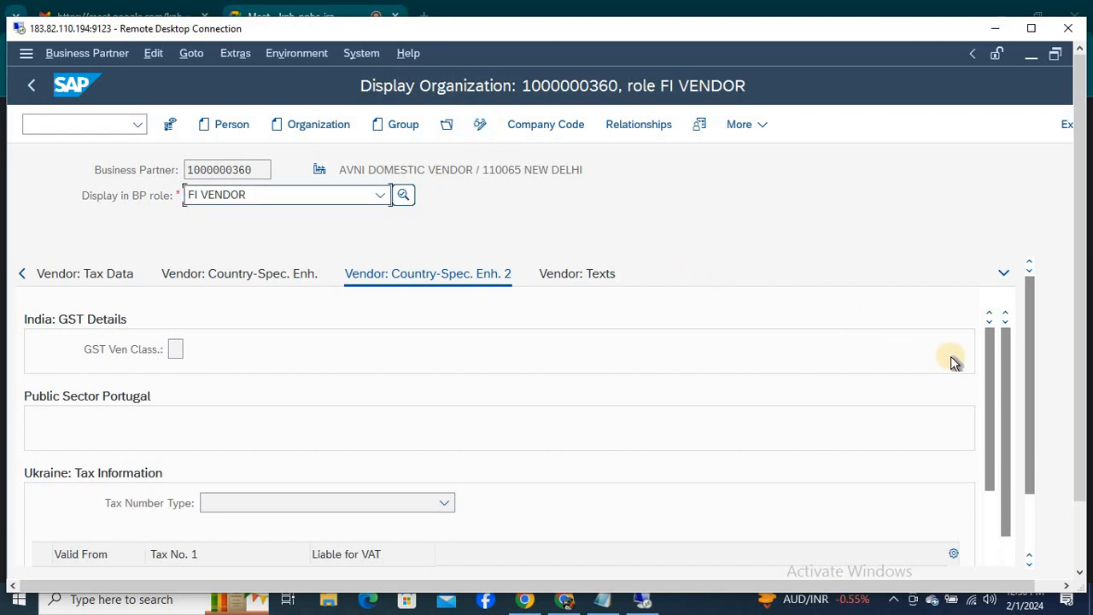
Review the vendor's India GST details and its company code data in the FI VENDOR role
drag(1039, 393, 1041, 444)
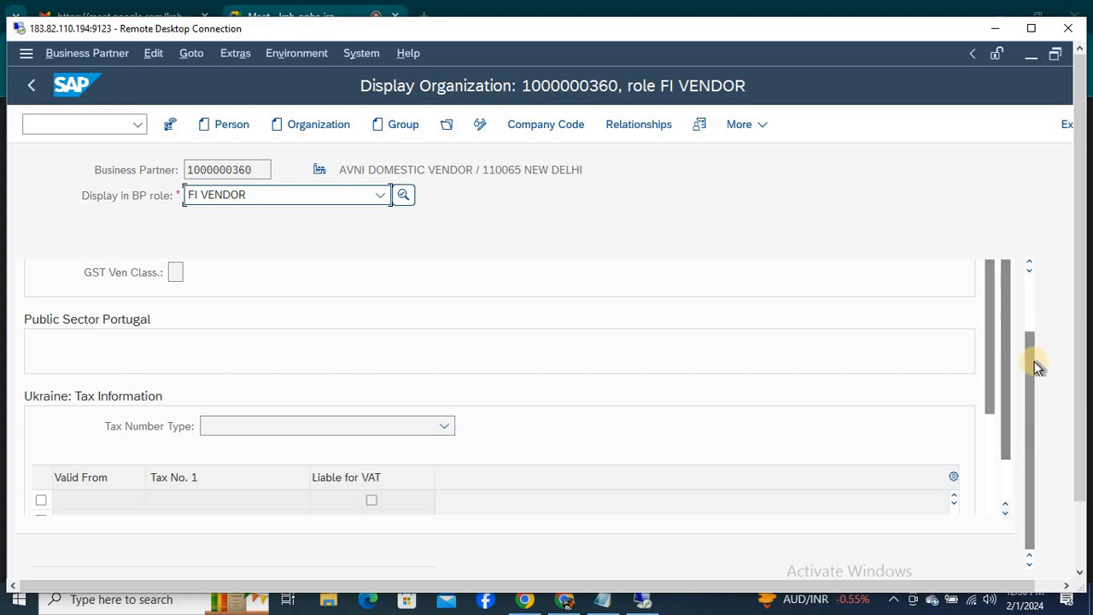
drag(1032, 362, 1043, 285)
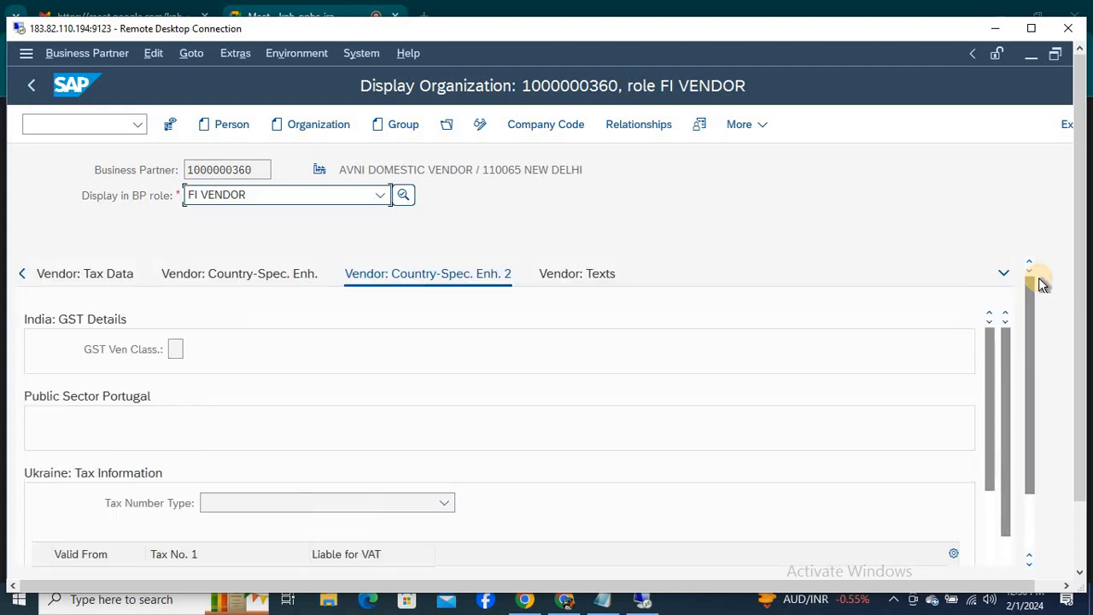
click(536, 124)
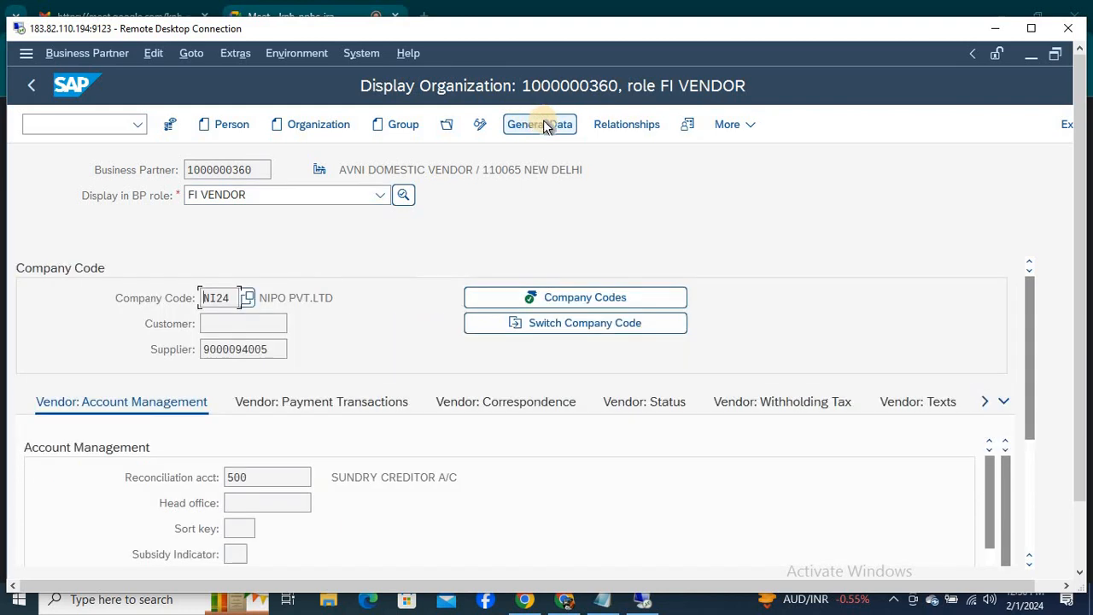
click(539, 124)
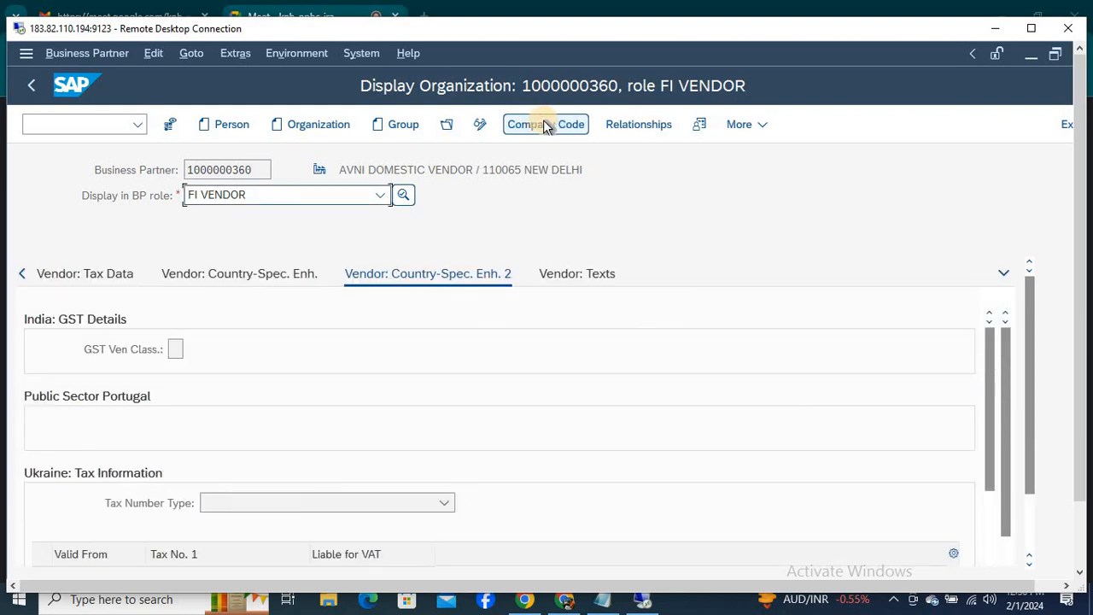
Review the vendor's India excise duty, service tax and withholding tax fields, down to the PAN field
click(205, 271)
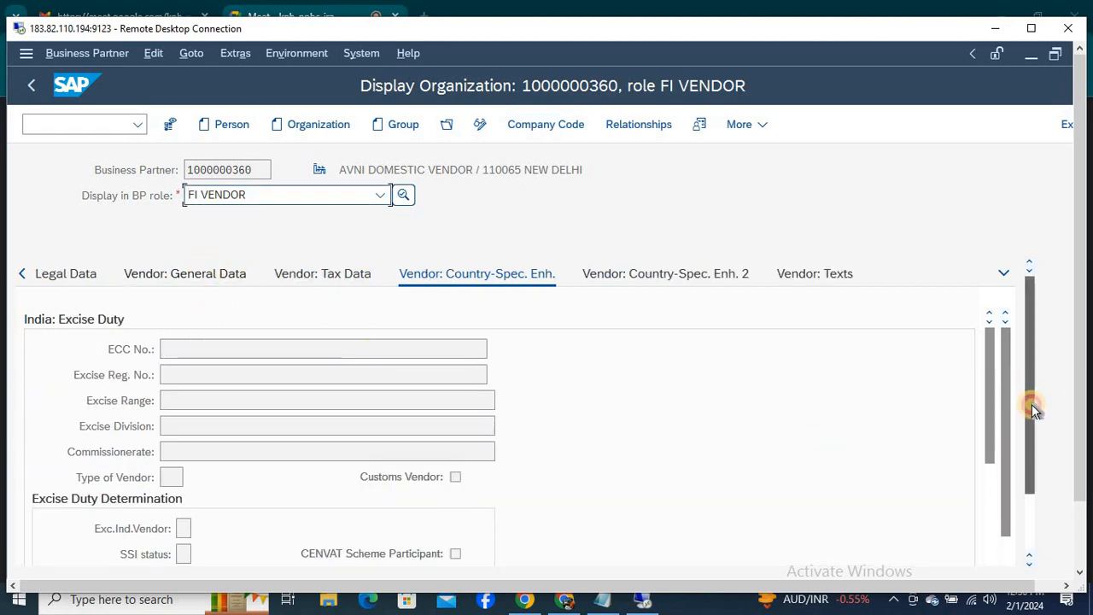
drag(1032, 393, 1032, 441)
drag(993, 404, 993, 478)
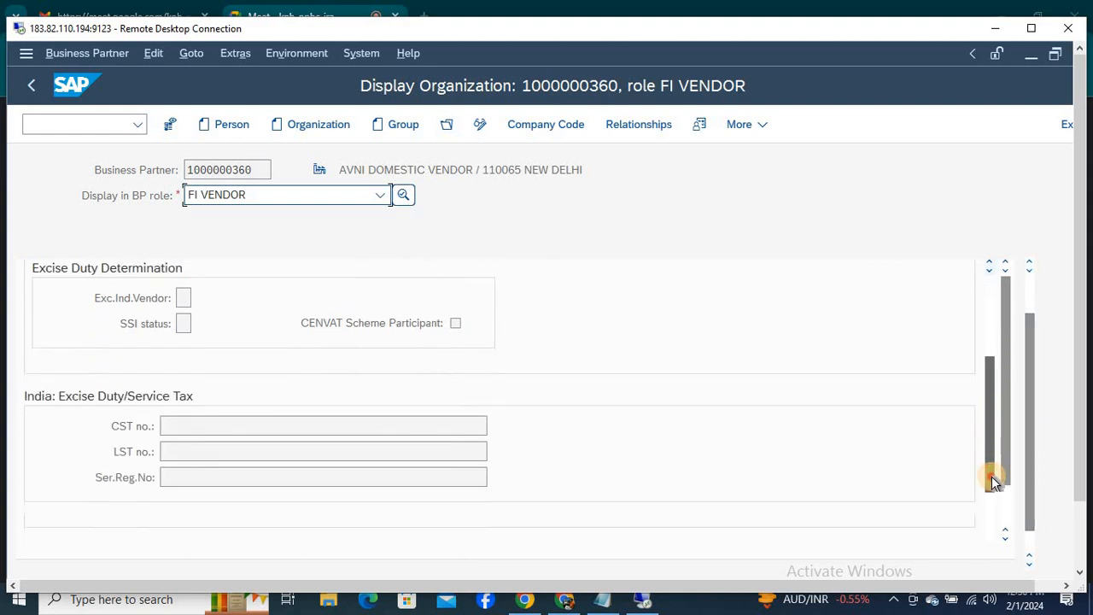
drag(986, 428, 991, 521)
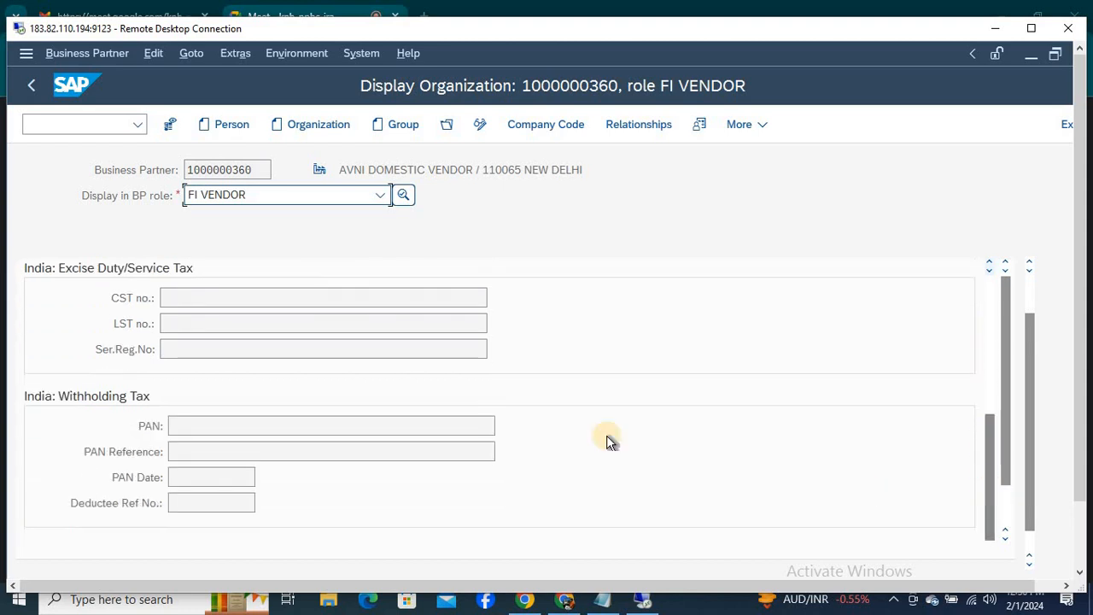
click(357, 429)
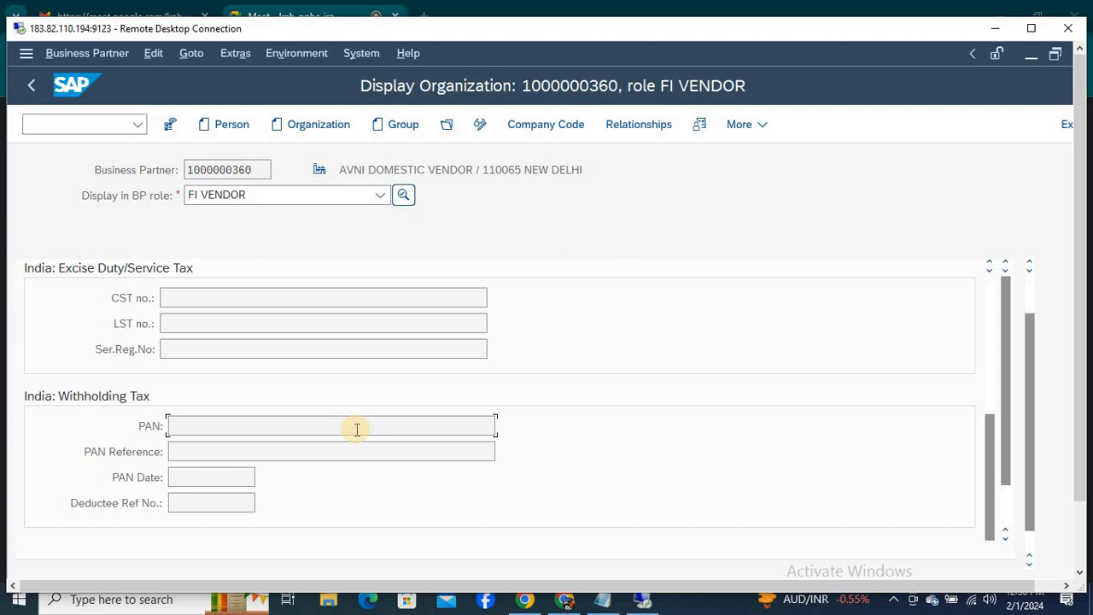
Leave the vendor record and restart business partner maintenance
click(82, 122)
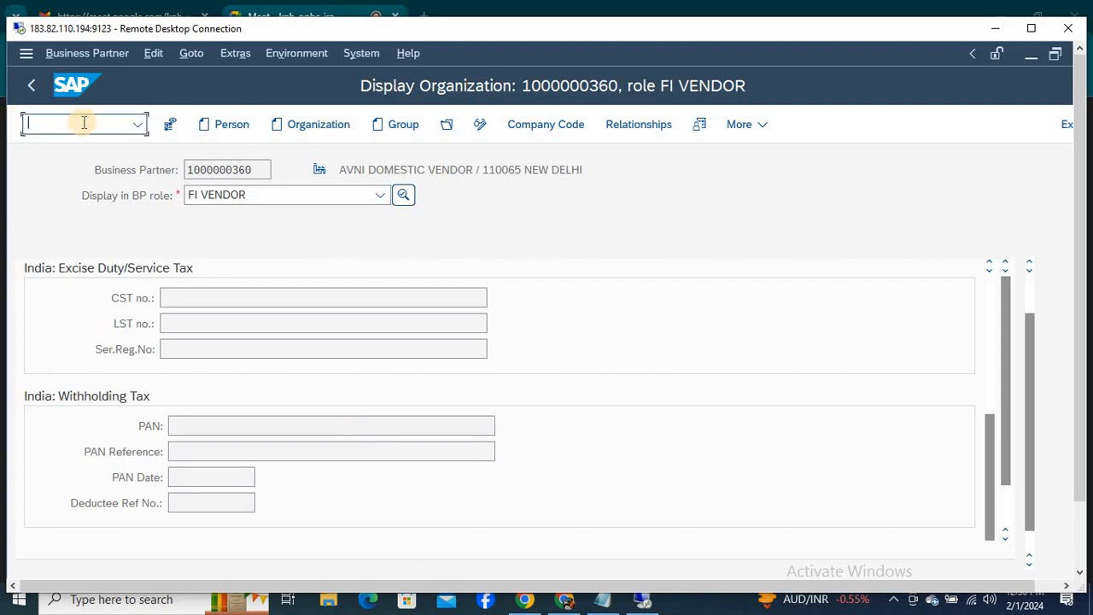
key(Return)
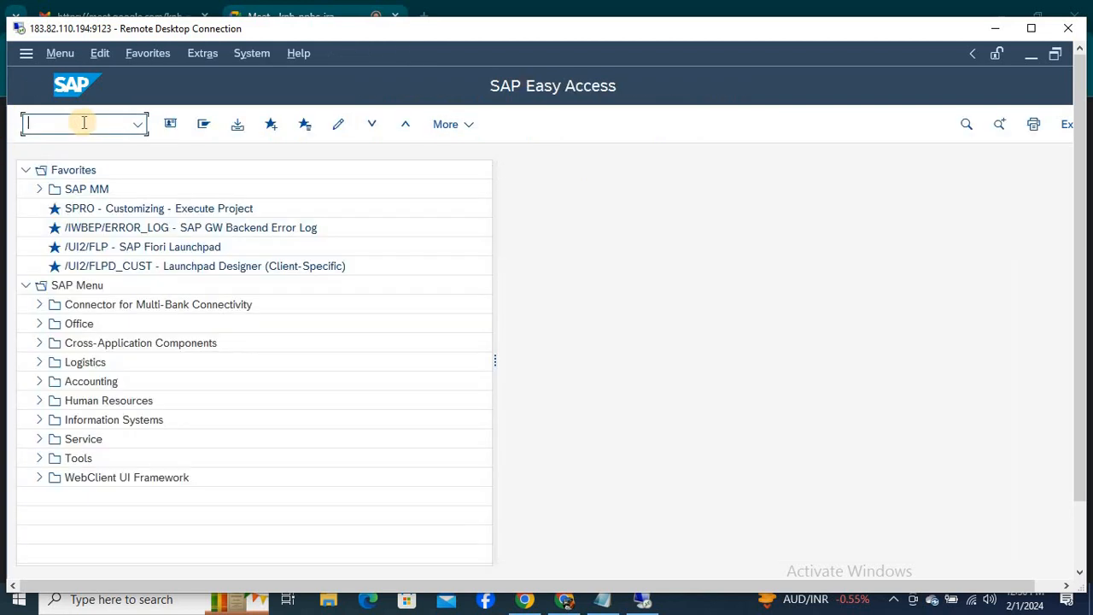
key(Return)
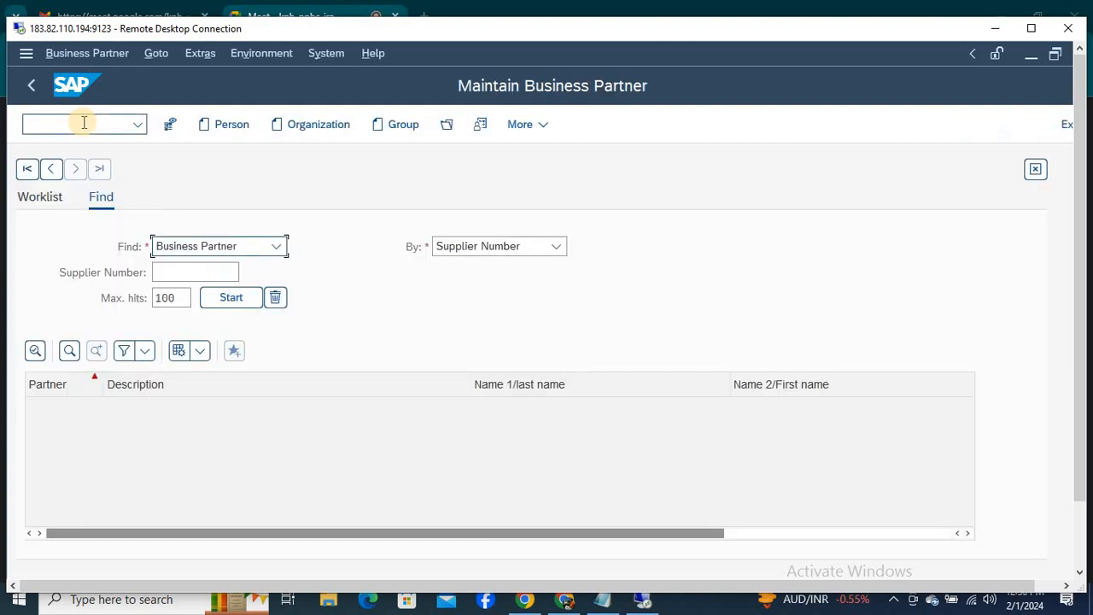
Look up the supplier number by company code NI24, find the matching business partner and open AVNI DOMESTIC VENDOR
click(179, 272)
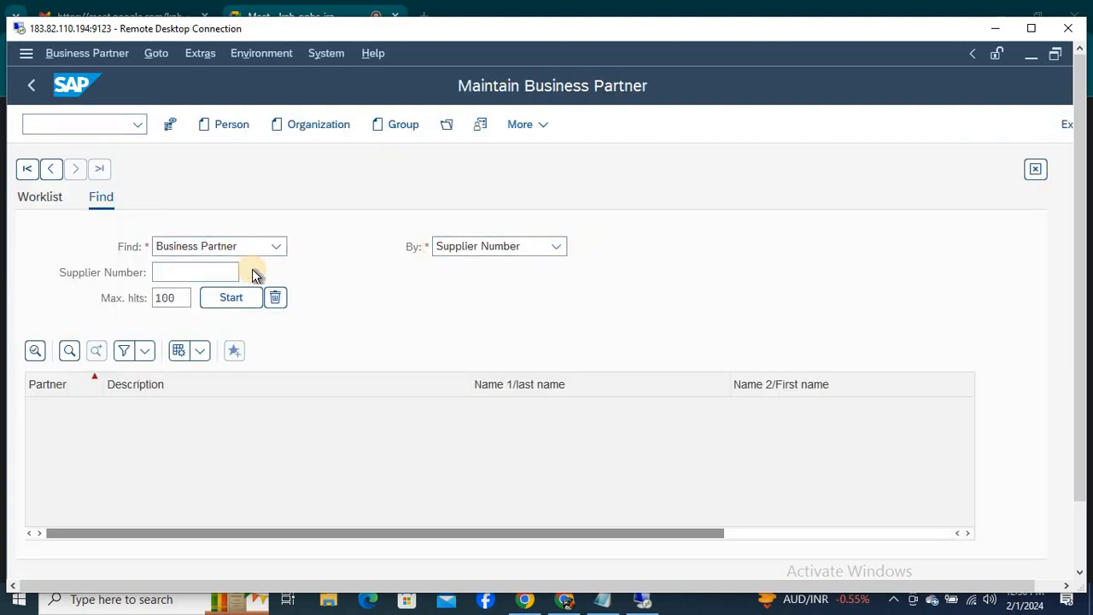
click(252, 273)
key(Tab)
key(Tab)
key(Tab)
key(Tab)
key(Tab)
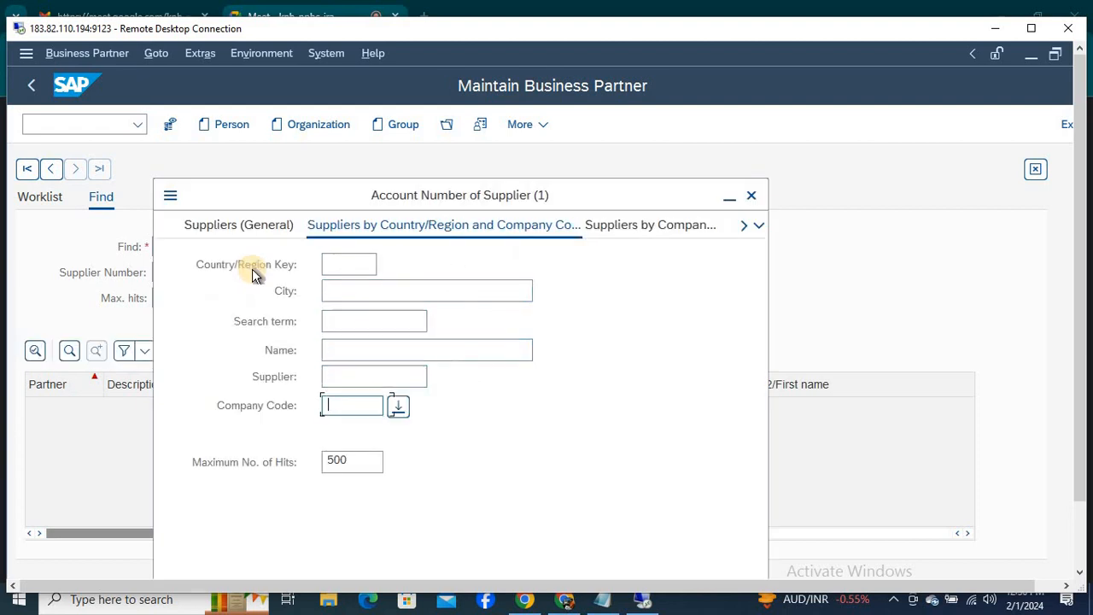
text(NI24)
key(Return)
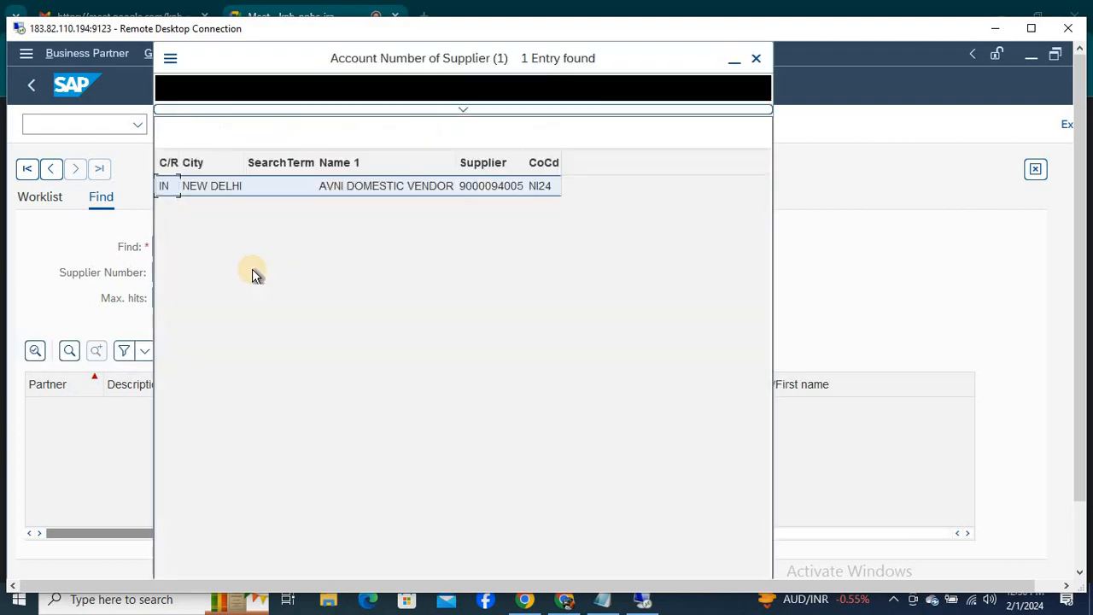
key(Return)
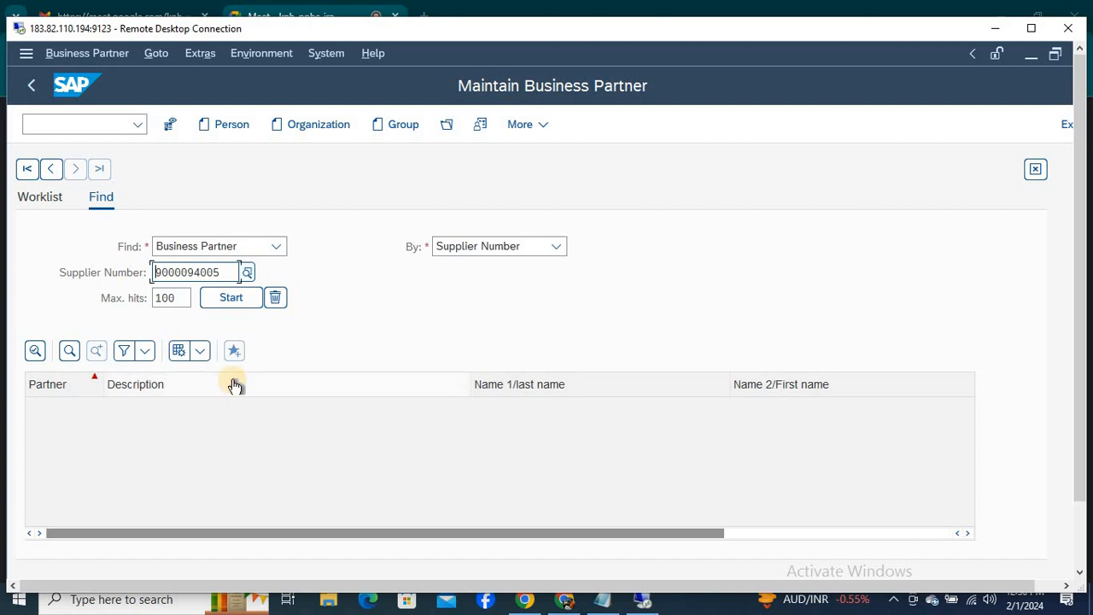
click(250, 408)
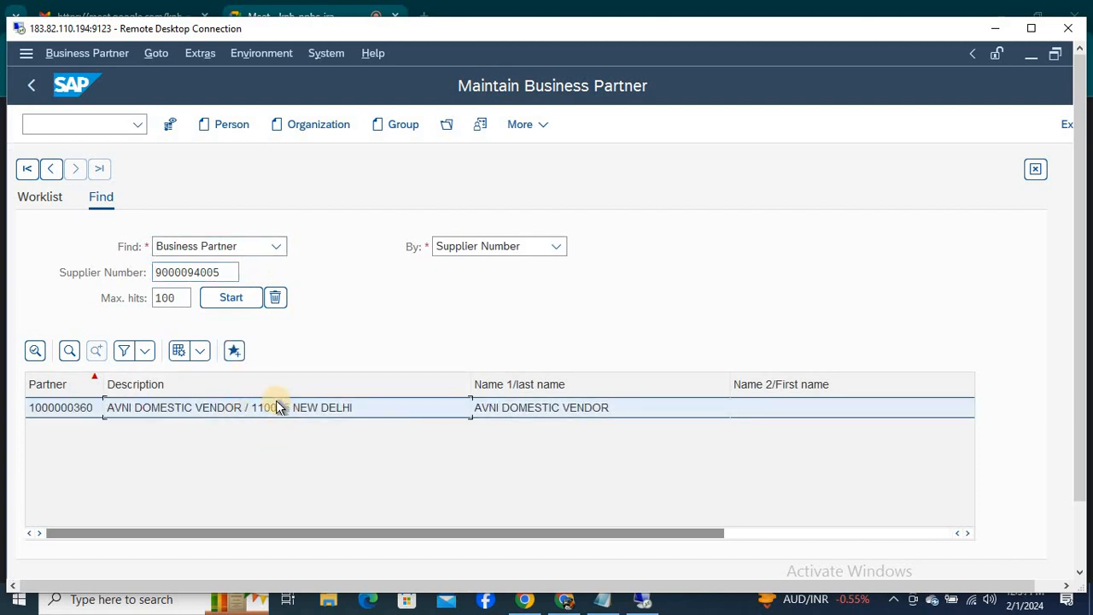
double_click(357, 419)
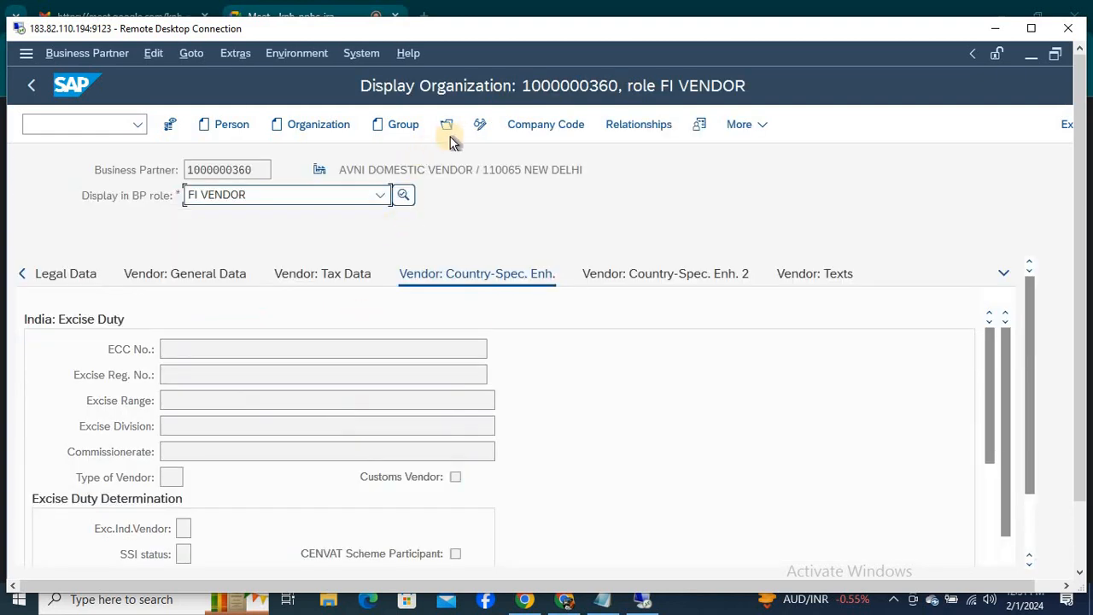
Try to switch the vendor record to change mode from its company code and address data, with the remote desktop window maximized
click(543, 124)
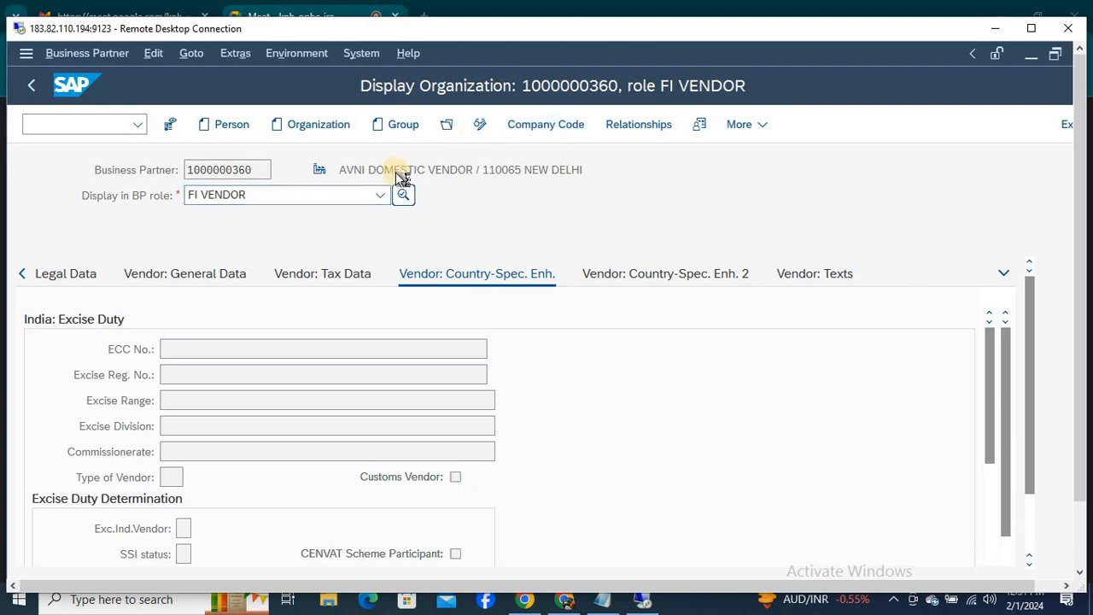
click(476, 130)
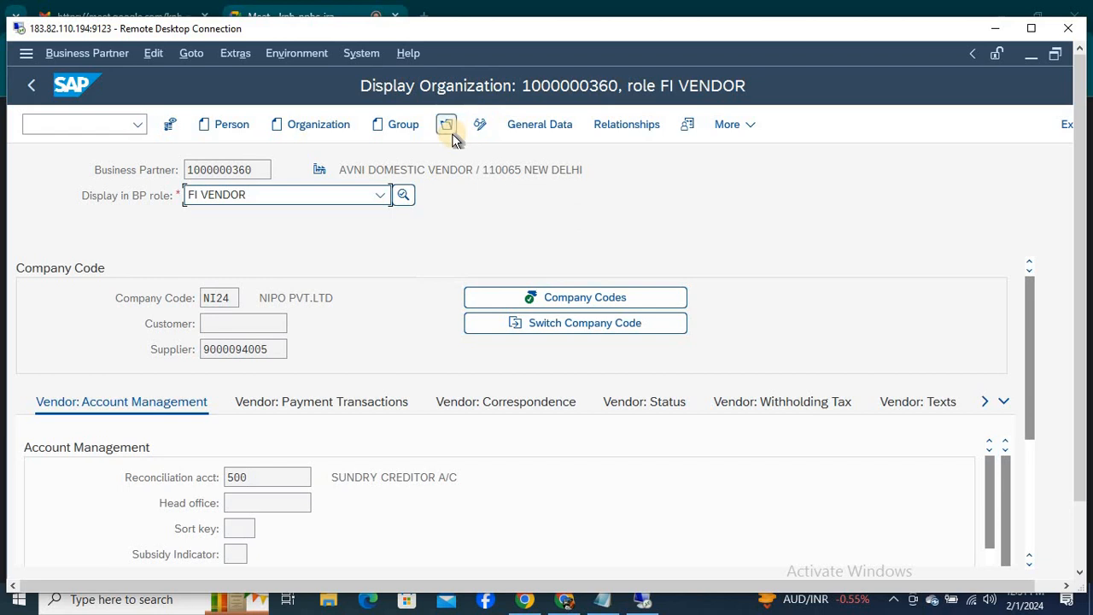
click(539, 125)
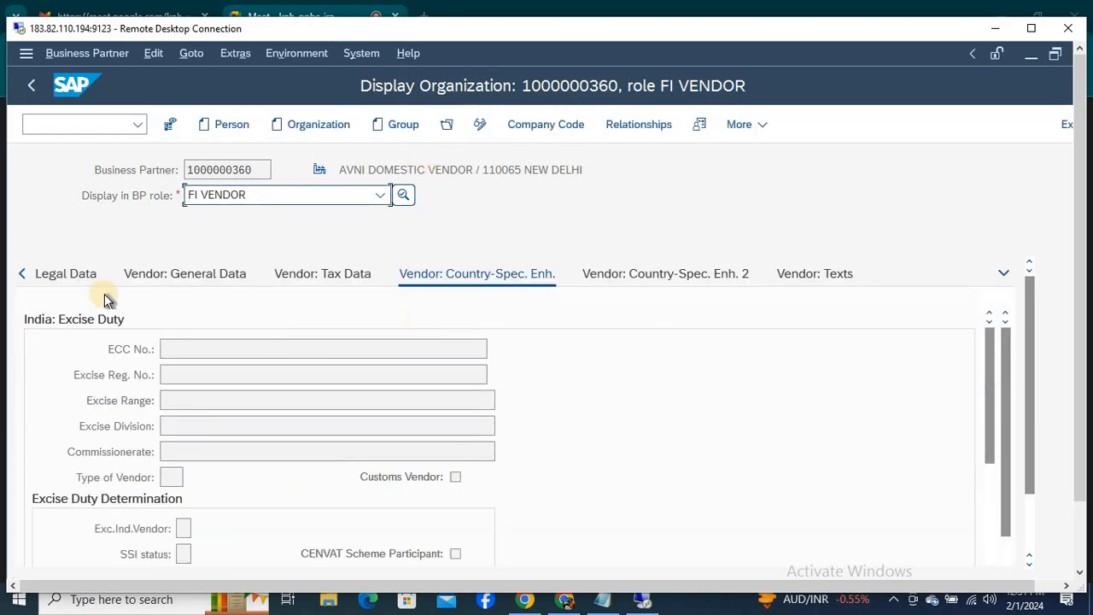
click(37, 275)
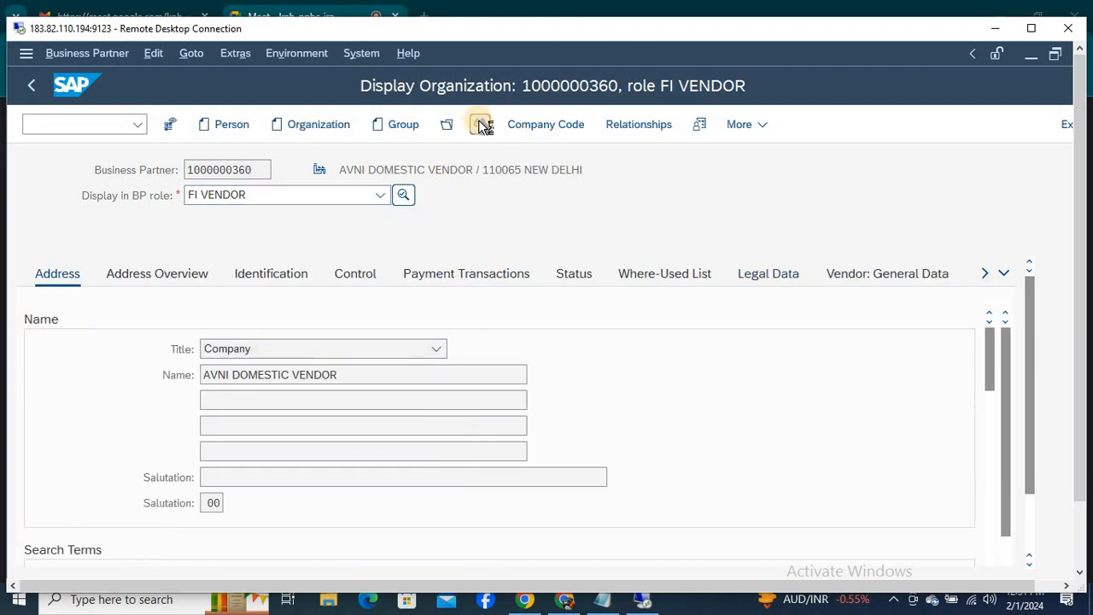
click(1034, 28)
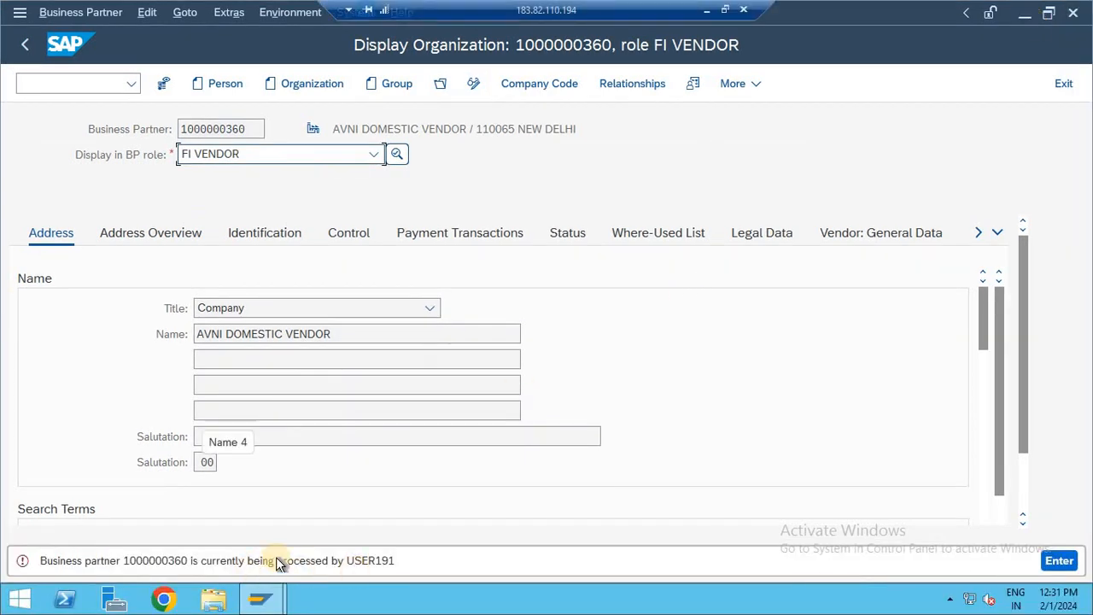
Leave the vendor record and open the lock administration transaction SM12
click(52, 77)
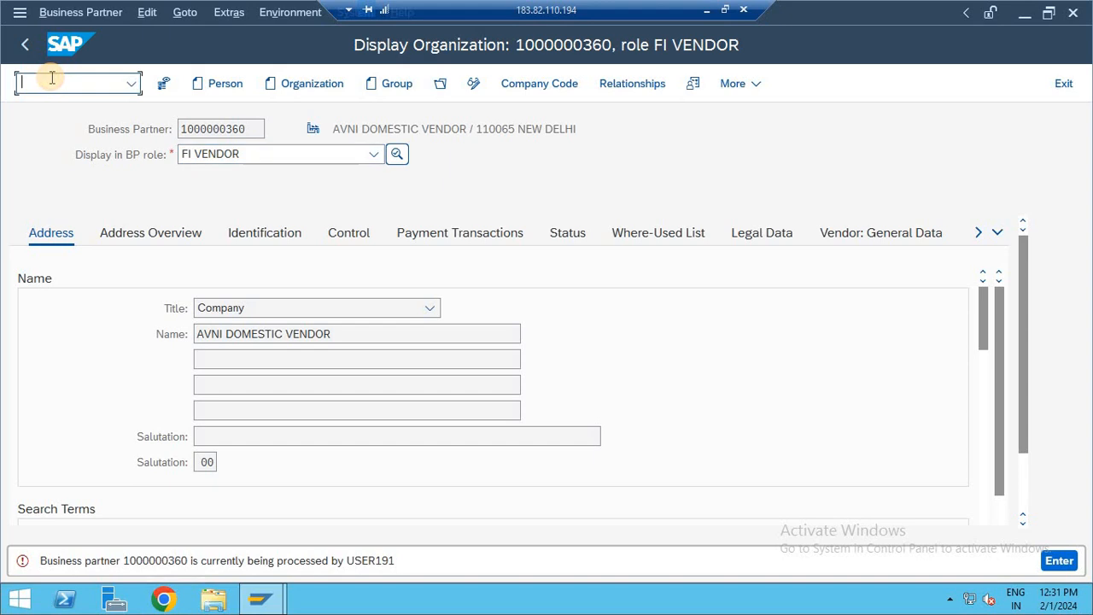
text(/n)
key(Return)
text(SM1)
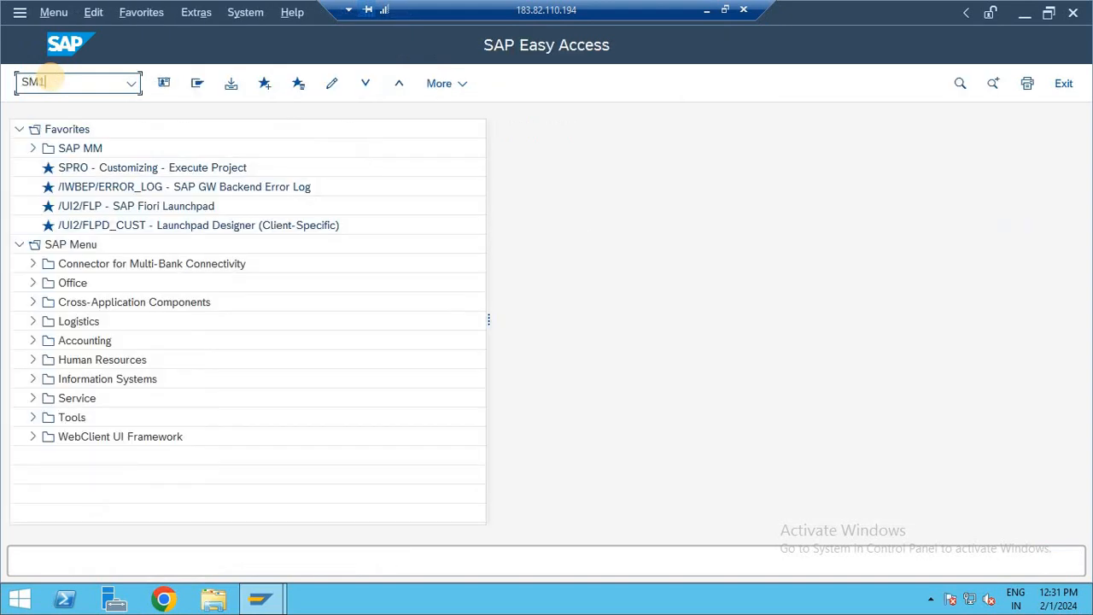
text(2)
key(Return)
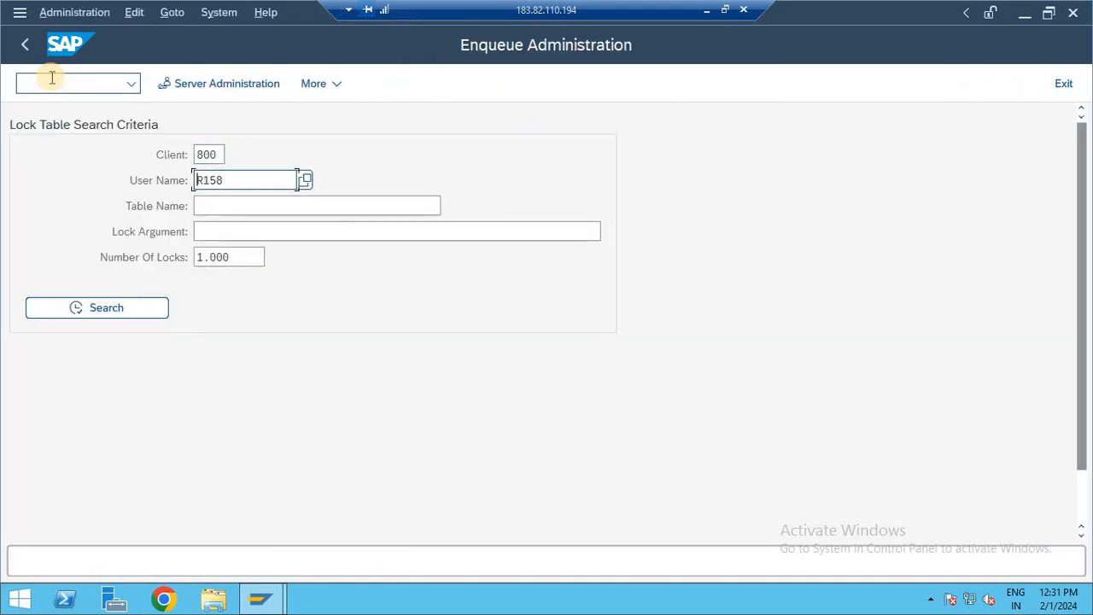
List the locks of client 800 for all users and delete all of them
key(Delete)
key(Delete)
key(Delete)
key(Delete)
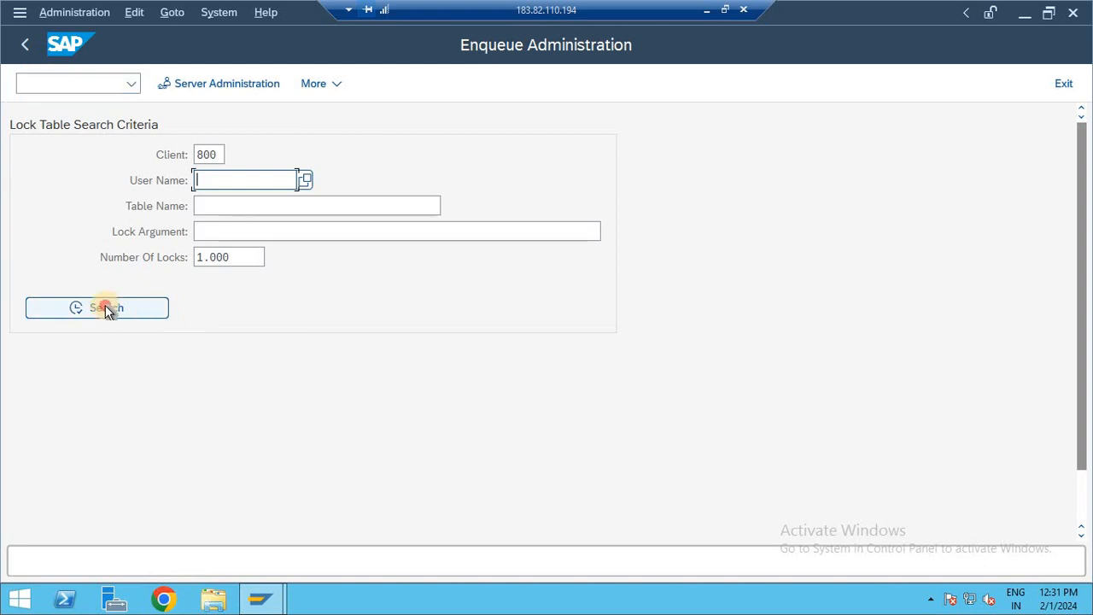
click(105, 308)
click(22, 427)
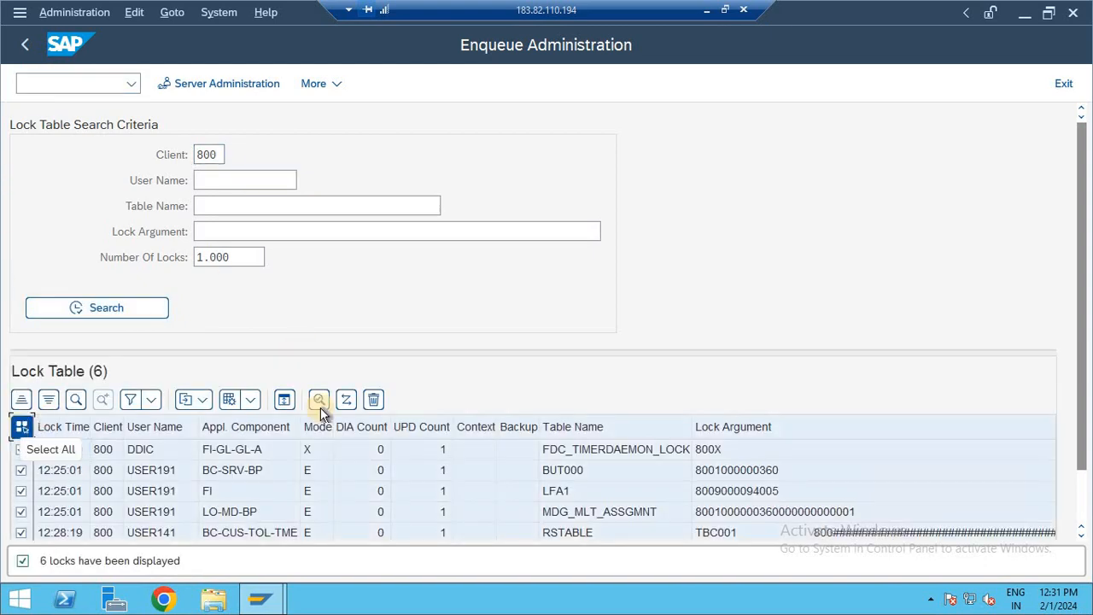
click(376, 400)
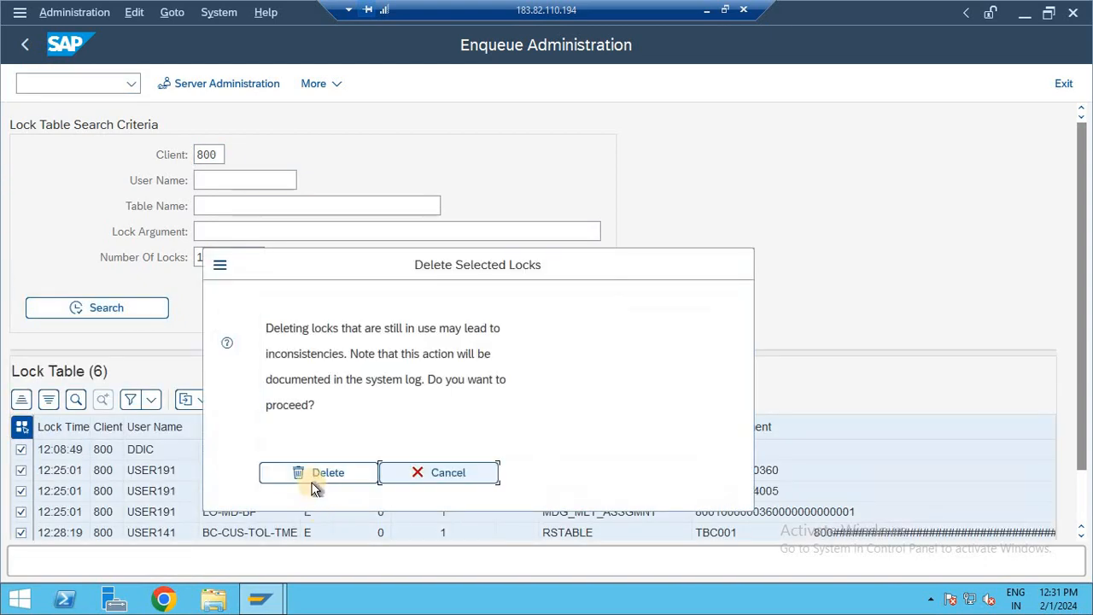
click(313, 478)
Leave the lock administration and start the business partner transaction BP
key(F3)
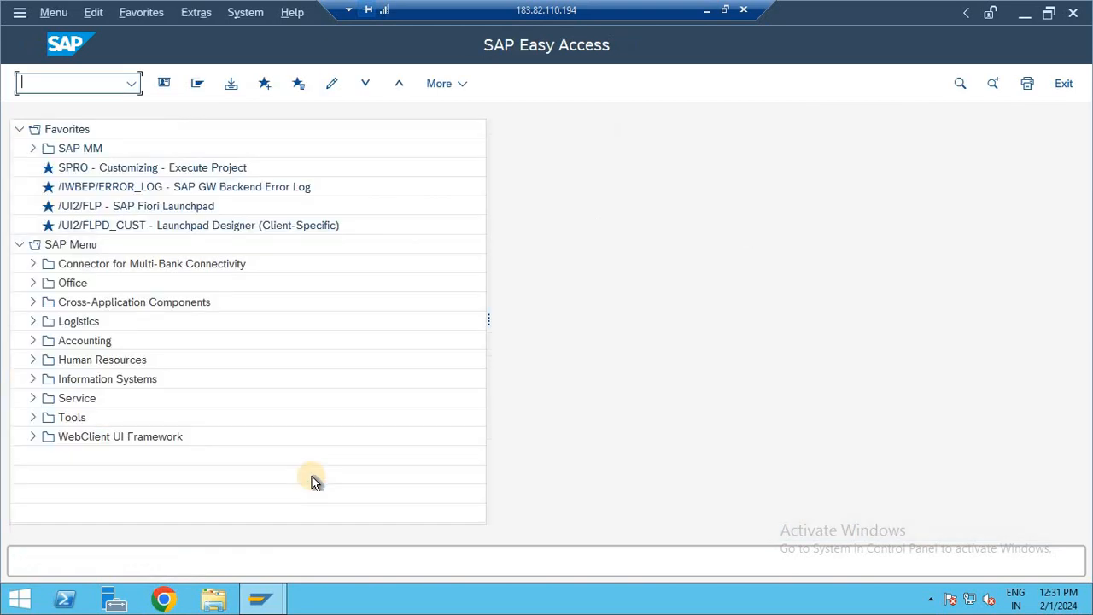
text(bp)
key(Return)
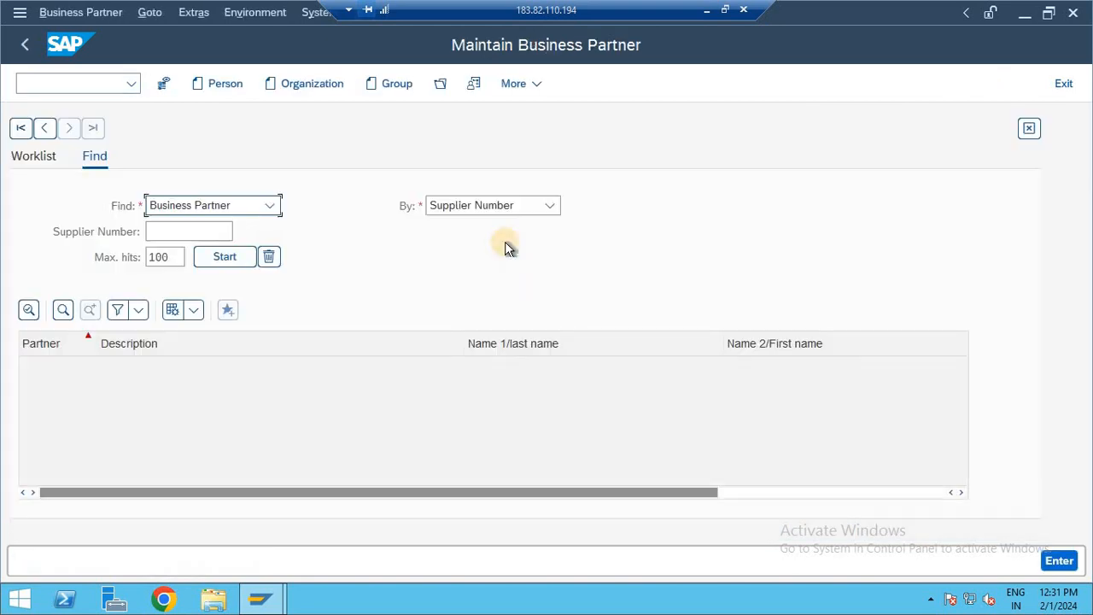
Search for the business partner by the supplier number belonging to company code NI24 and reopen the AVNI DOMESTIC VENDOR record
click(224, 231)
click(242, 232)
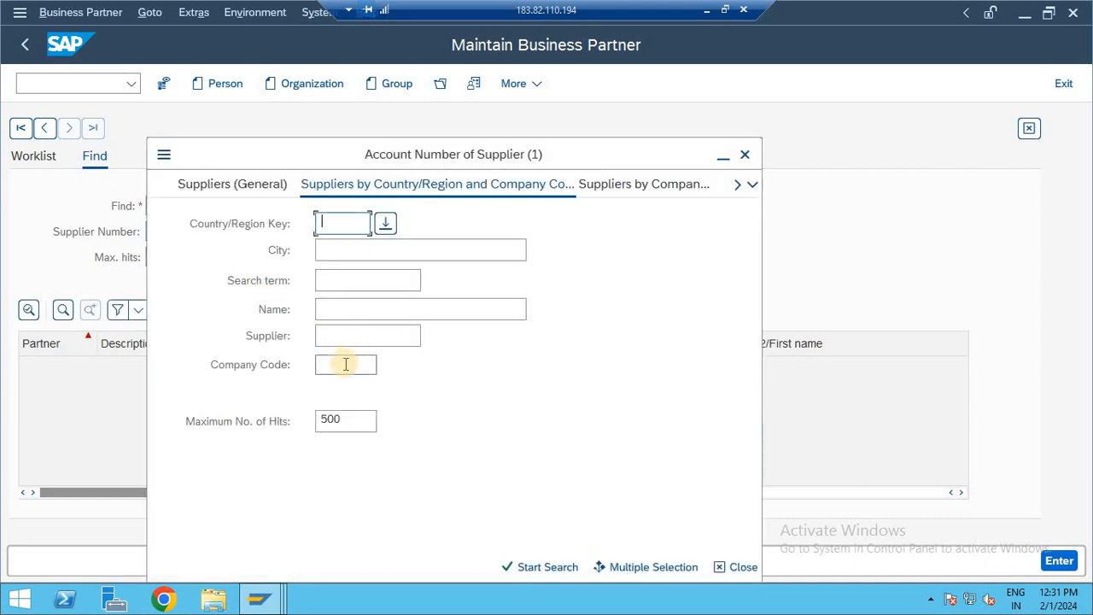
click(346, 365)
text(NI24)
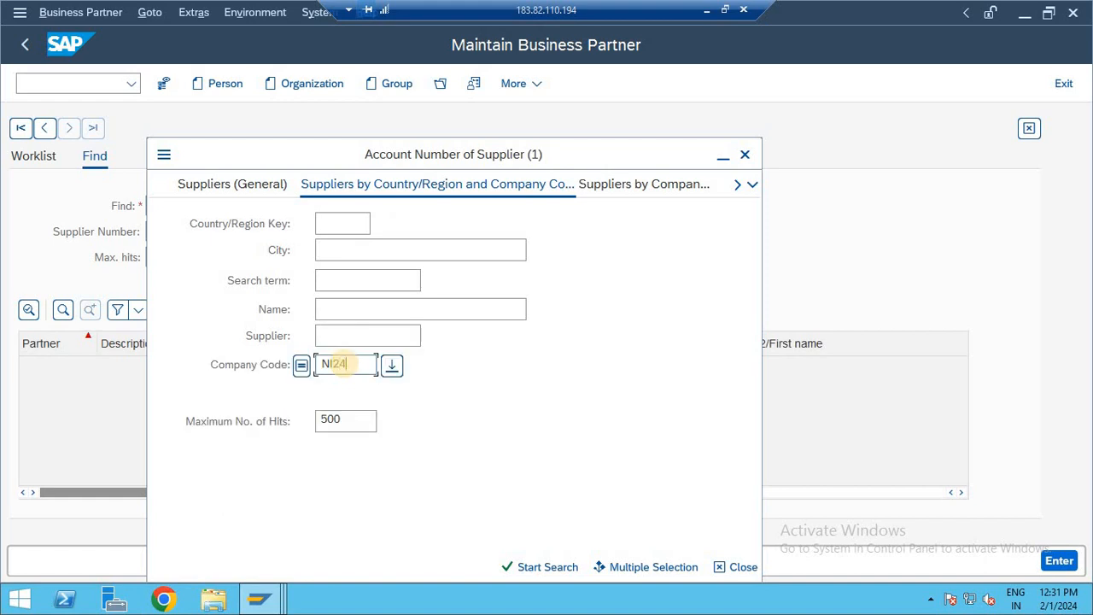
key(Return)
key(ctrl+v)
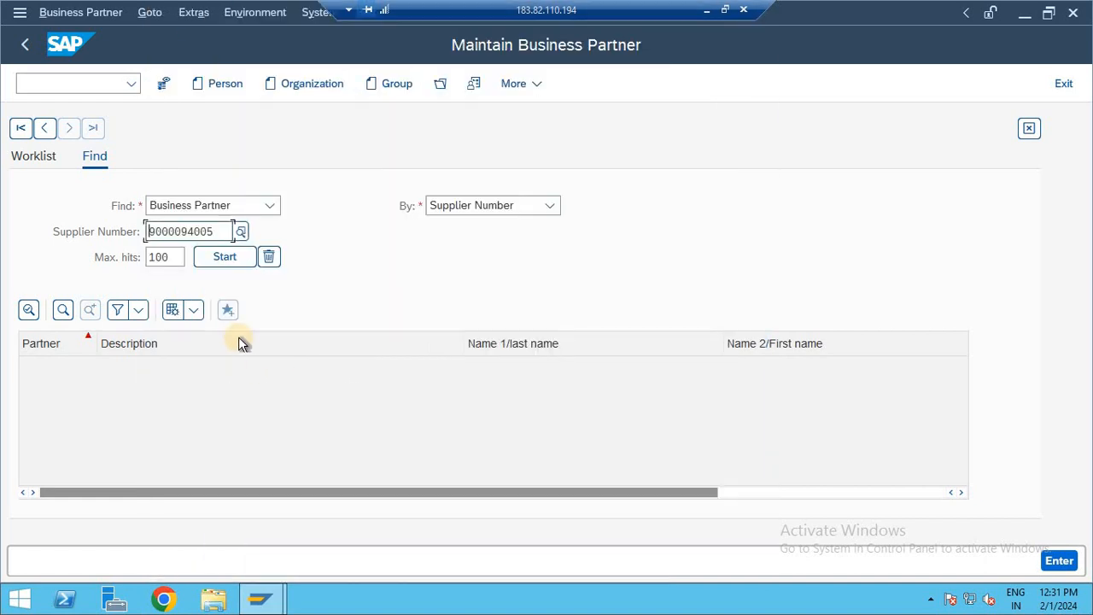
click(243, 253)
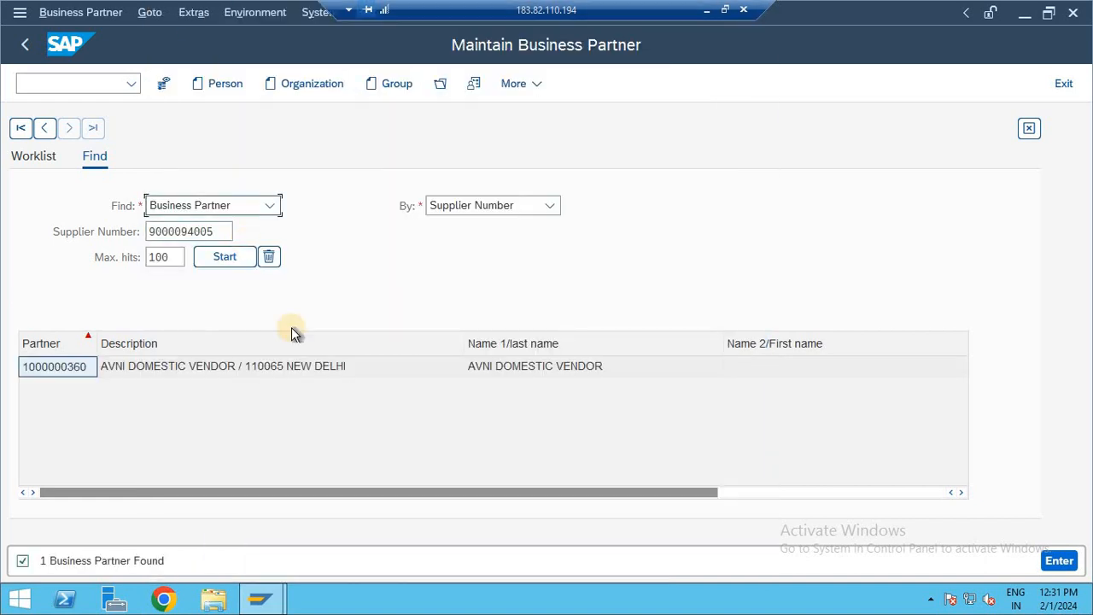
click(252, 363)
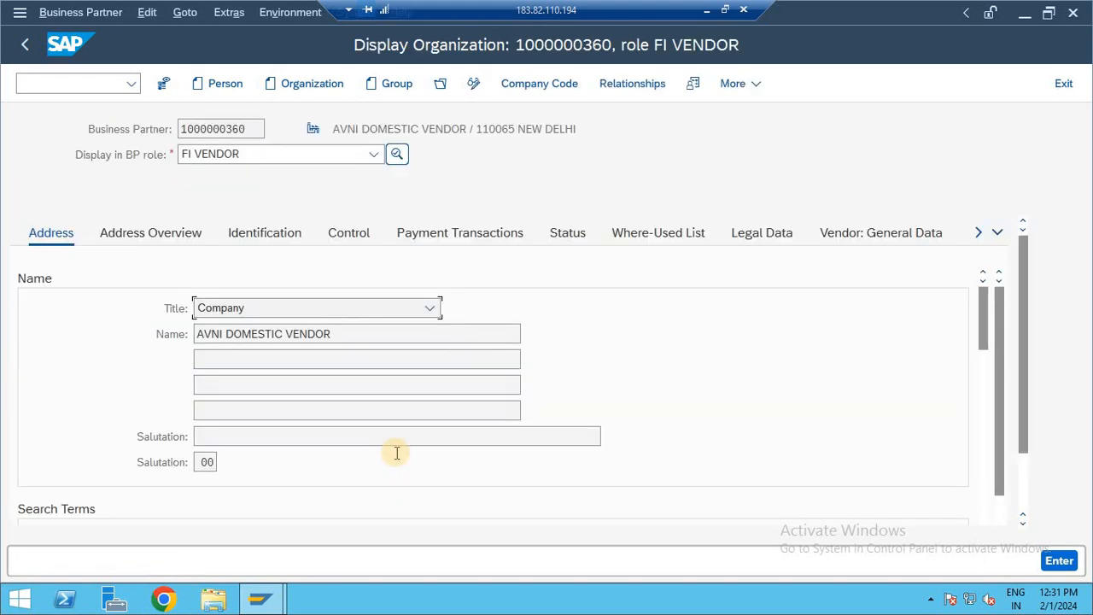
Switch the vendor record to change mode and open its Vendor: Country-Spec. Enh. data
click(474, 84)
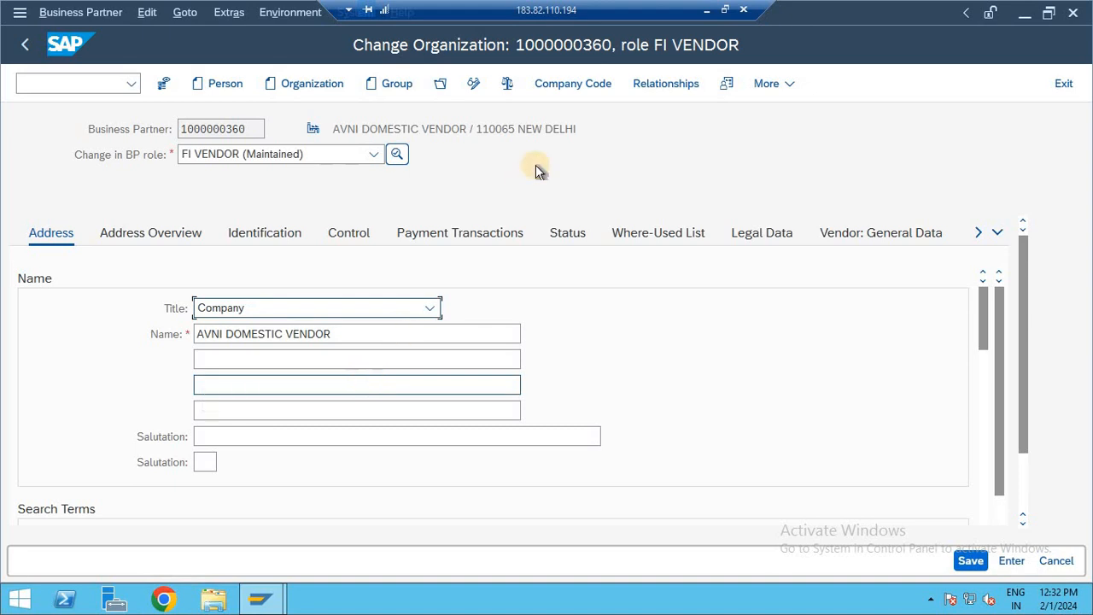
click(567, 83)
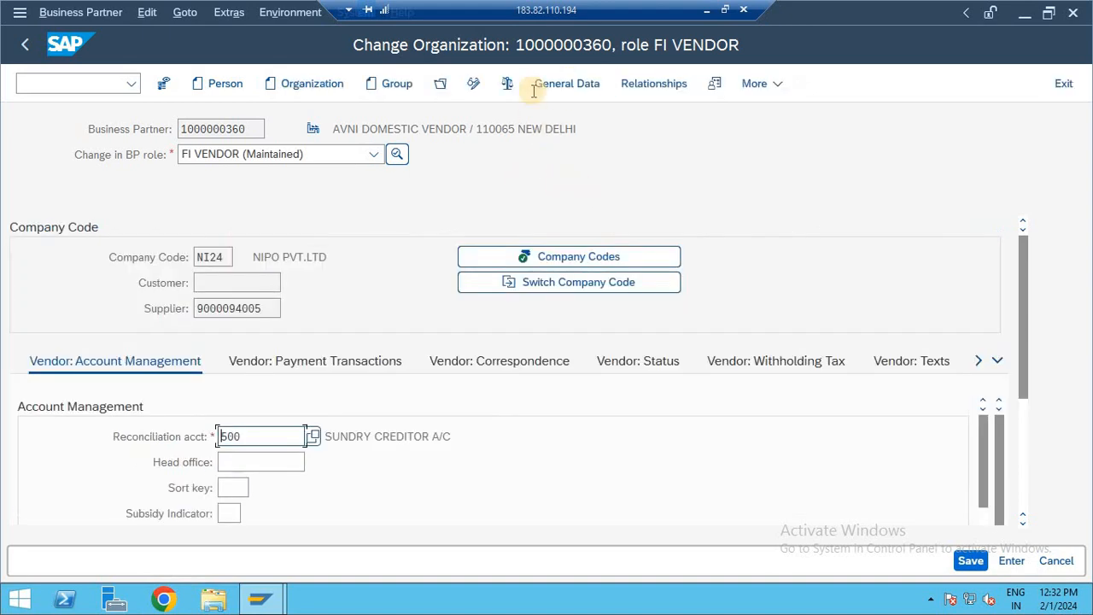
click(559, 82)
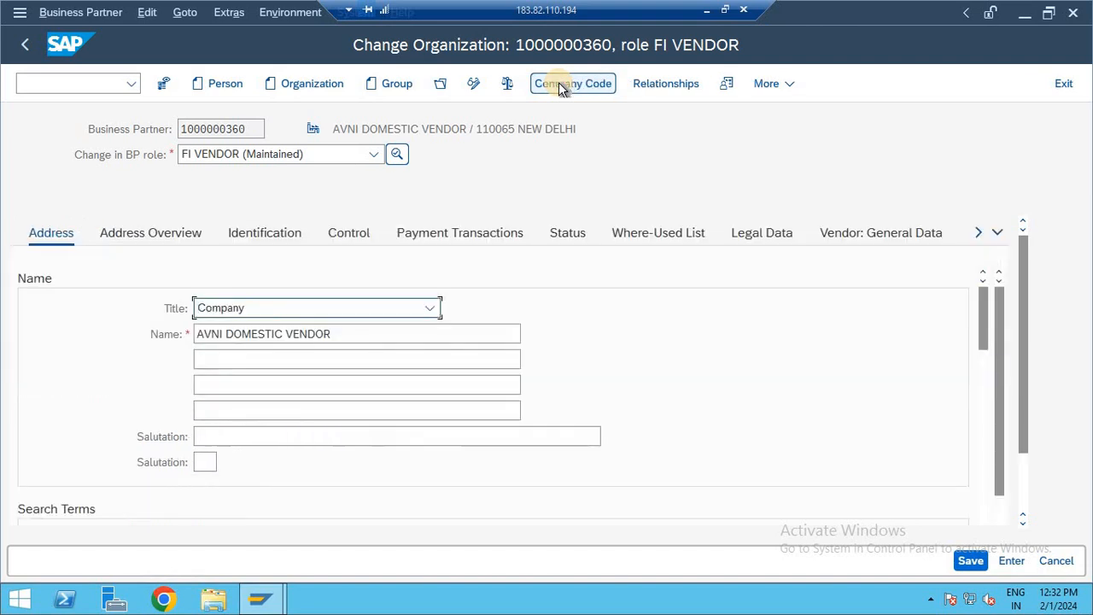
click(978, 234)
click(978, 235)
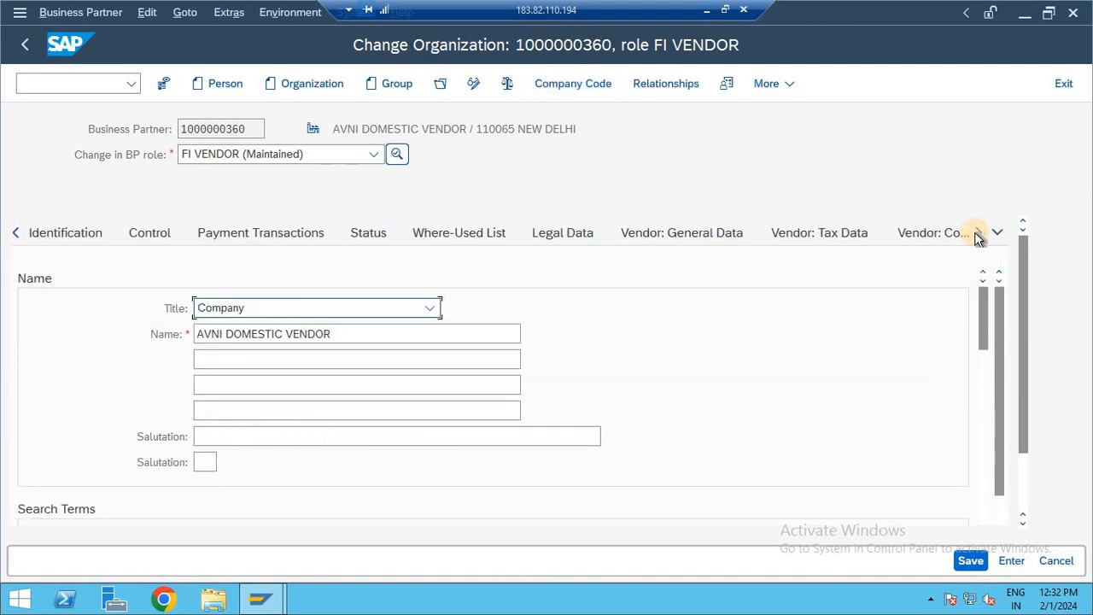
click(978, 235)
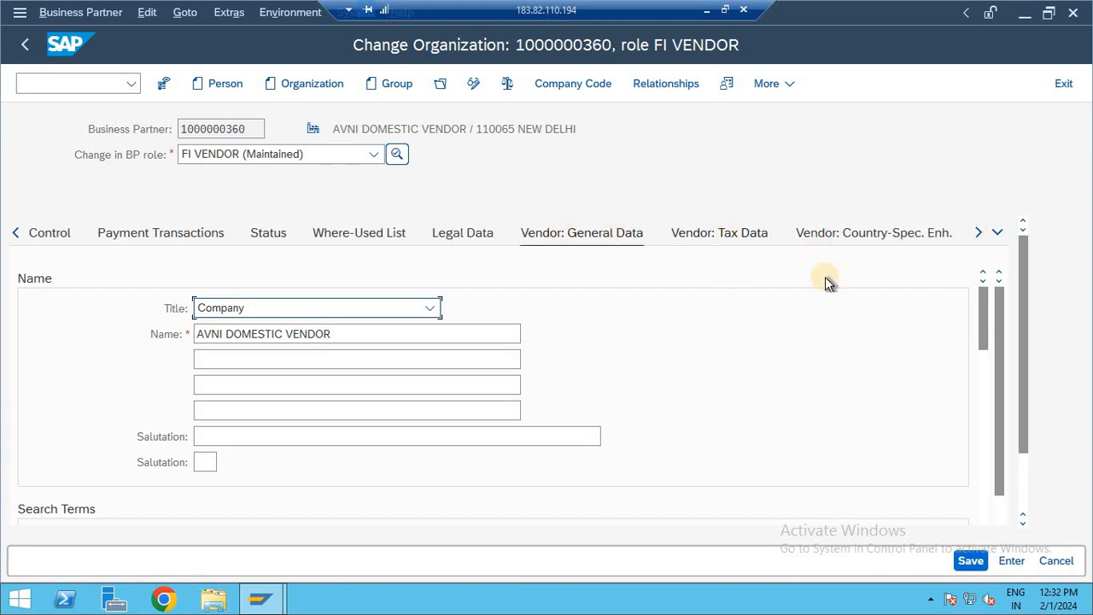
click(875, 237)
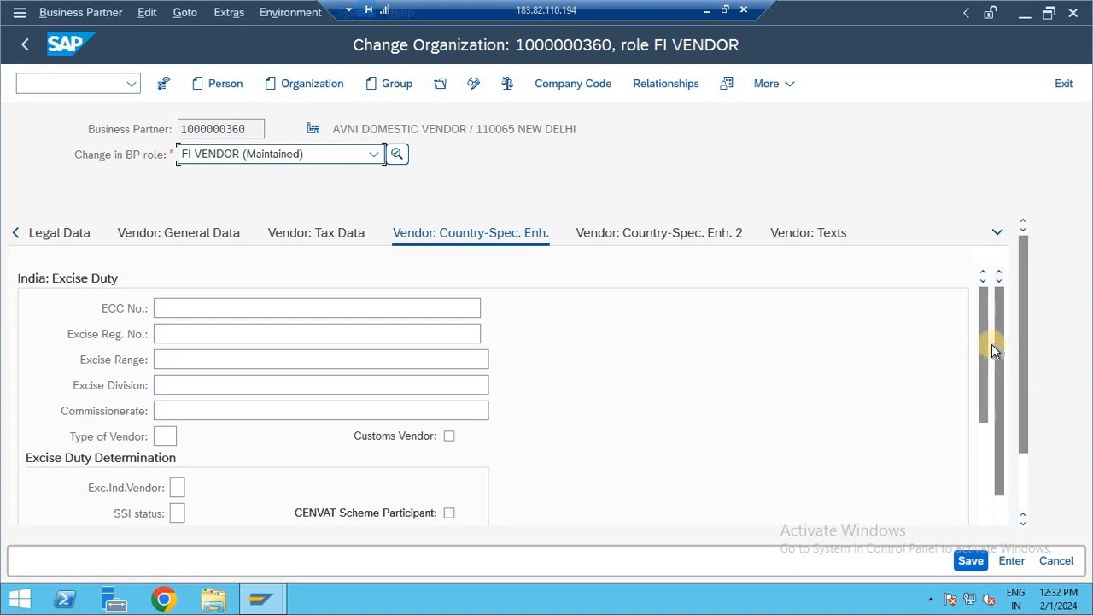
Enter the vendor's PAN number in the India withholding tax data and save the record
drag(983, 354, 976, 498)
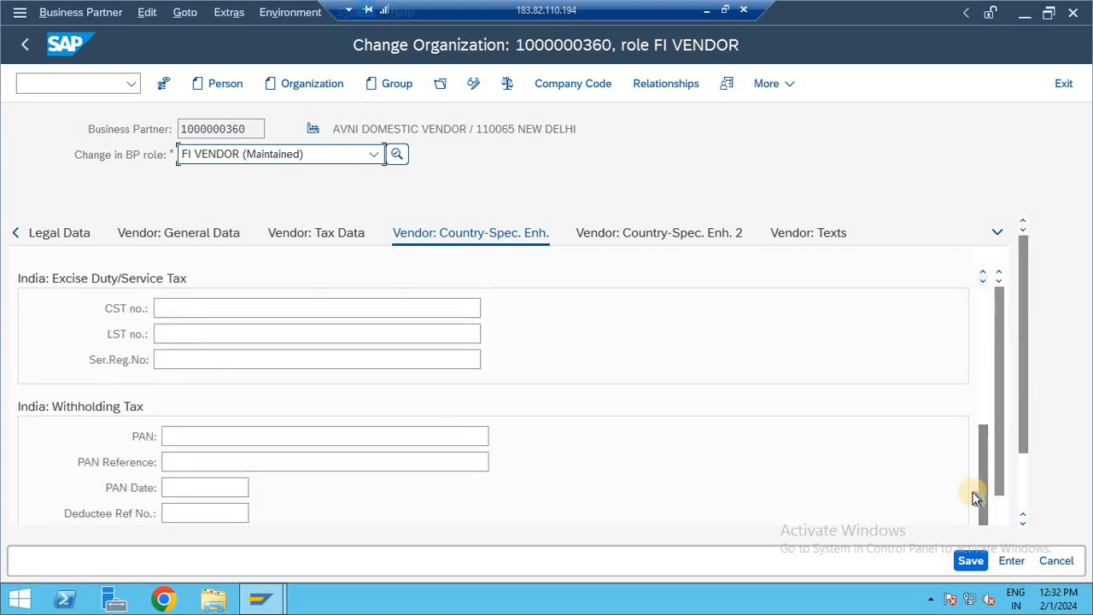
click(418, 437)
text(6)
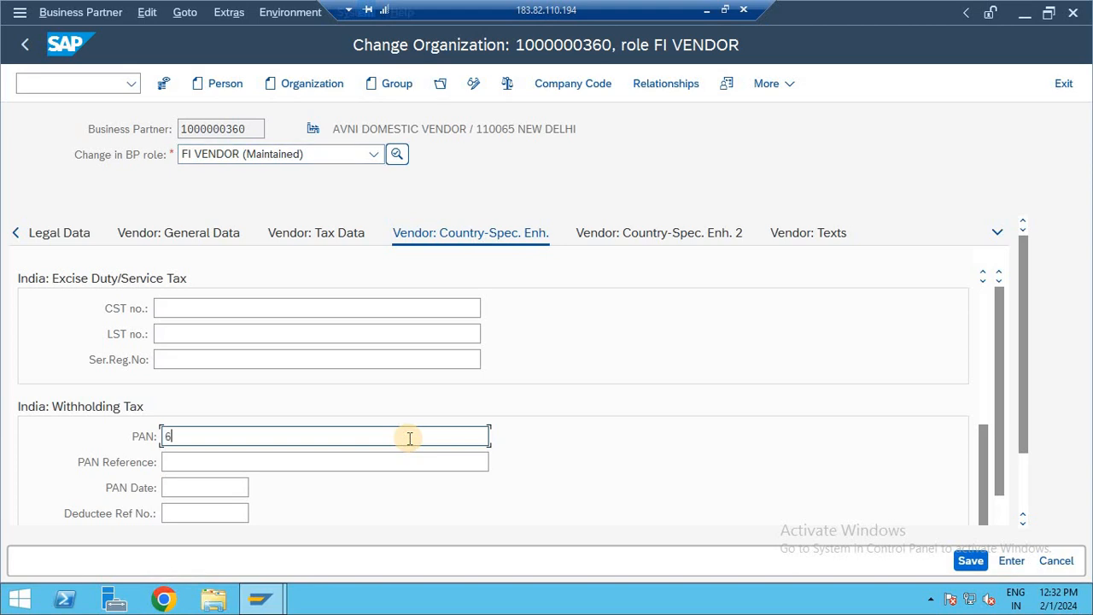
text(547821547)
click(973, 563)
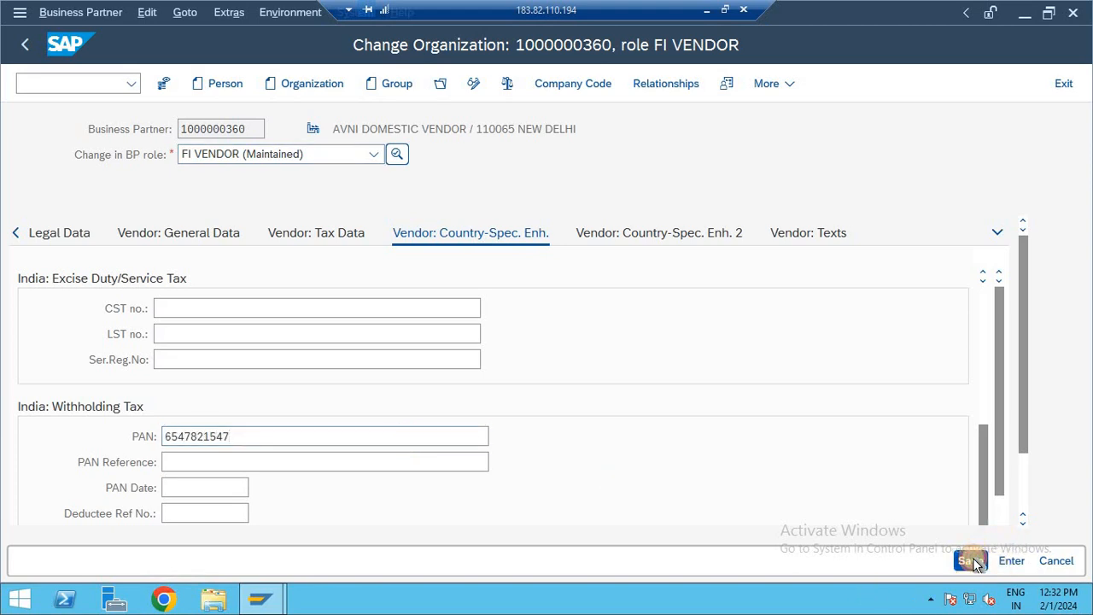
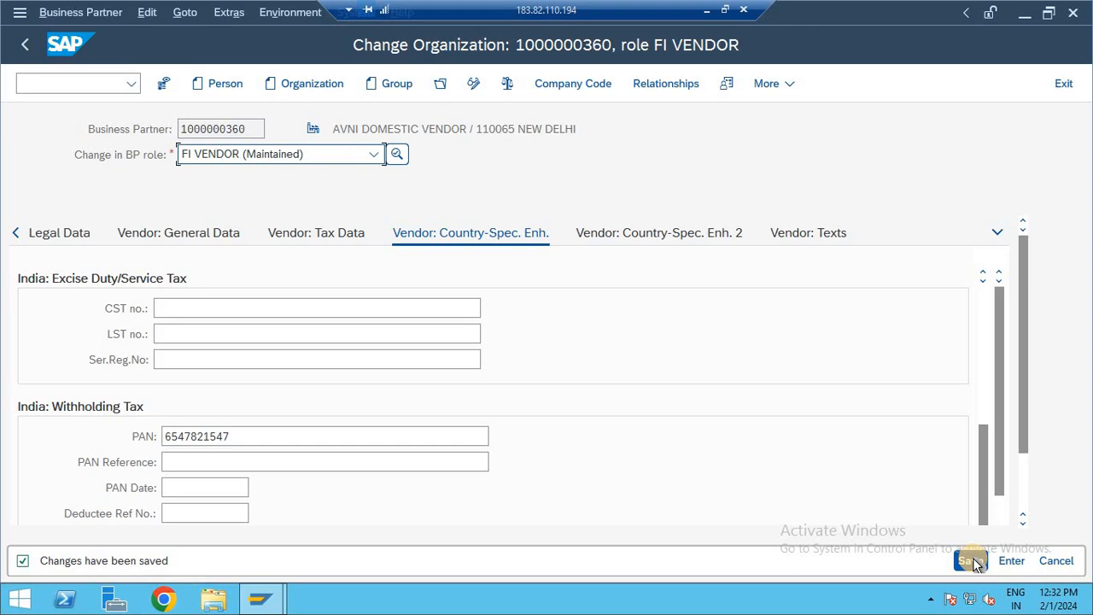
Leave the business partner maintenance and return to the SAP Easy Access screen
click(75, 91)
text(/n)
key(Return)
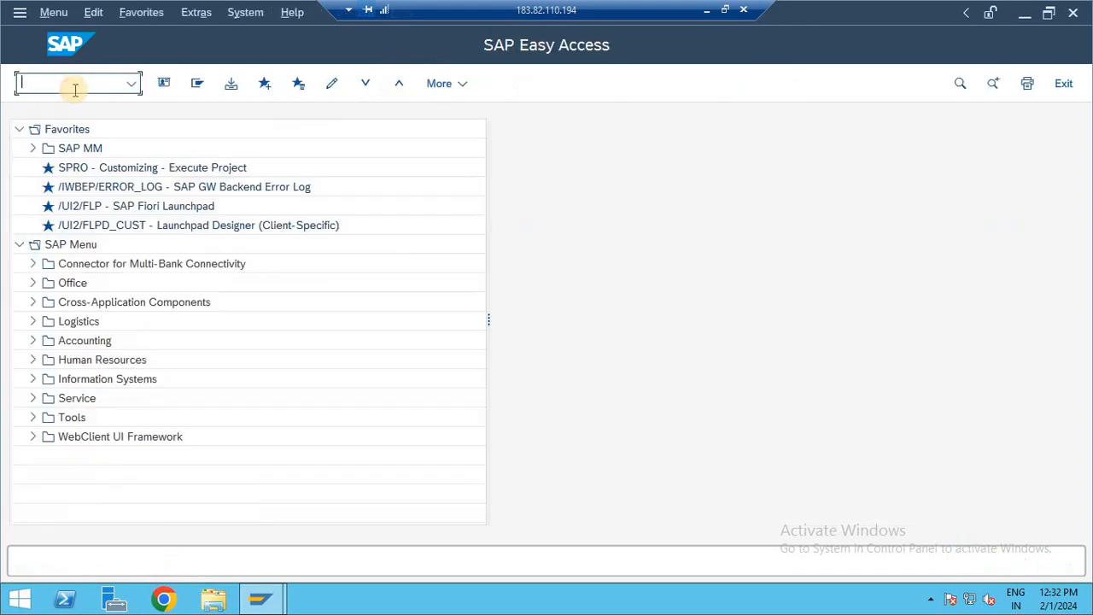
Switch to the Notepad list of configuration steps and complete item 15 as "GL Creation"
click(724, 8)
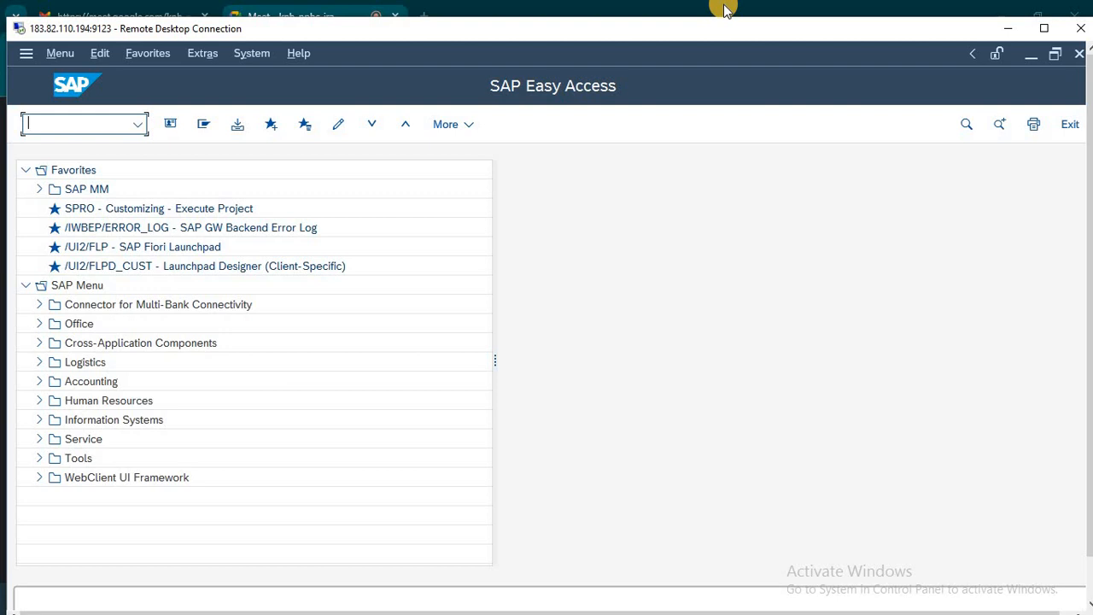
key(alt+Tab)
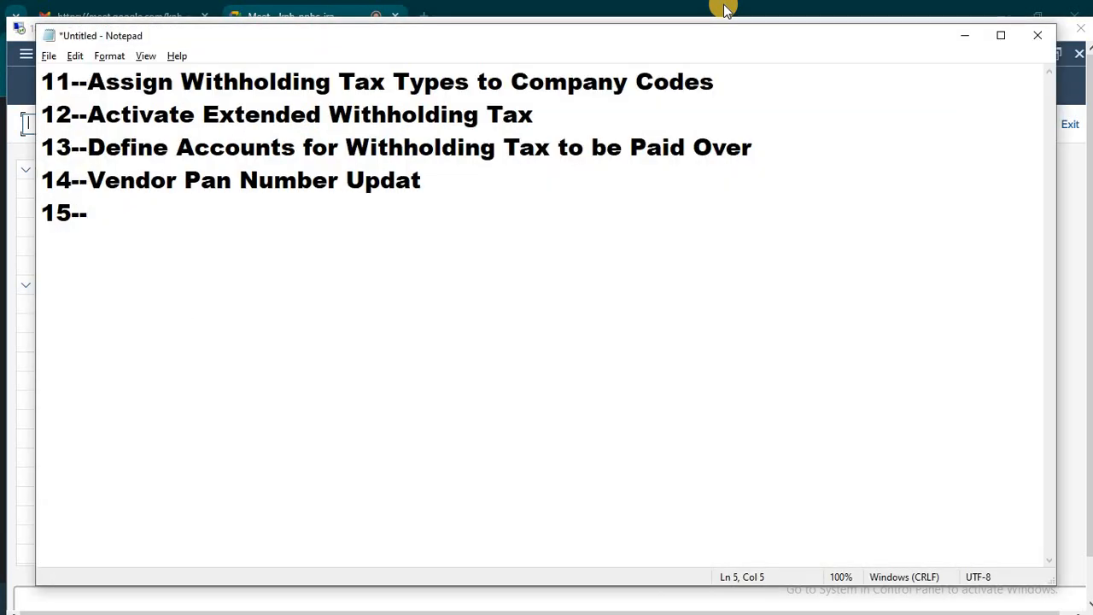
text(GL CREA)
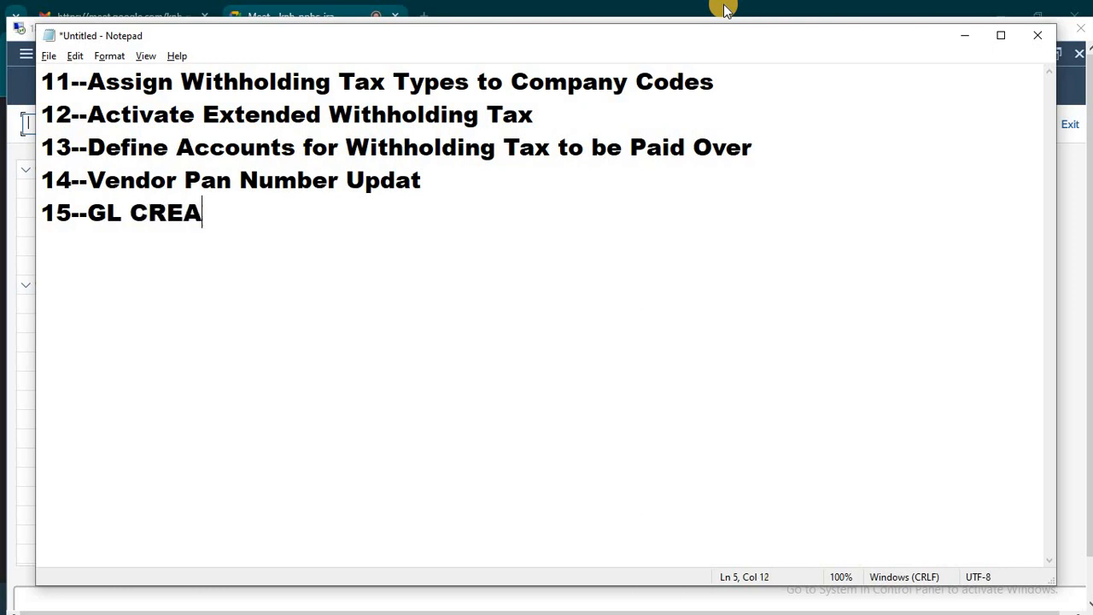
text(TON)
key(BackSpace)
key(BackSpace)
key(BackSpace)
key(BackSpace)
key(BackSpace)
key(BackSpace)
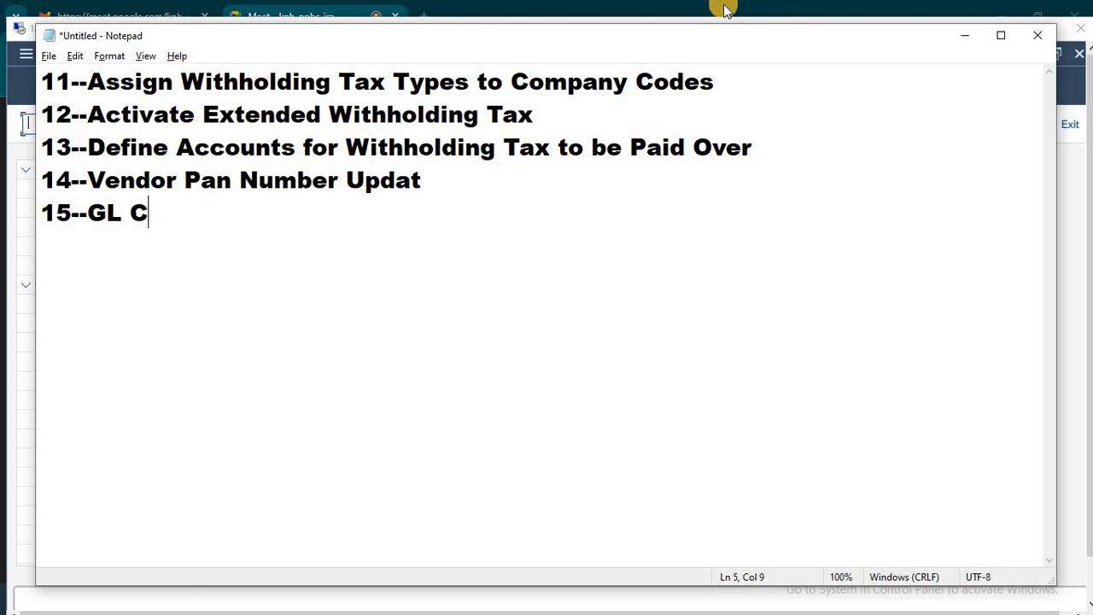
key(BackSpace)
key(BackSpace)
text(Creation)
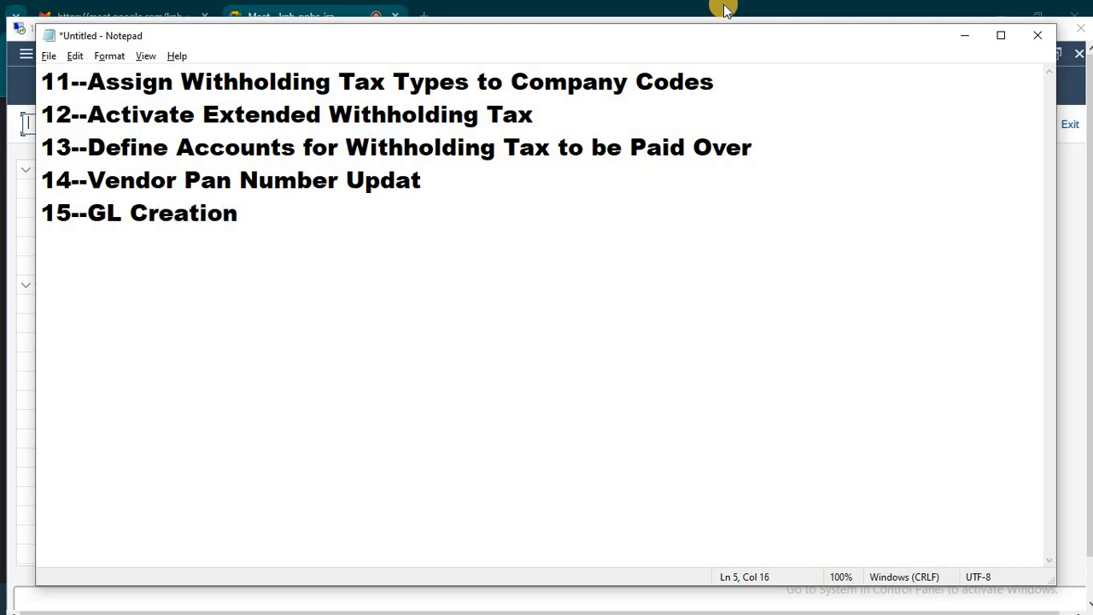
Add item 16 "FB60 TDS INVOICE" to the notes and switch back to the SAP session
key(Return)
text(16--fb)
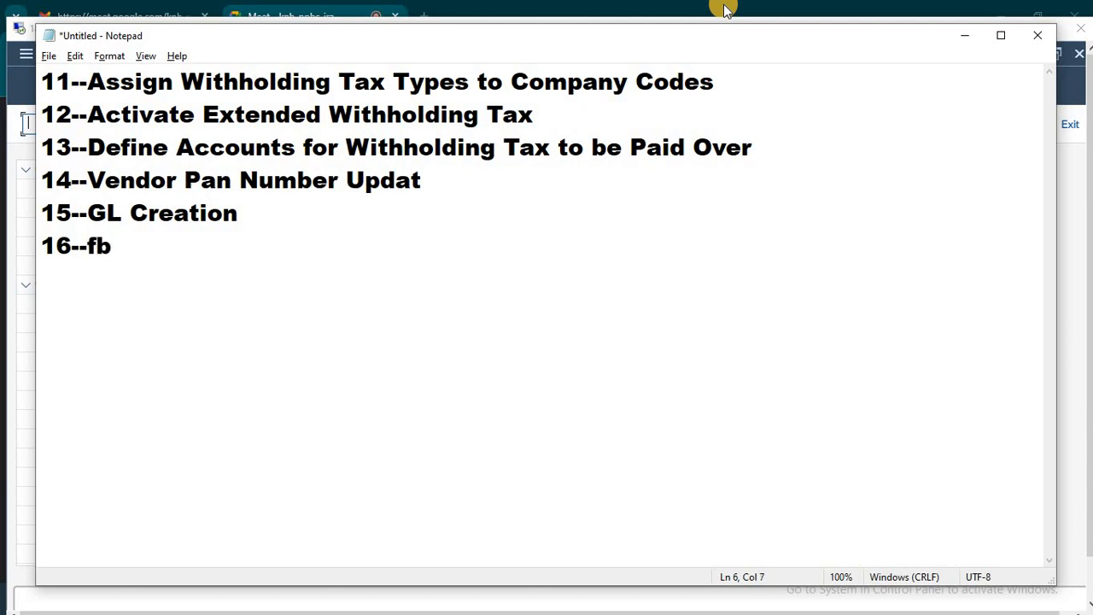
key(BackSpace)
key(BackSpace)
text(FB60)
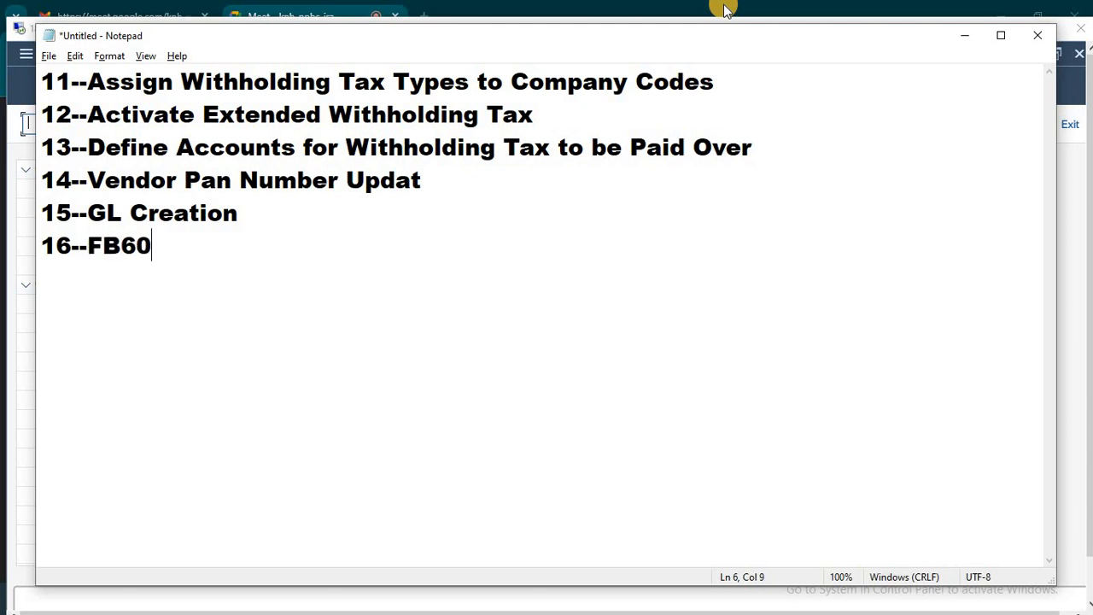
text( TDS INVO)
key(BackSpace)
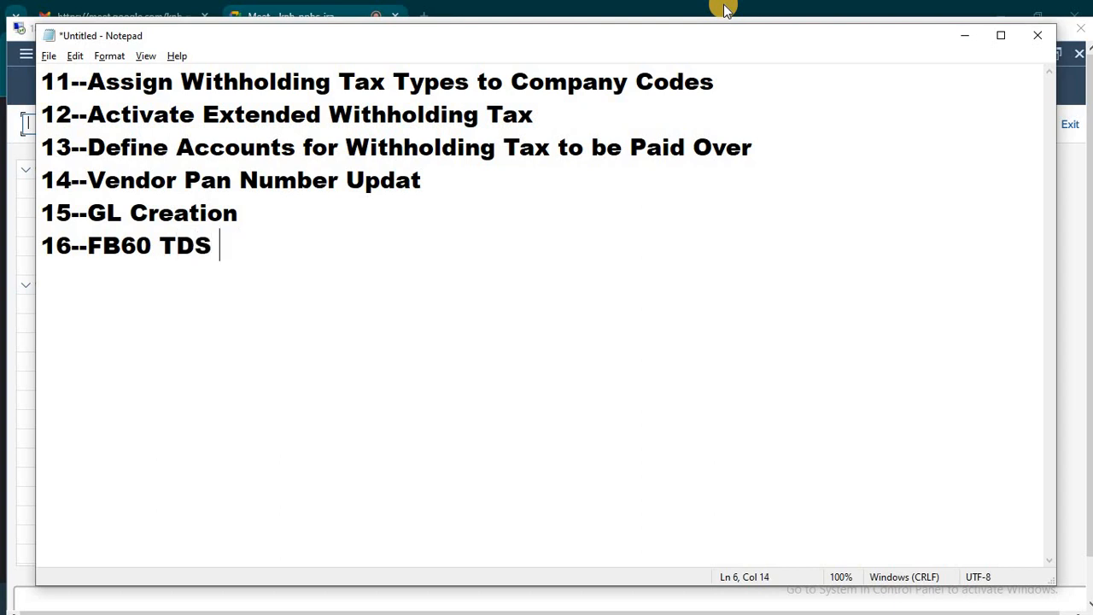
text(INVOICE)
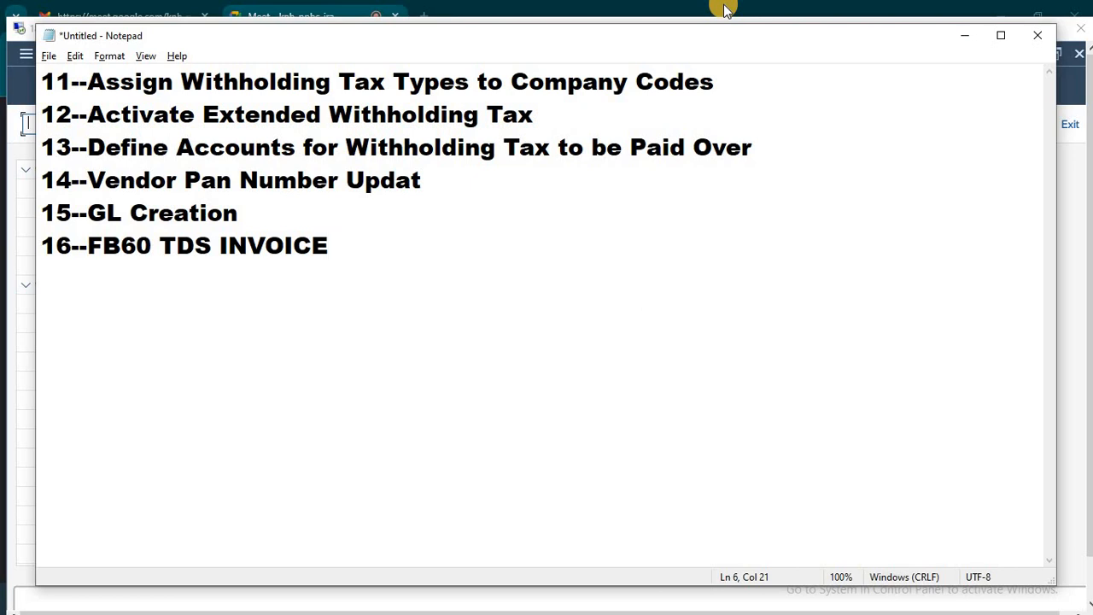
key(alt+Tab)
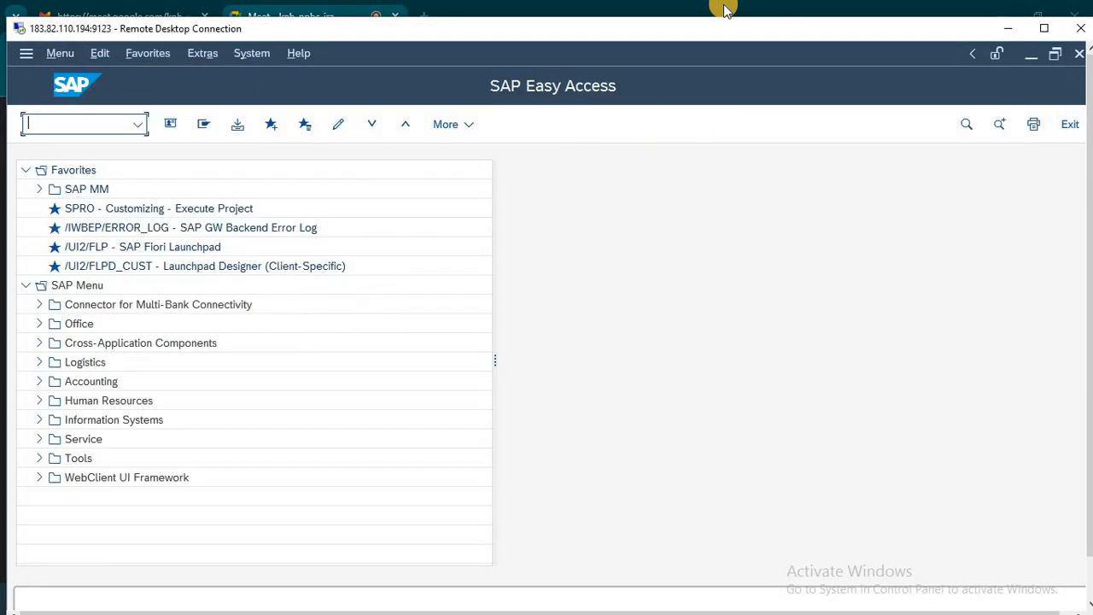
text(FB50)
key(Return)
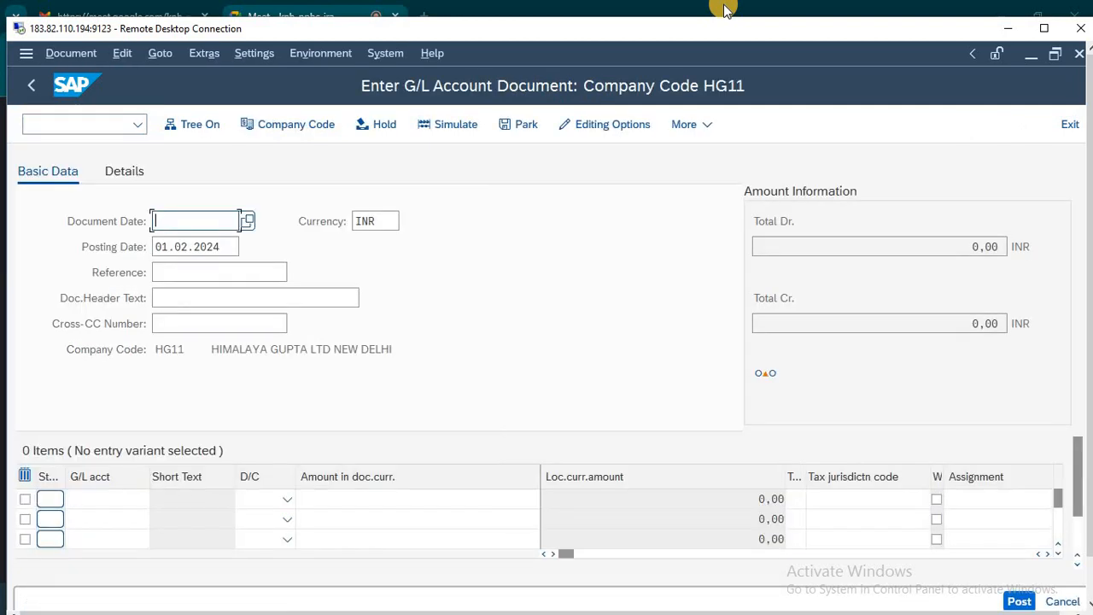
click(76, 124)
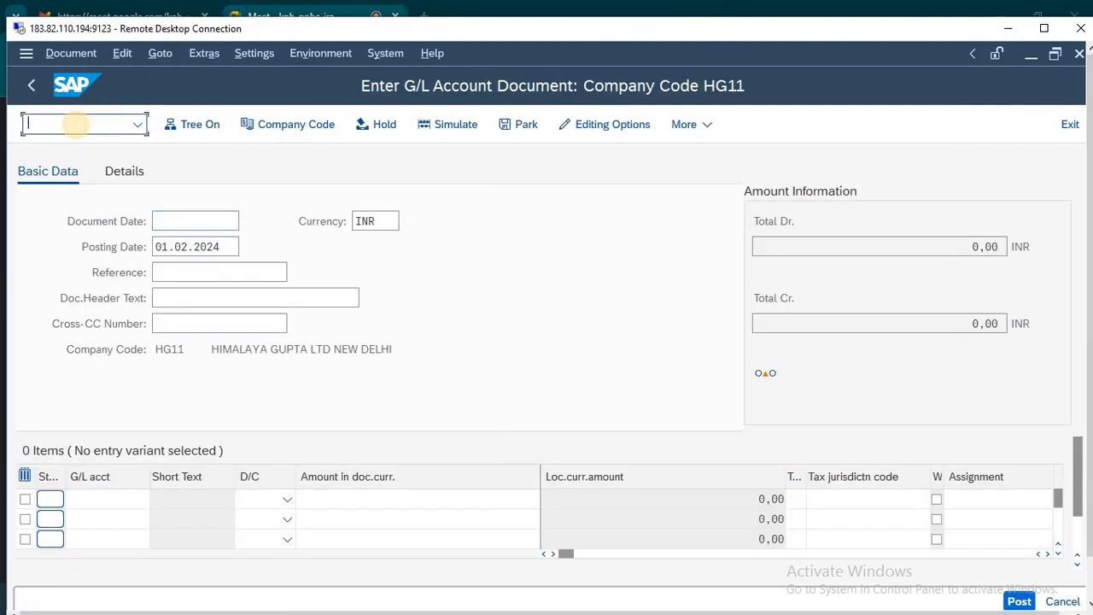
text(/n)
key(Return)
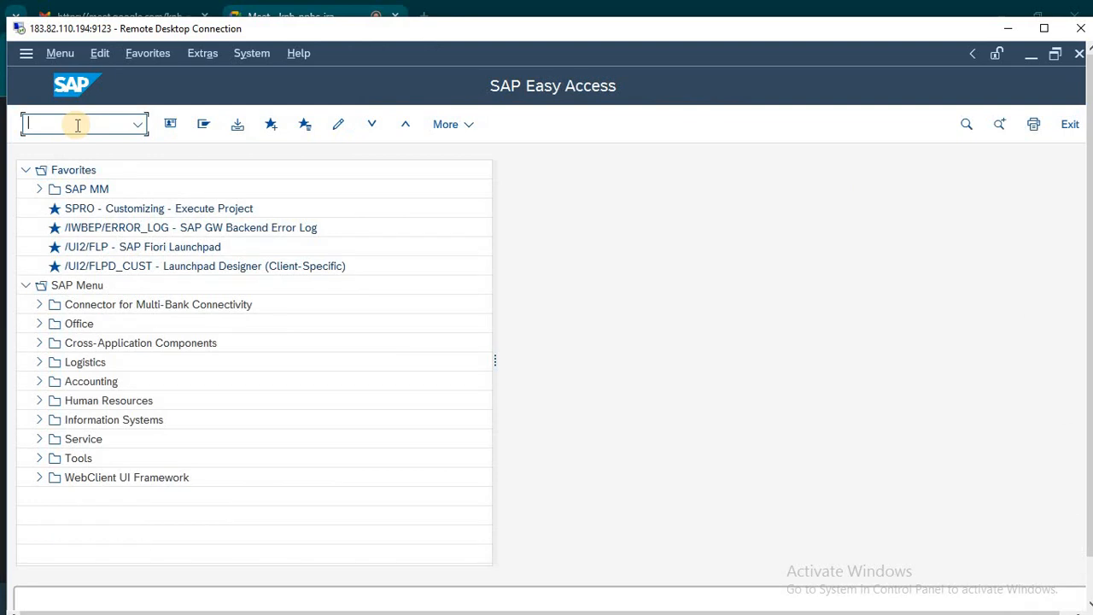
Start the vendor invoice transaction FB60 and hide the tree of held documents
text(FB60)
key(Return)
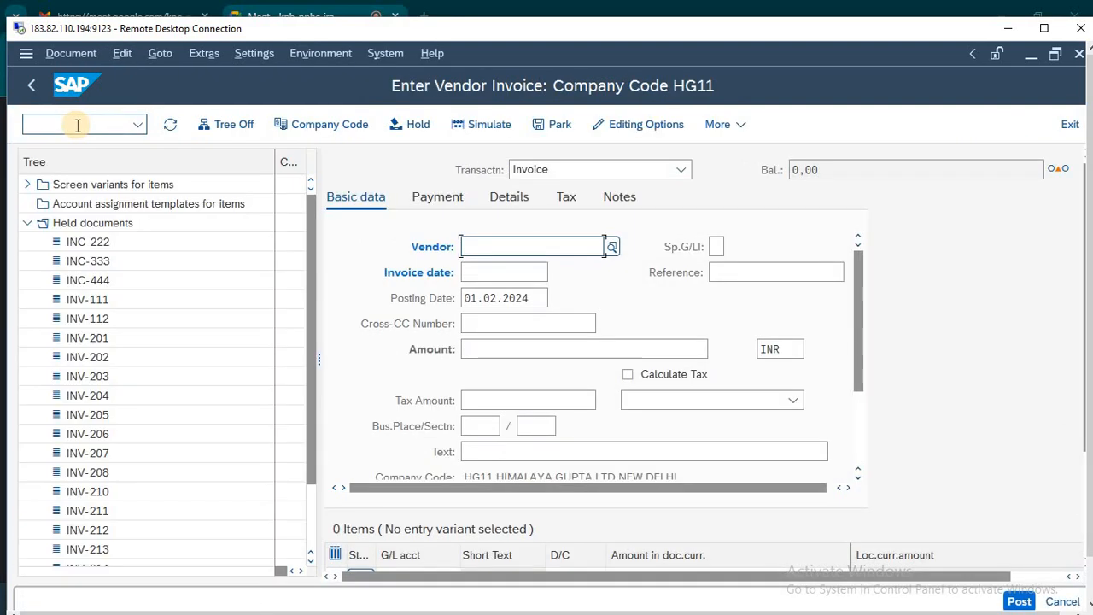
click(225, 124)
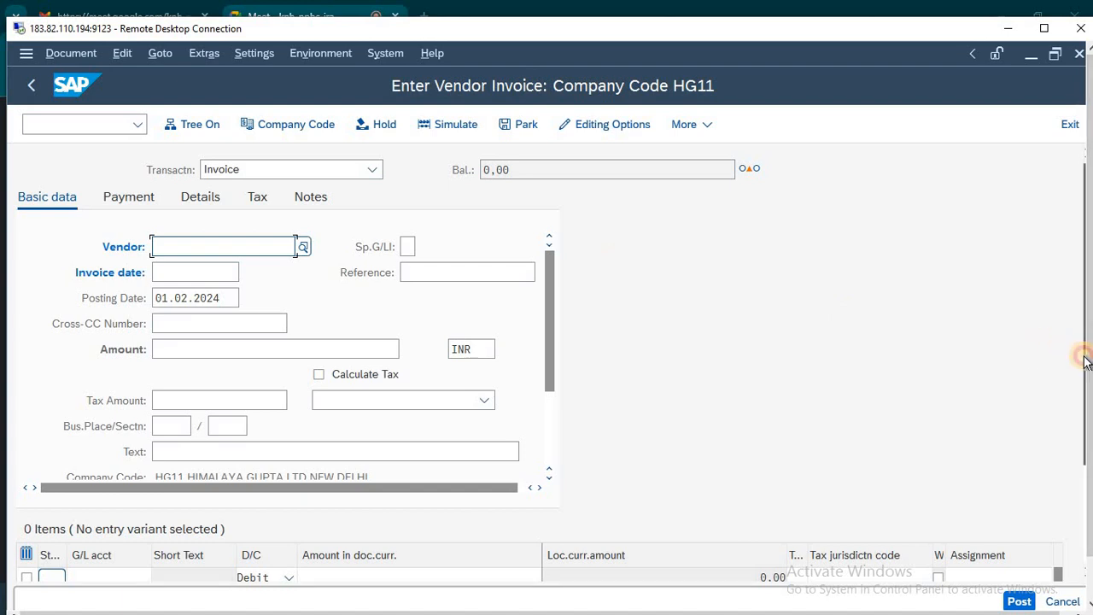
drag(1083, 354, 1082, 313)
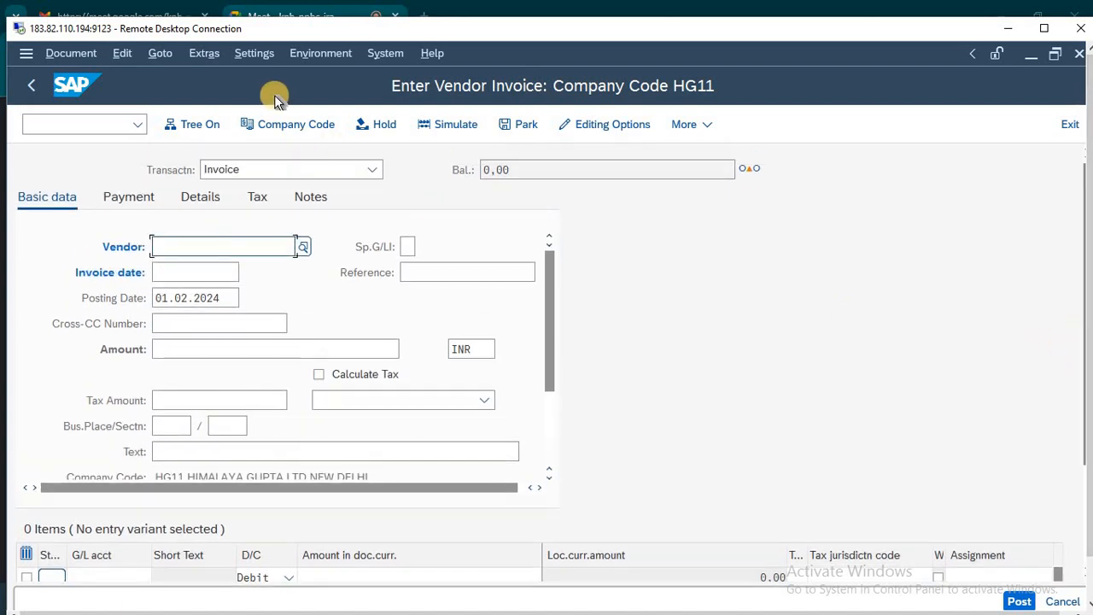
Change the company code of the vendor invoice entry to NI24
click(288, 123)
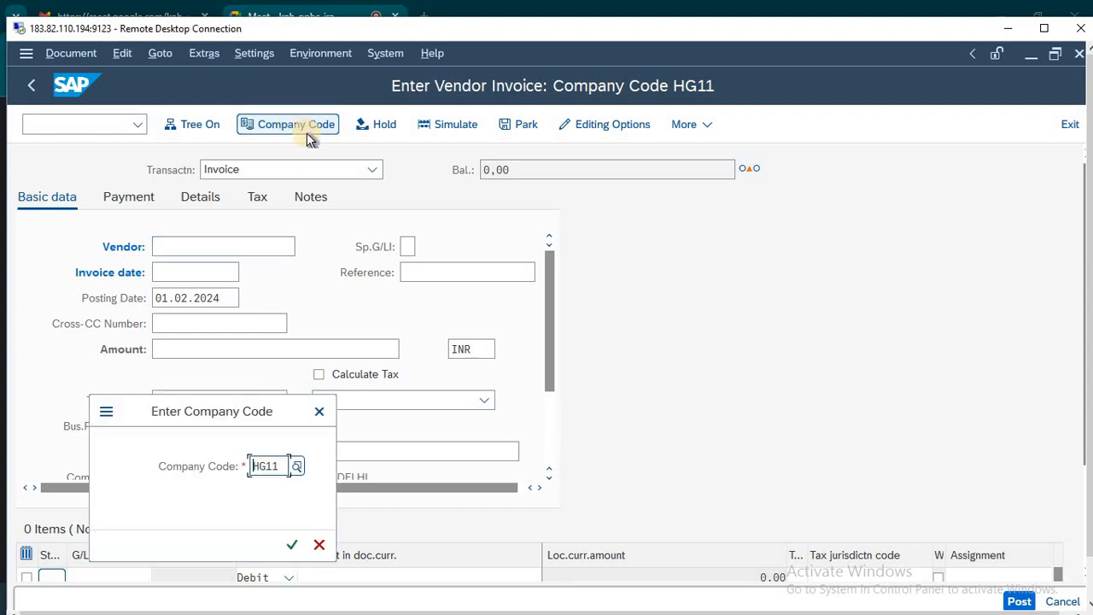
key(Delete)
key(Delete)
key(Delete)
key(Delete)
text(NI24)
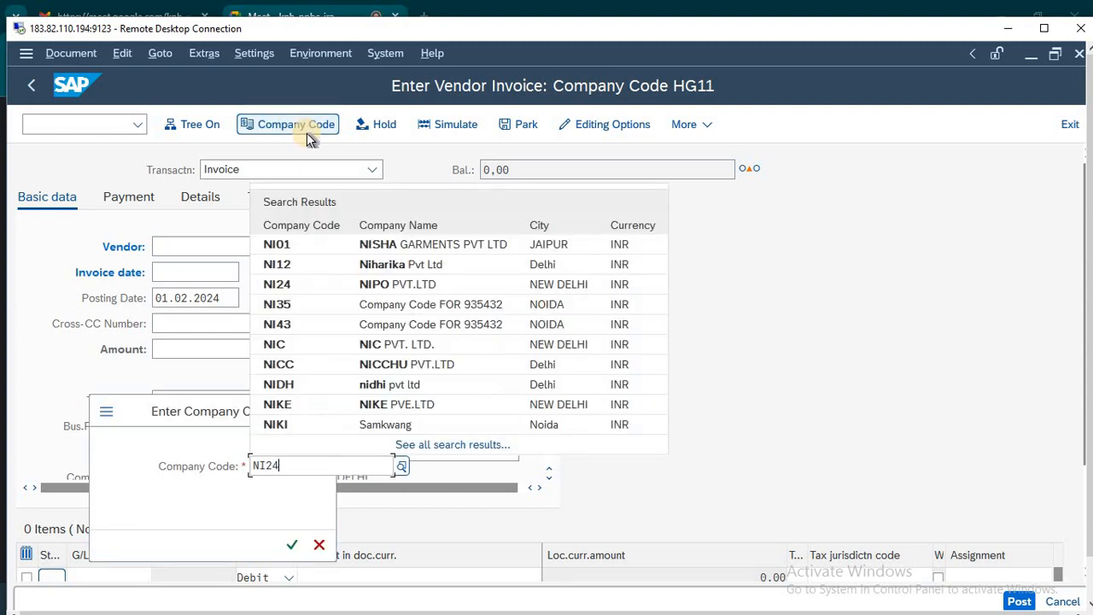
key(Return)
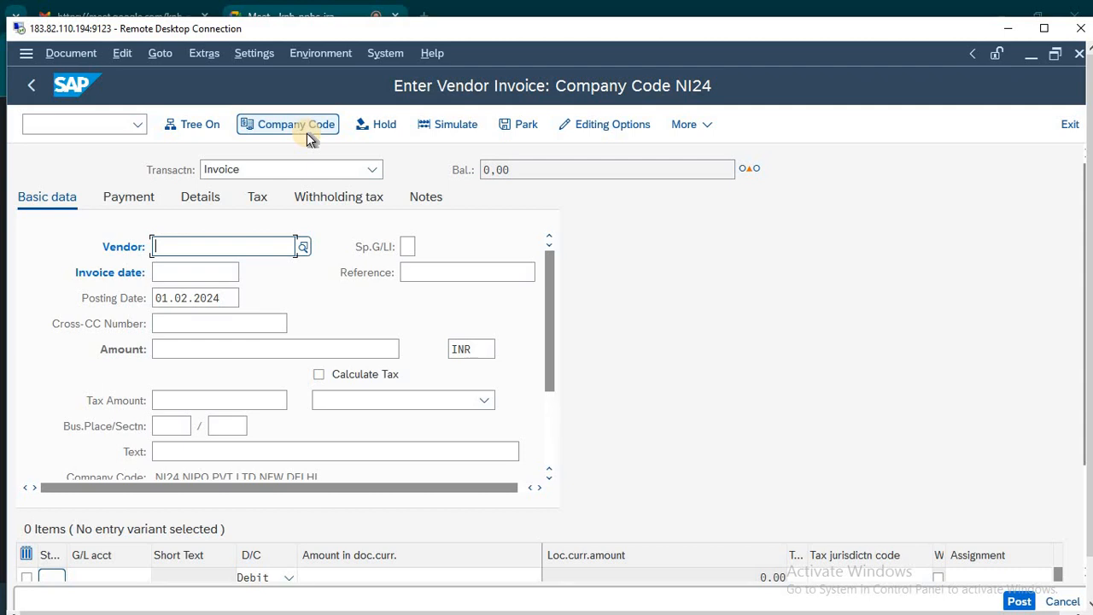
Look up the vendors of company code NI24 and select AVNI DOMESTIC VENDOR for the invoice
click(306, 247)
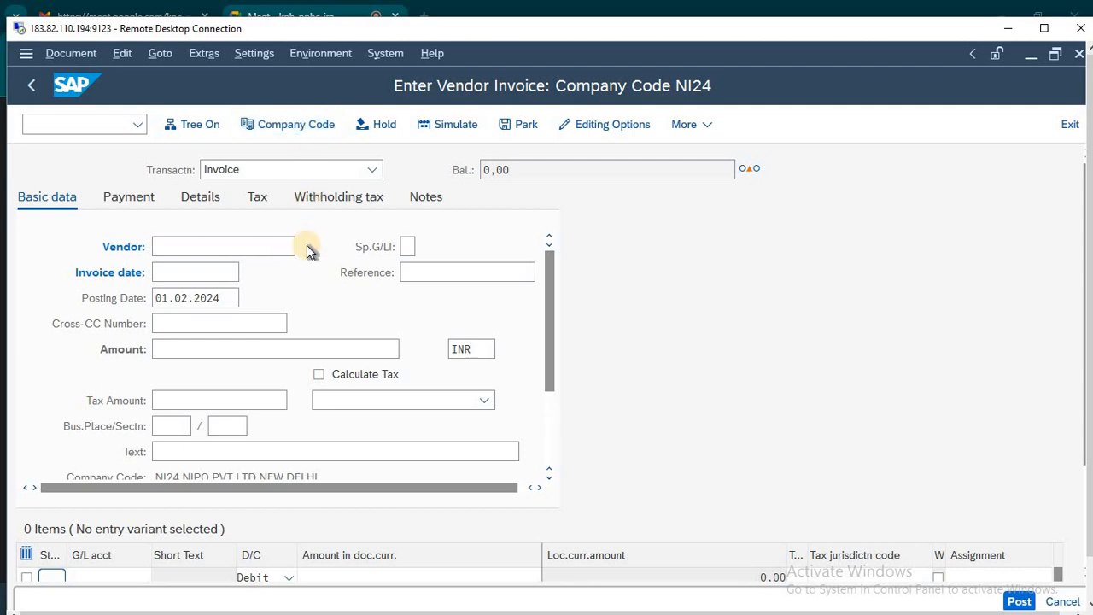
key(Return)
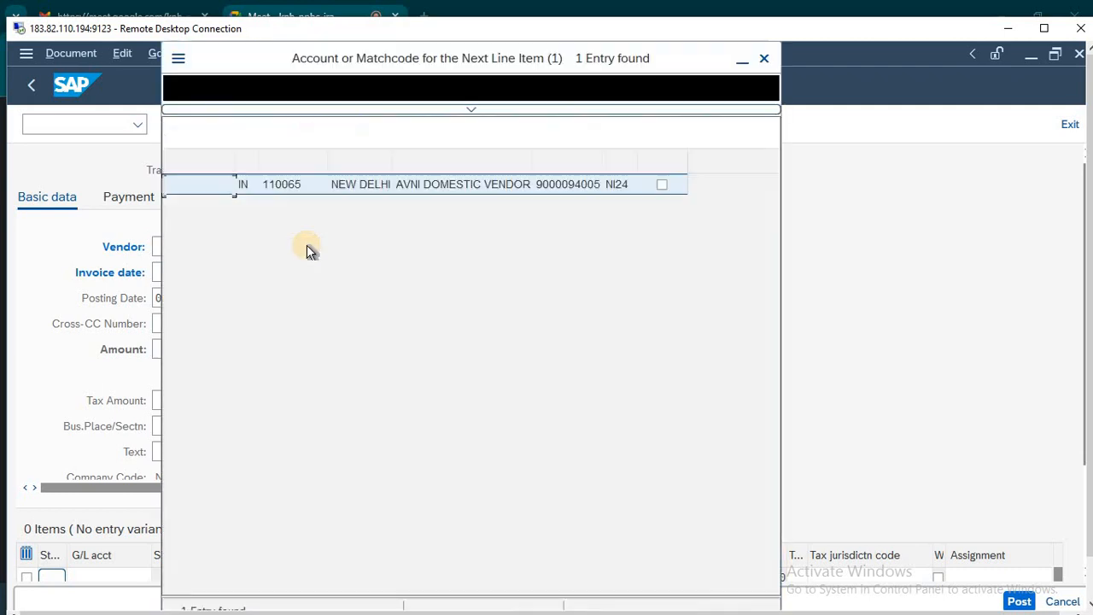
key(Return)
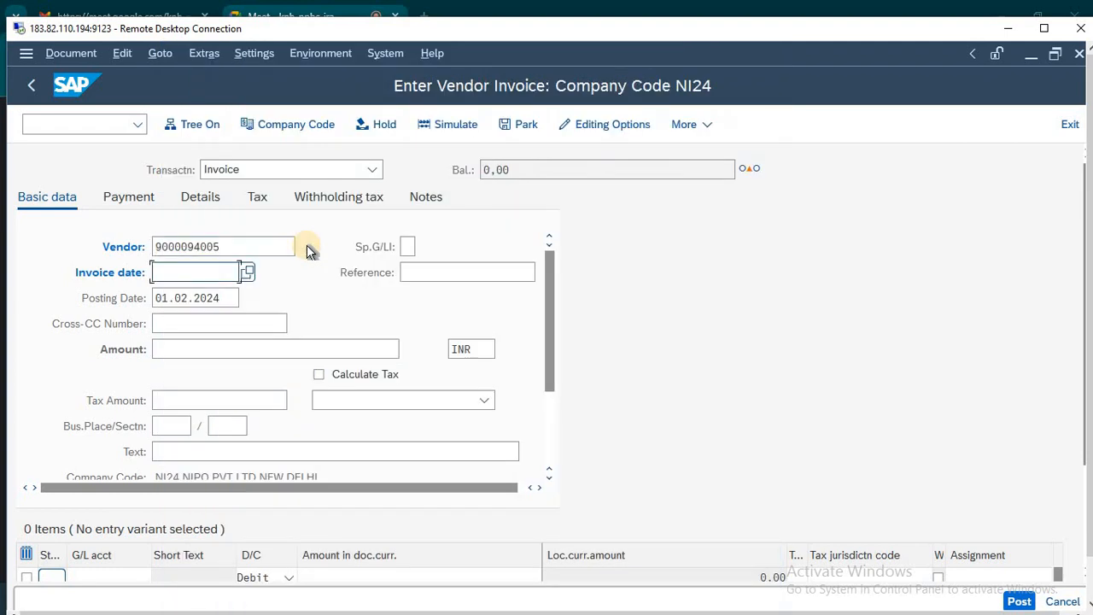
text(5000)
key(BackSpace)
key(BackSpace)
key(BackSpace)
key(BackSpace)
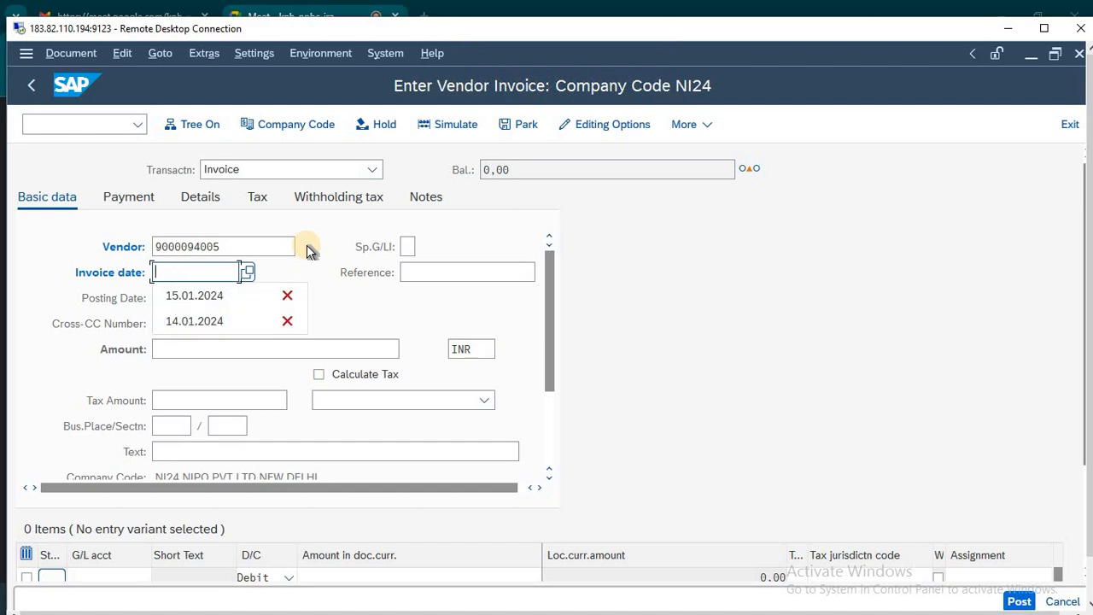
Set the invoice date to 01.02.2024 and the invoice amount to 7400
click(245, 274)
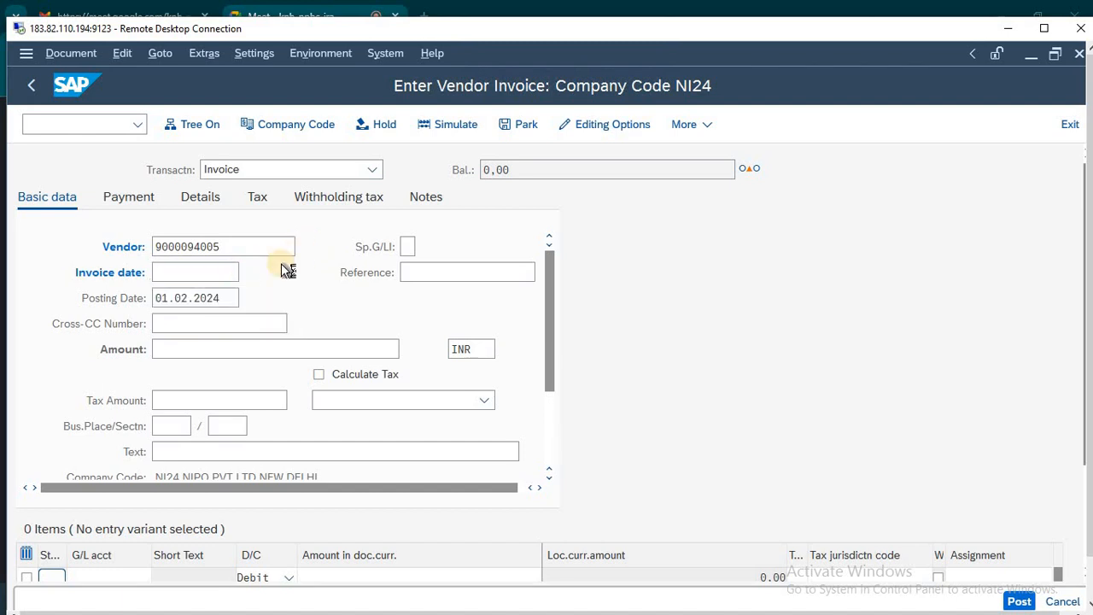
double_click(293, 416)
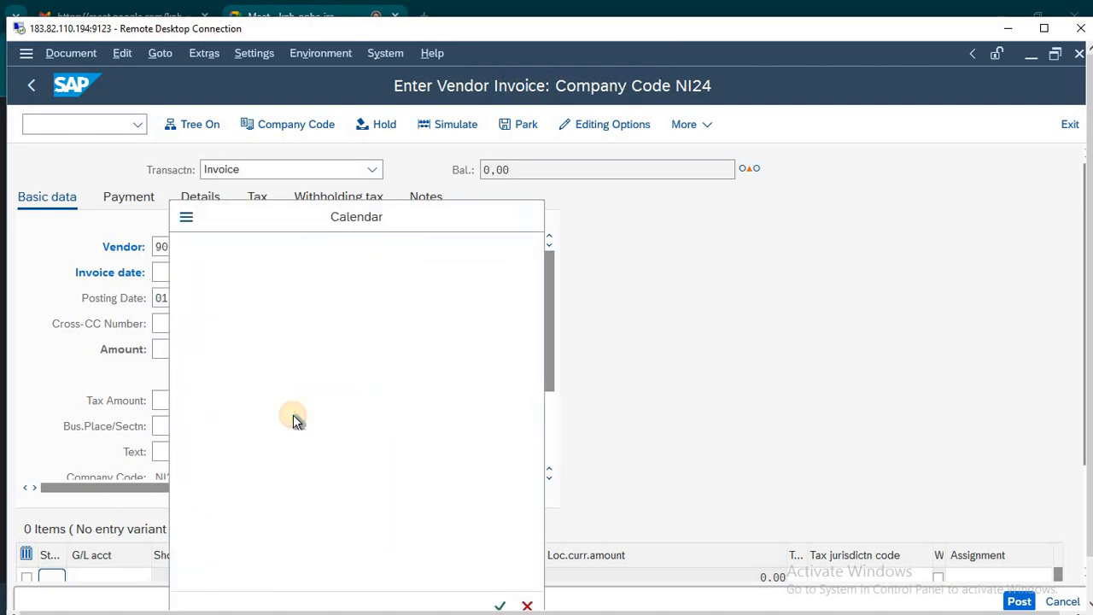
click(230, 346)
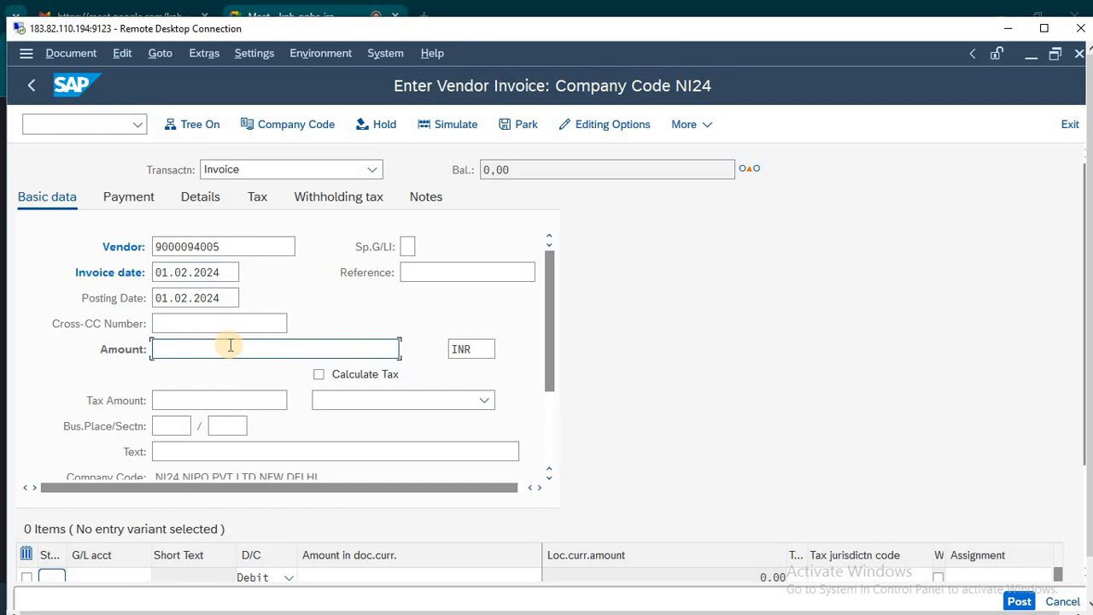
text(7400)
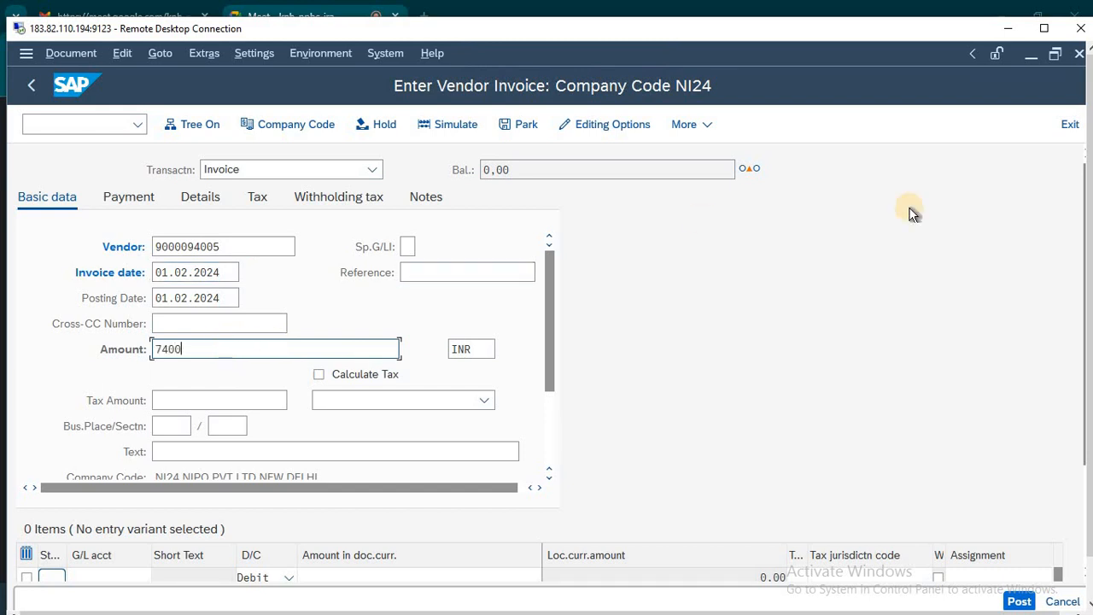
Look up the G/L accounts of company code NI24 and assign account 411 PROFESSIONAL TECHNICAL SERVICE to the first line item
drag(1082, 231, 1018, 276)
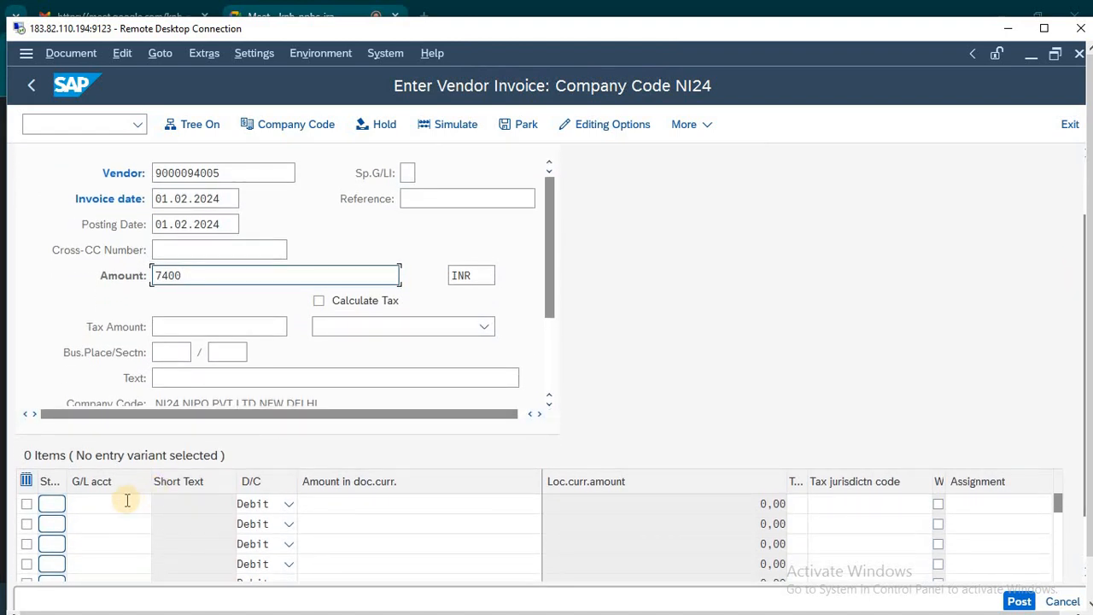
click(126, 500)
click(161, 511)
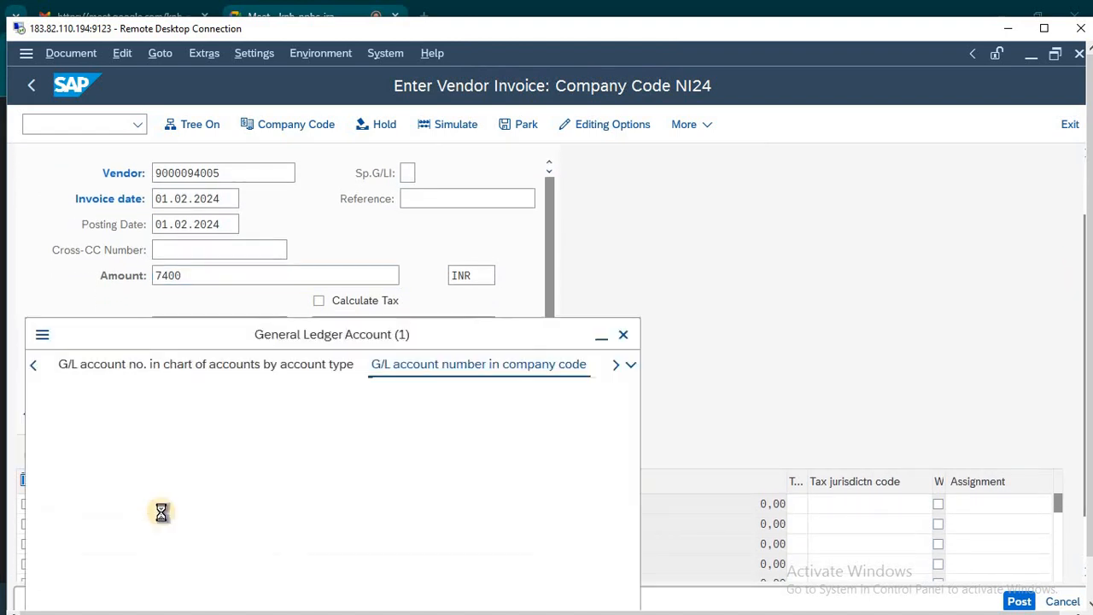
key(Return)
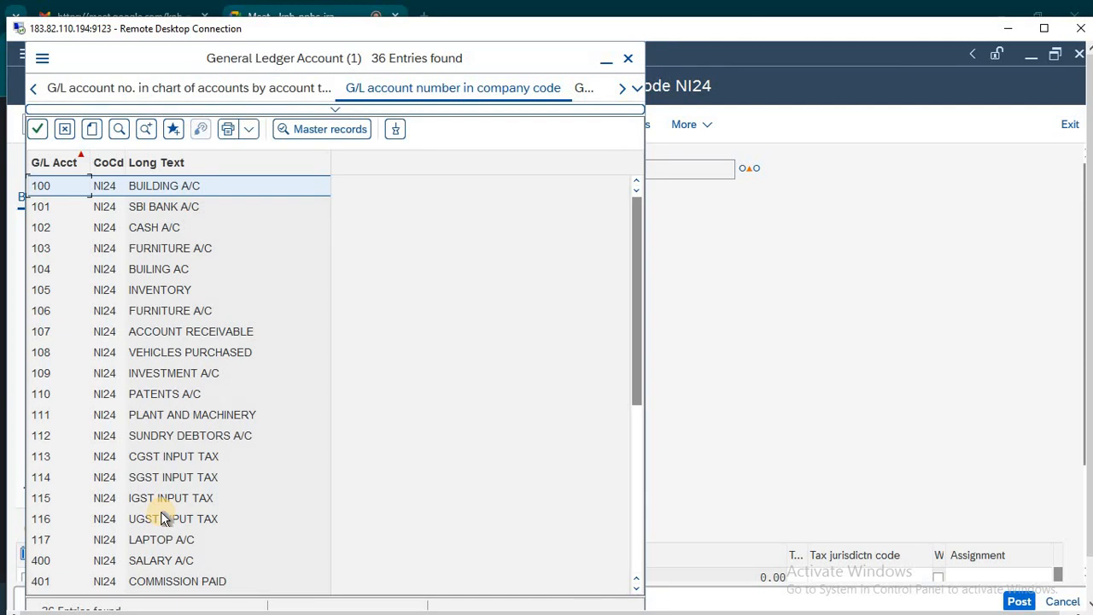
key(Down)
key(Down)
key(Down)
key(Down)
key(Down)
key(Down)
key(Down)
key(Down)
key(Down)
key(Down)
key(Down)
key(Down)
key(Down)
key(Down)
key(Down)
key(Down)
key(Down)
key(Down)
key(Down)
key(Down)
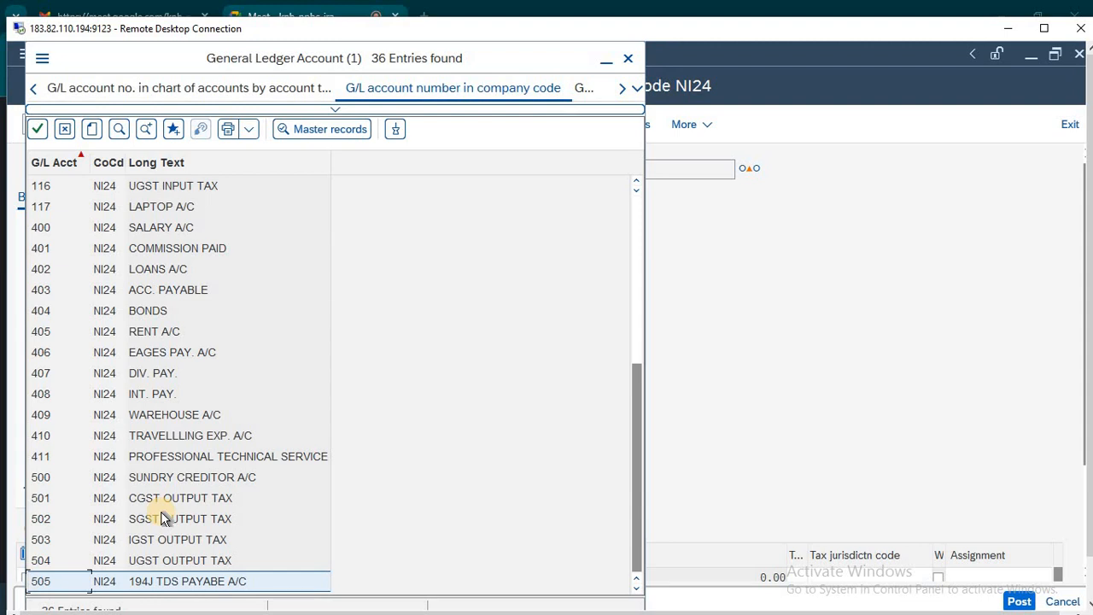
key(Up)
key(Up)
key(Up)
key(Up)
key(Up)
key(Up)
key(Up)
key(Up)
key(Up)
key(Up)
key(Up)
key(Up)
key(Up)
key(Up)
key(Up)
key(Up)
key(Up)
key(Up)
key(Up)
key(Up)
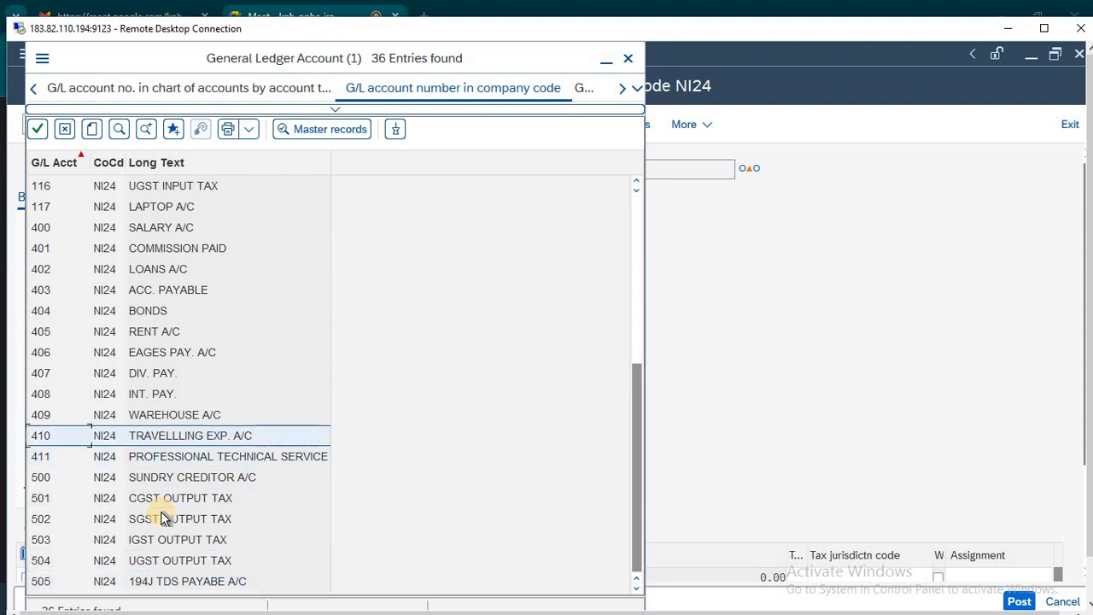
key(Up)
key(Up)
key(Up)
key(Up)
key(Up)
key(Up)
key(Up)
key(Up)
key(Up)
key(Up)
key(Up)
key(Up)
key(Up)
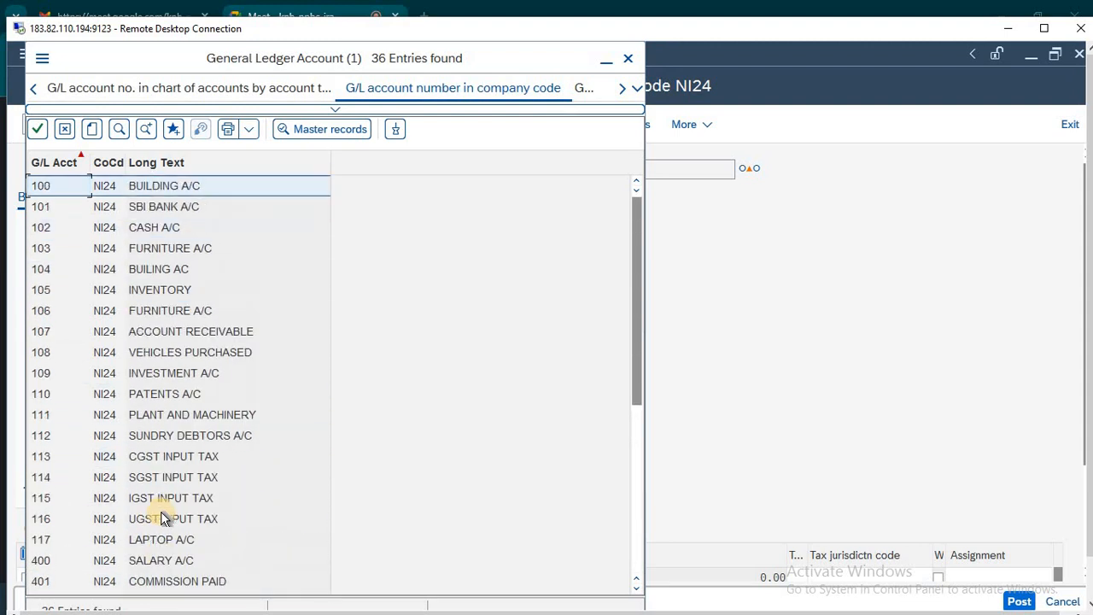
key(Down)
key(Down)
key(Down)
key(Down)
key(Down)
key(Down)
key(Down)
key(Down)
key(Down)
key(Down)
key(Down)
key(Down)
key(Down)
key(Down)
key(Down)
key(Down)
key(Down)
key(Down)
key(Down)
key(Down)
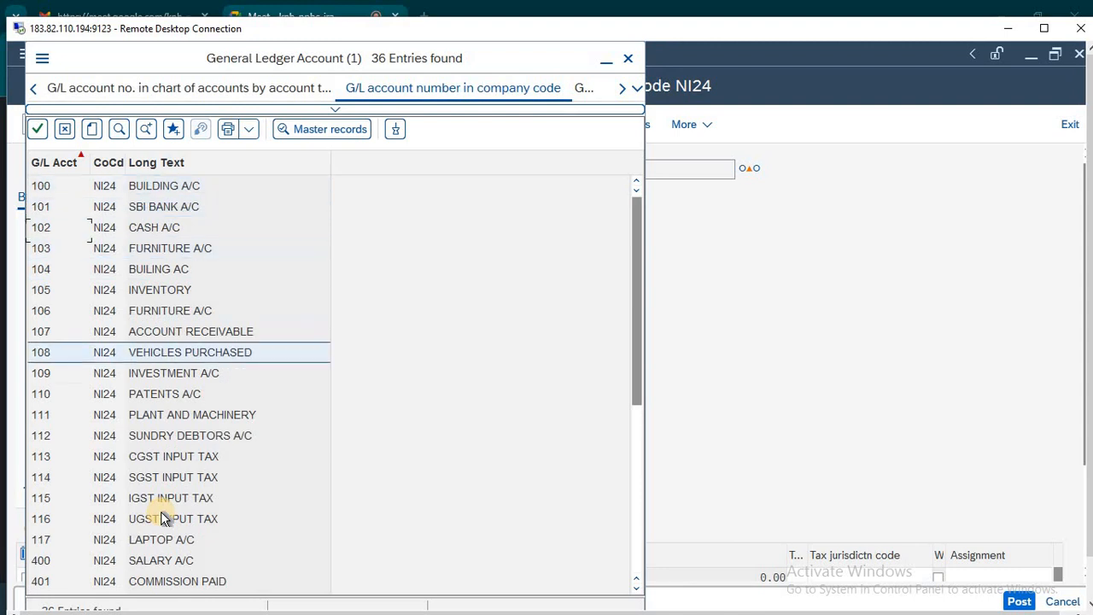
key(Down)
key(Down)
key(Down)
key(Down)
key(Down)
key(Down)
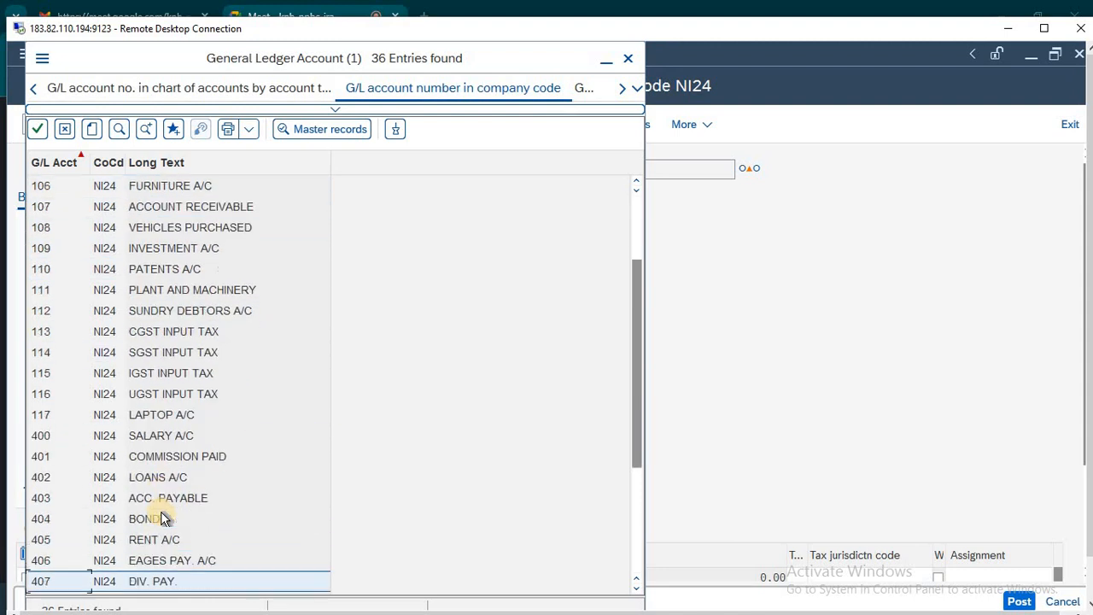
key(Up)
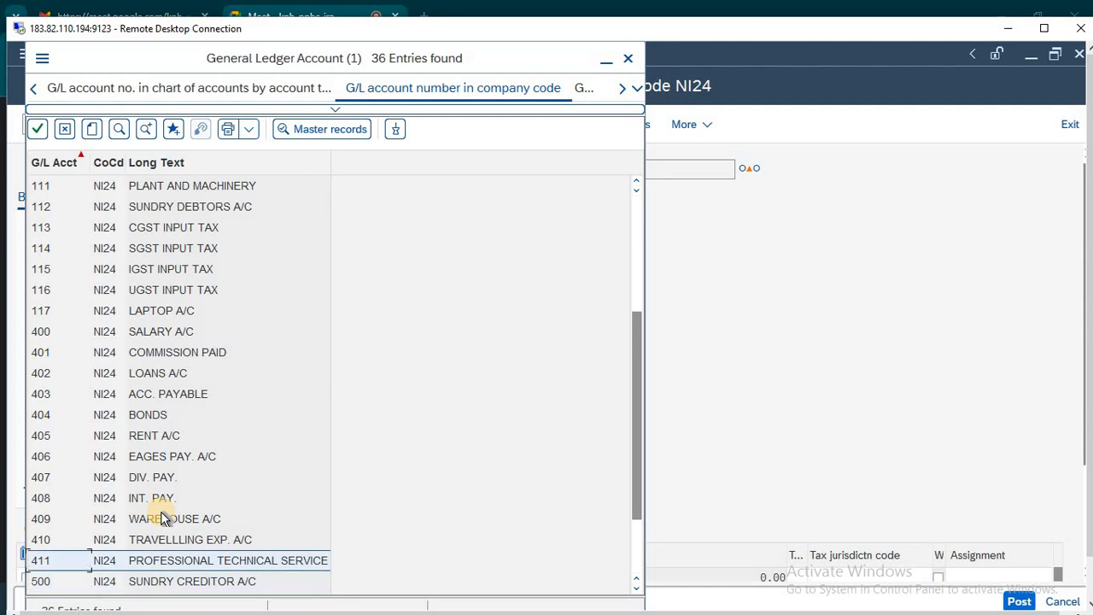
key(Return)
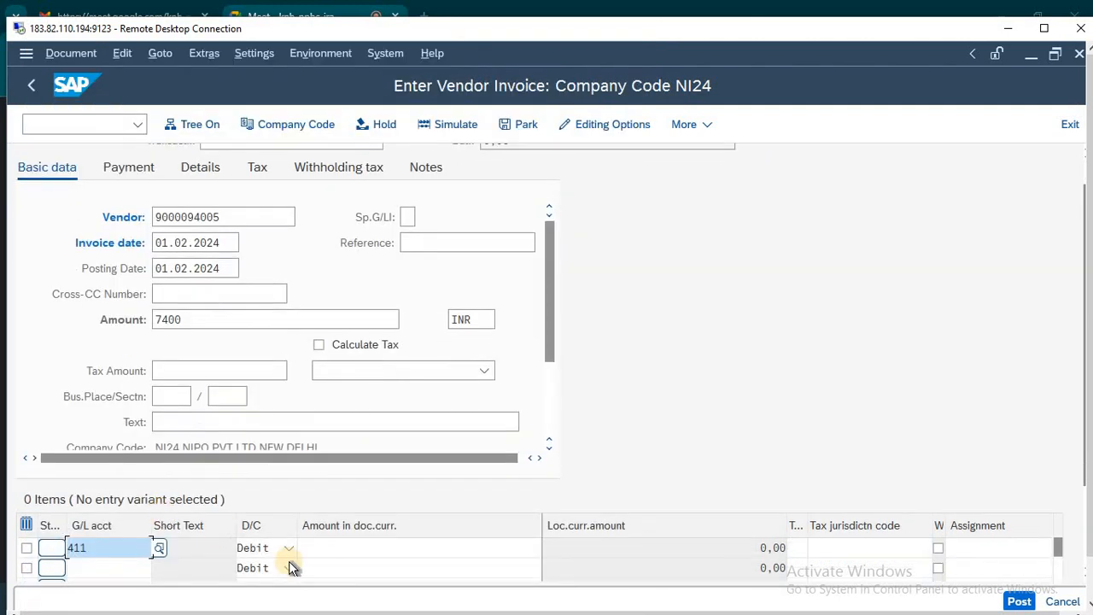
Enter a debit amount of 7400 in document currency for the account 411 line item
click(363, 549)
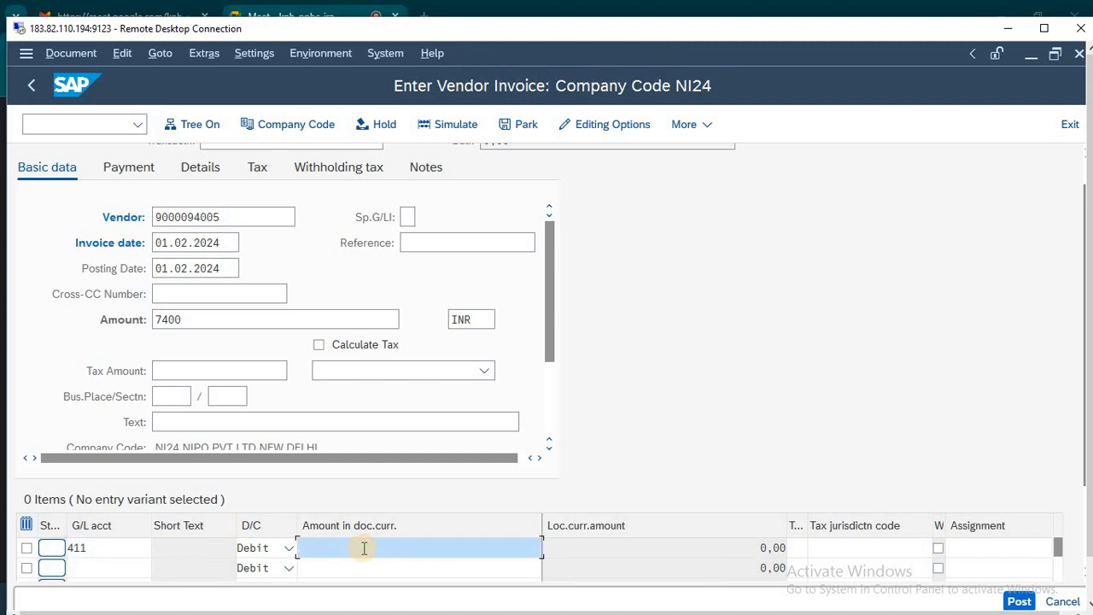
text(71)
key(BackSpace)
key(BackSpace)
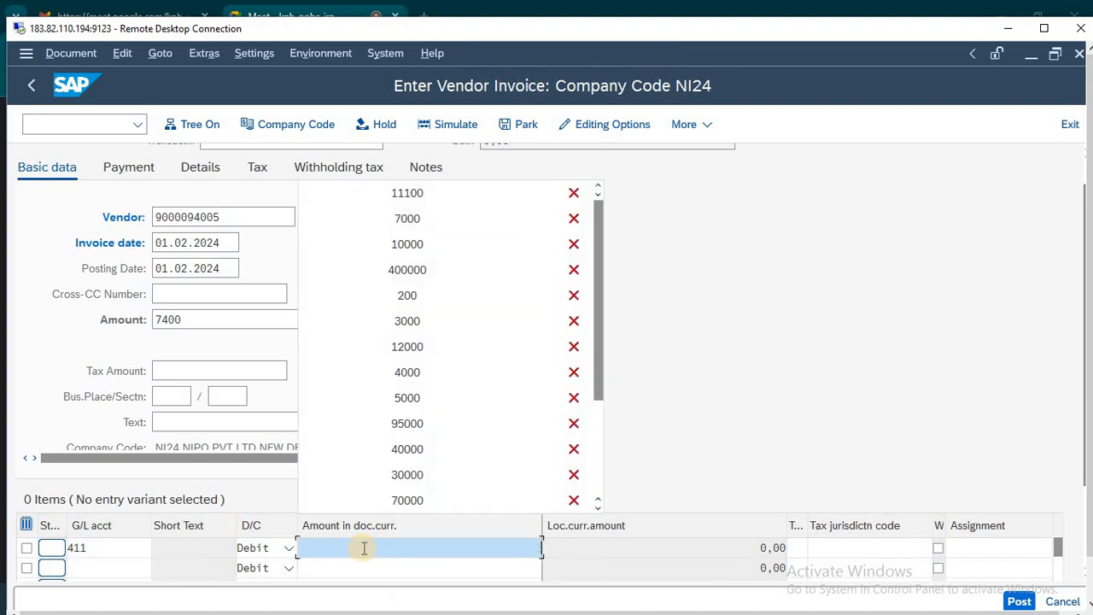
text(7400)
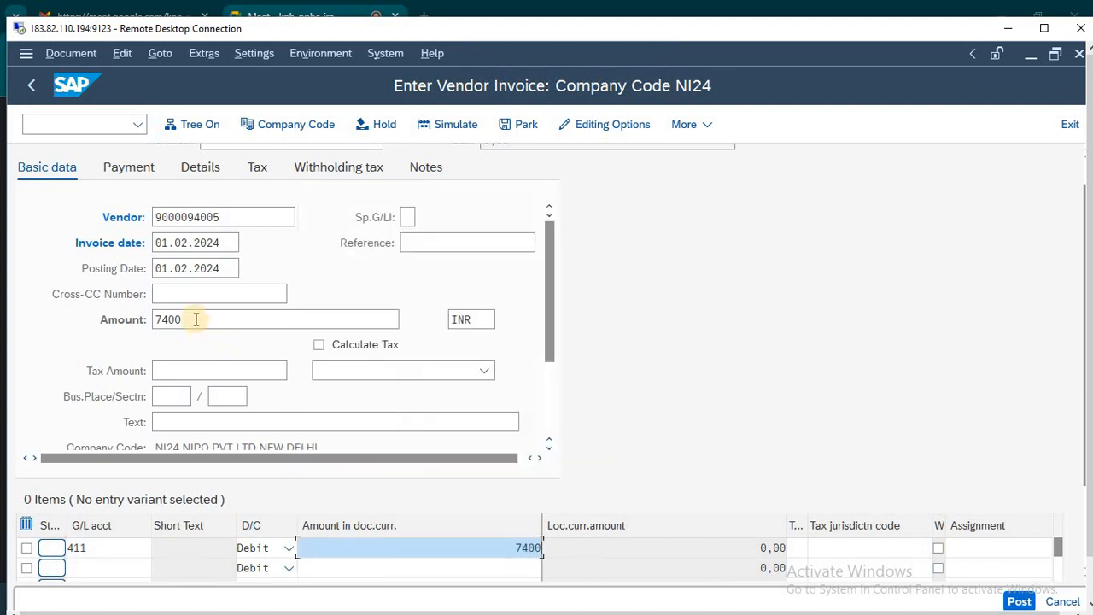
Set both the invoice amount and the account 411 line item amount to 180000 and check the entries
click(195, 319)
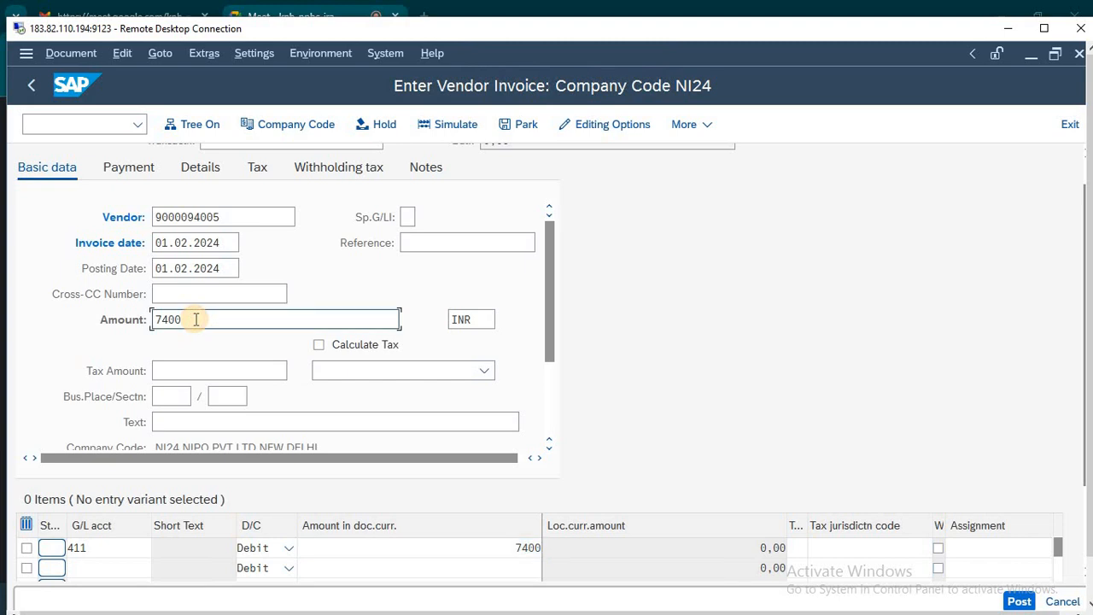
drag(195, 319, 122, 317)
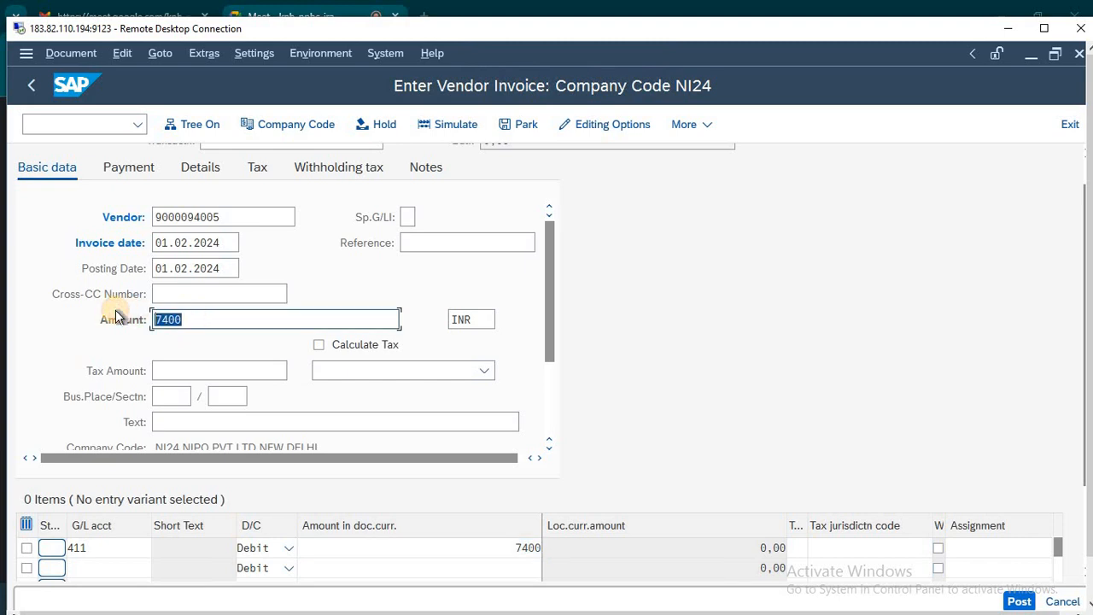
text(1800)
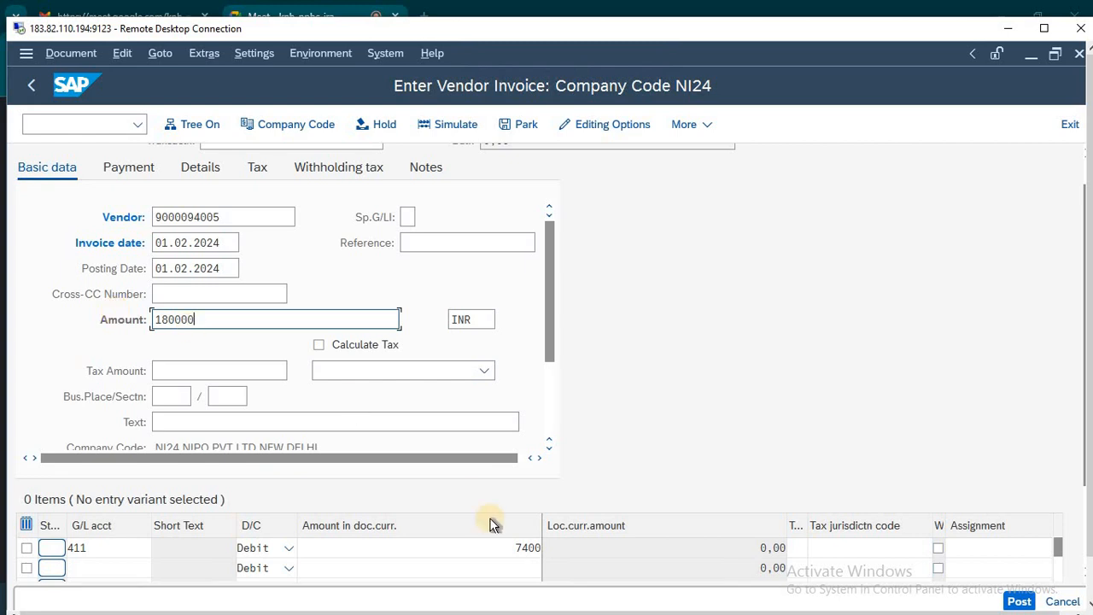
click(461, 551)
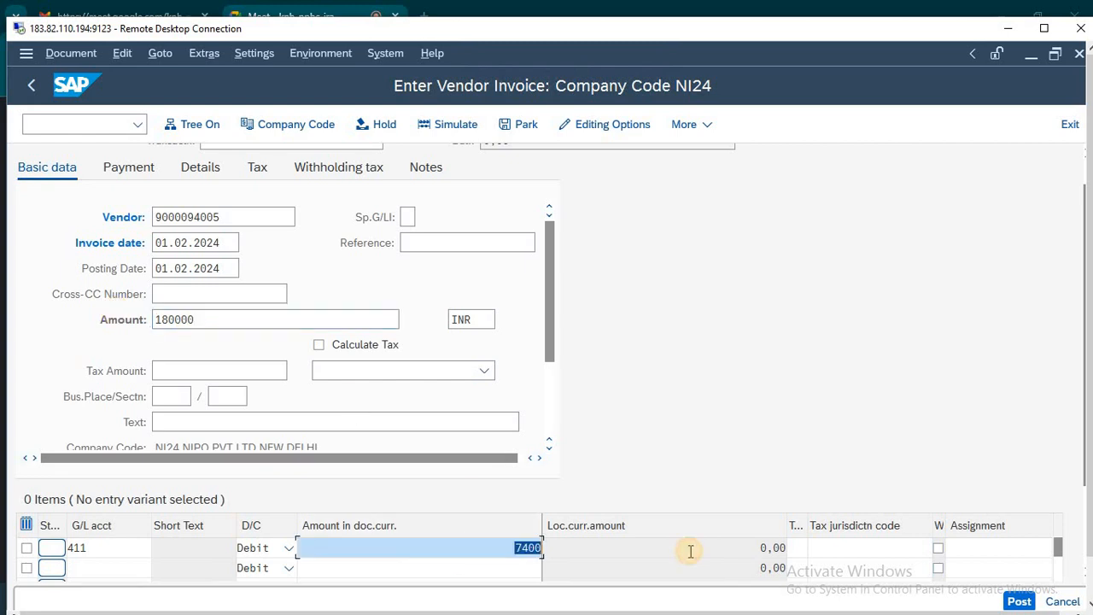
text(180000)
key(Return)
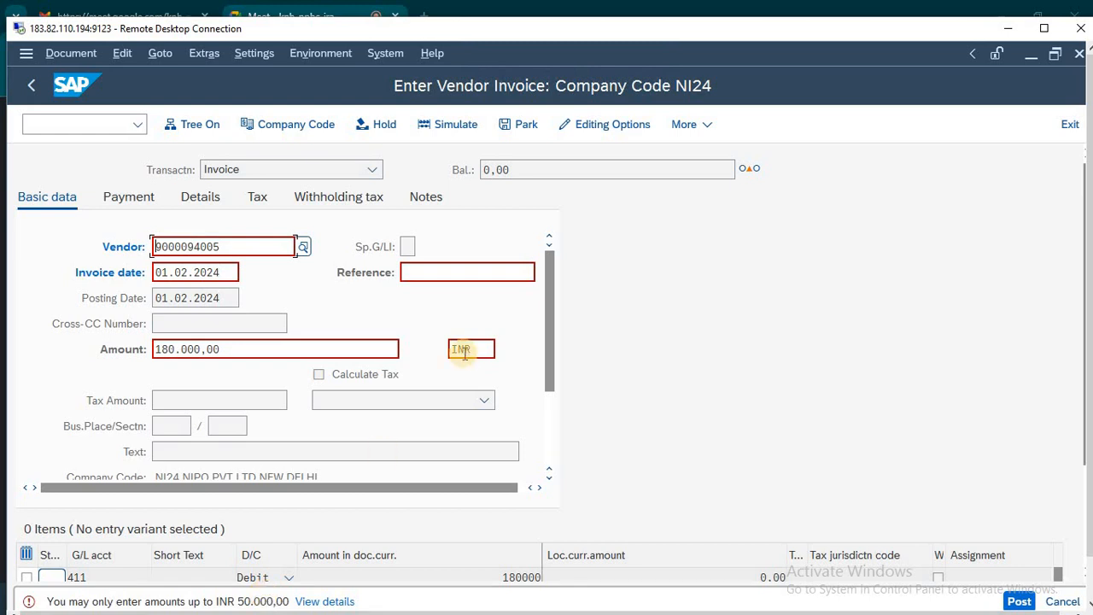
Leave the vendor invoice entry and start transaction OBA4 for the FI tolerance groups for users
click(79, 126)
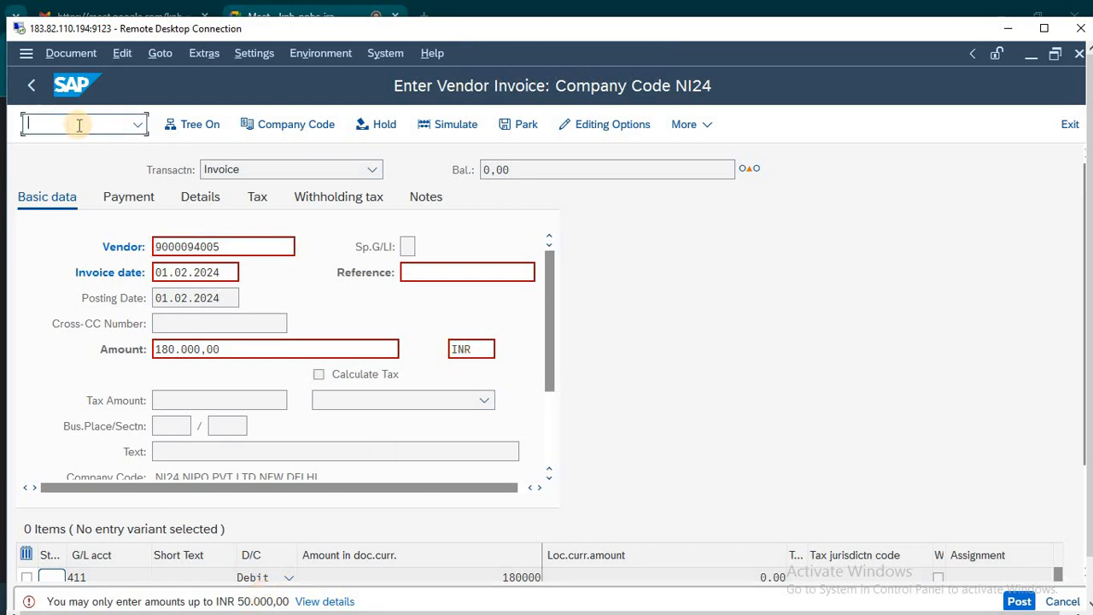
text(/n)
key(Return)
text(OB)
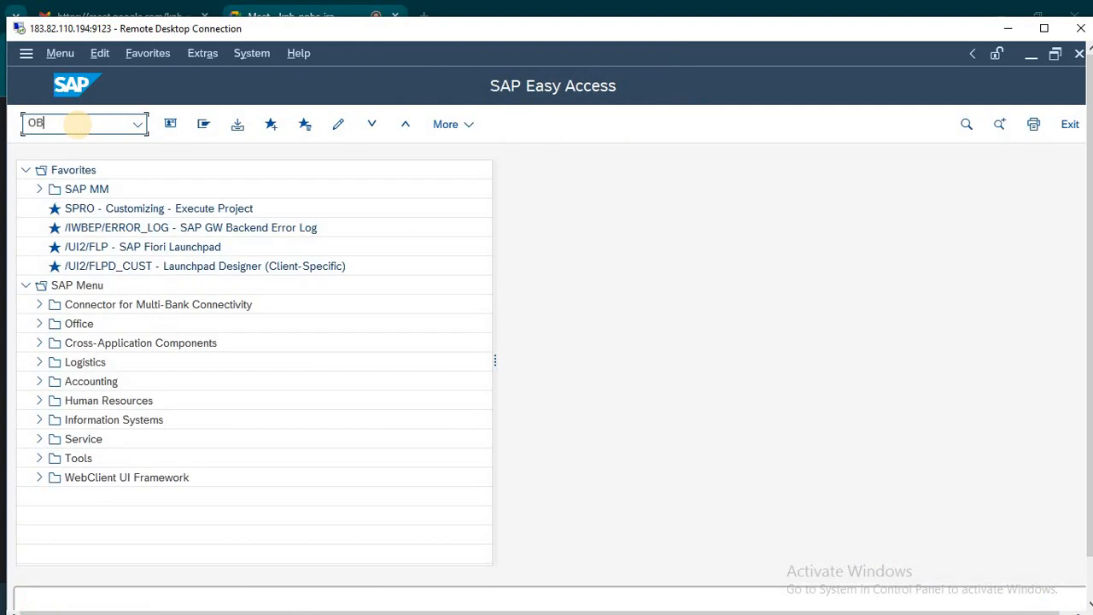
text(A4)
key(Return)
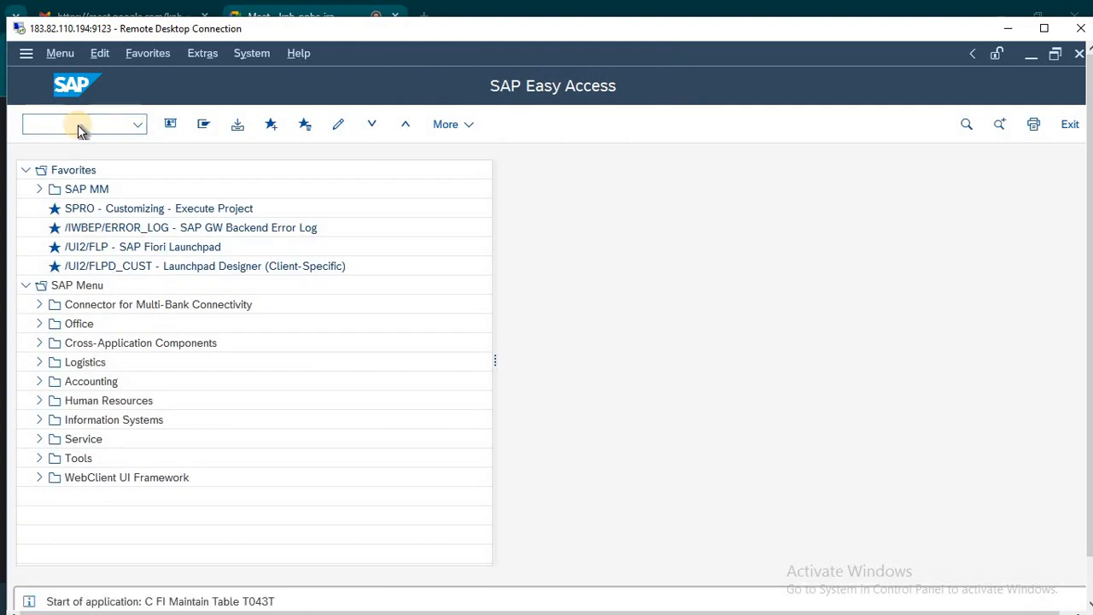
Position the list of FI tolerance groups for users at group NI2
click(265, 551)
text(ni2)
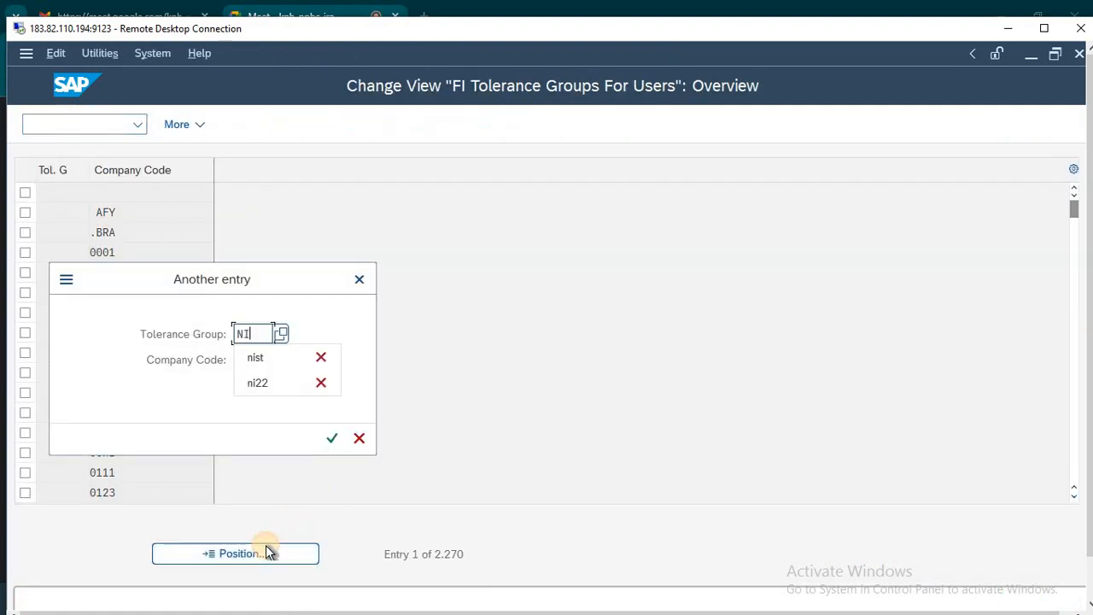
key(Return)
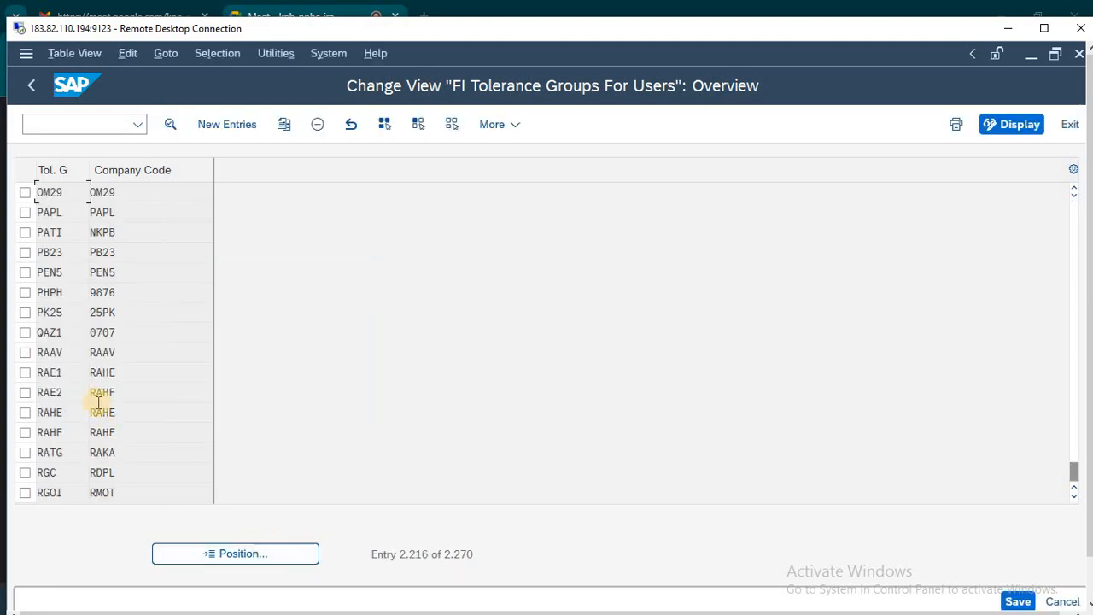
Create a new tolerance group entry for company code NI24, leaving the group blank
click(227, 124)
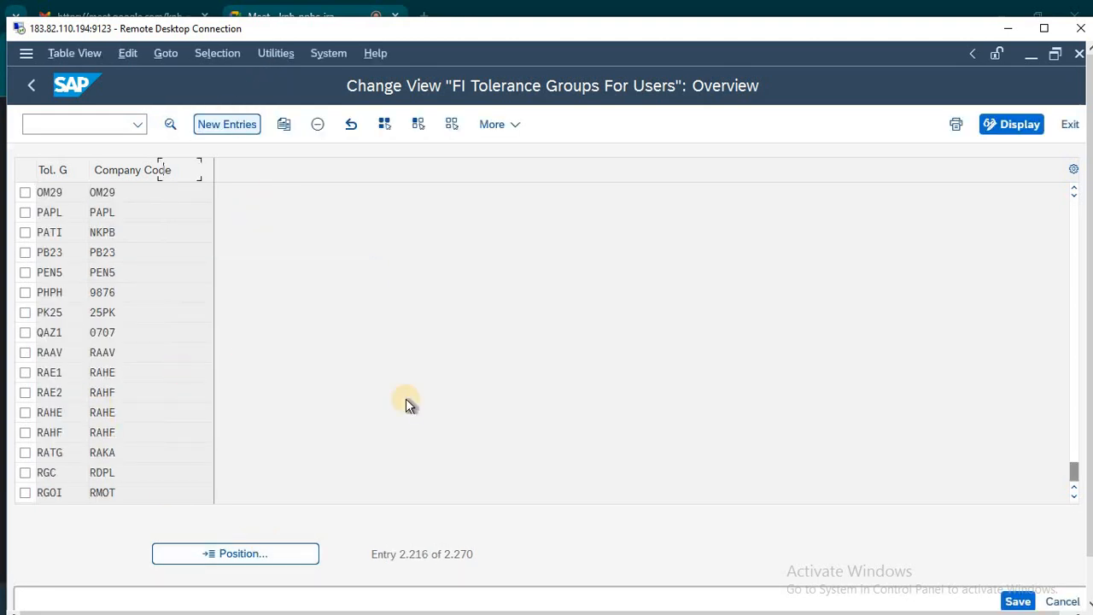
key(Tab)
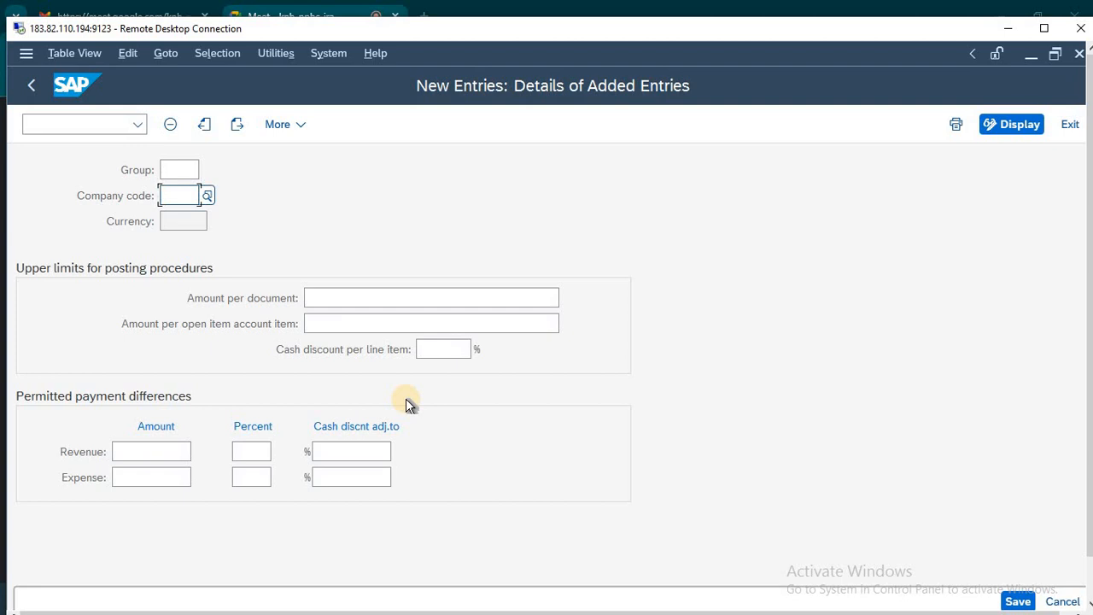
text(NI24)
key(Tab)
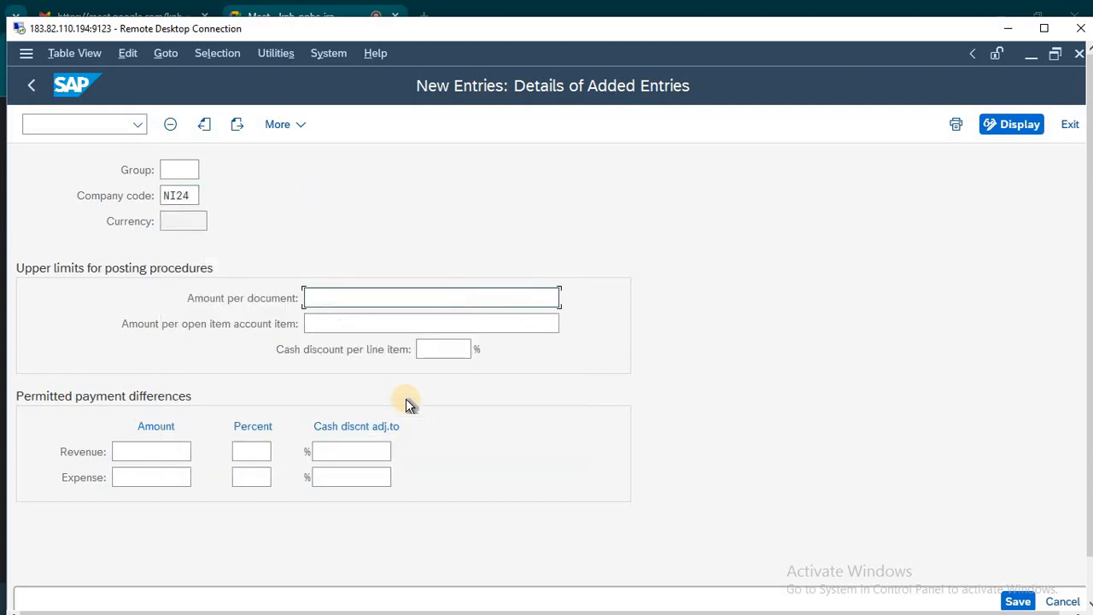
Set the upper posting limits to 180000000 per document, 18000000 per open item account item and 10% cash discount per line item
text(180000000)
key(Tab)
text(18000000)
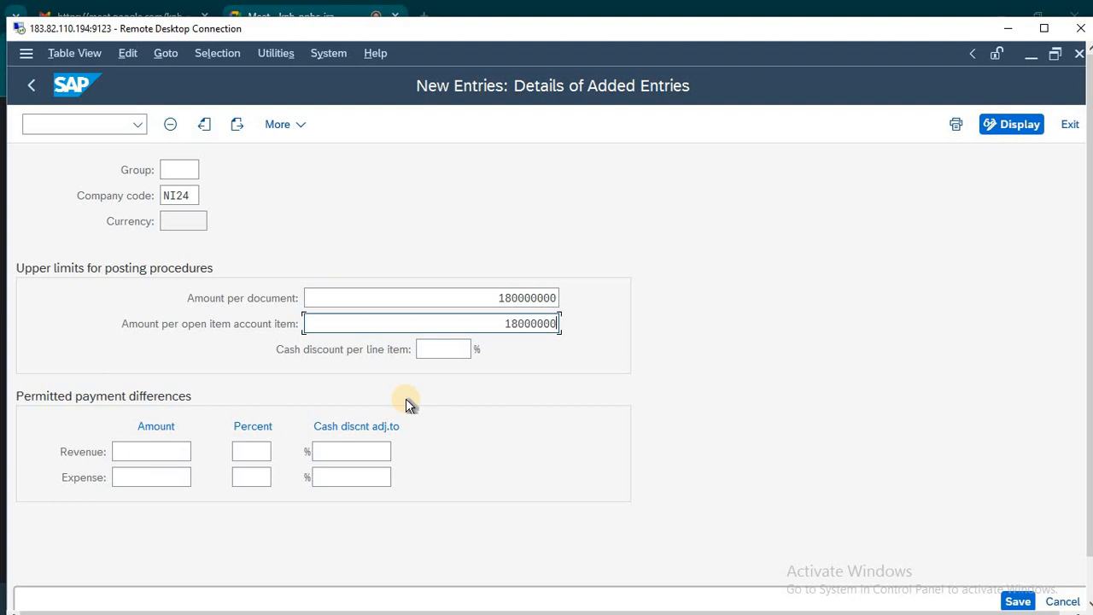
key(Tab)
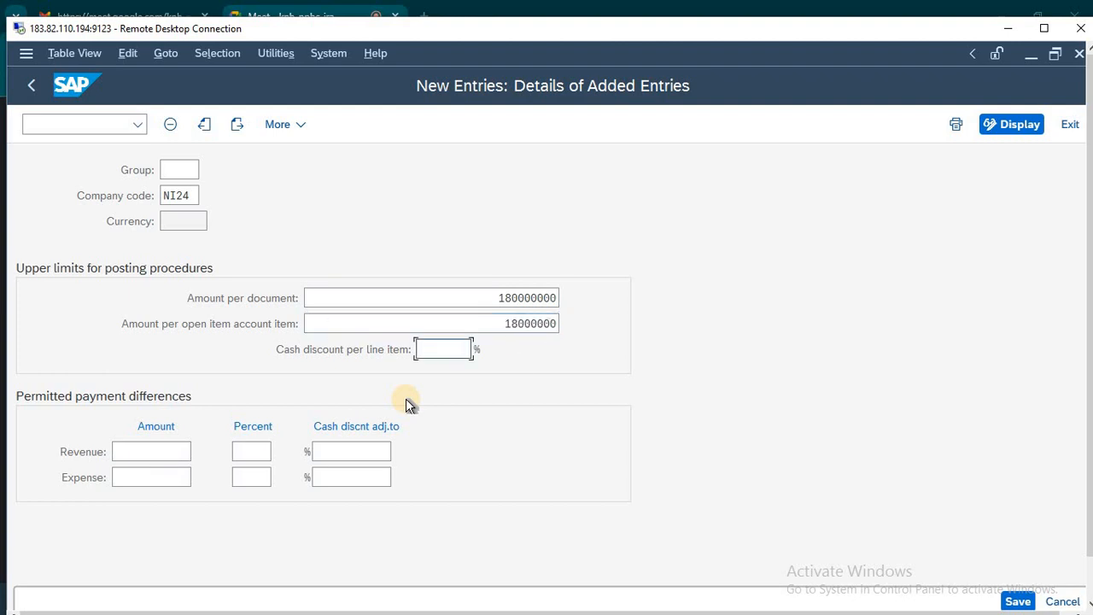
text(10)
Set the permitted revenue payment differences to amount 100, 10 percent and cash discount adjustment up to 10
key(Tab)
text(100)
key(Tab)
text(10)
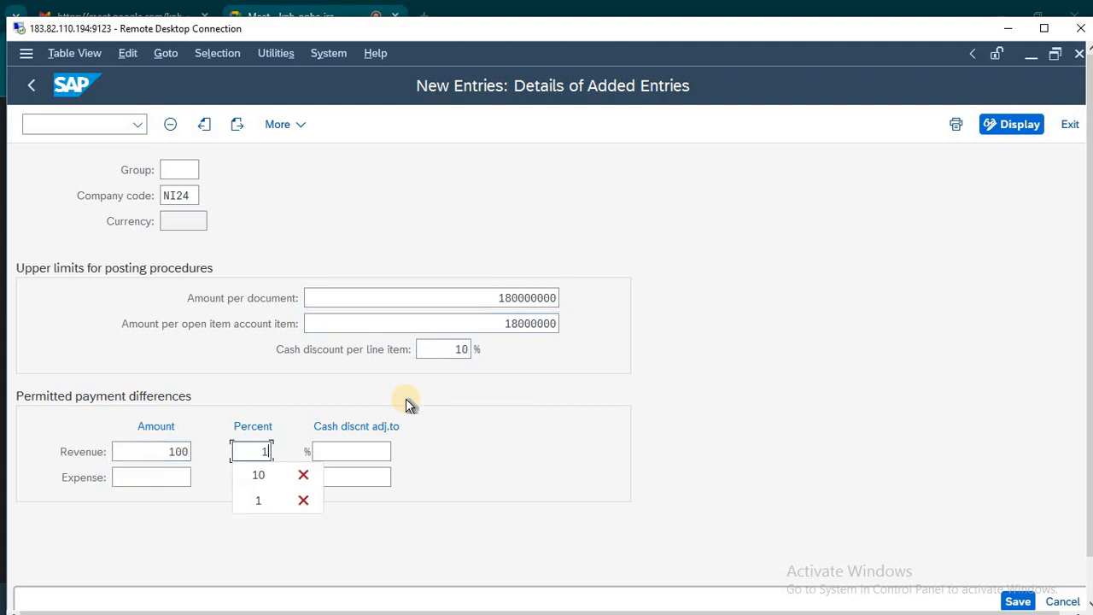
key(Tab)
text(100)
key(BackSpace)
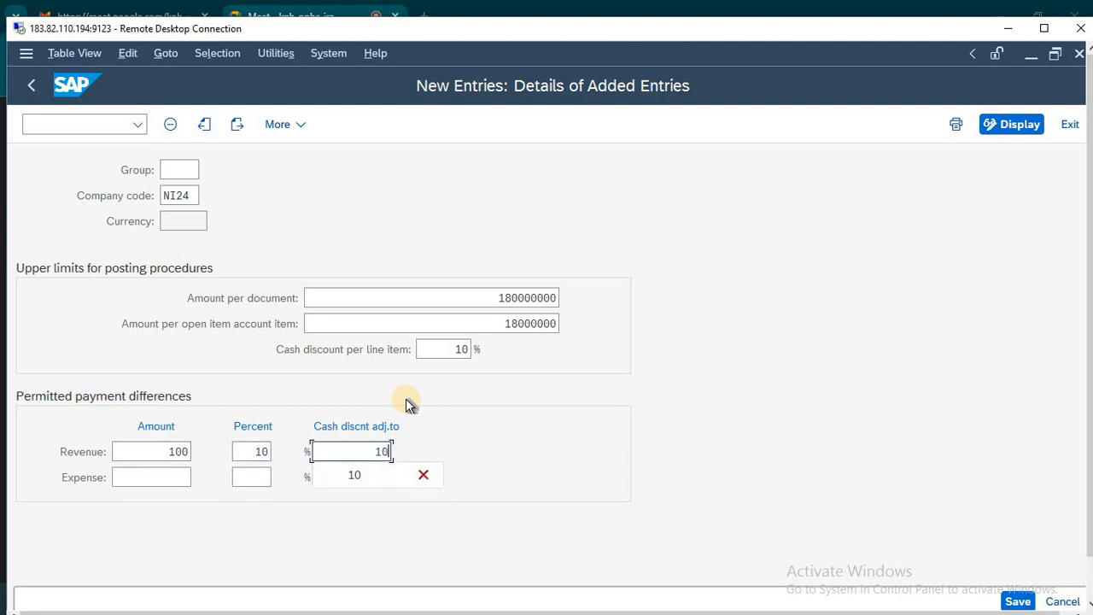
Set the permitted expense payment differences to amount 100, 10 percent and cash discount adjustment up to 10
key(Tab)
text(100)
key(Tab)
text(10)
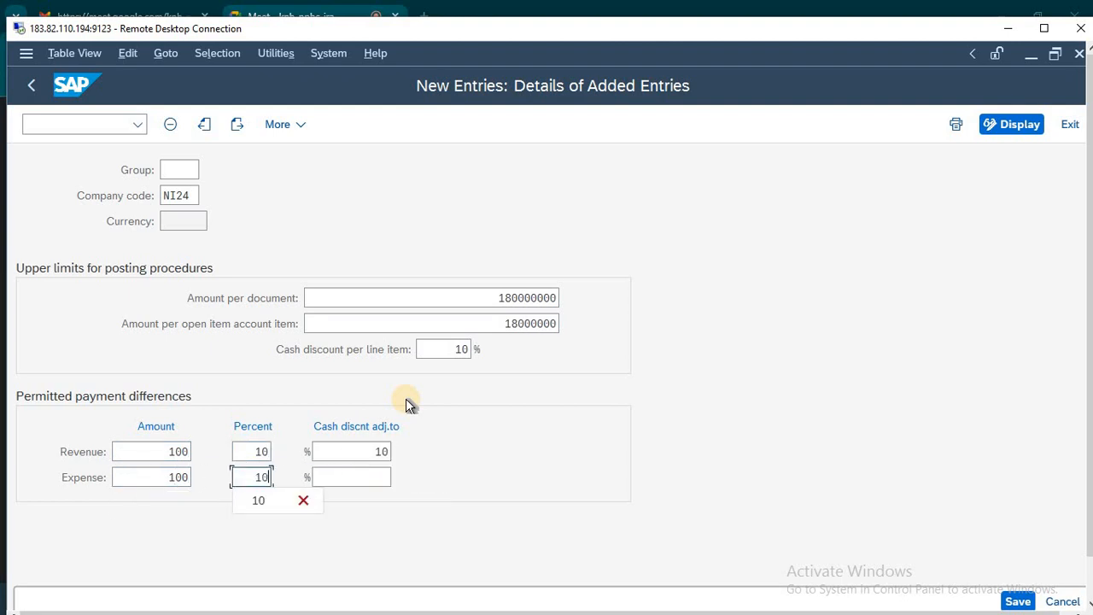
key(Tab)
text(10)
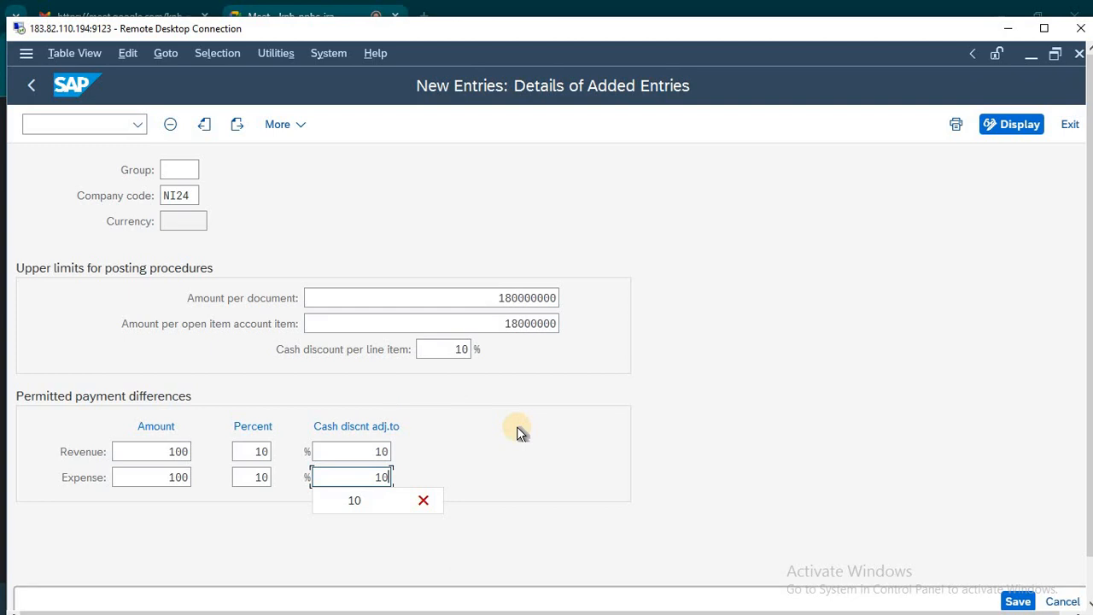
Try to confirm the new tolerance entry for company code NI24, then discard the entry
click(494, 298)
double_click(496, 297)
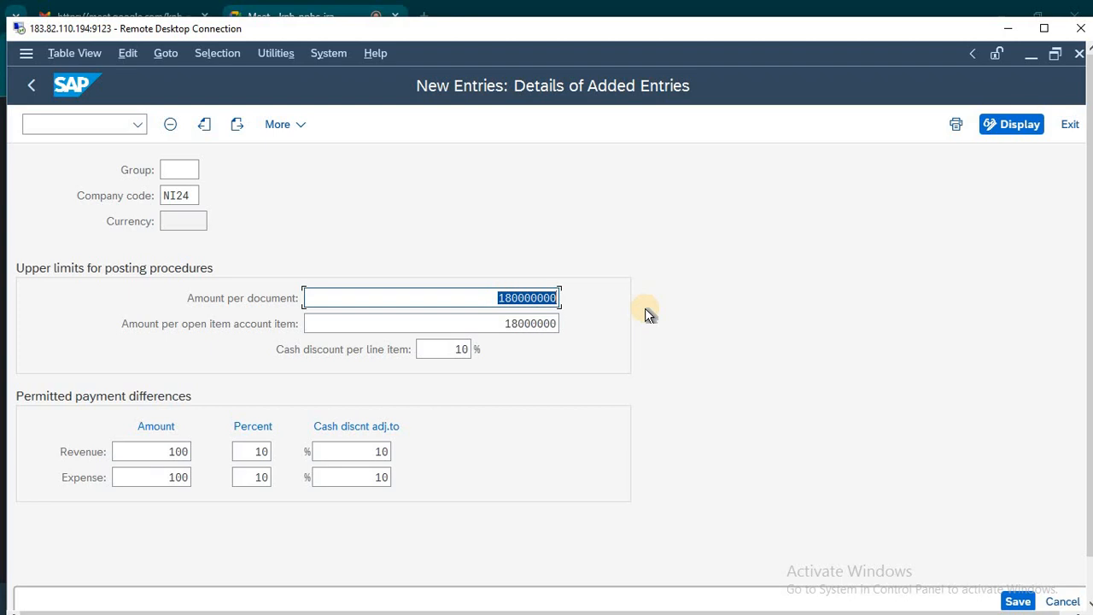
double_click(486, 323)
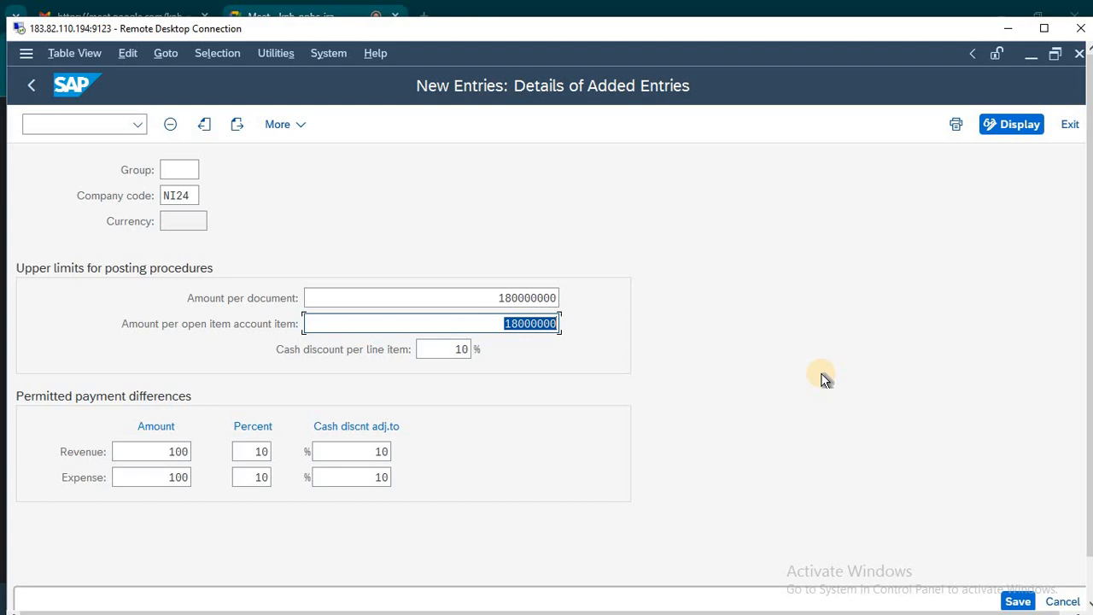
double_click(488, 298)
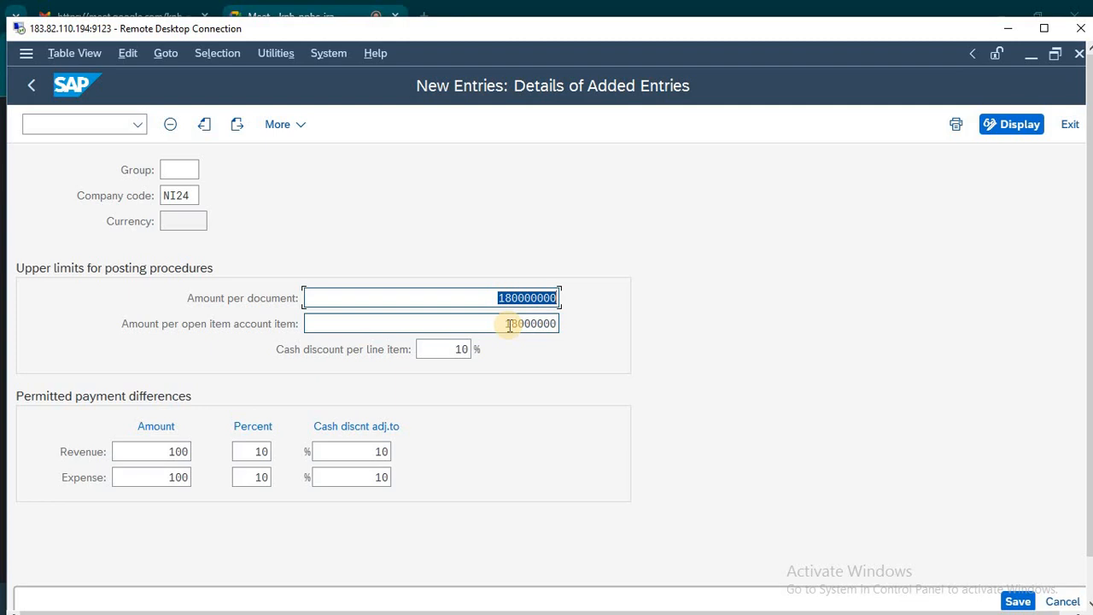
key(Return)
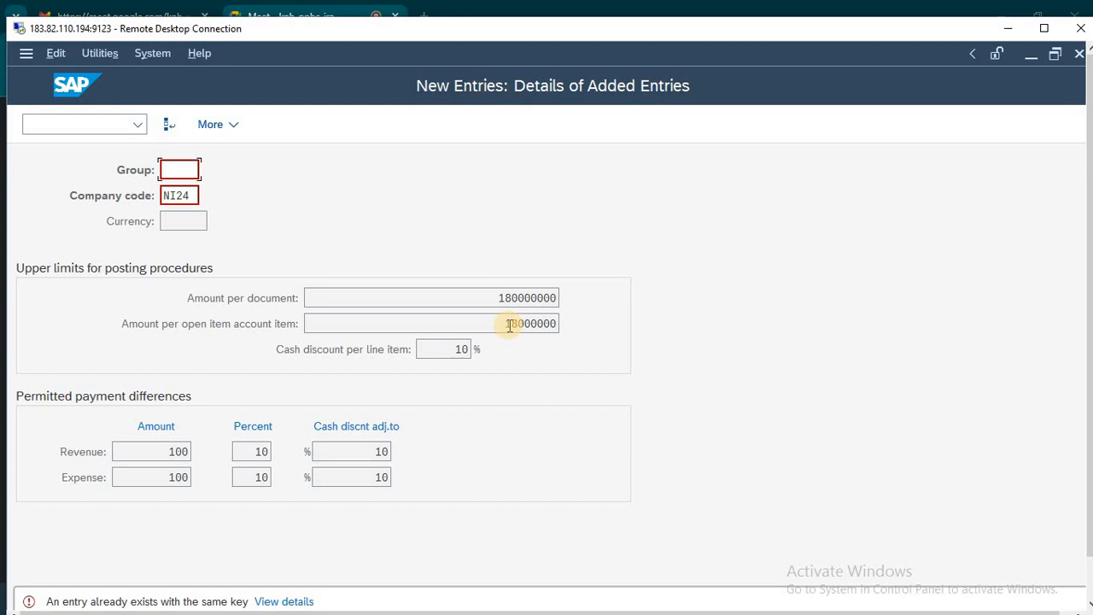
key(Escape)
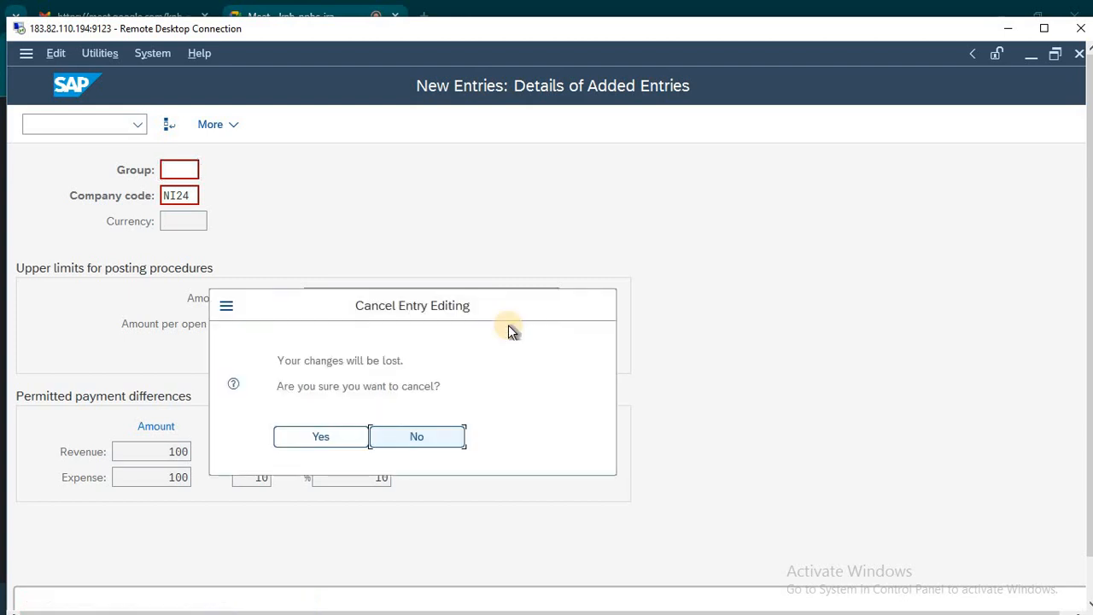
click(305, 436)
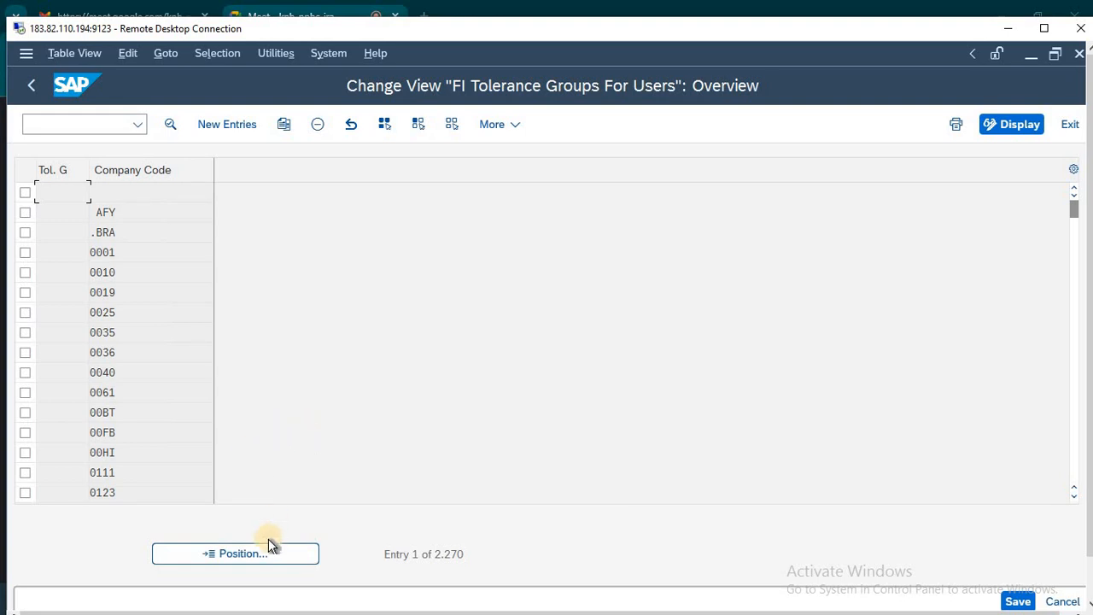
Position the list of FI tolerance groups for users at tolerance group NI24
click(260, 547)
text(NI24)
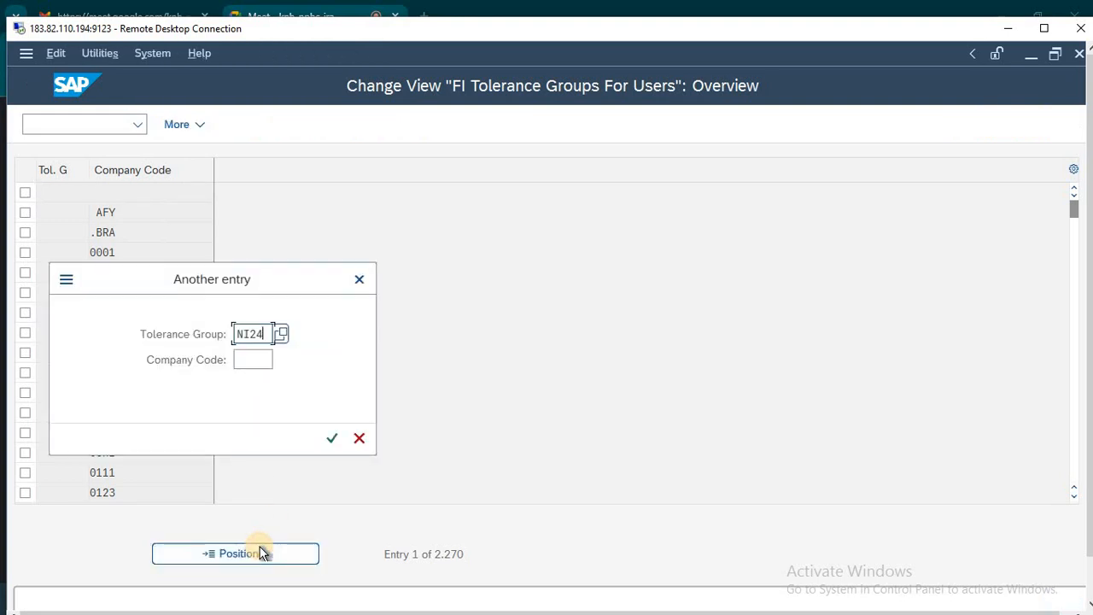
key(Return)
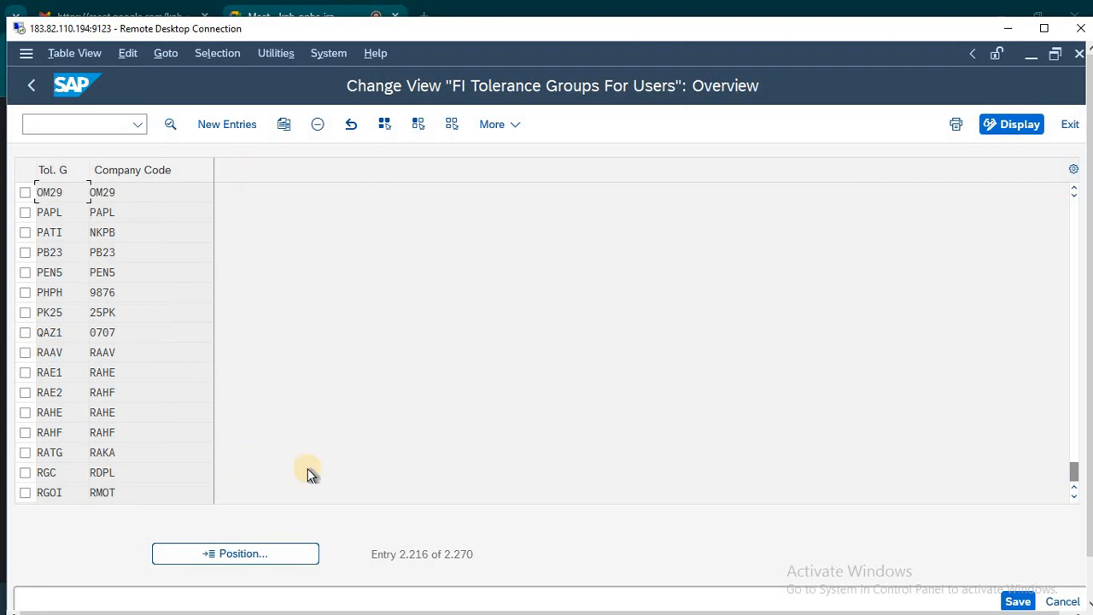
Position the tolerance group list by company code and open the details of the blank-group entry for NI24
click(253, 557)
key(Tab)
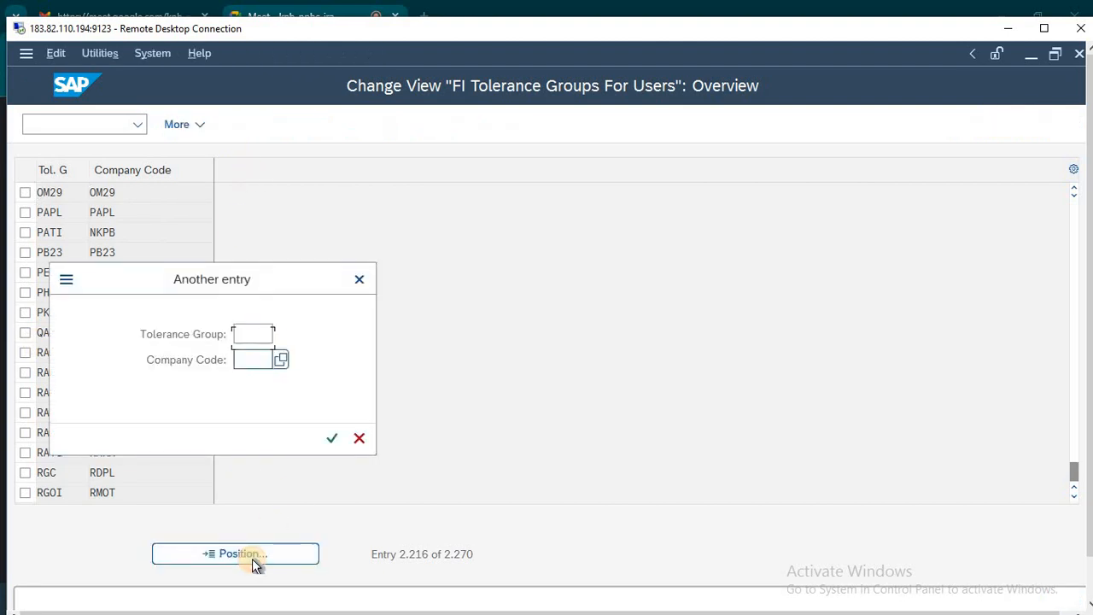
text(NI)
key(Return)
key(Return)
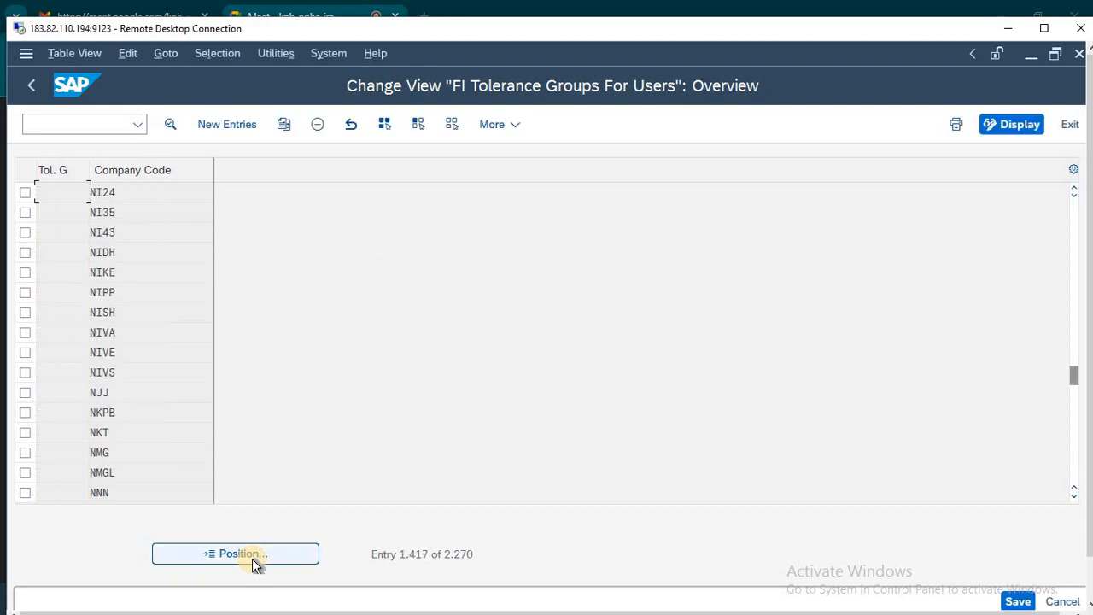
double_click(132, 192)
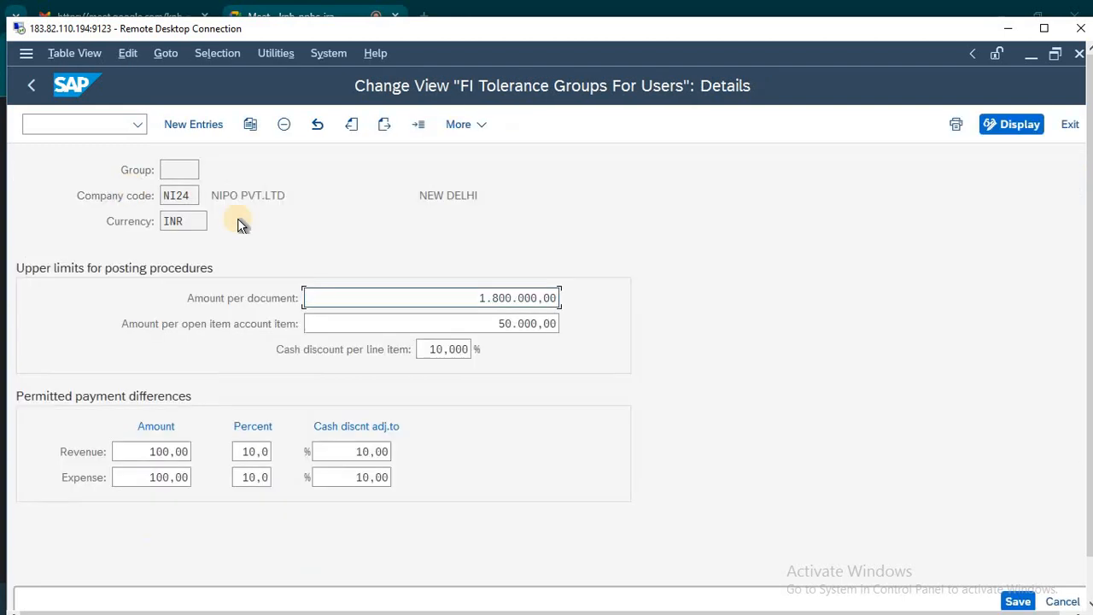
Set the upper limits to 900000000 per document and 8000000 per open item account item, and save with the proposed customizing request
click(477, 298)
double_click(523, 324)
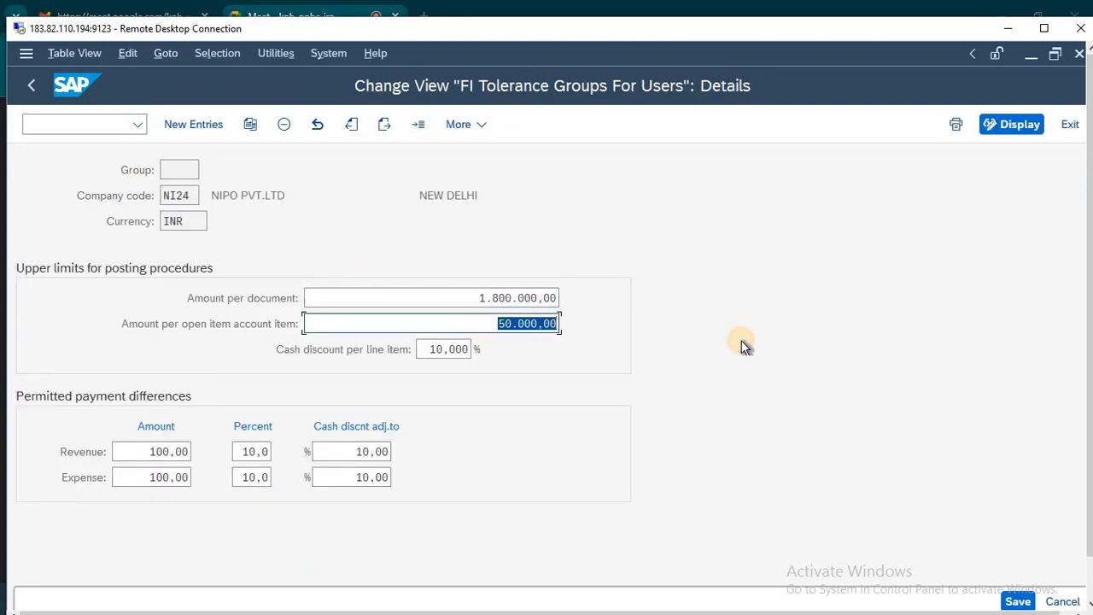
text(800000)
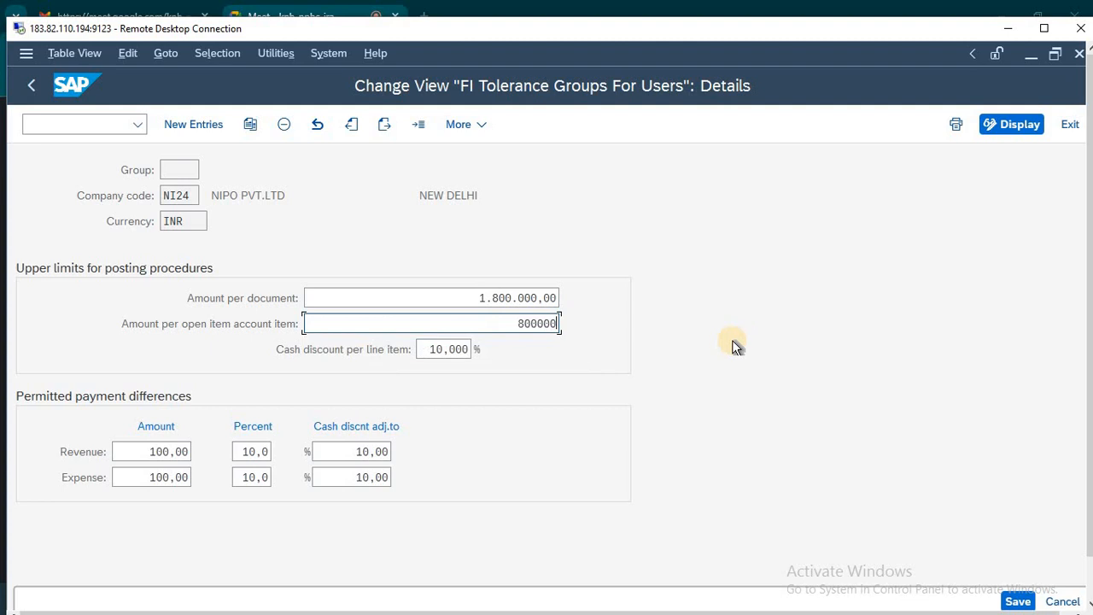
text(0)
click(466, 298)
text(900.000.0)
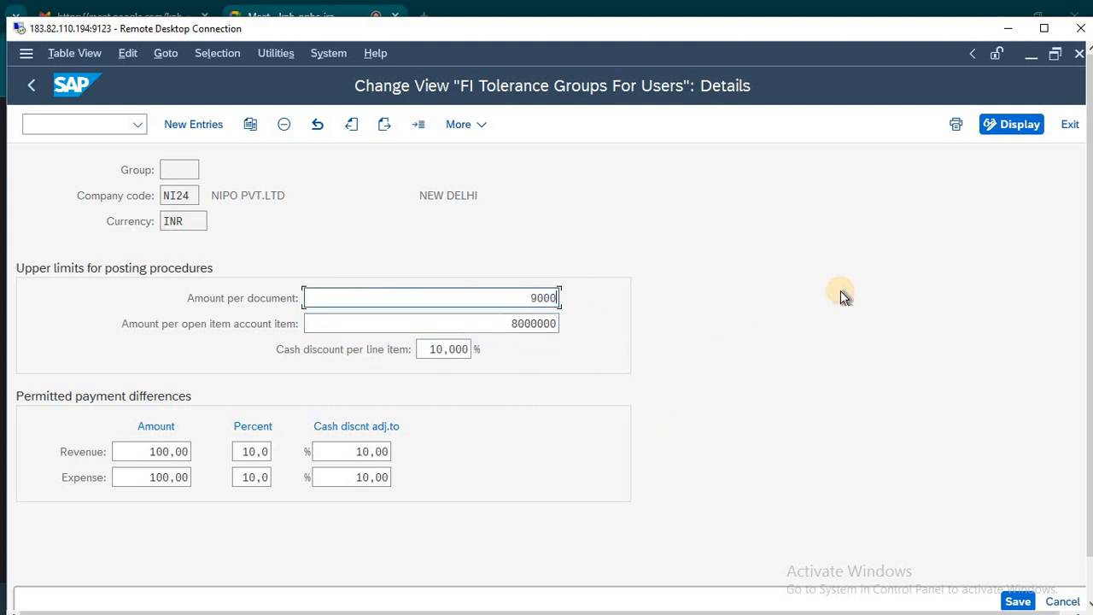
text(00000)
key(Return)
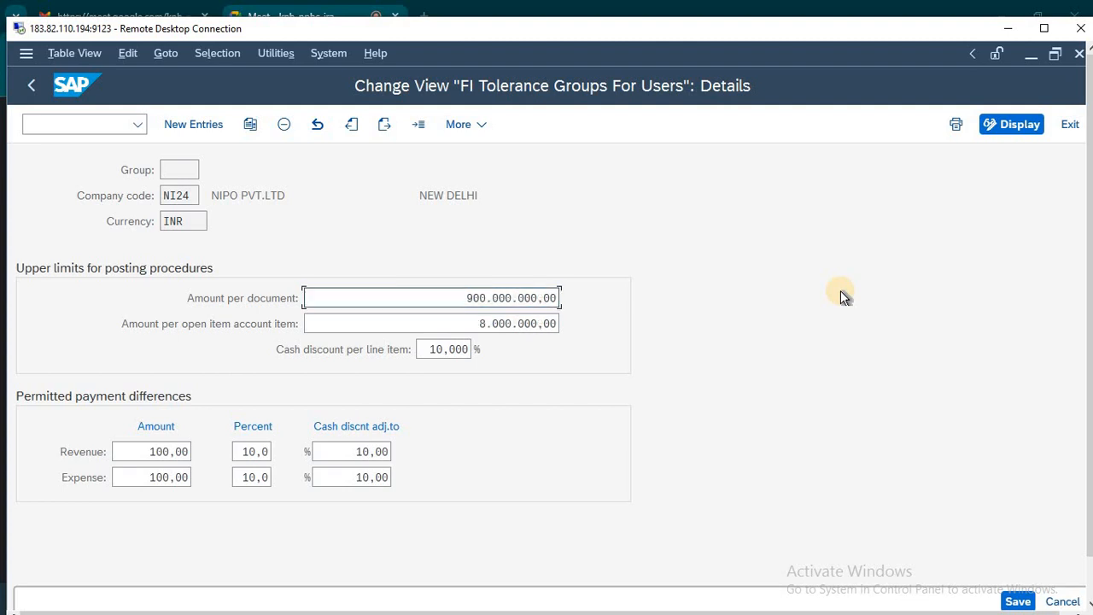
click(1021, 602)
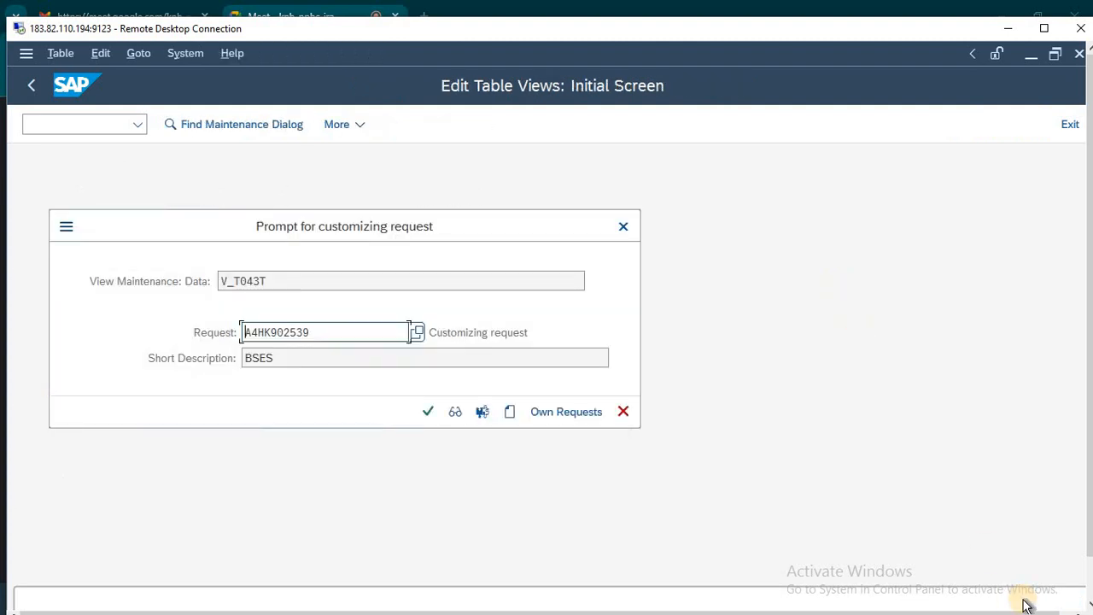
key(Return)
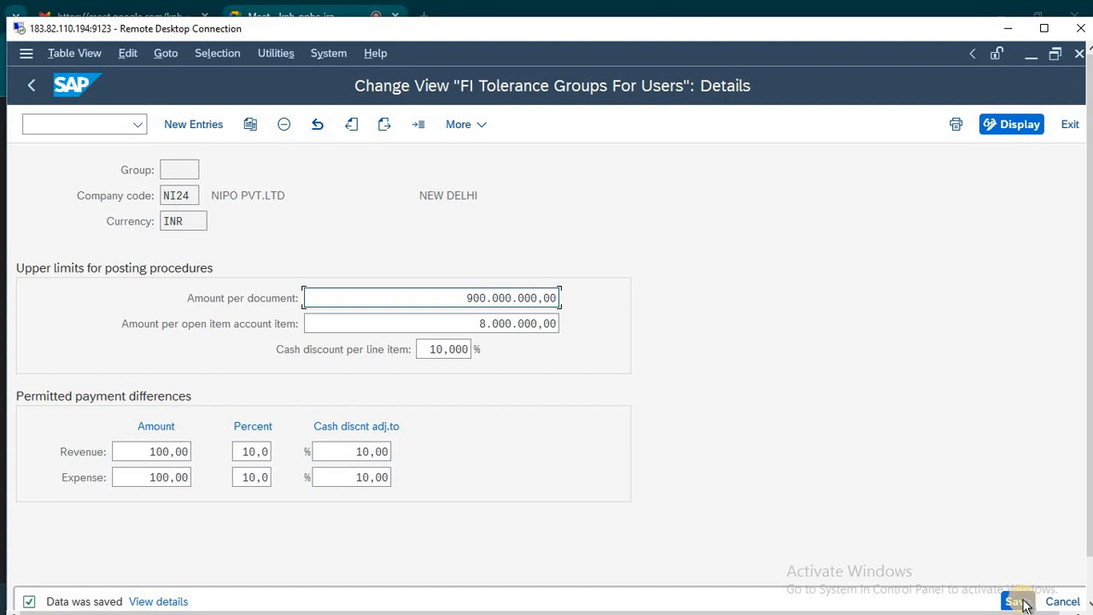
Leave the tolerance group maintenance and start transaction FB60
key(F3)
key(F3)
key(F3)
text(F)
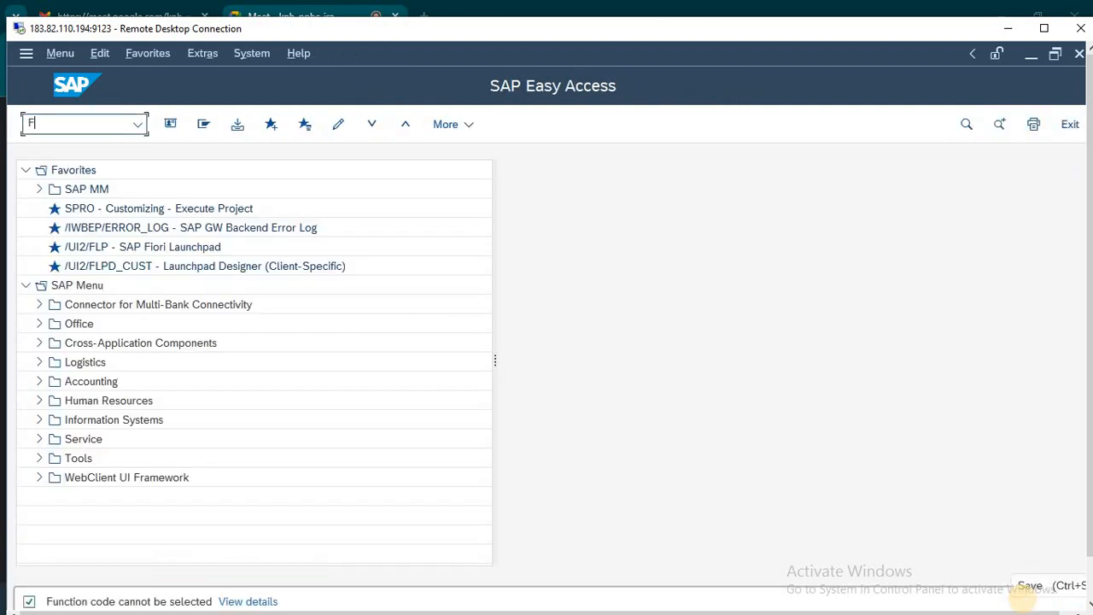
text(B60)
key(Return)
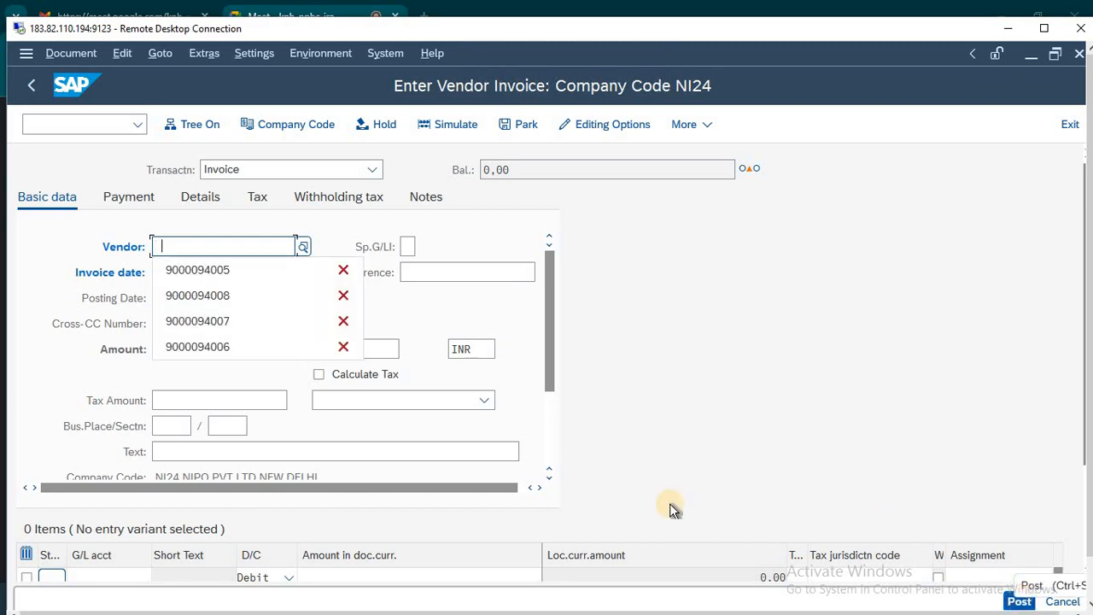
Fill in the invoice header with the domestic vendor of company code NI24, invoice date 01.02.2024 and amount 180000
click(305, 247)
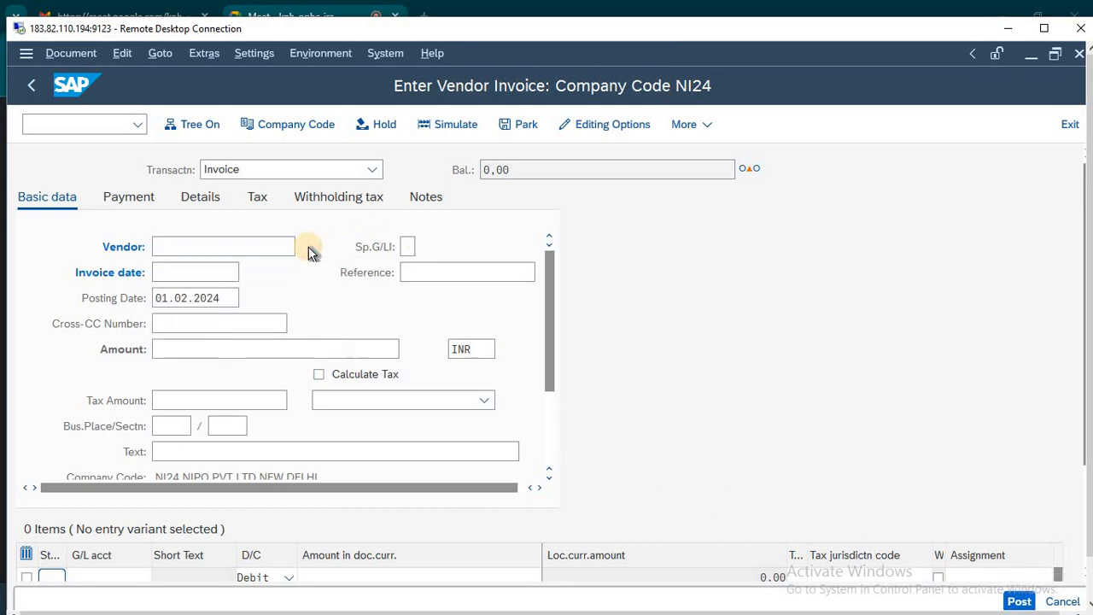
key(Return)
key(Return)
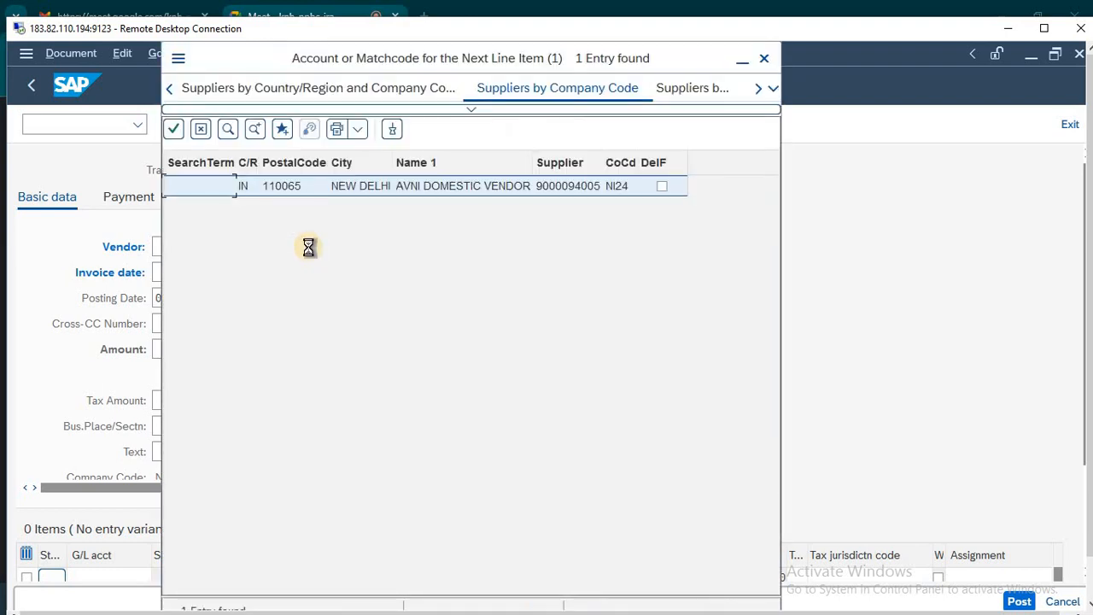
key(Tab)
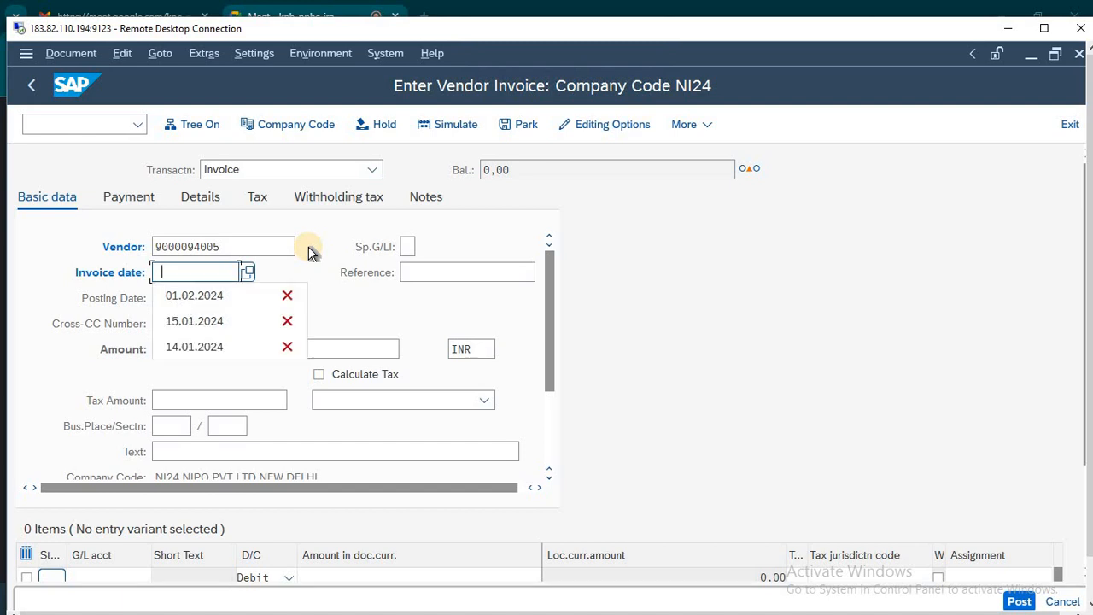
key(Down)
key(Return)
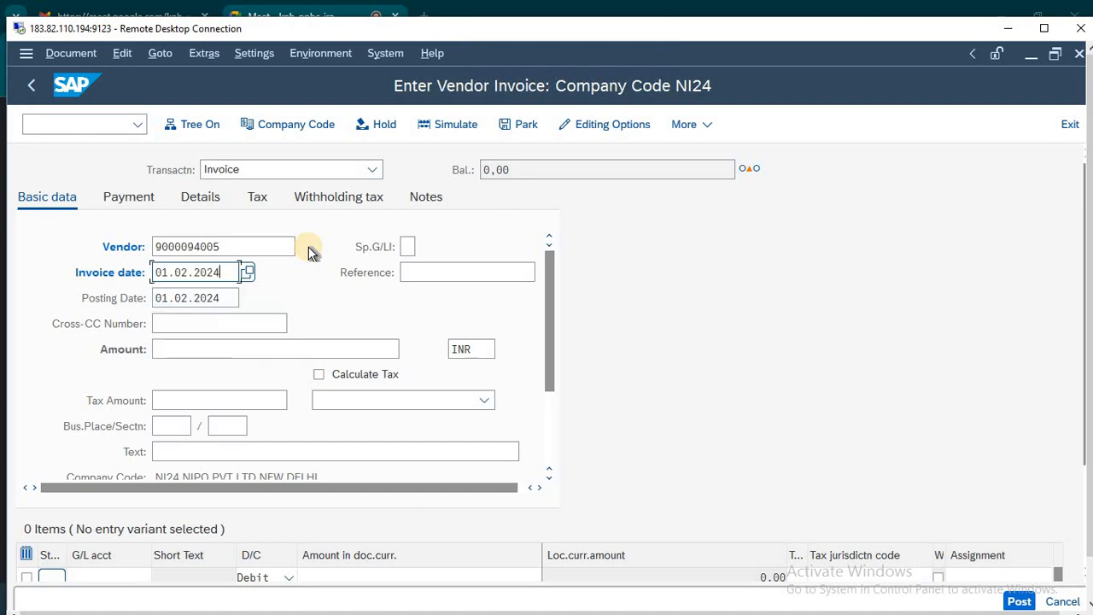
click(242, 346)
text(180)
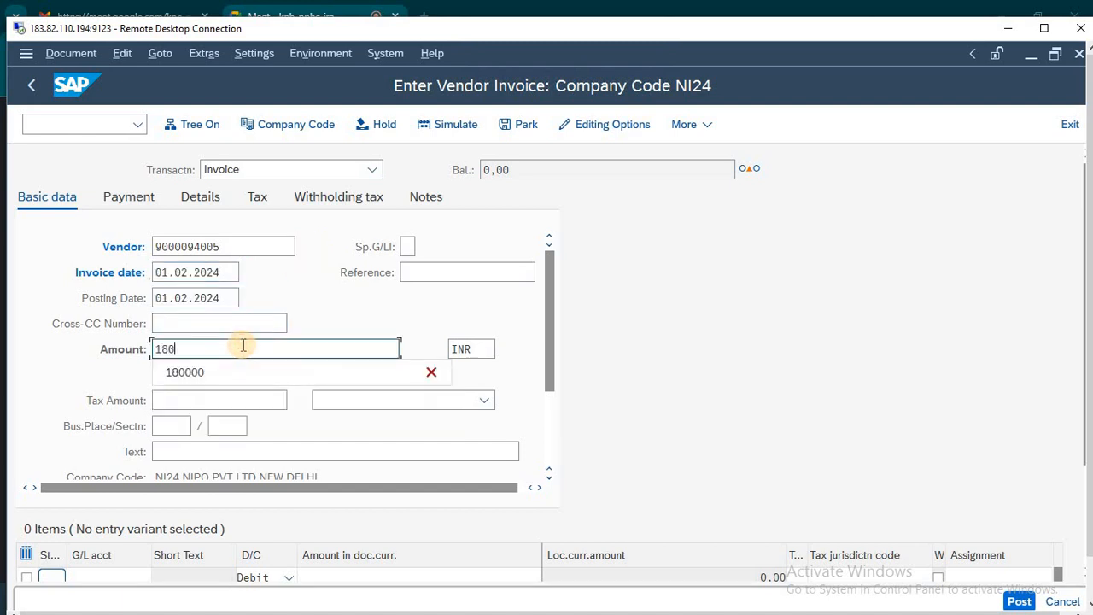
text(000)
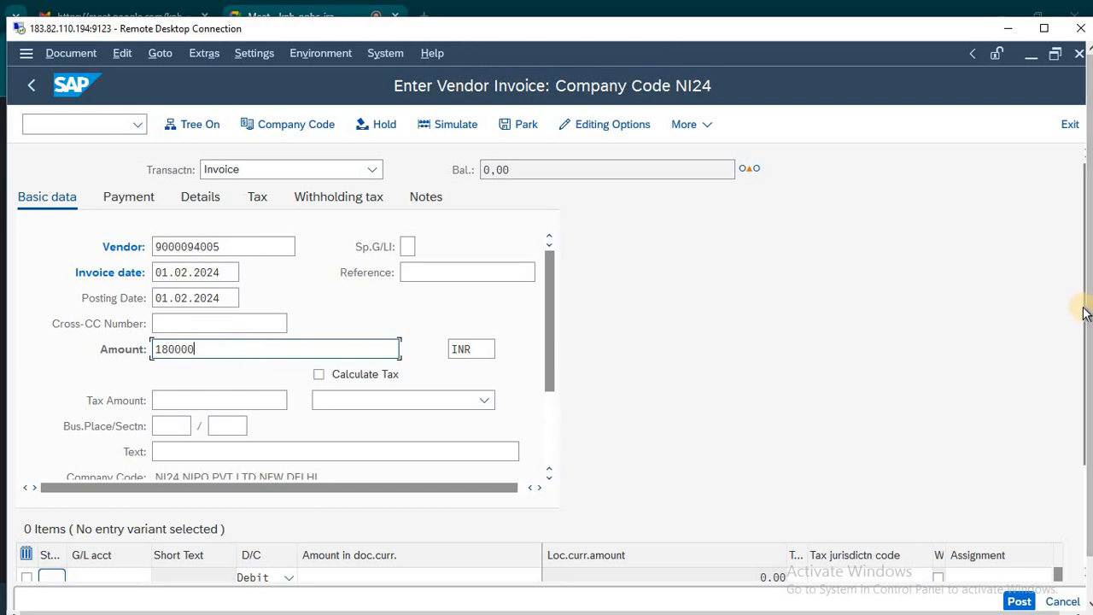
Enter a debit line item on G/L account 411 with the amount 180000
click(113, 577)
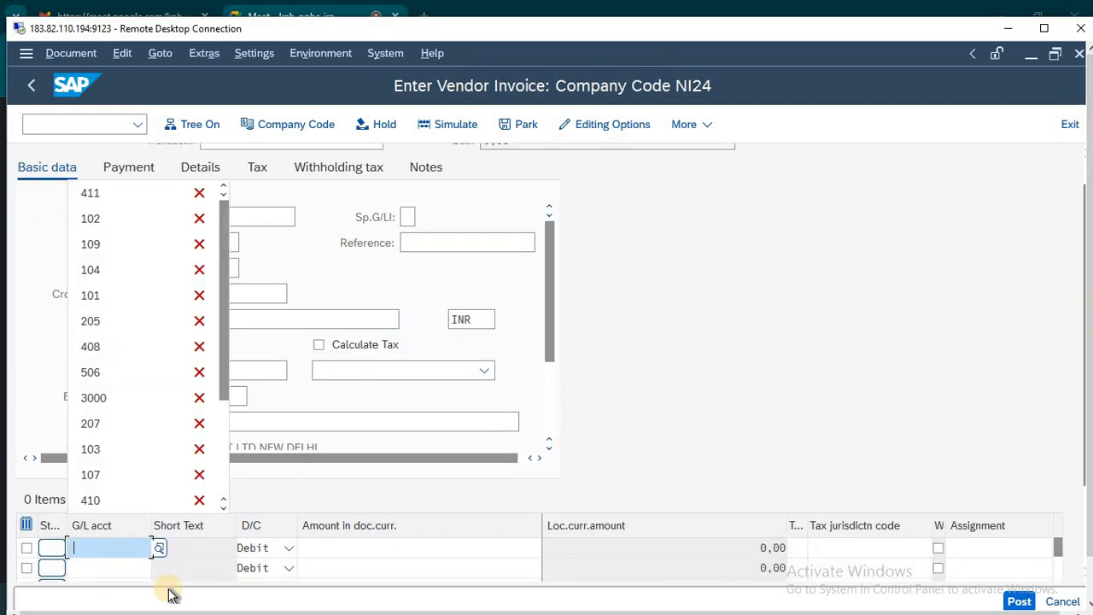
key(Down)
key(Return)
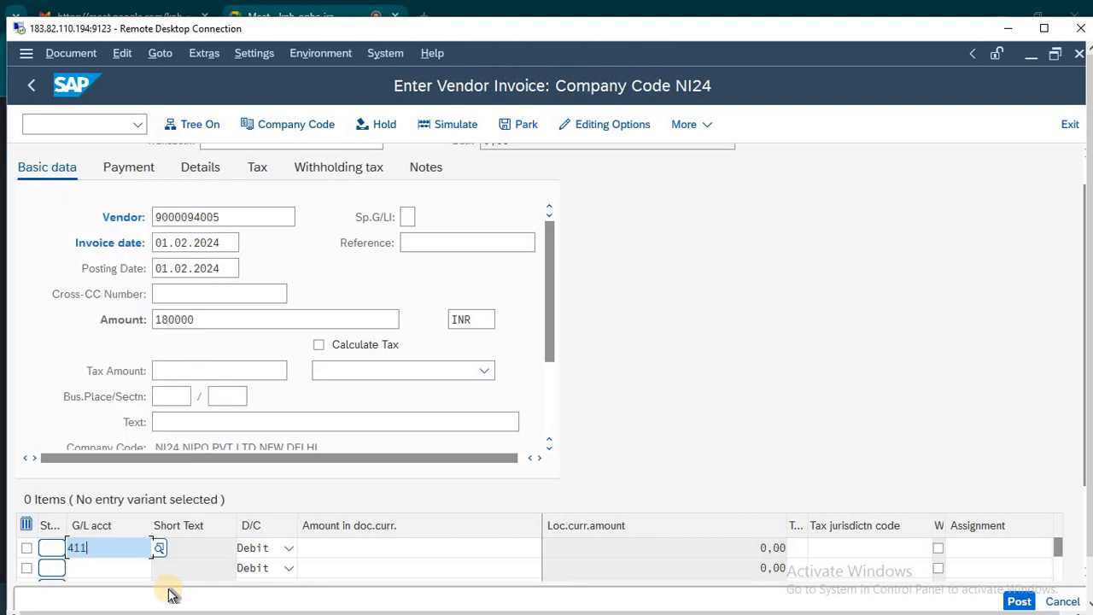
click(350, 549)
key(Down)
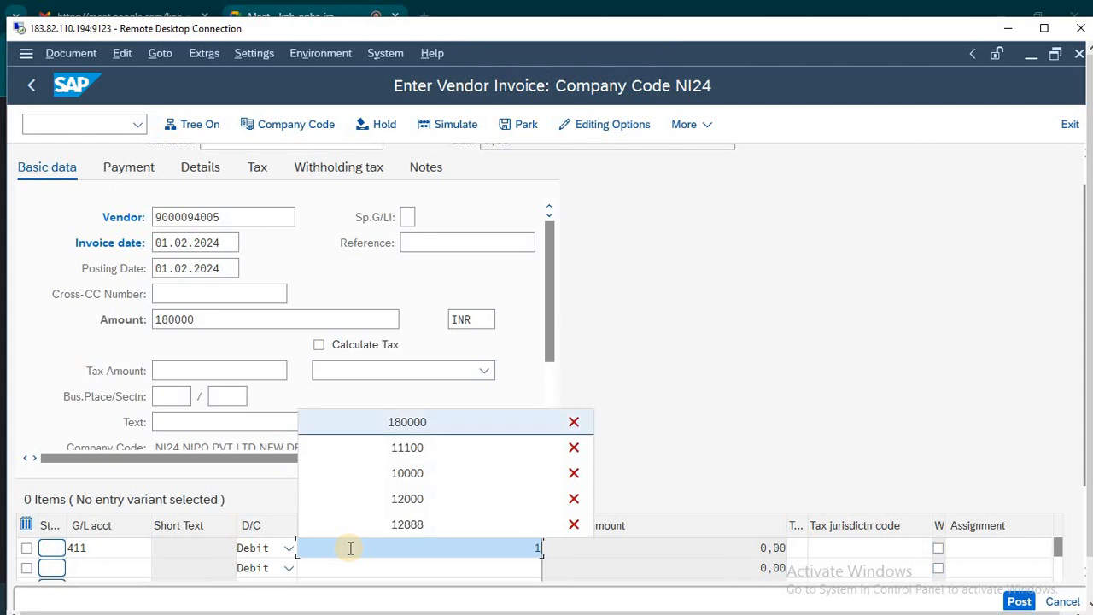
key(Return)
key(Return)
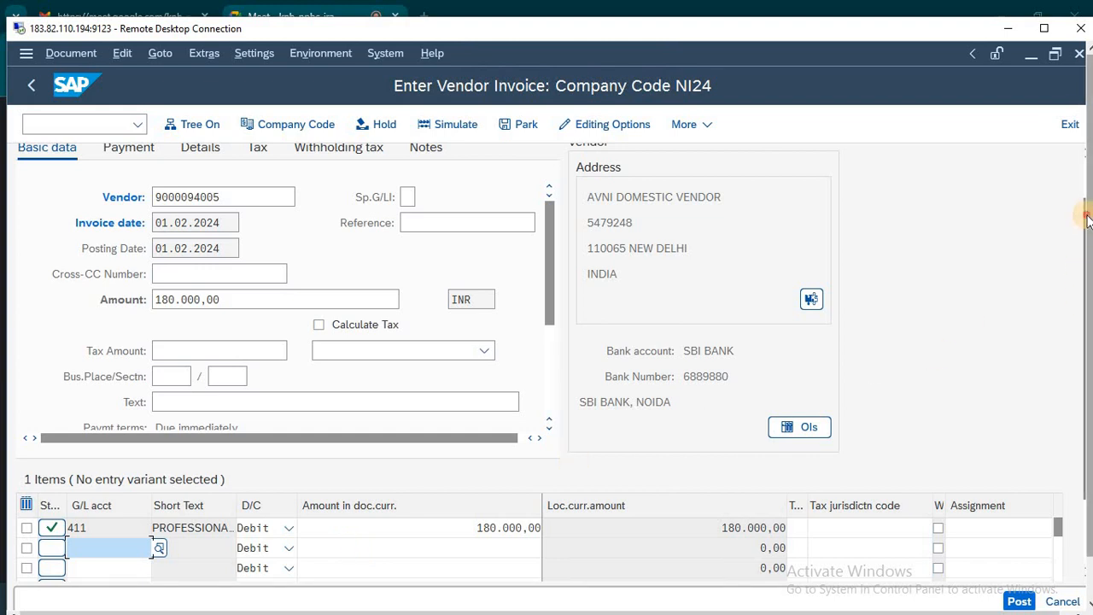
Examine the invoice's withholding tax lines and payment details in the maximized remote desktop window
click(1044, 28)
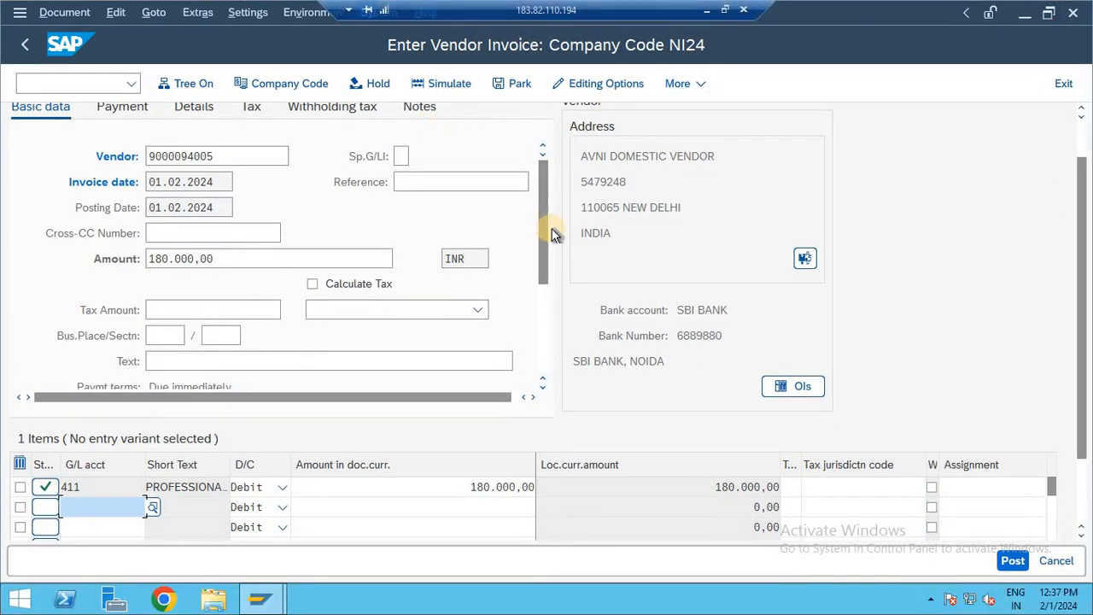
drag(1083, 265, 1084, 205)
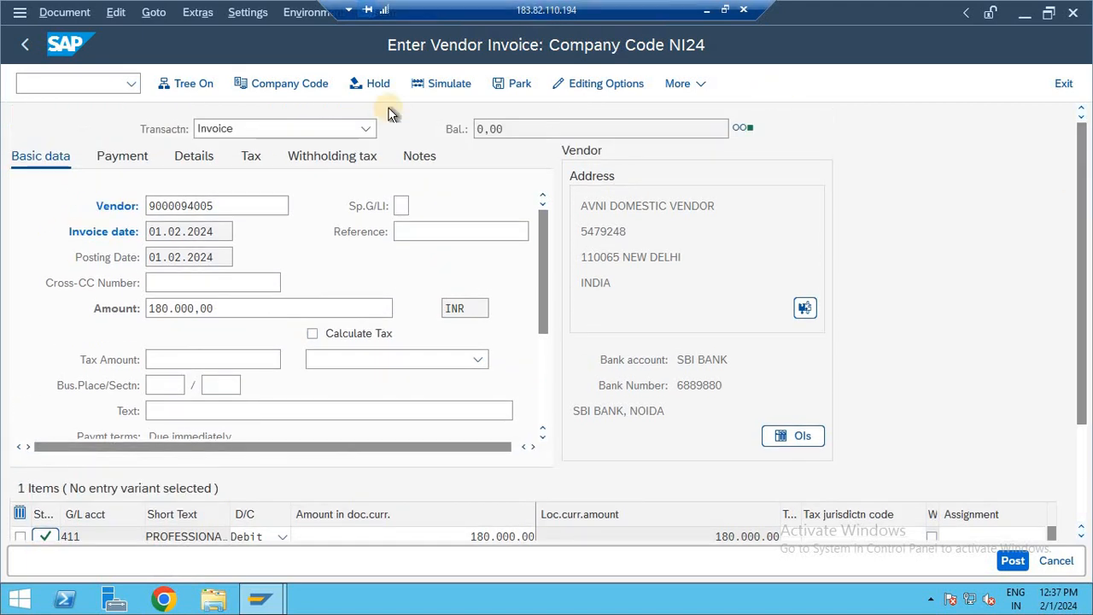
click(322, 159)
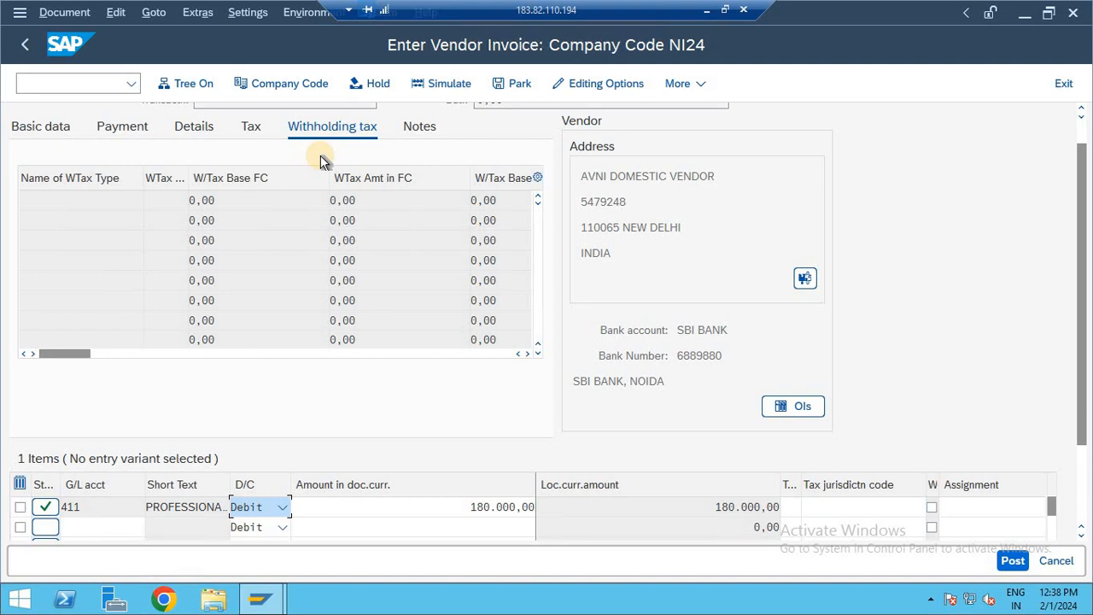
click(111, 137)
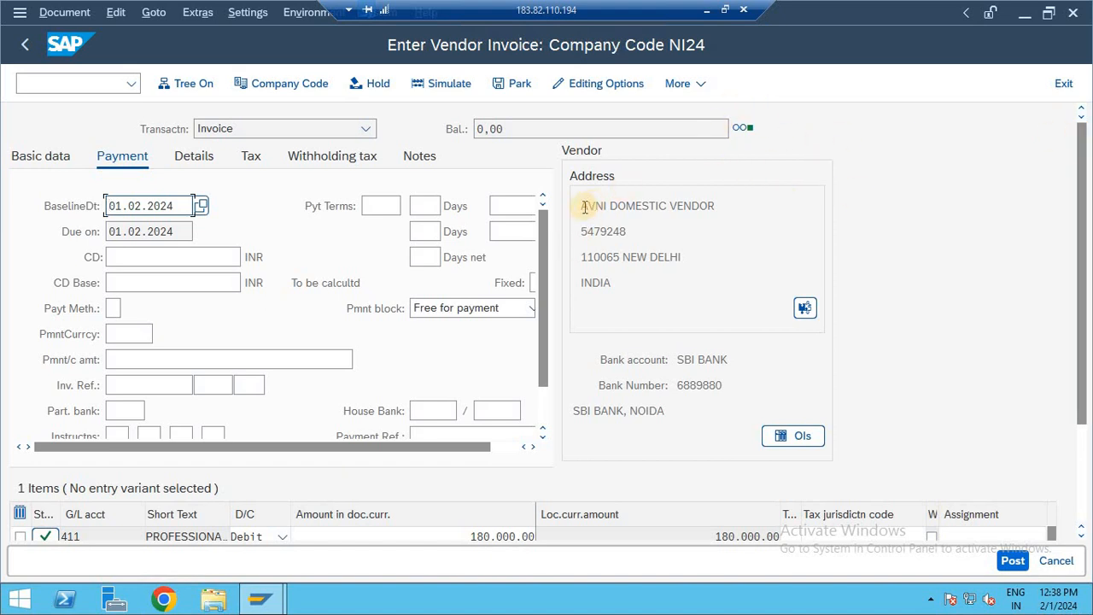
Simulate the invoice posting for the domestic vendor, check the resulting line items, and return to invoice entry
drag(581, 205, 693, 205)
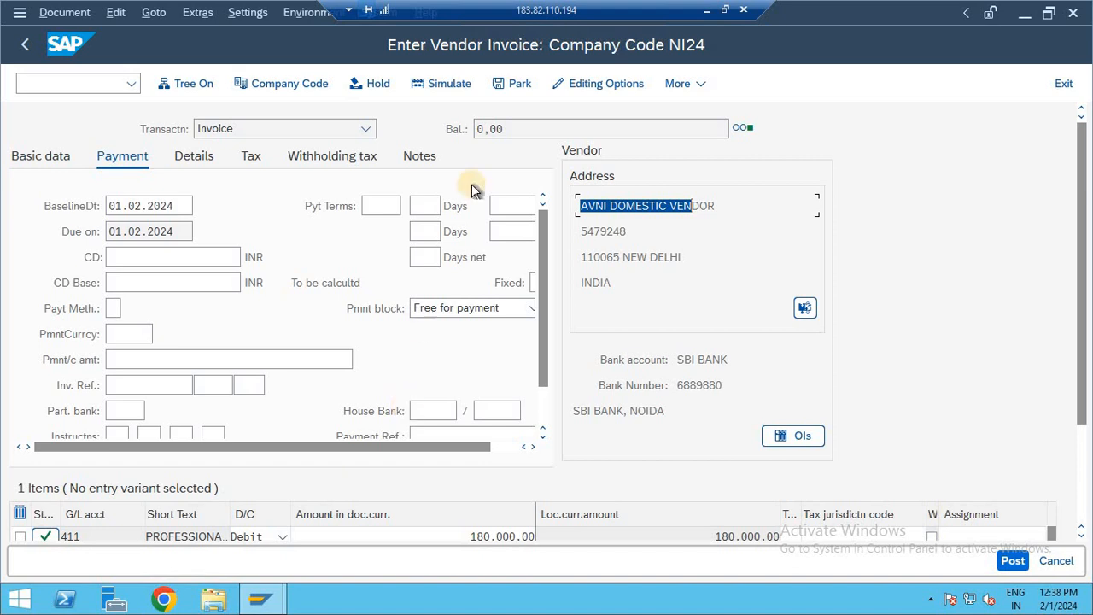
click(446, 89)
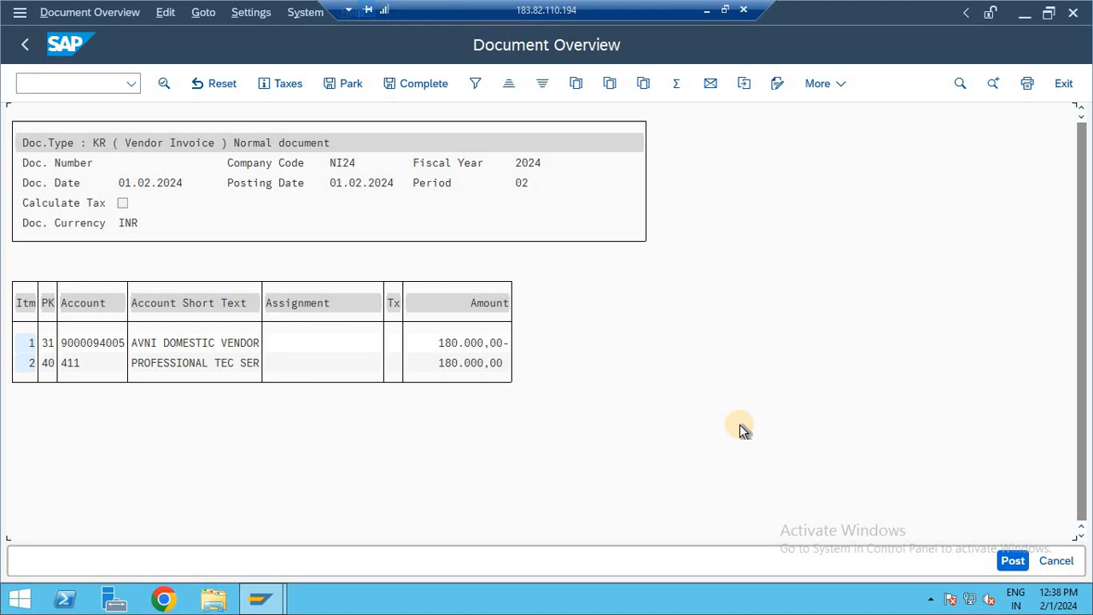
key(F3)
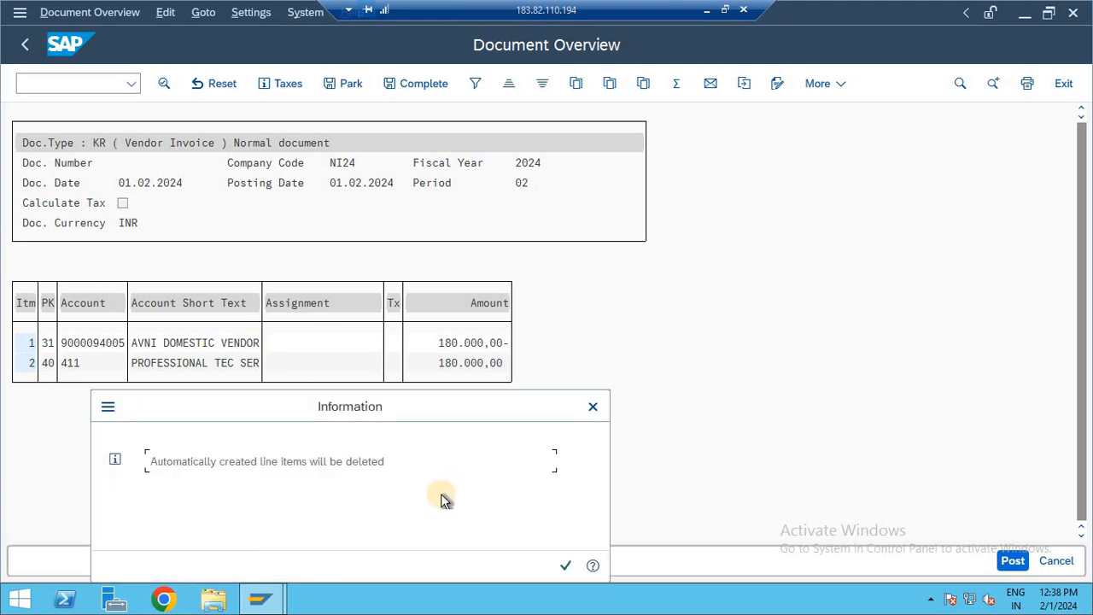
key(Return)
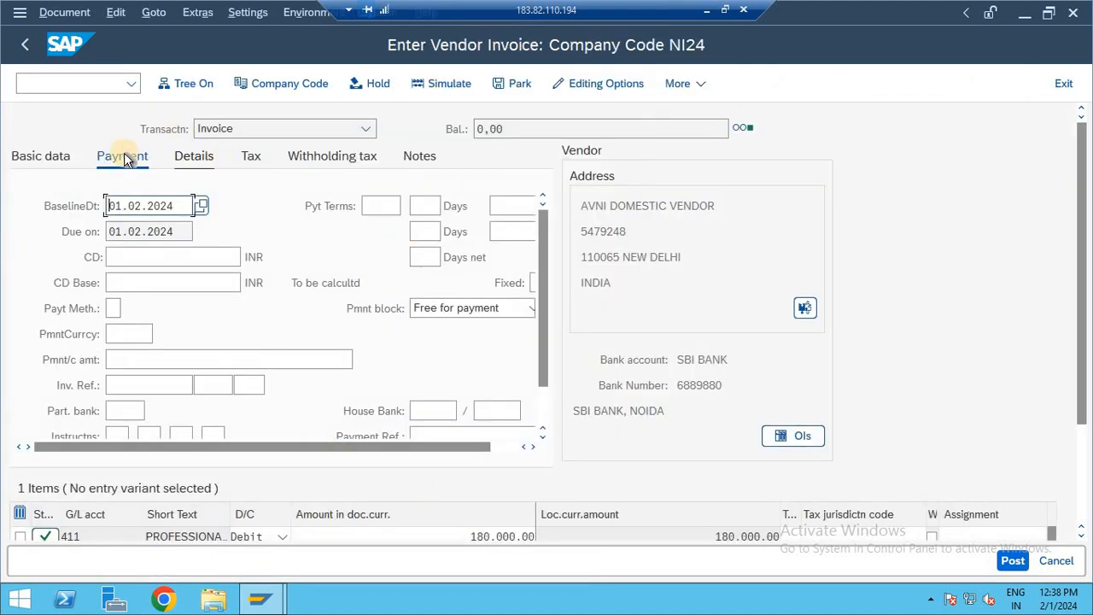
Turn on automatic tax calculation in the invoice's basic data and simulate the posting again
click(59, 154)
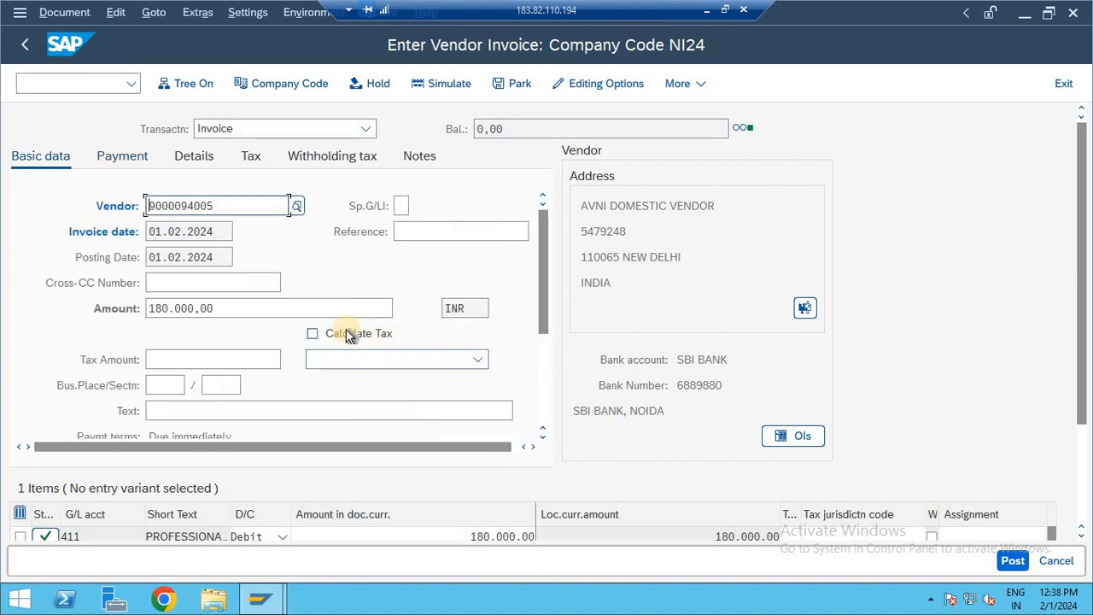
click(314, 334)
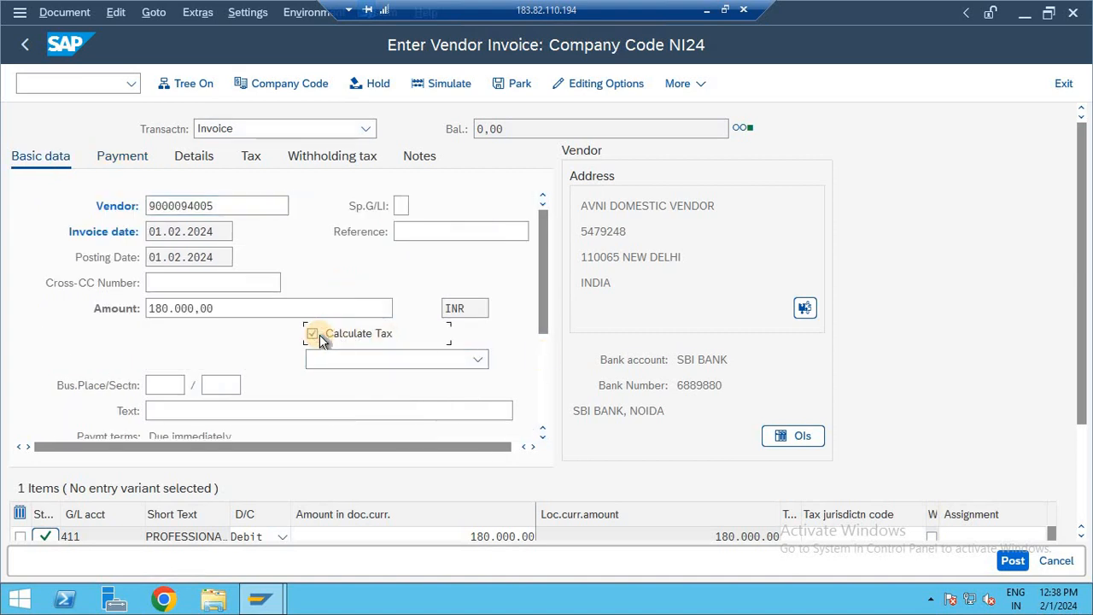
click(444, 80)
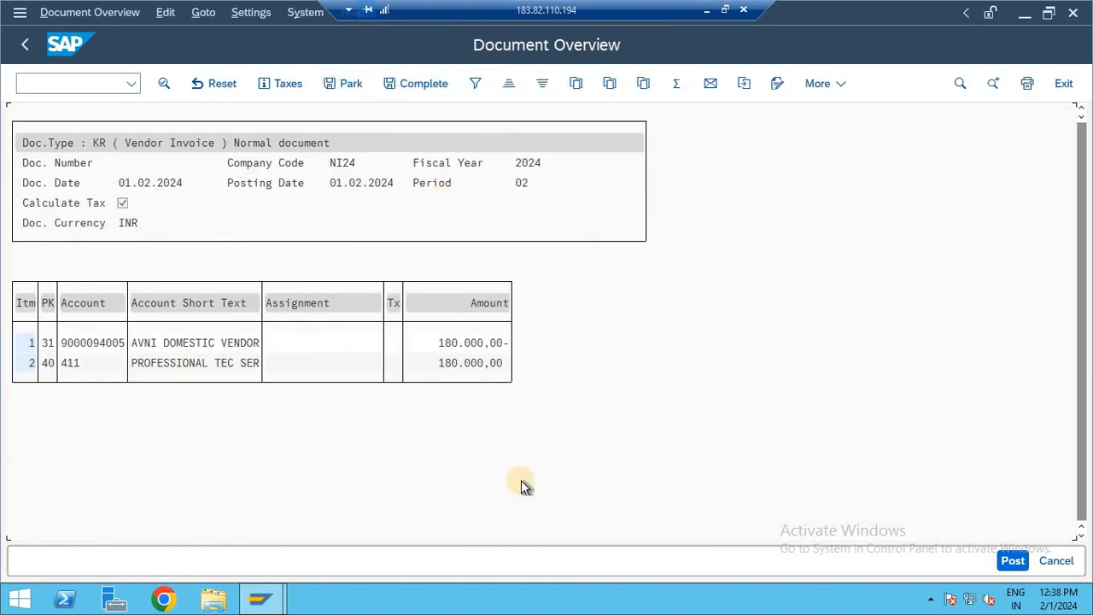
Abandon the simulated invoice and restart transaction FB60
click(80, 89)
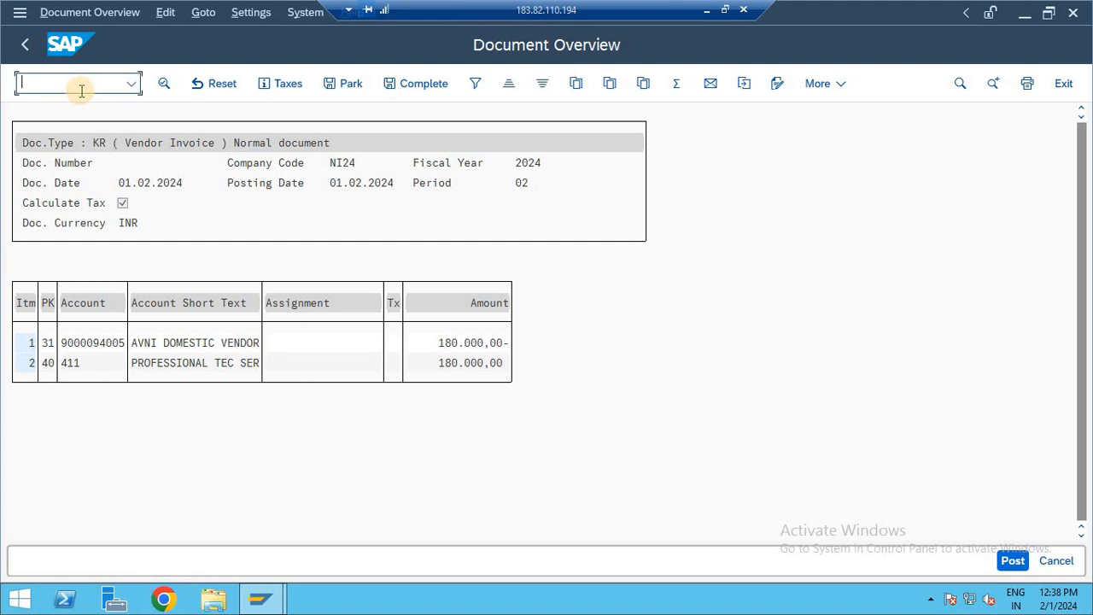
text(/n)
key(Return)
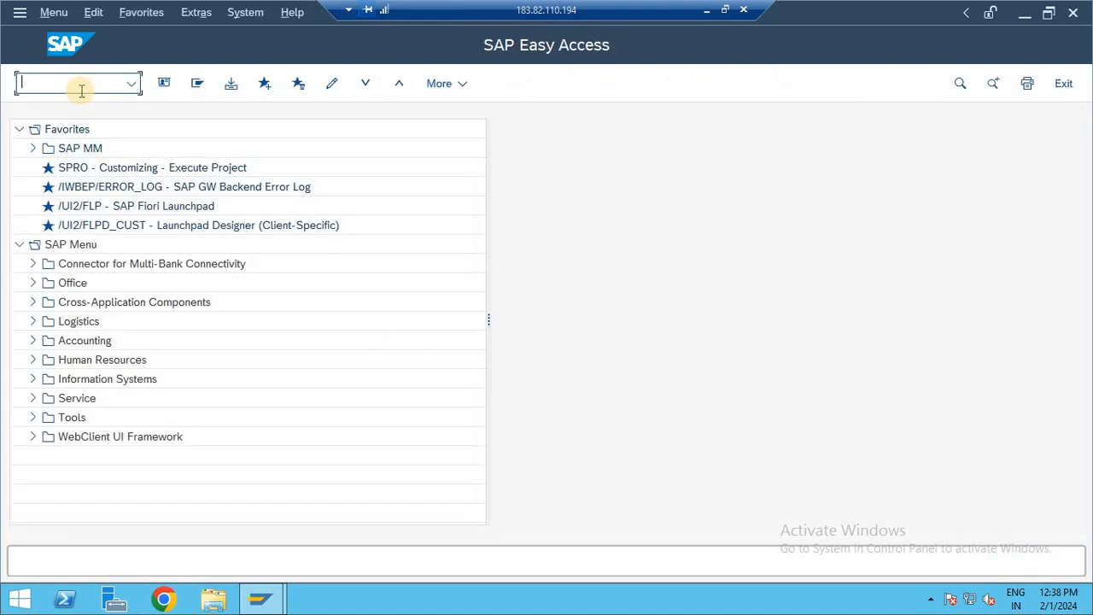
text(FB60)
key(Return)
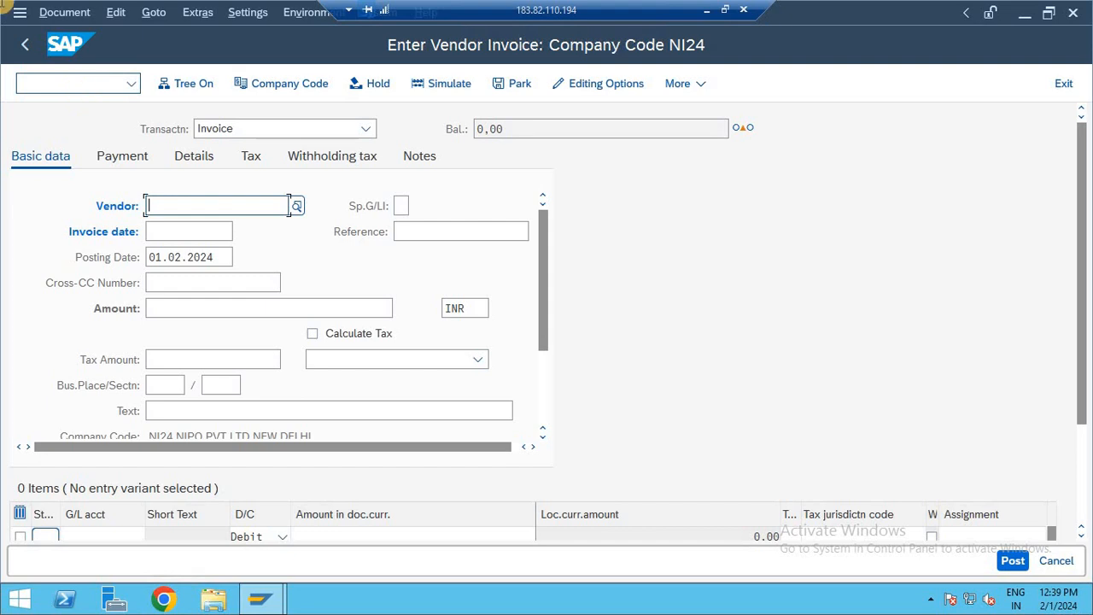
Switch the invoice entry to company code GLOM
click(282, 84)
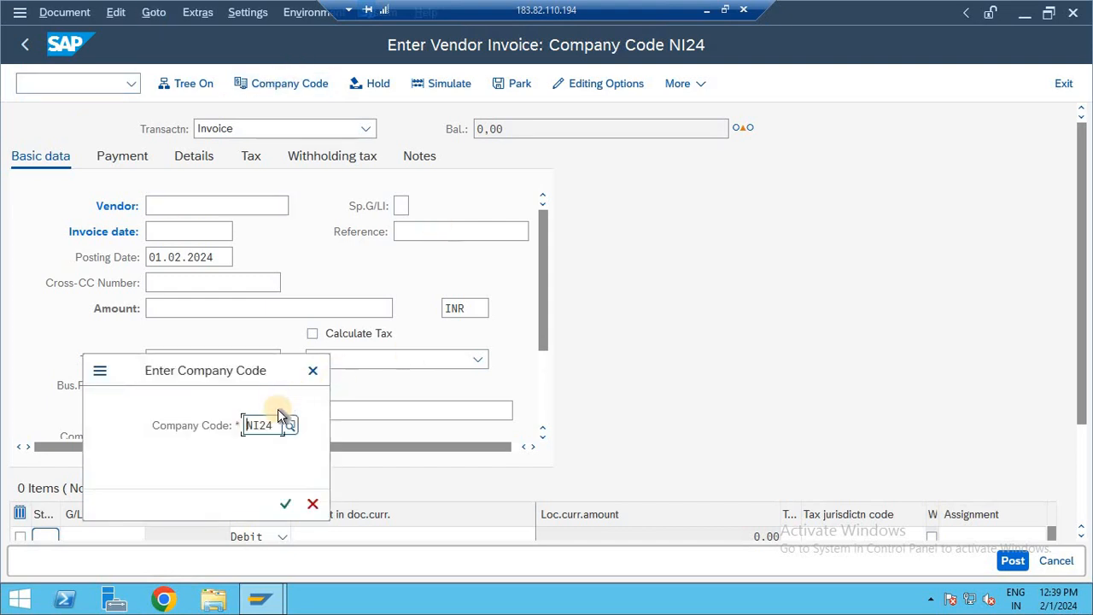
double_click(271, 425)
text(GLOM)
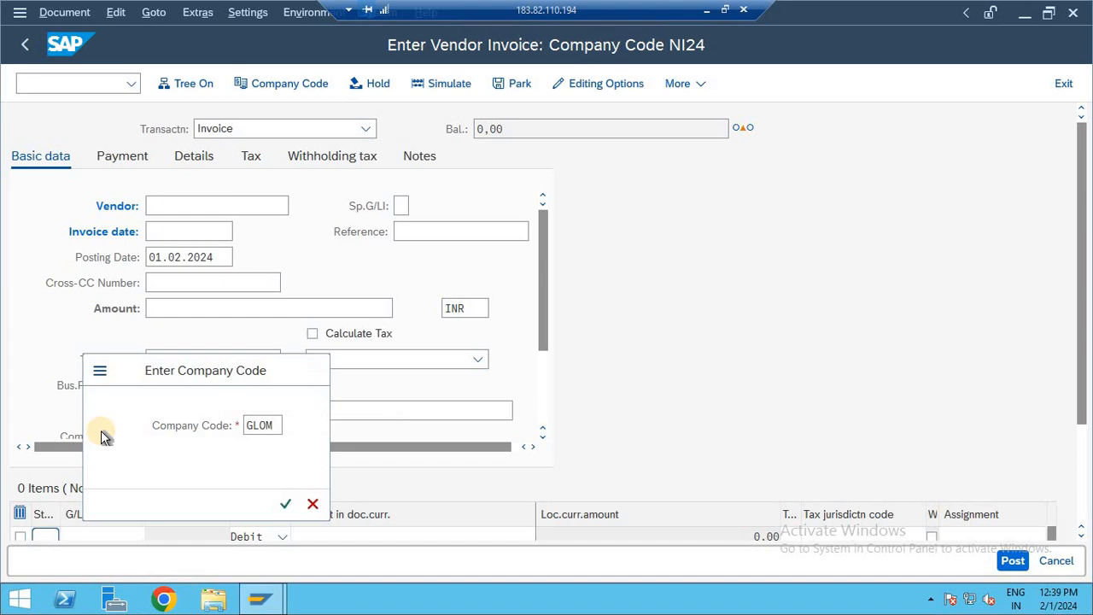
key(Return)
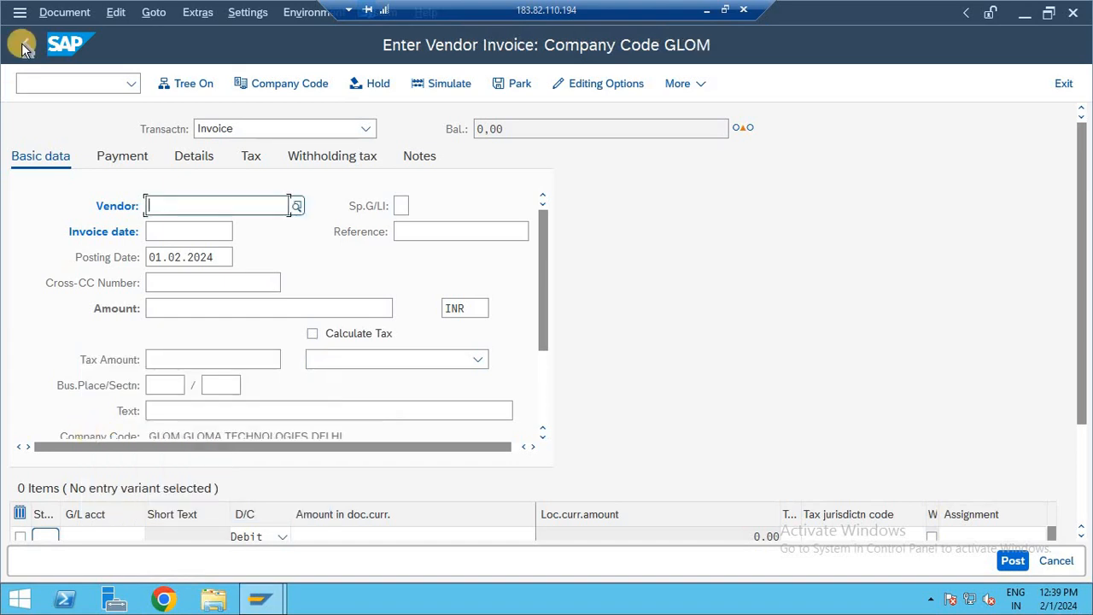
Look up the suppliers of company code GLOM and select RN CONSULTANCY SERVICES as the invoice vendor
click(297, 207)
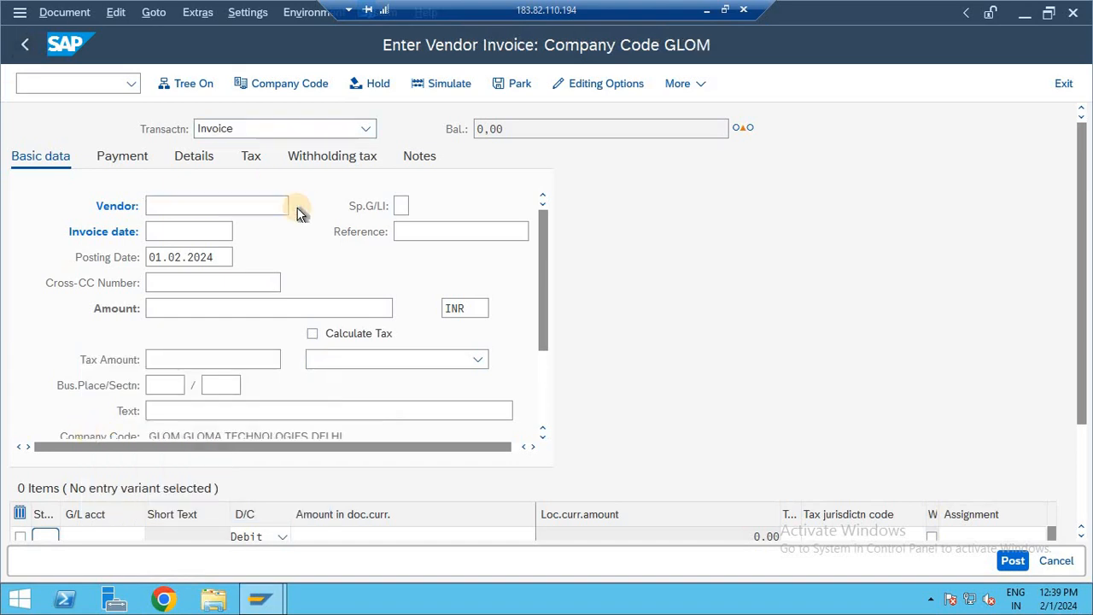
key(Return)
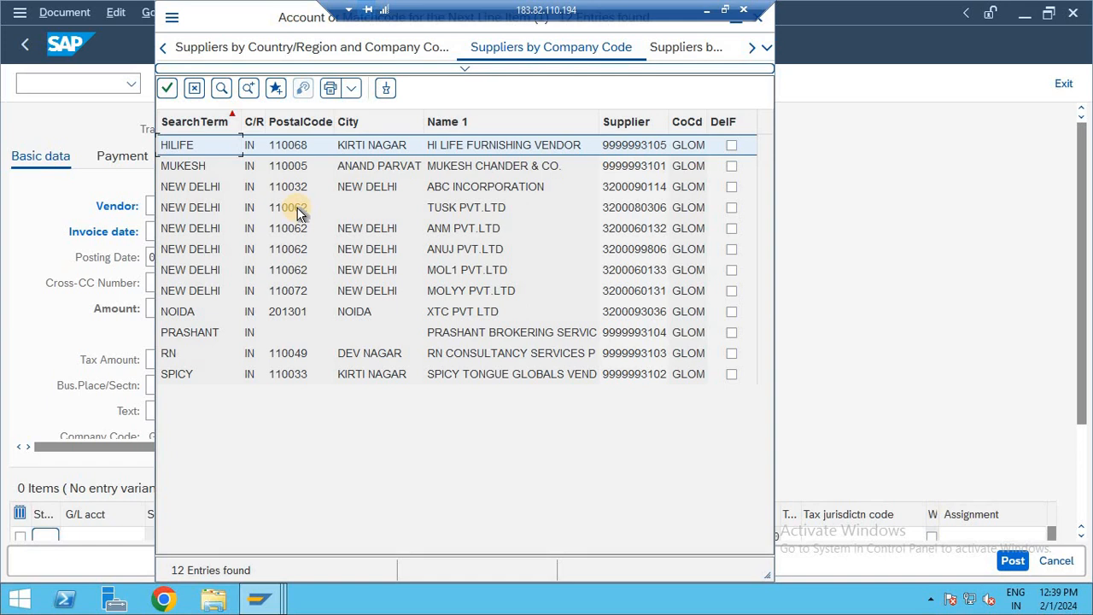
key(Down)
key(Down)
key(Down)
key(Down)
key(Down)
key(Down)
key(Down)
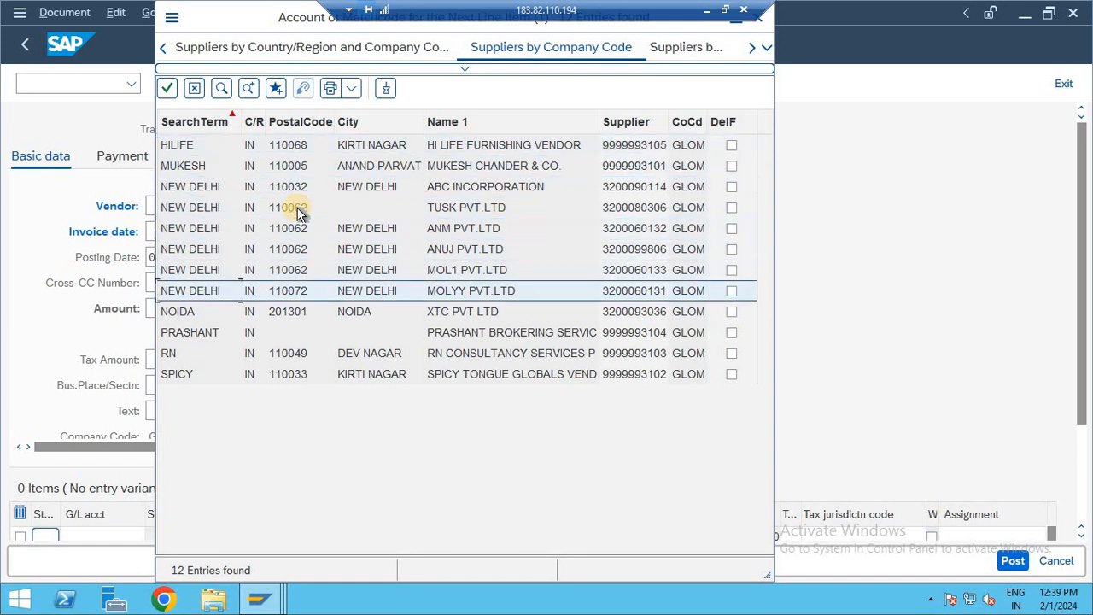
key(Down)
key(Down)
key(Down)
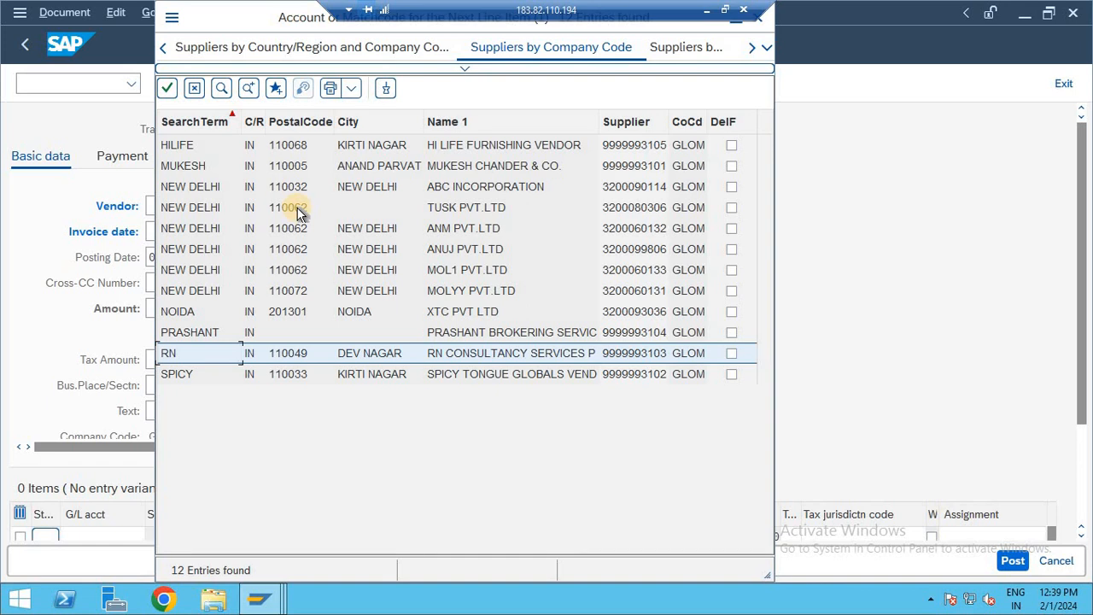
key(Return)
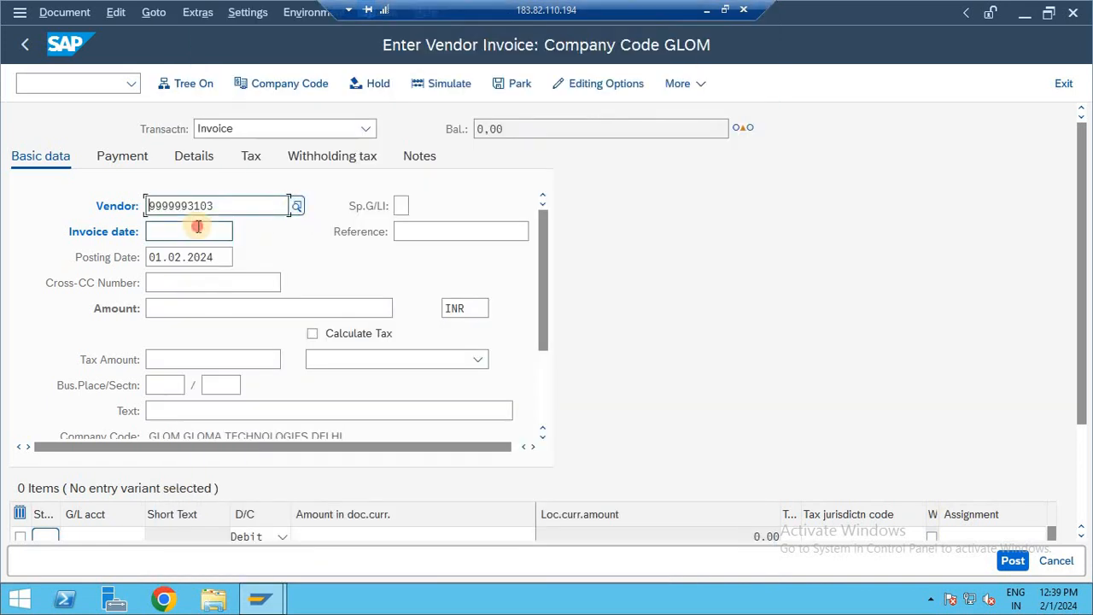
Set the invoice date to 01.02.2024 and the invoice amount to 180000
click(198, 228)
key(space)
key(Down)
key(Return)
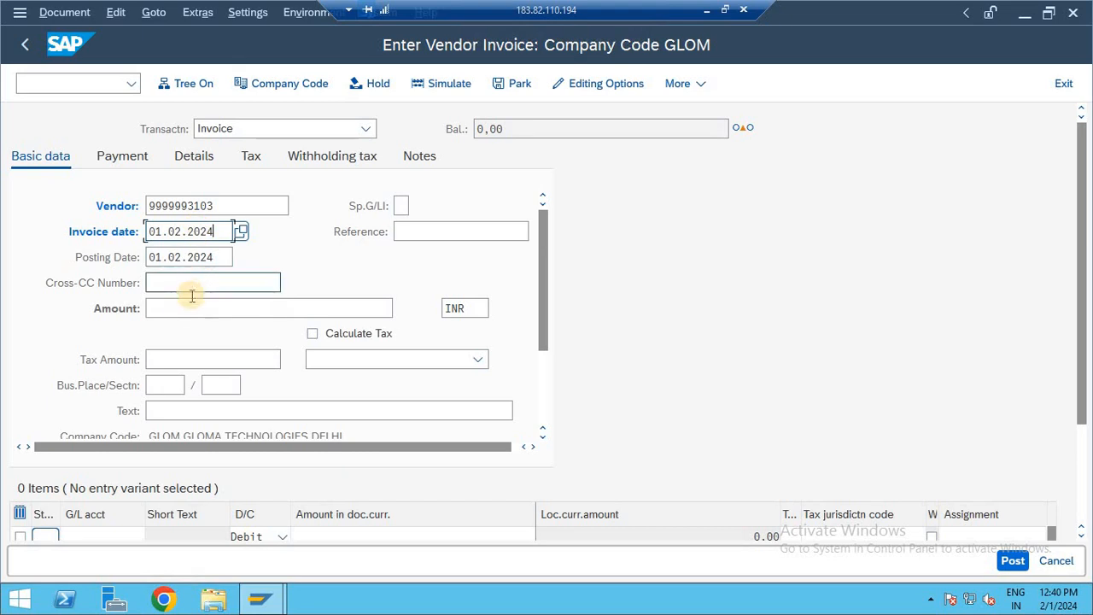
click(186, 309)
key(space)
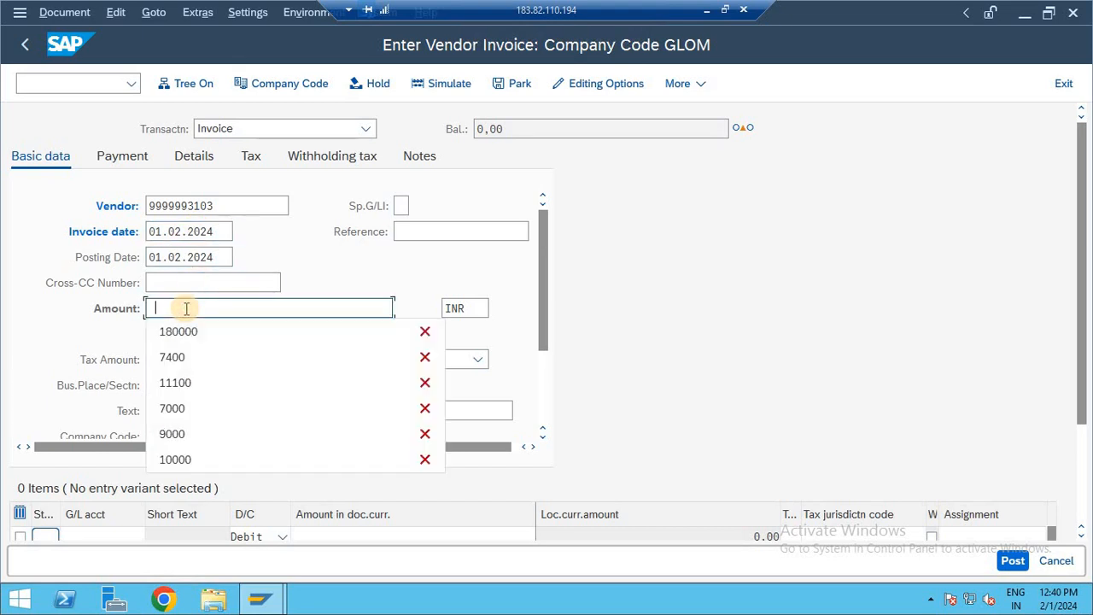
key(Down)
key(Return)
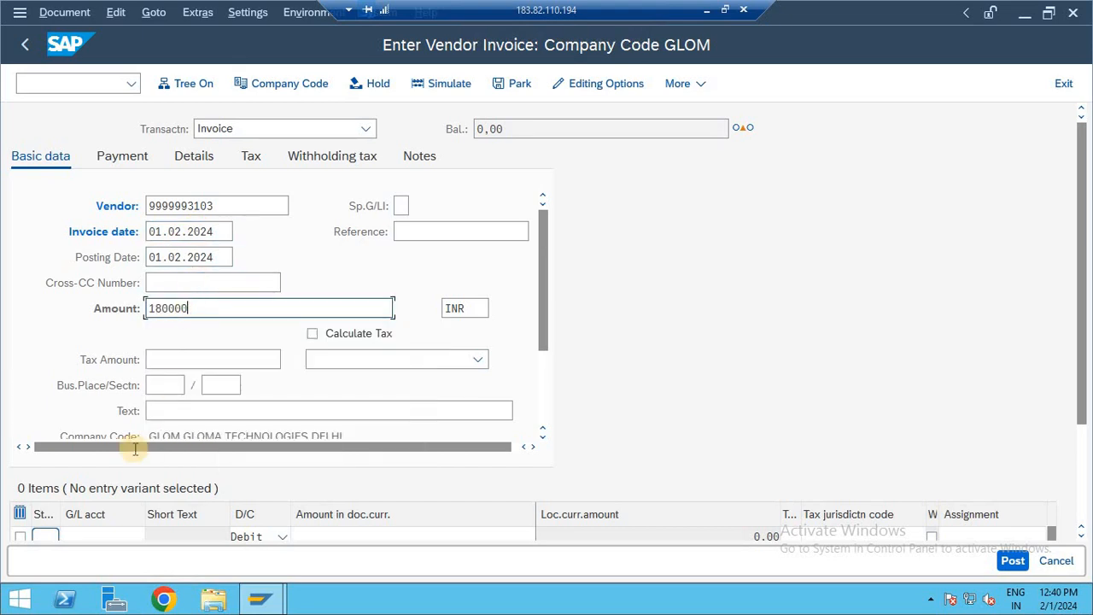
Look up the G/L accounts of company code GLOM and choose 30000005, RN CONSULTANCY SERVICES PVT LTD, for the first line item
click(111, 535)
click(152, 536)
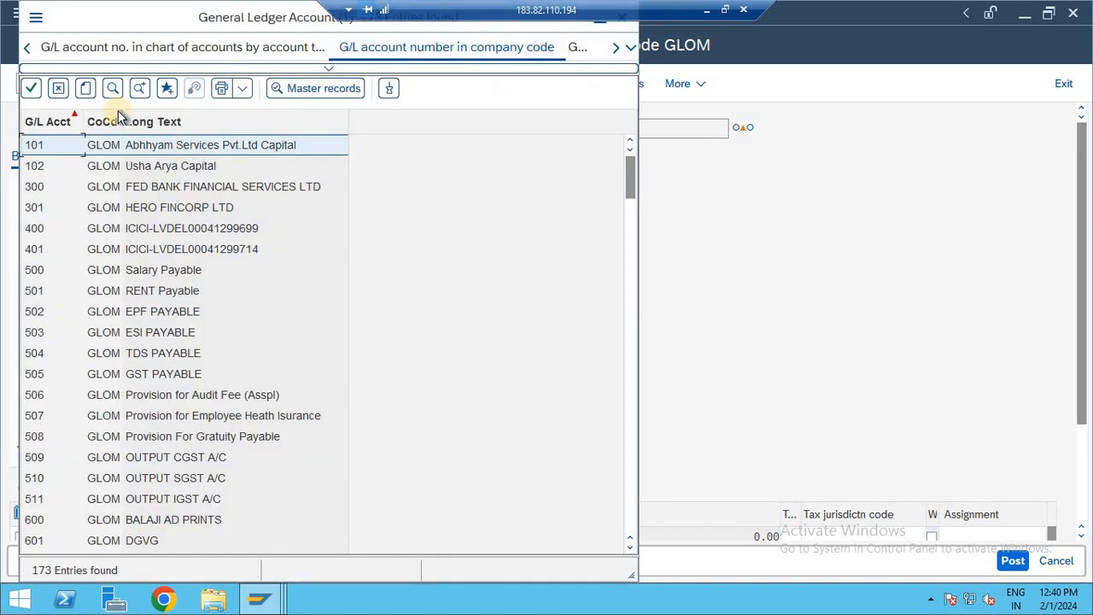
click(112, 90)
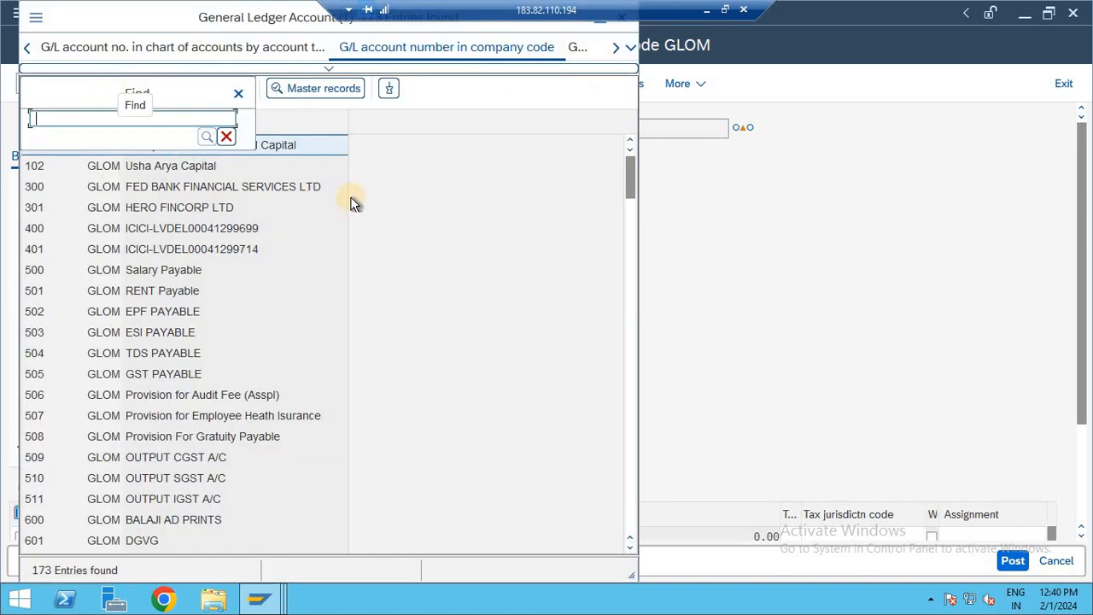
key(Escape)
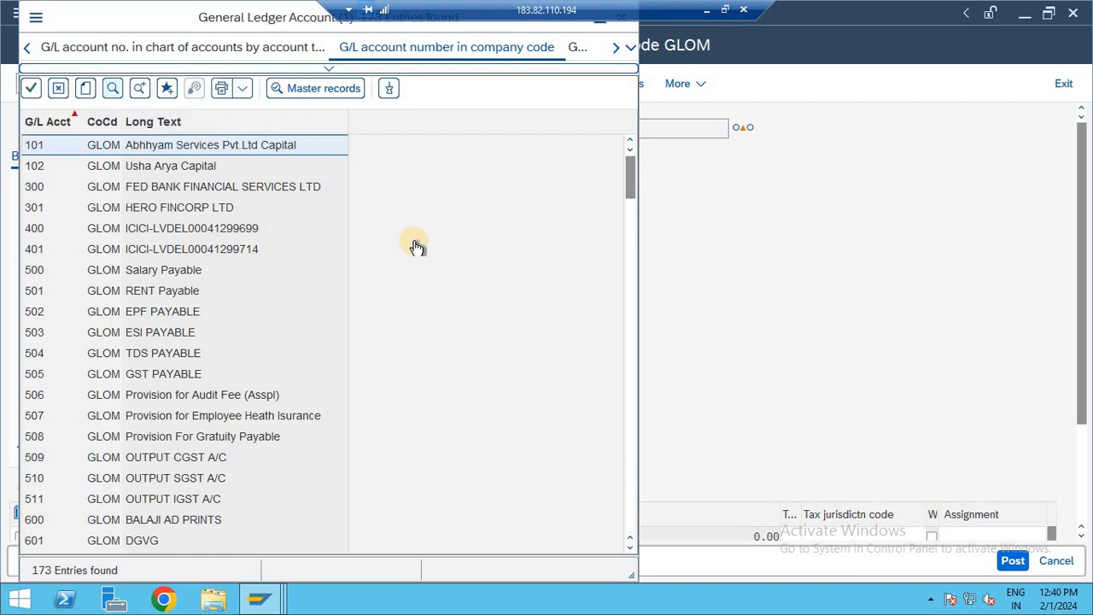
click(149, 168)
key(Page_Down)
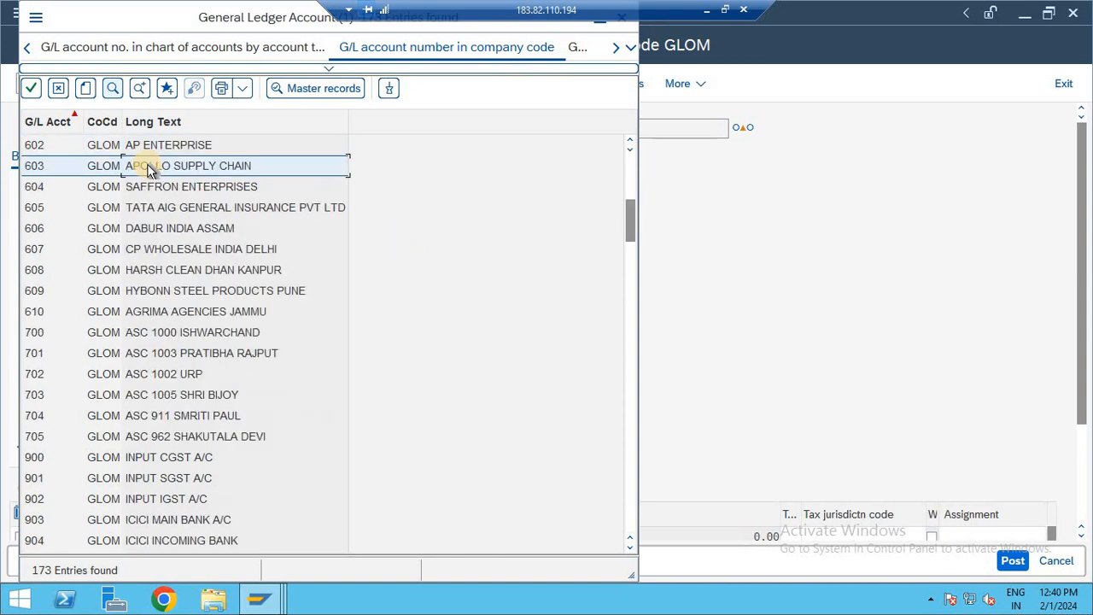
key(Page_Down)
key(Page_Down)
key(Page_Down)
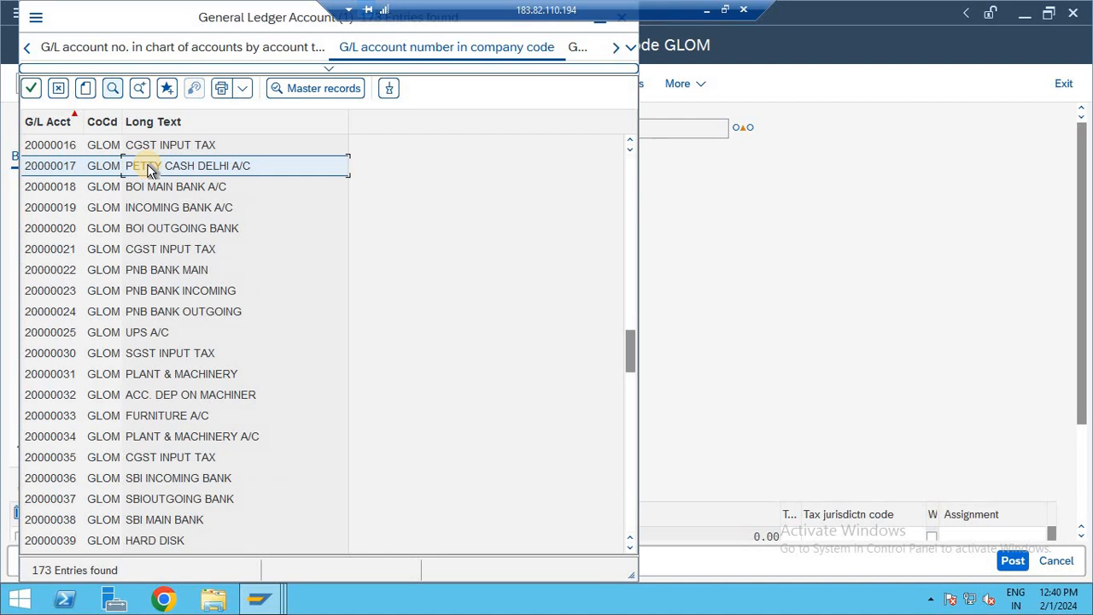
key(Page_Down)
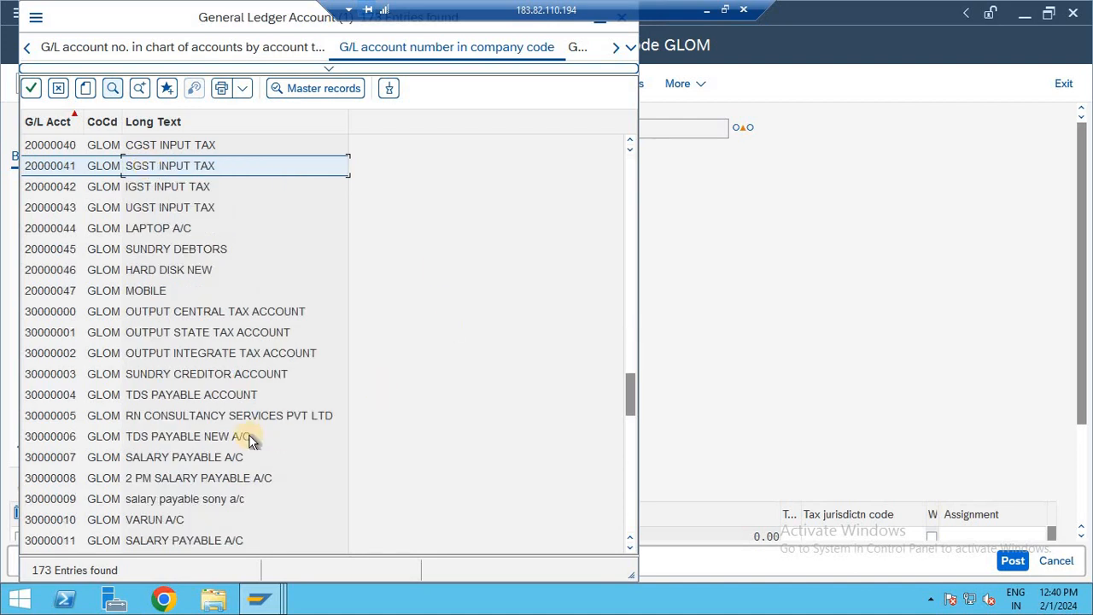
click(227, 419)
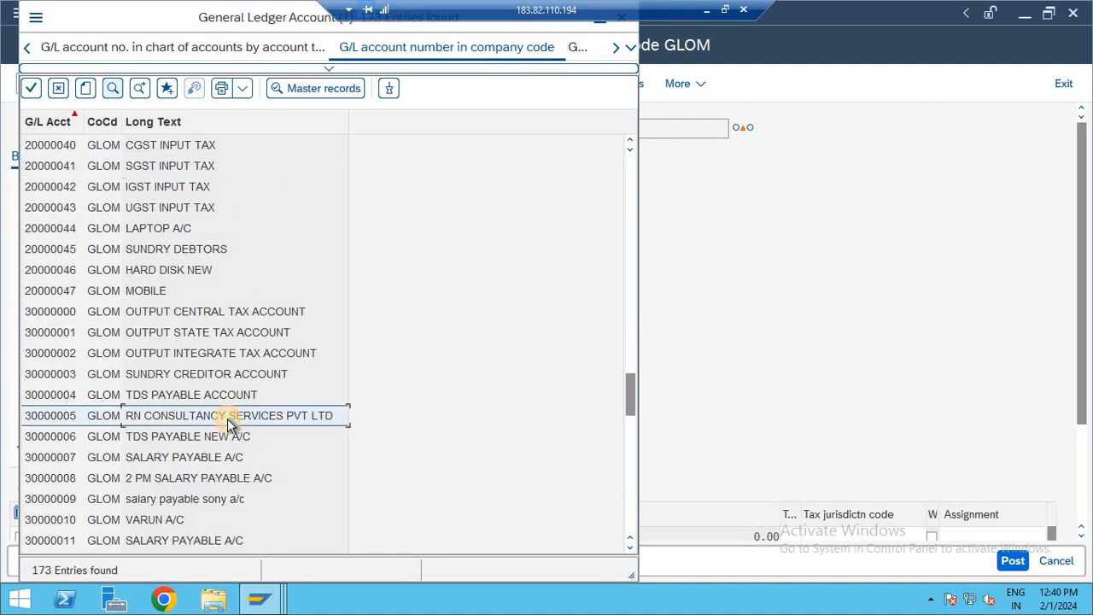
double_click(227, 419)
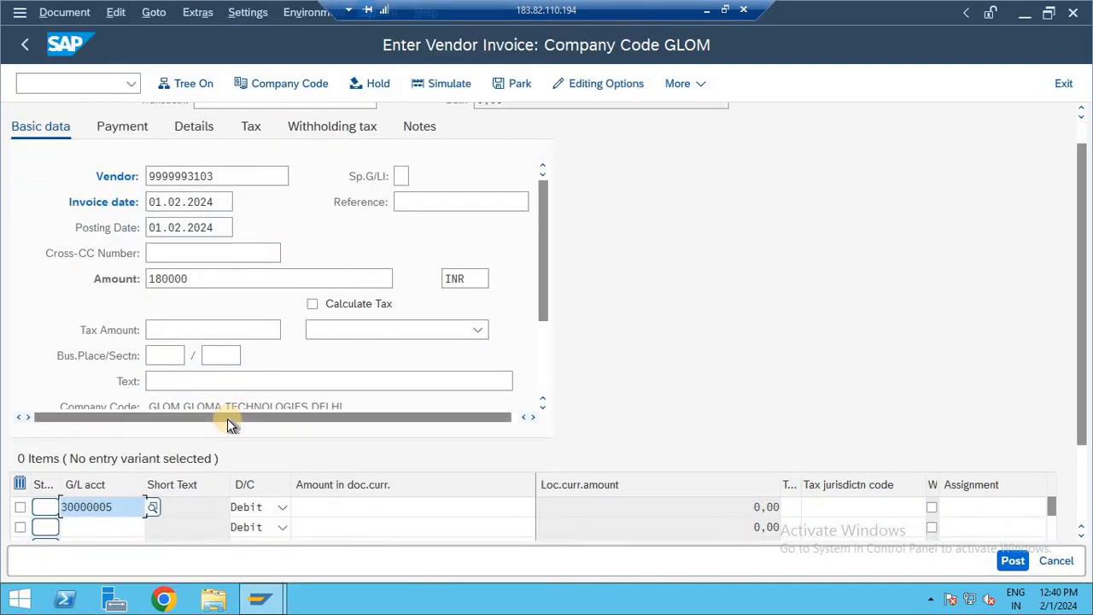
Enter 180000 as the line item's debit amount and confirm the invoice entries for the vendor
click(376, 508)
text(1)
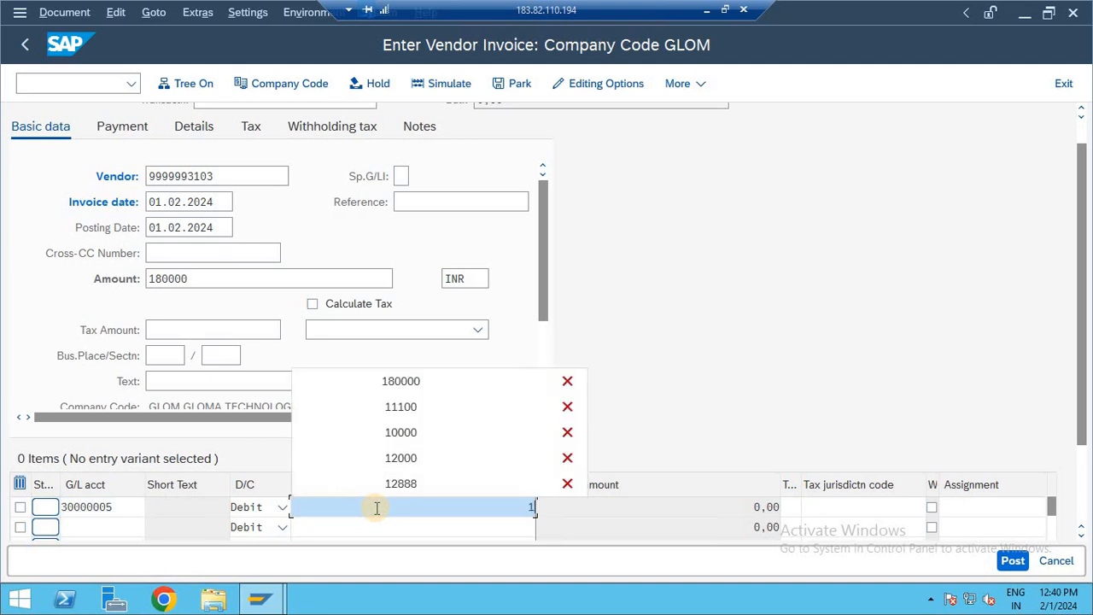
text(8)
key(Down)
key(Return)
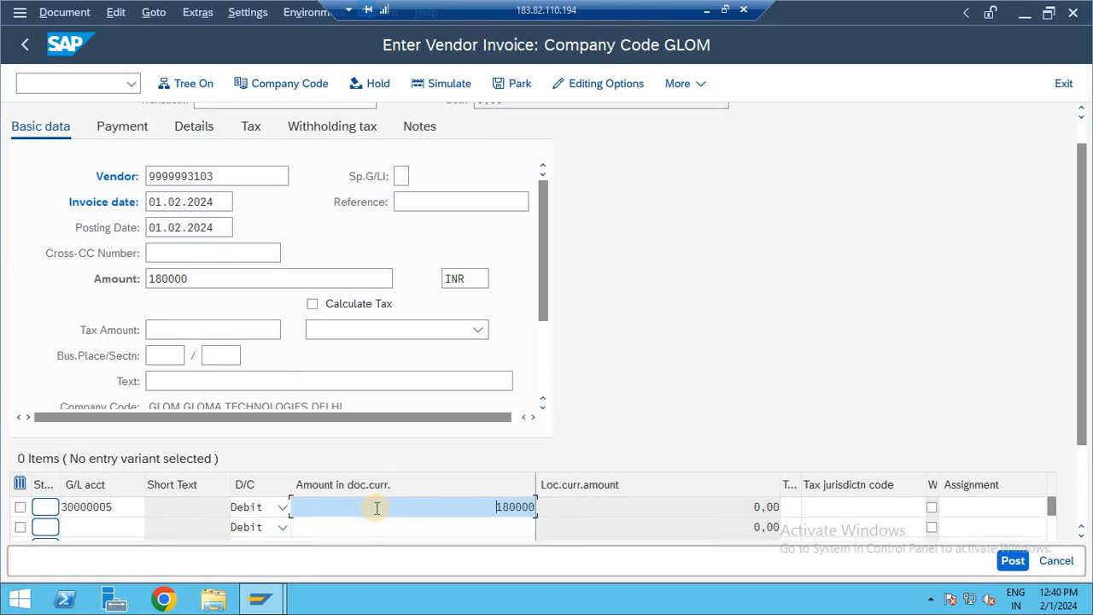
key(Return)
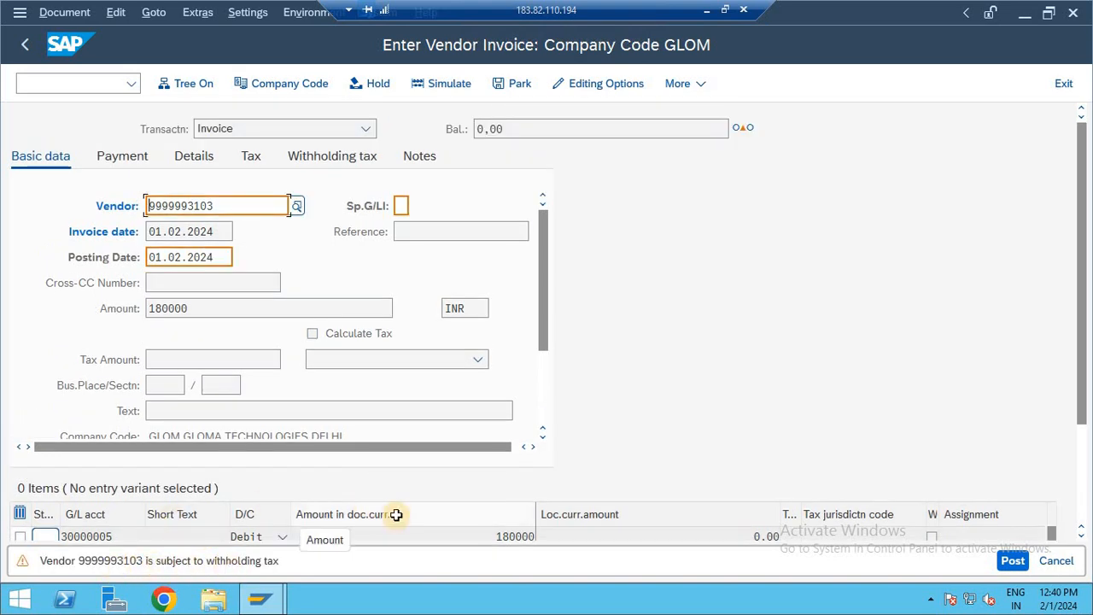
drag(215, 200, 111, 193)
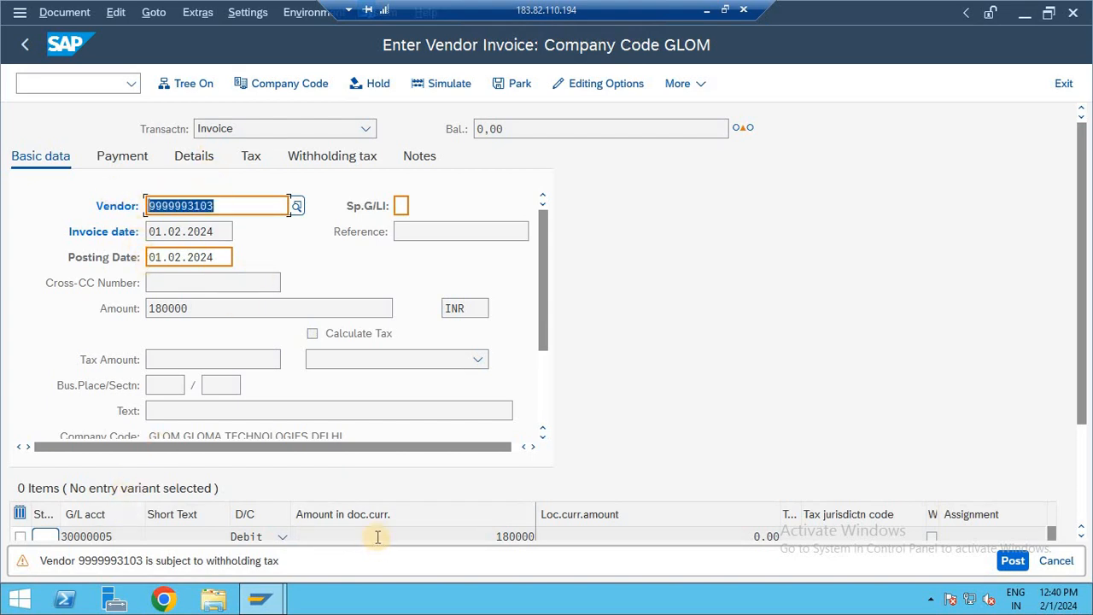
click(444, 85)
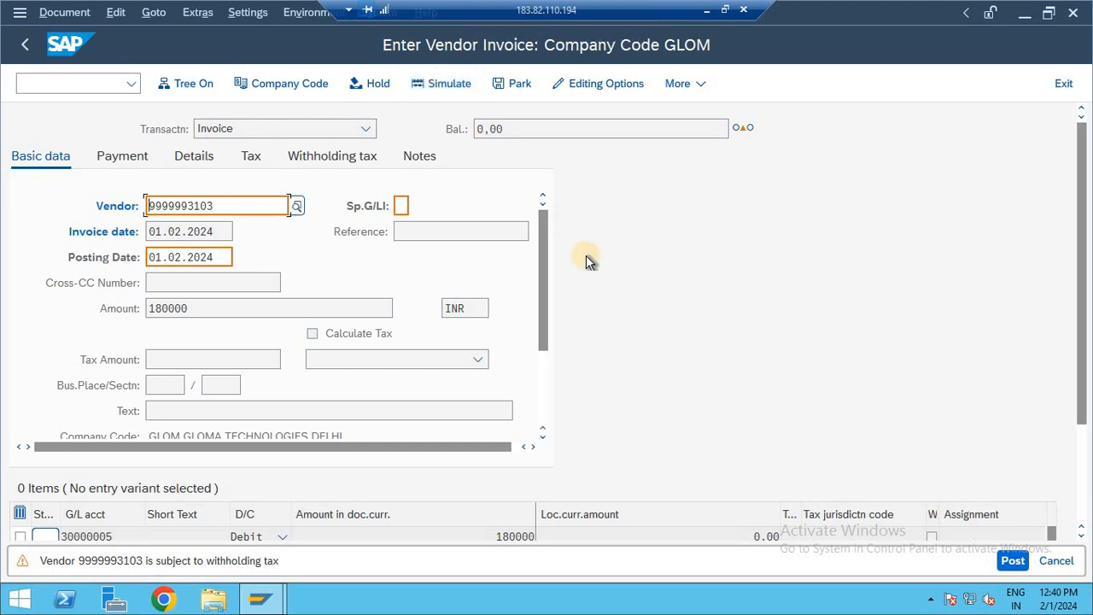
key(Return)
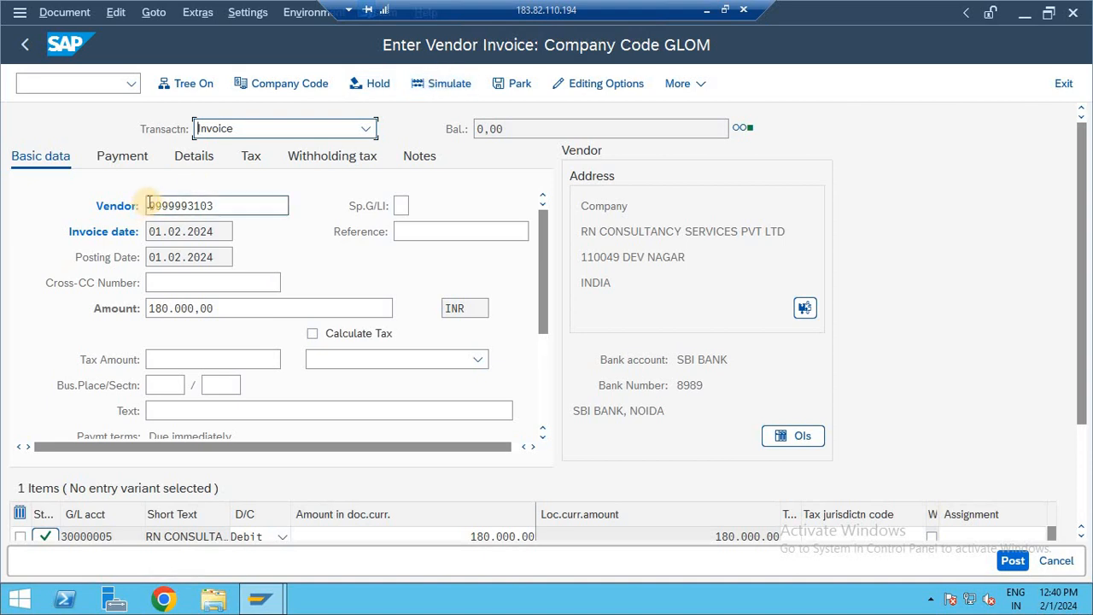
Simulate the GLOM vendor invoice posting and acknowledge the section code message to check the withholding tax line
drag(148, 205, 258, 225)
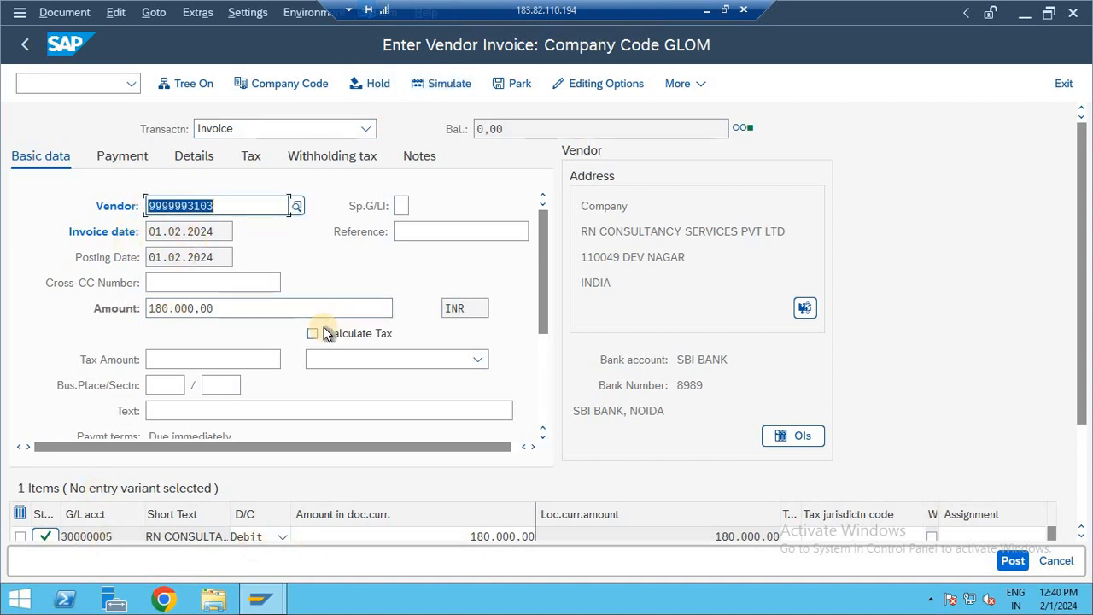
click(429, 94)
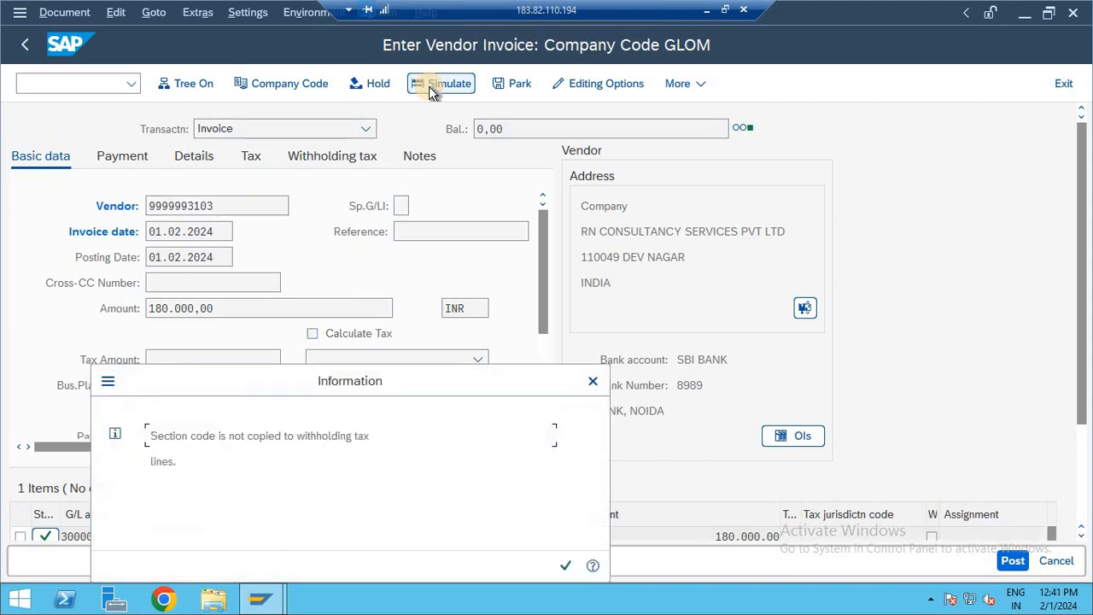
key(Return)
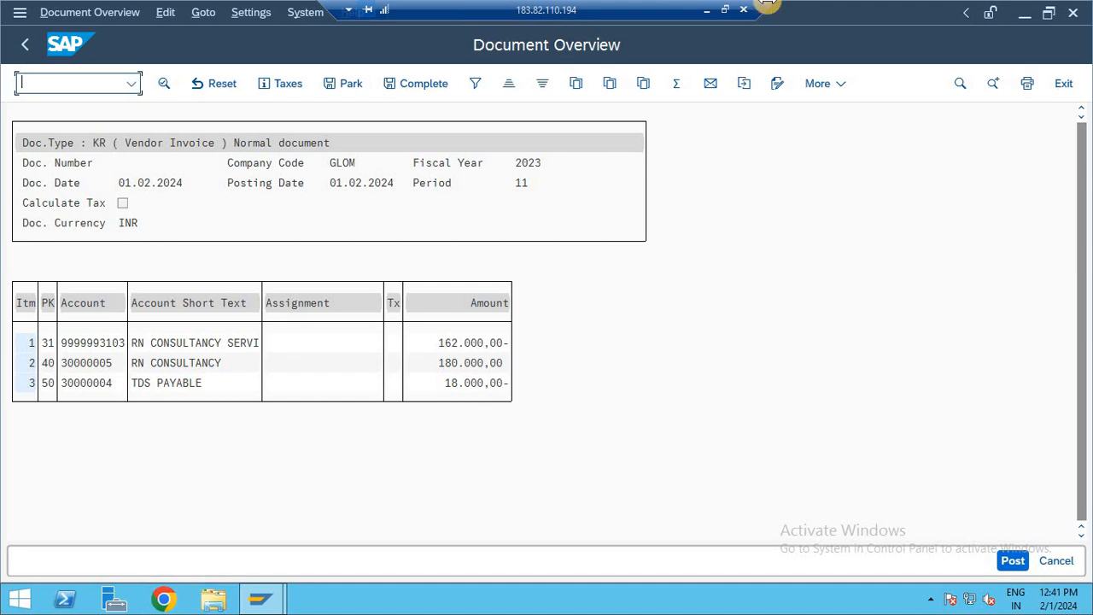
Switch to Chrome and search Google for "tds rate chart for fy 2023-24" in a new tab
click(724, 10)
click(1005, 30)
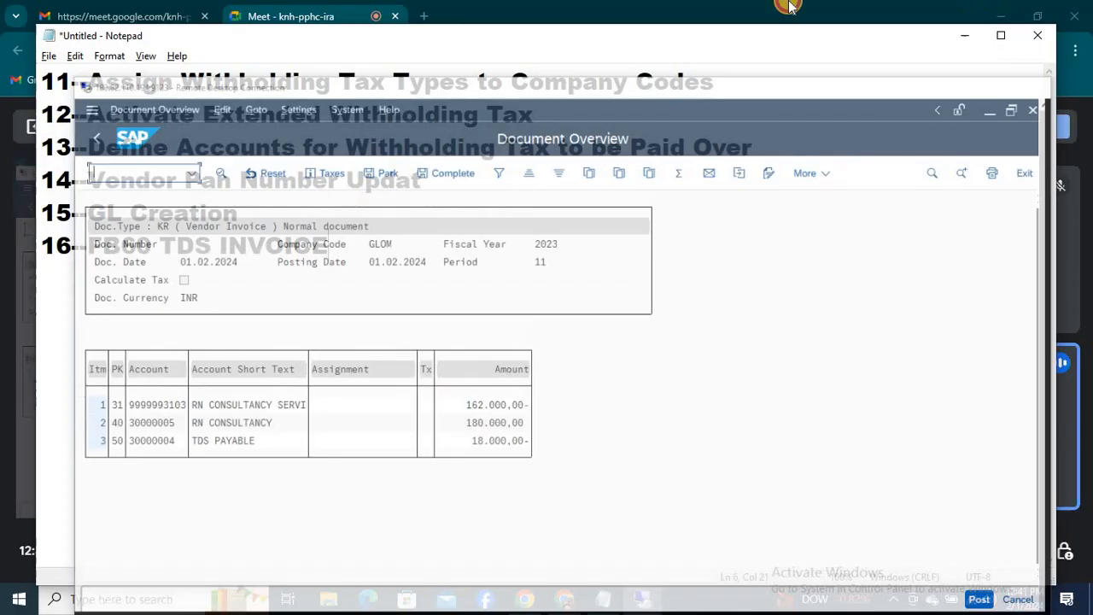
click(968, 32)
click(423, 17)
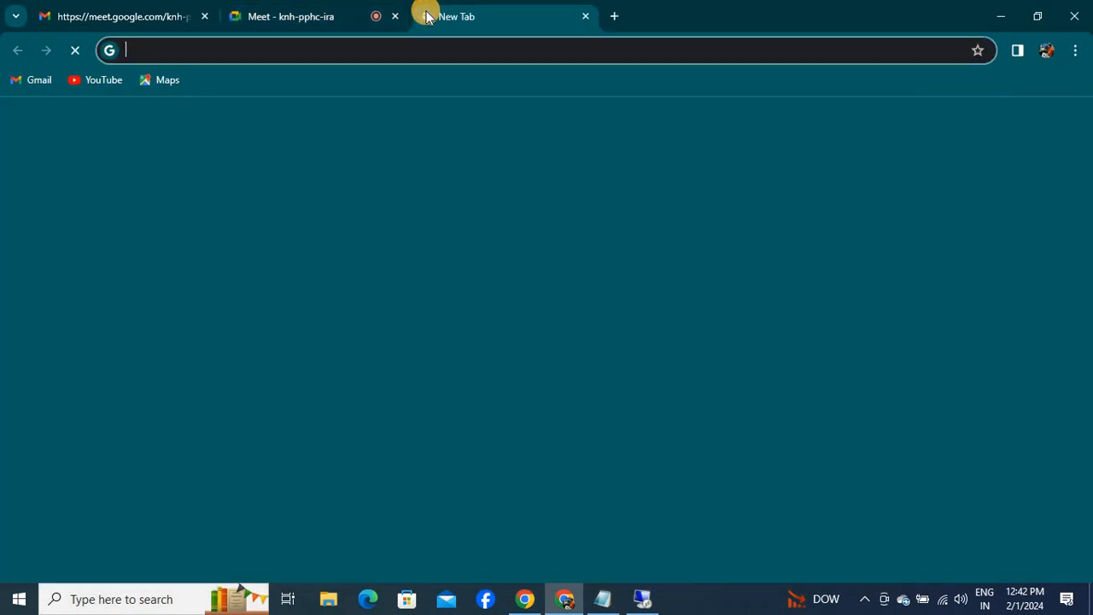
text(TDS RATE )
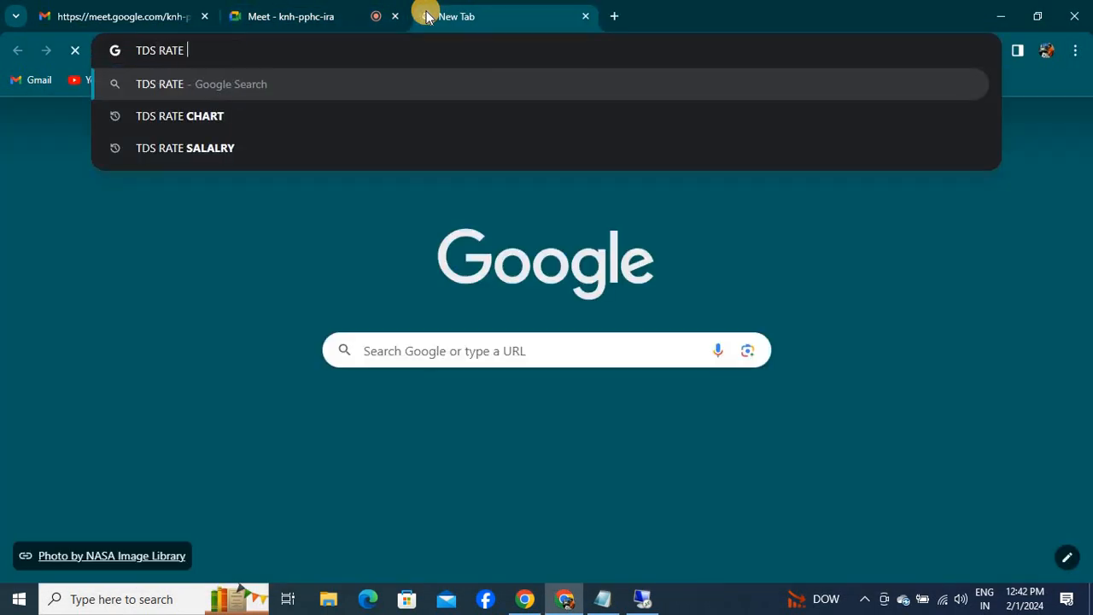
text(CHART)
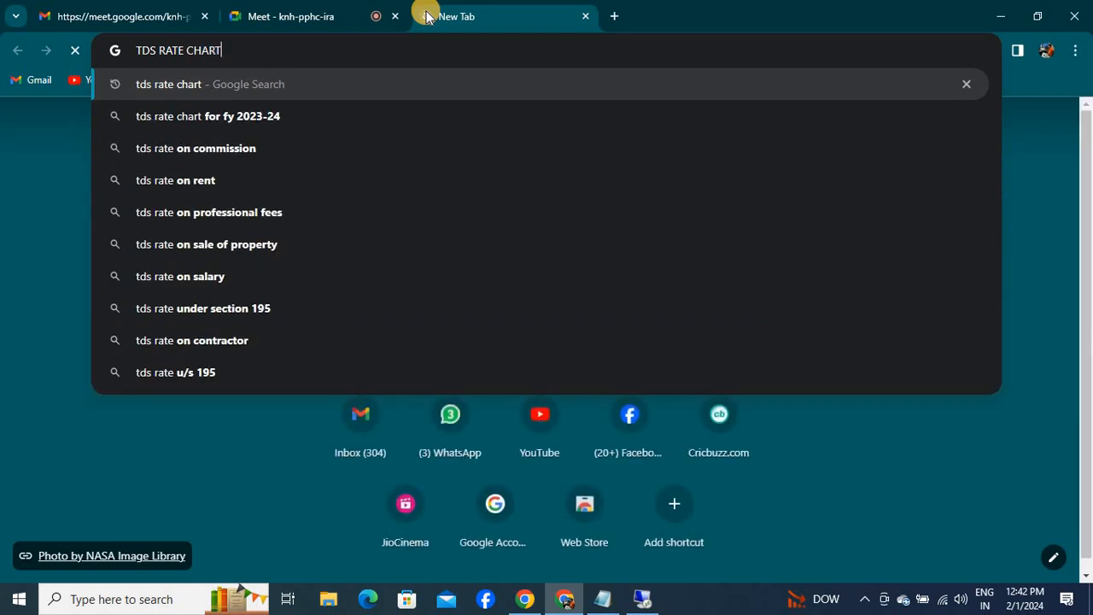
key(Down)
key(Return)
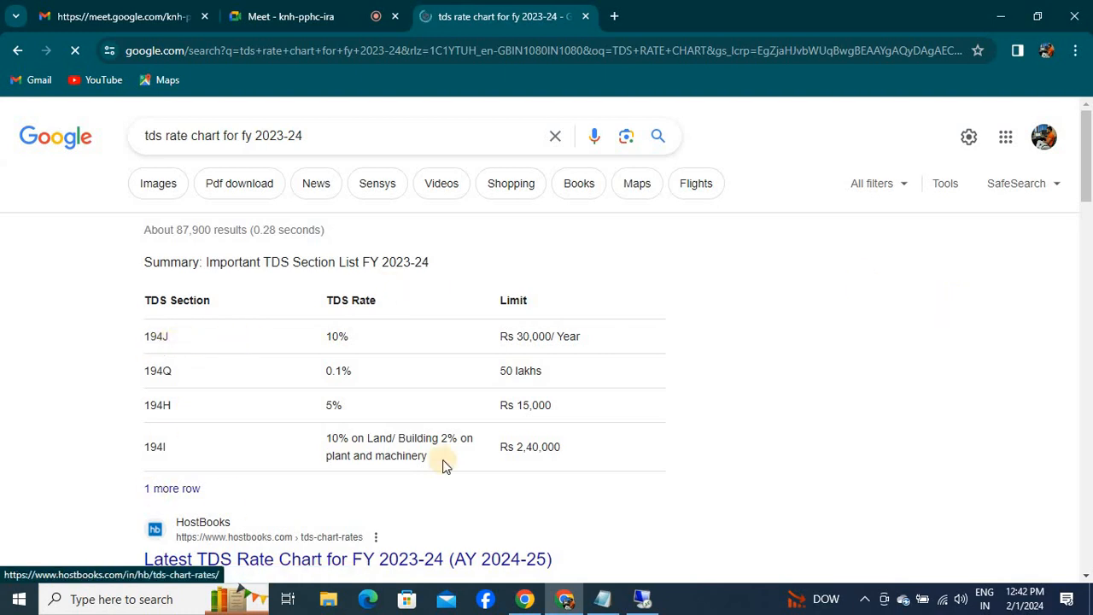
Open the HostBooks TDS rate chart for FY 2023-24 and examine the rates and thresholds by TDS section
drag(1084, 164, 1085, 194)
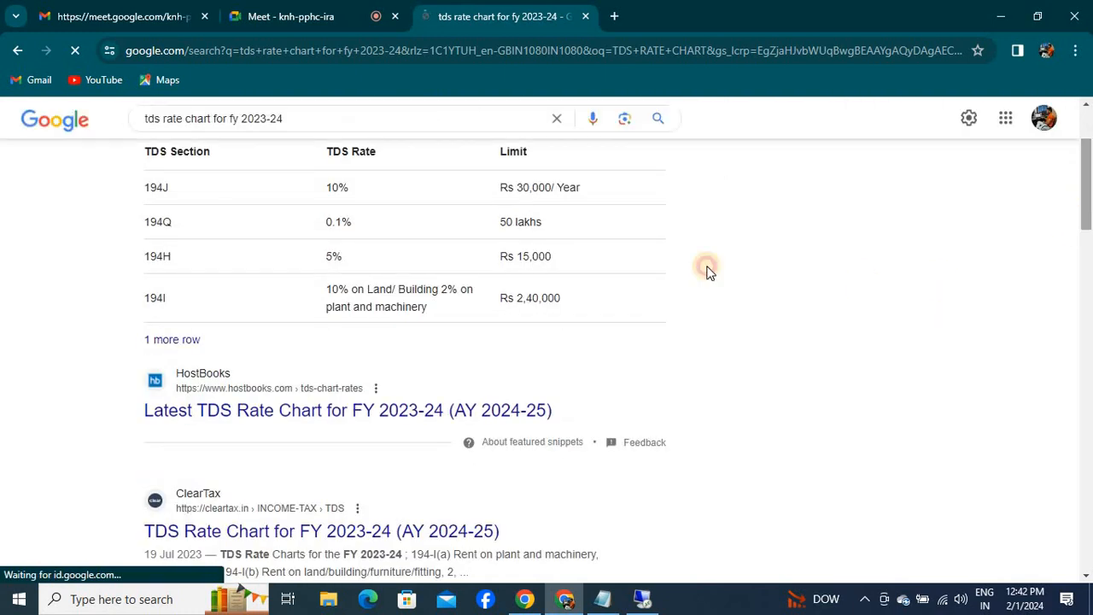
click(424, 412)
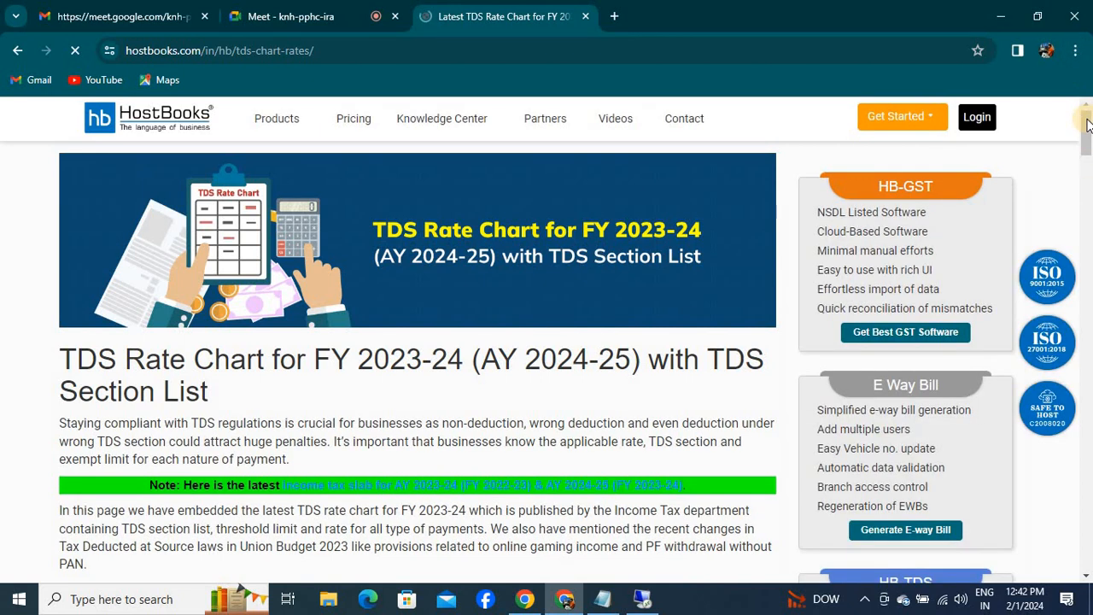
drag(1088, 125, 1087, 169)
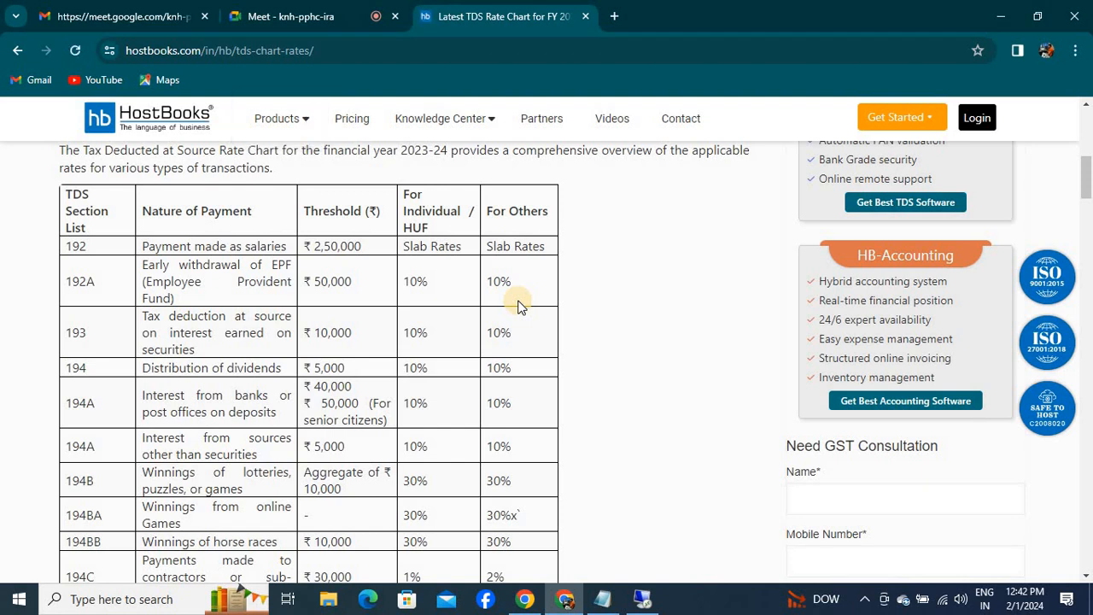
Switch back to the SAP session, leave the simulated invoice and open the SAP Reference IMG through transaction SPRO
key(alt+Tab)
key(alt+Tab)
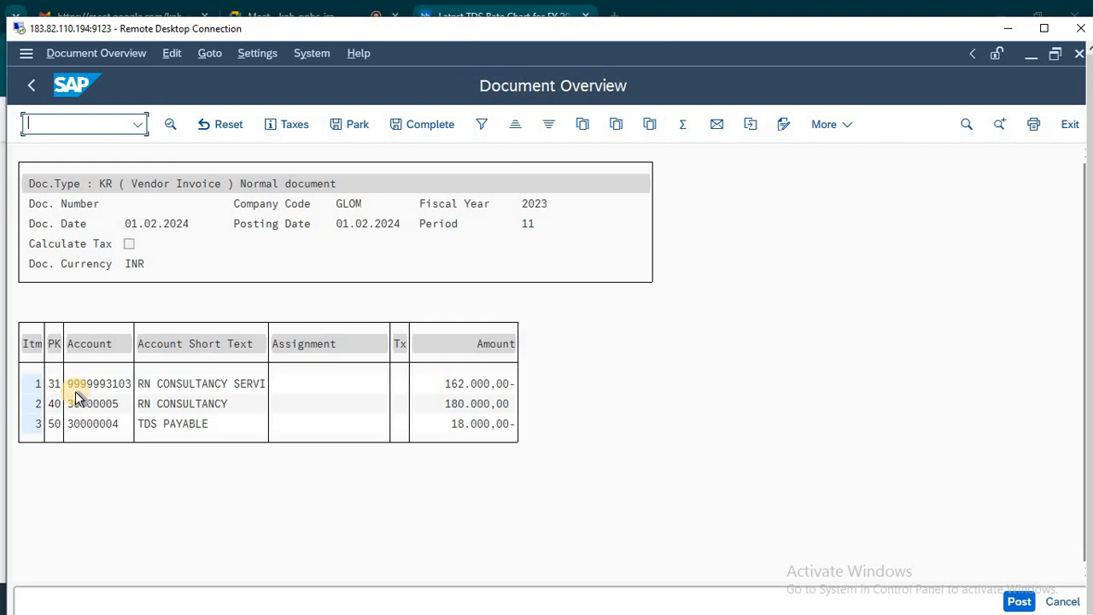
text(/n)
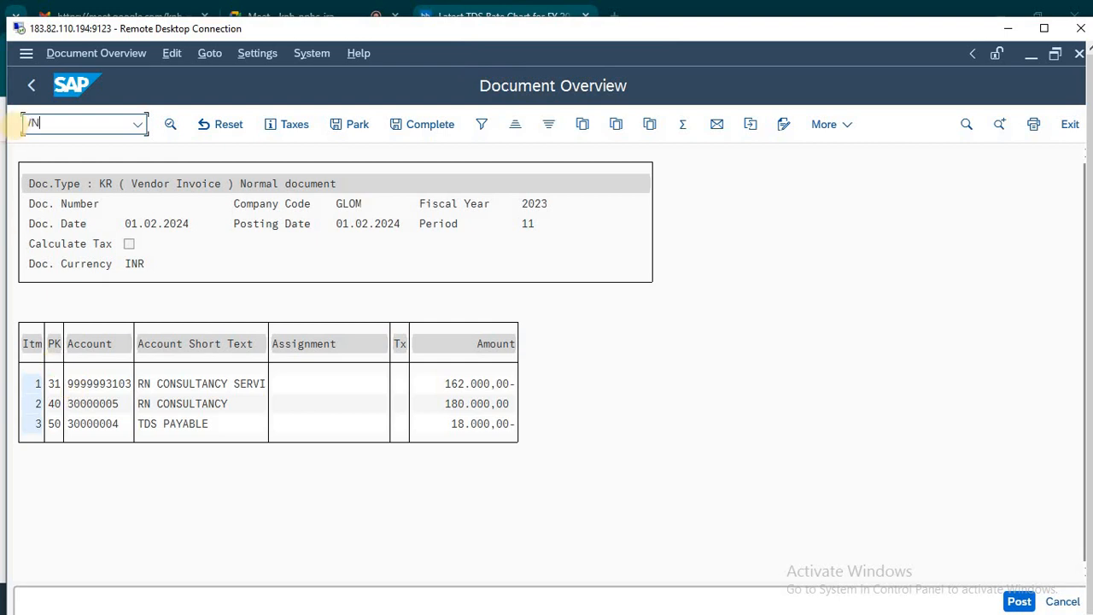
key(Return)
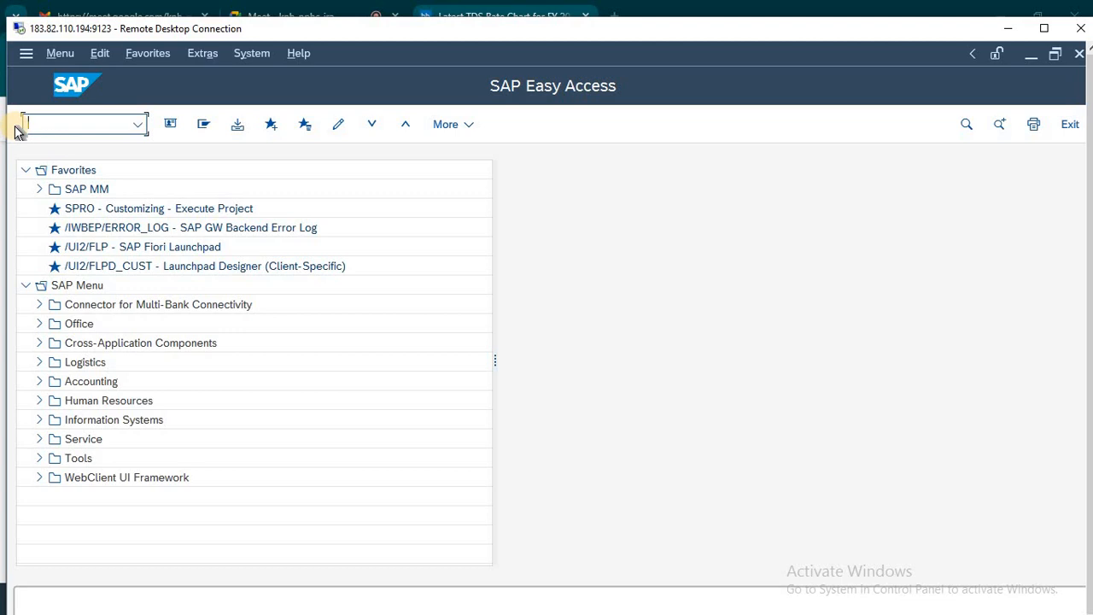
text(SPRO)
key(Return)
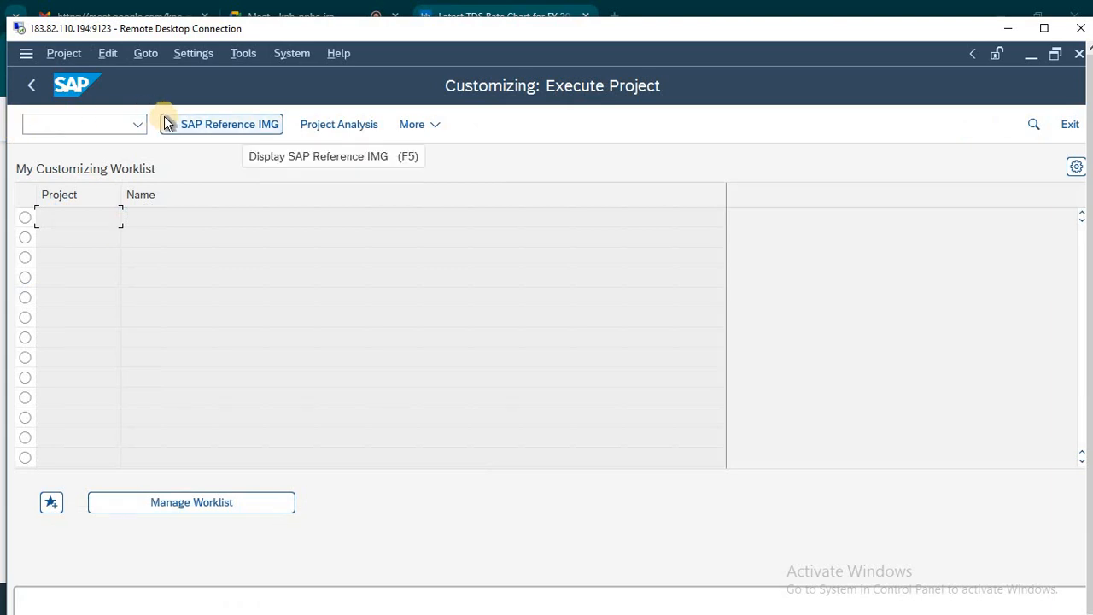
click(271, 124)
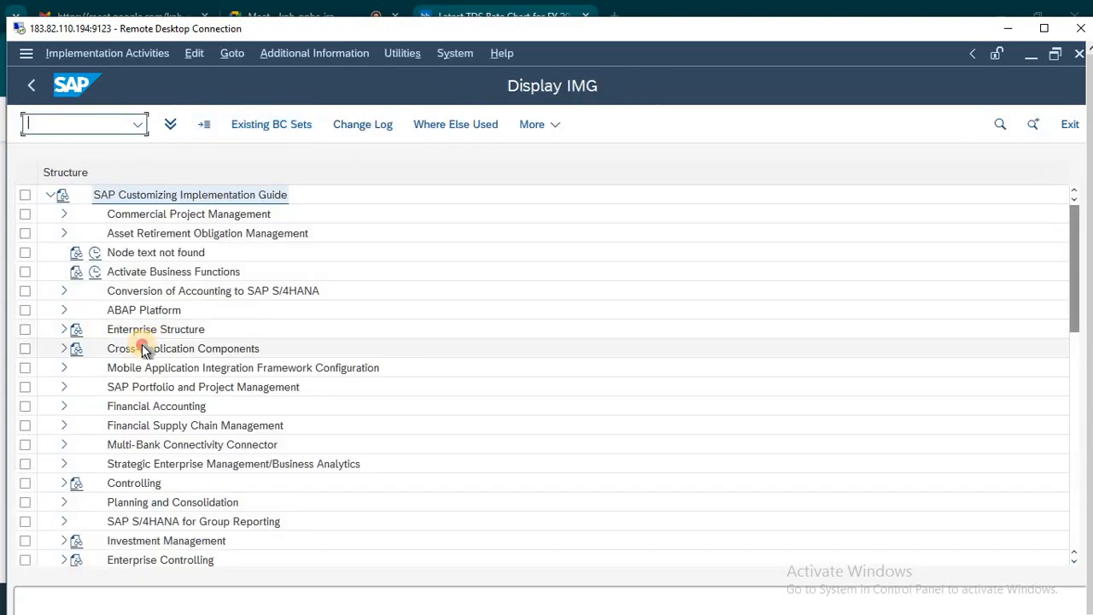
Expand Financial Accounting and its Financial Accounting Global Settings node in the IMG structure
click(143, 349)
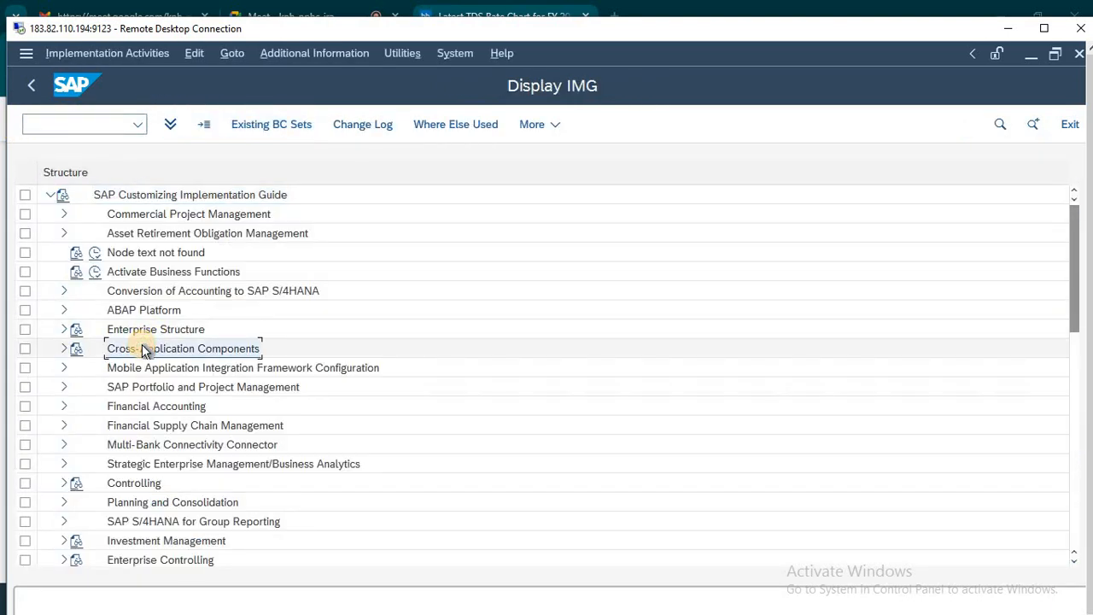
key(Down)
key(Down)
key(Down)
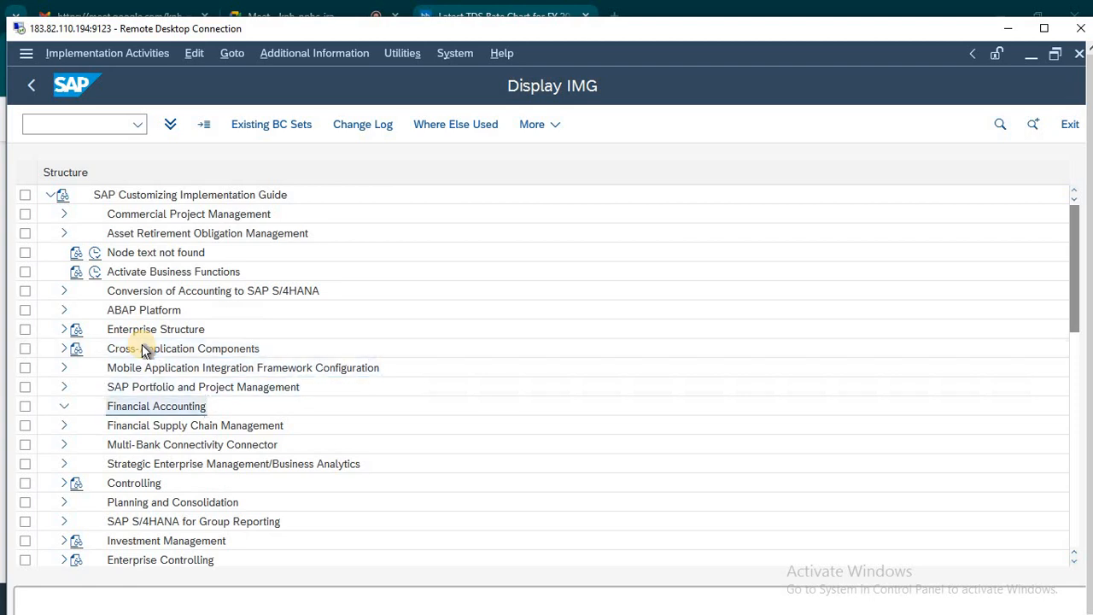
key(Right)
key(Down)
key(Down)
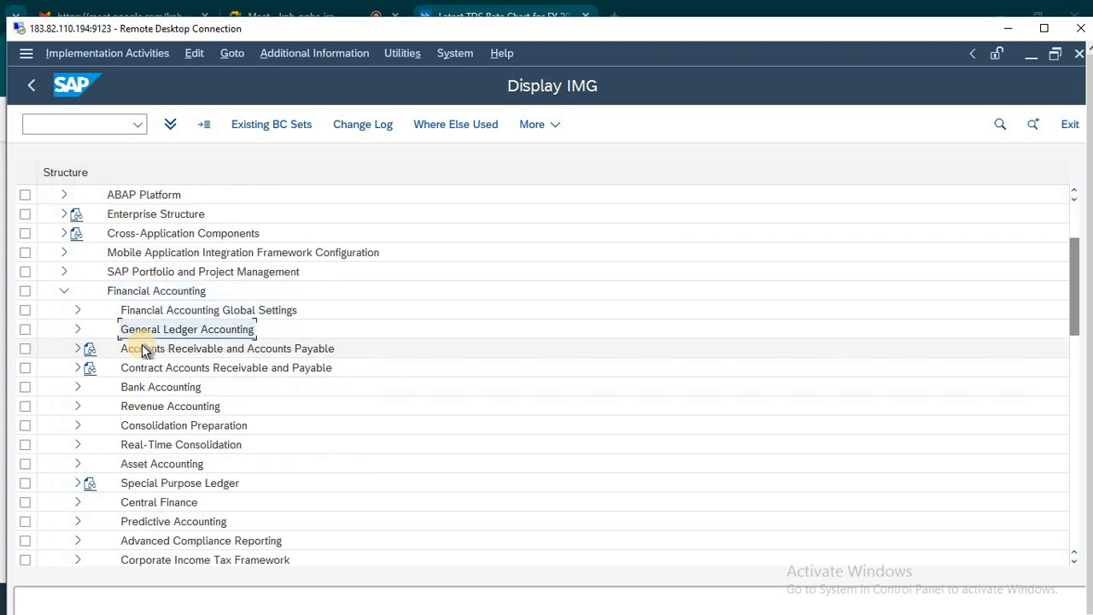
key(Up)
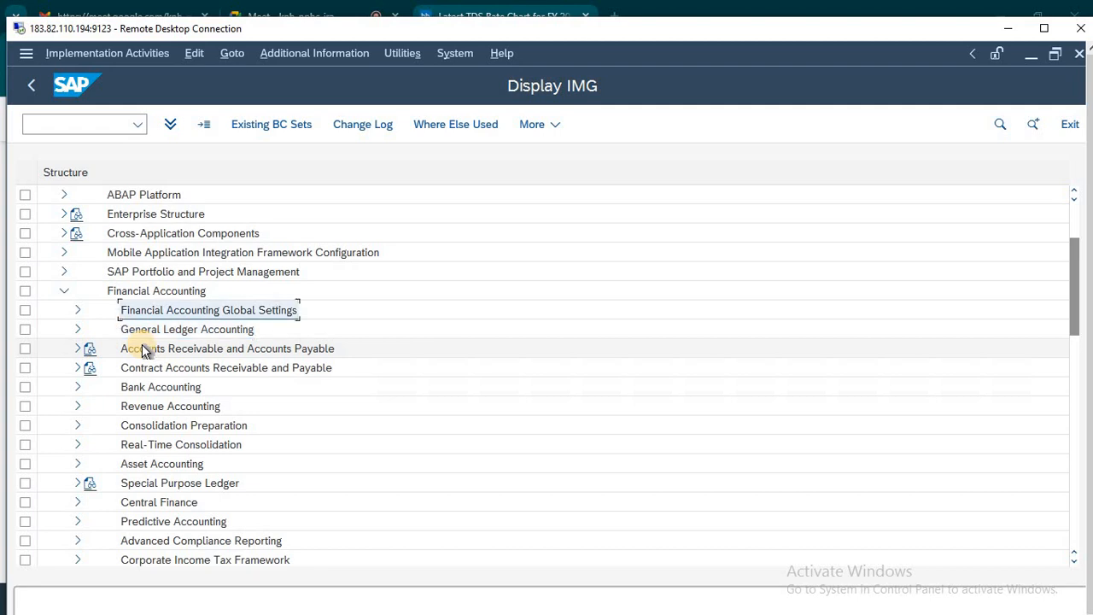
key(Right)
Expand Withholding Tax under the global settings, and Extended Withholding Tax beneath it
key(Down)
key(Down)
key(Down)
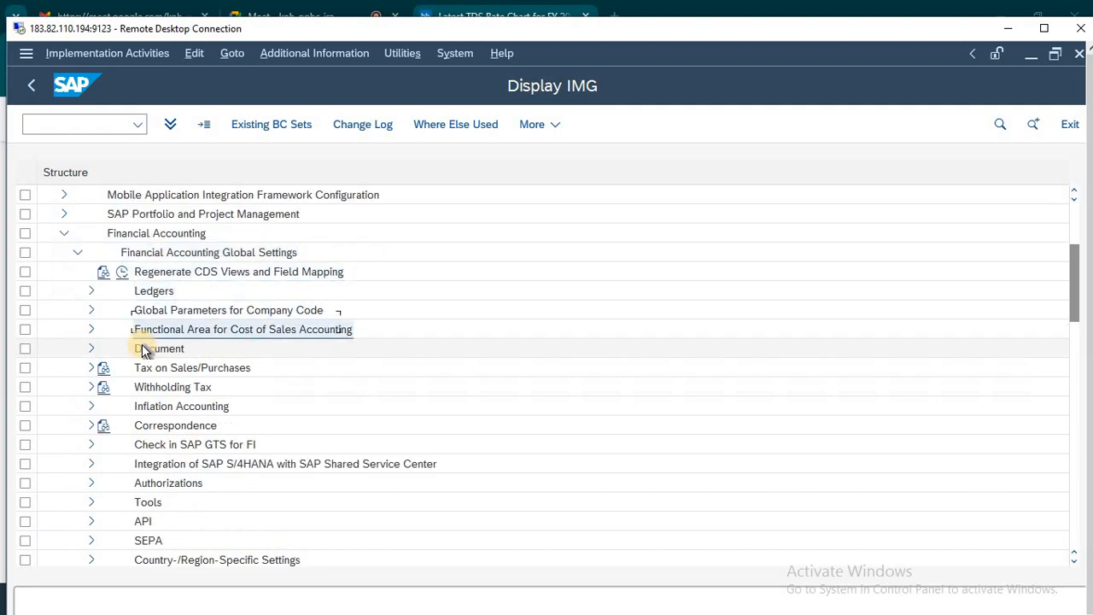
key(Down)
key(Down)
key(Down)
key(Down)
key(Up)
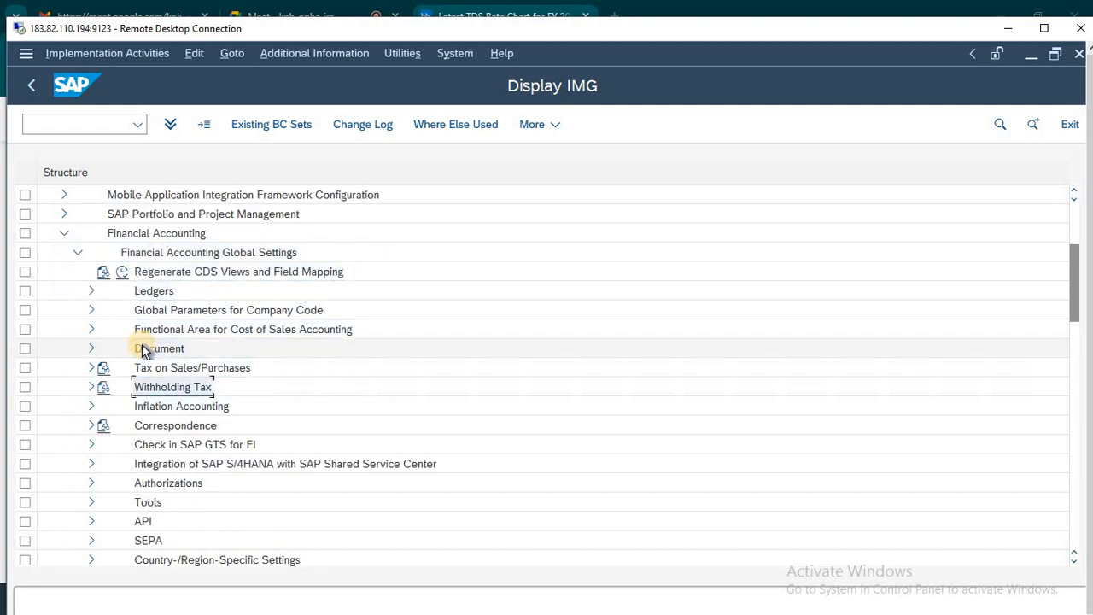
key(Right)
key(Down)
key(Down)
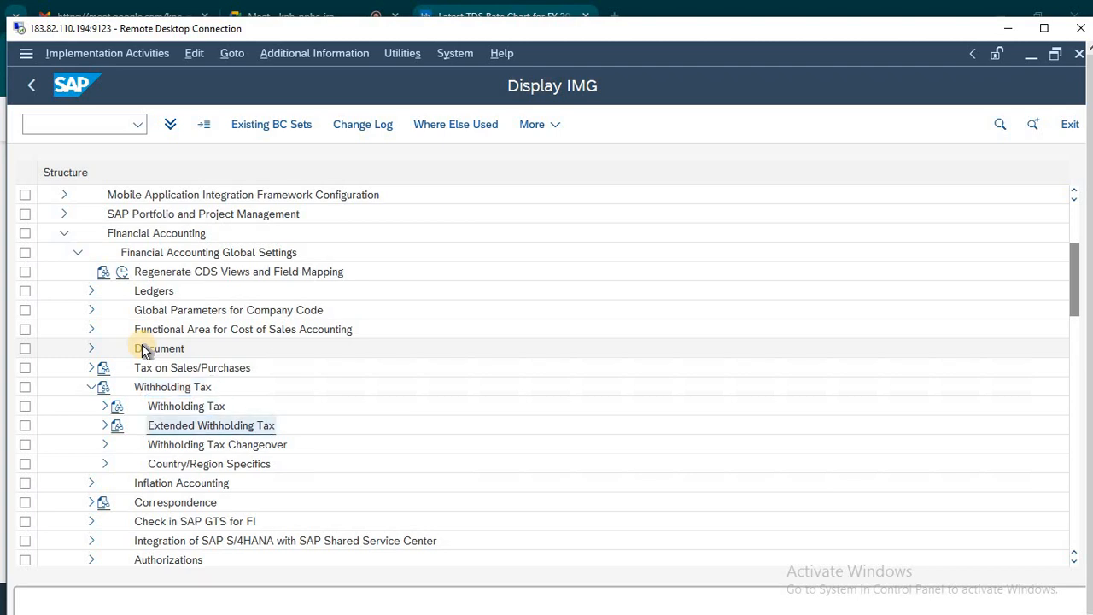
key(Right)
Expand Calculation under Extended Withholding Tax, including its Withholding Tax Type and Withholding Tax Code nodes
key(Down)
key(Right)
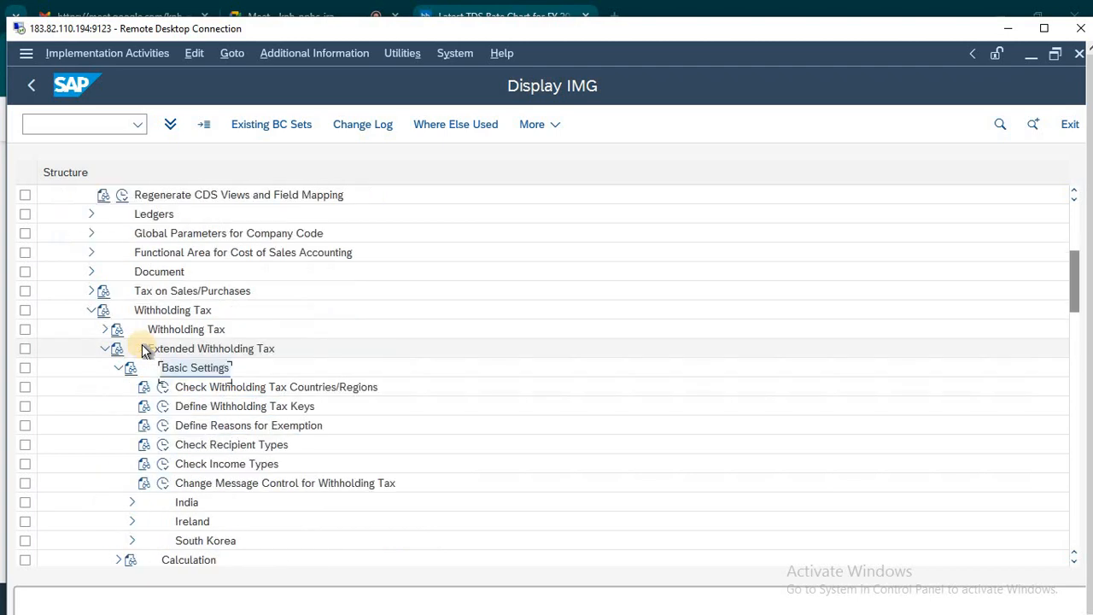
key(Left)
key(Down)
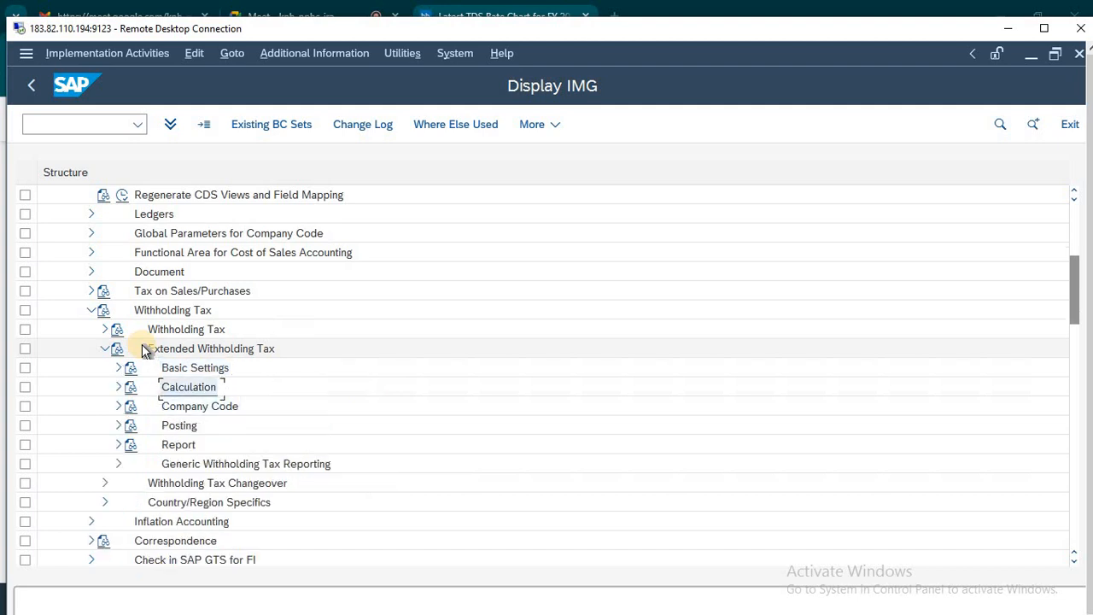
key(Right)
key(Down)
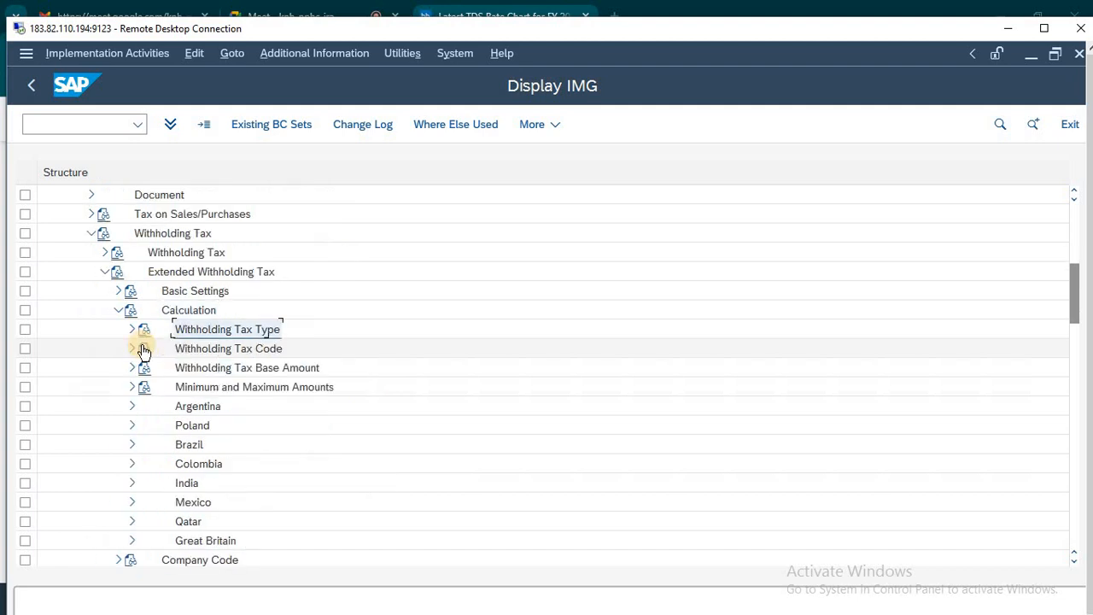
key(Down)
key(Right)
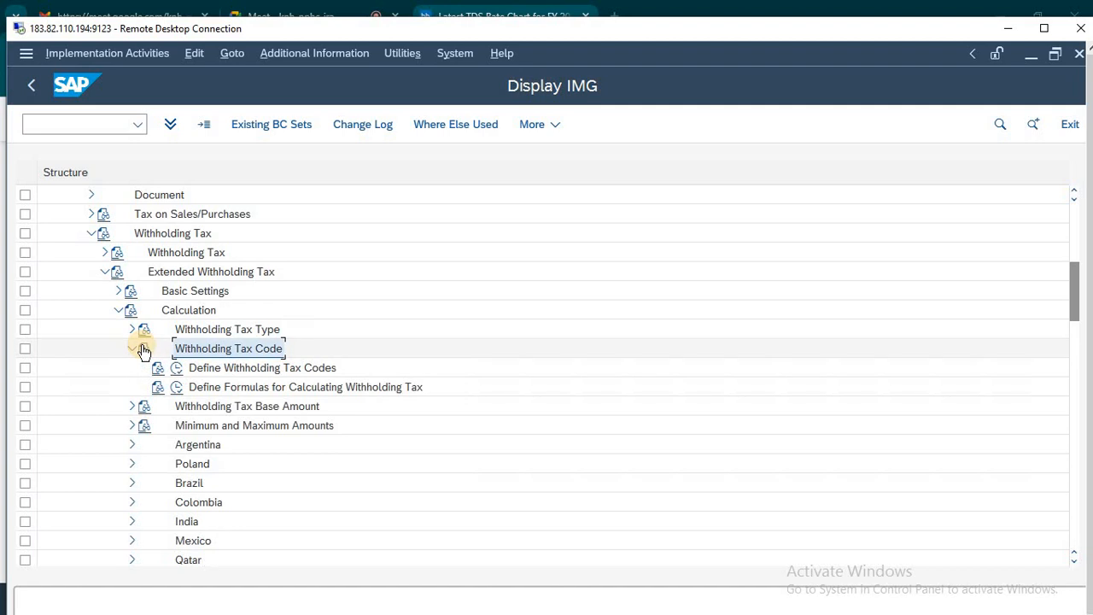
key(Up)
key(Right)
key(Down)
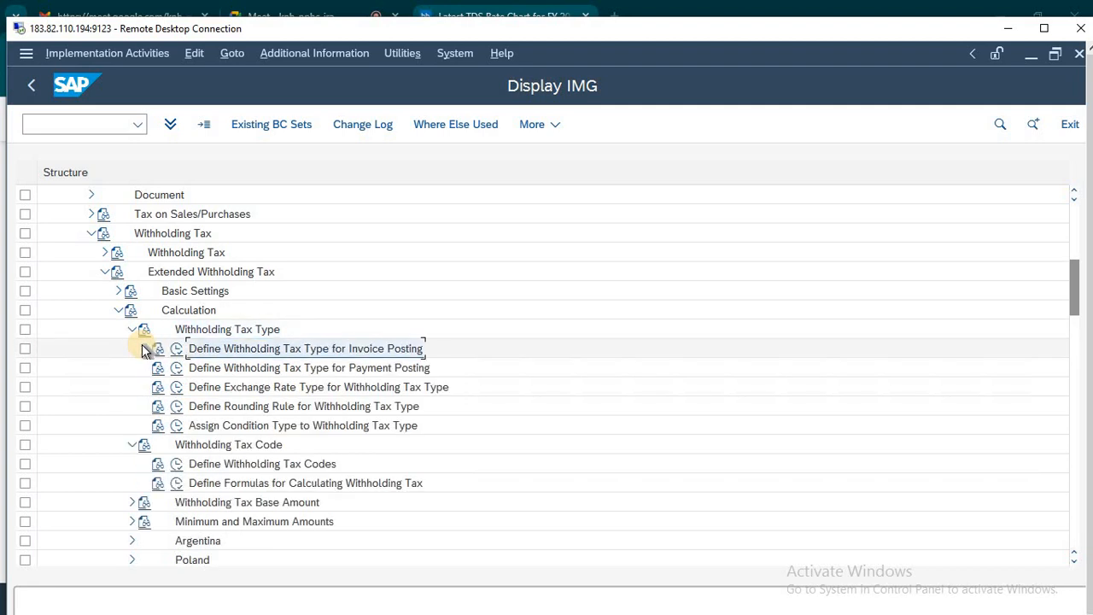
Open the Define Withholding Tax Codes activity for country/region IN
key(Down)
key(Down)
key(Down)
key(Down)
key(Down)
key(Down)
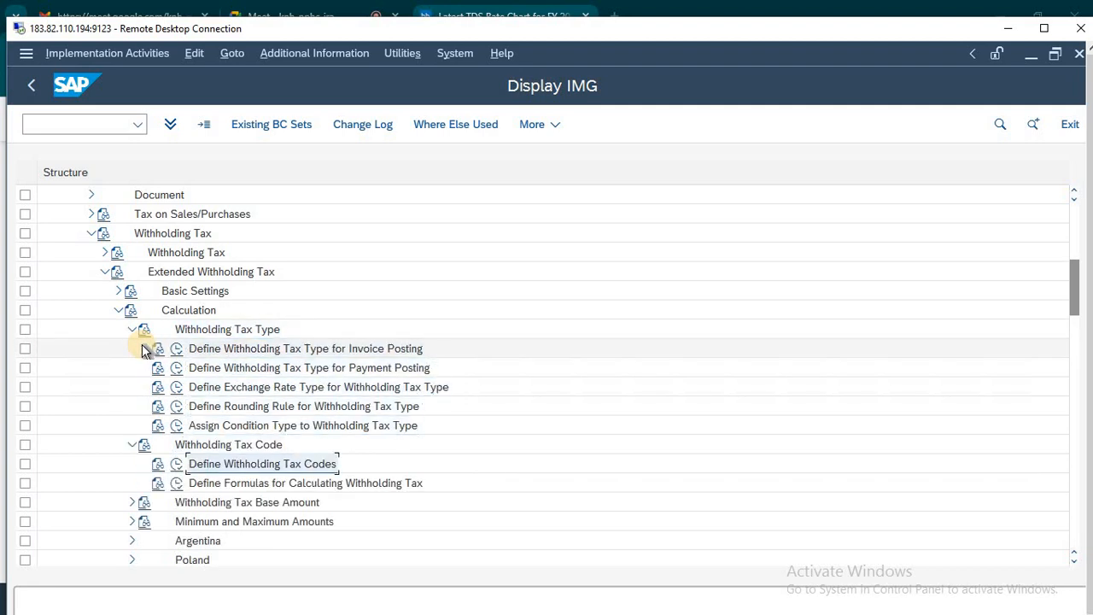
click(178, 466)
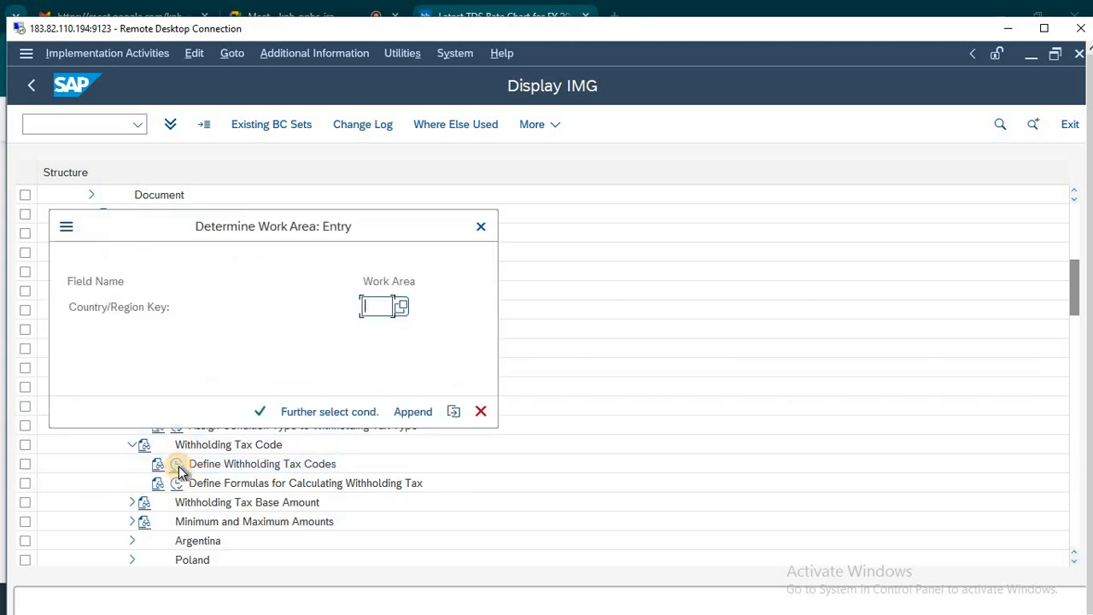
text(IN)
key(Return)
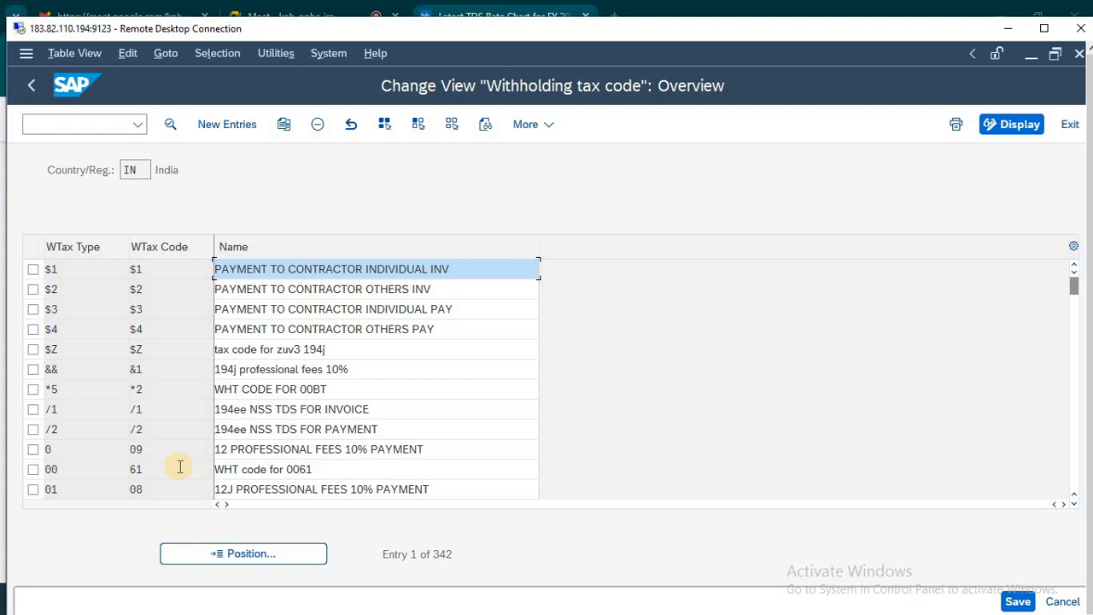
click(222, 134)
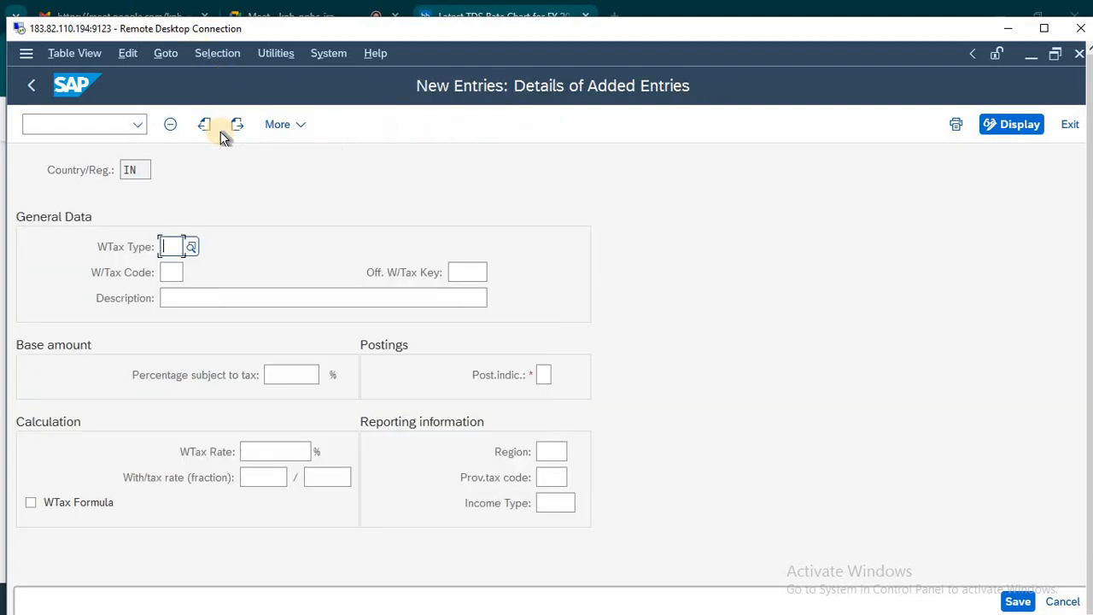
text(NI)
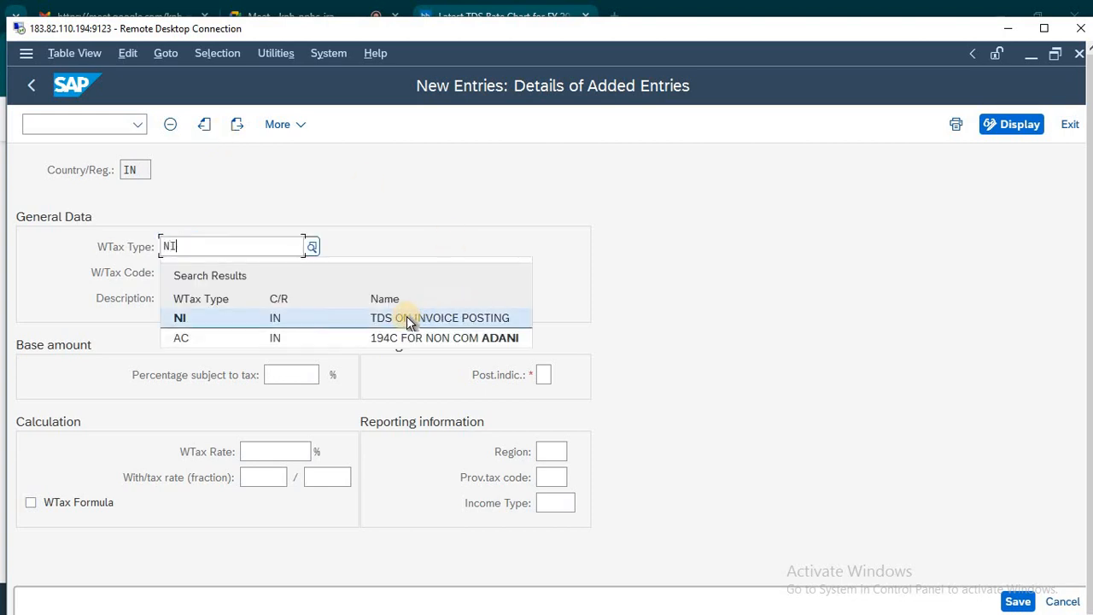
key(Escape)
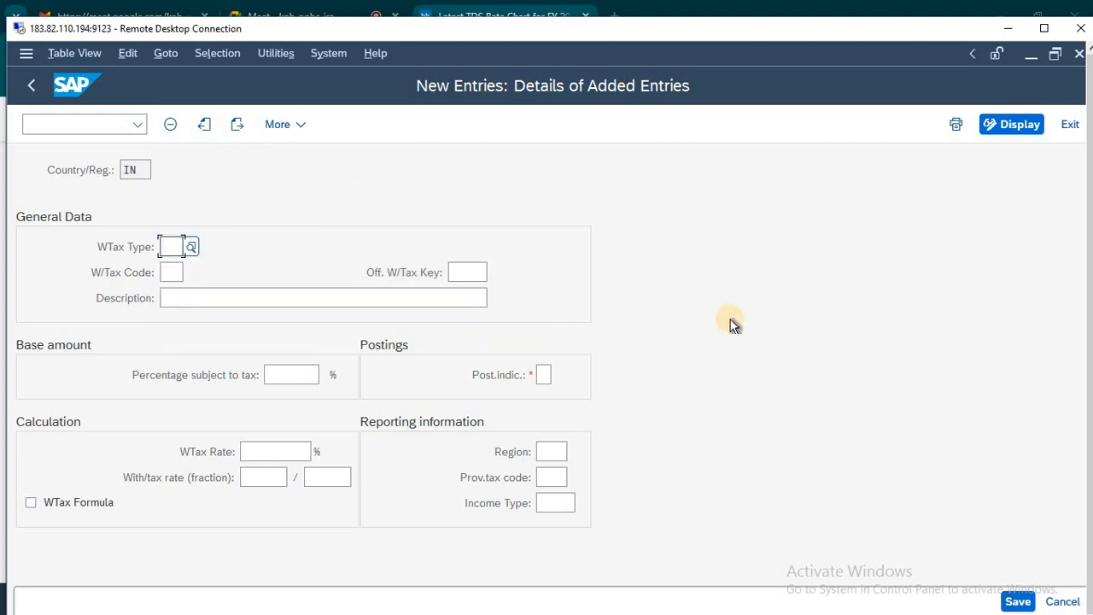
key(Escape)
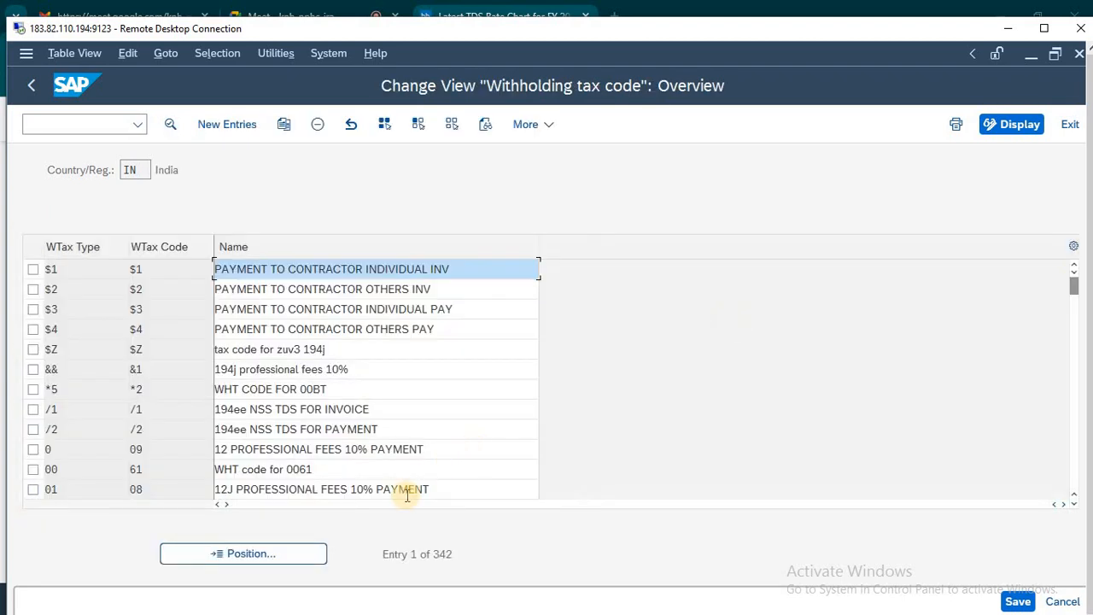
Position the withholding tax code list for India at tax type NP, and at tax type NO
click(253, 557)
text(NP)
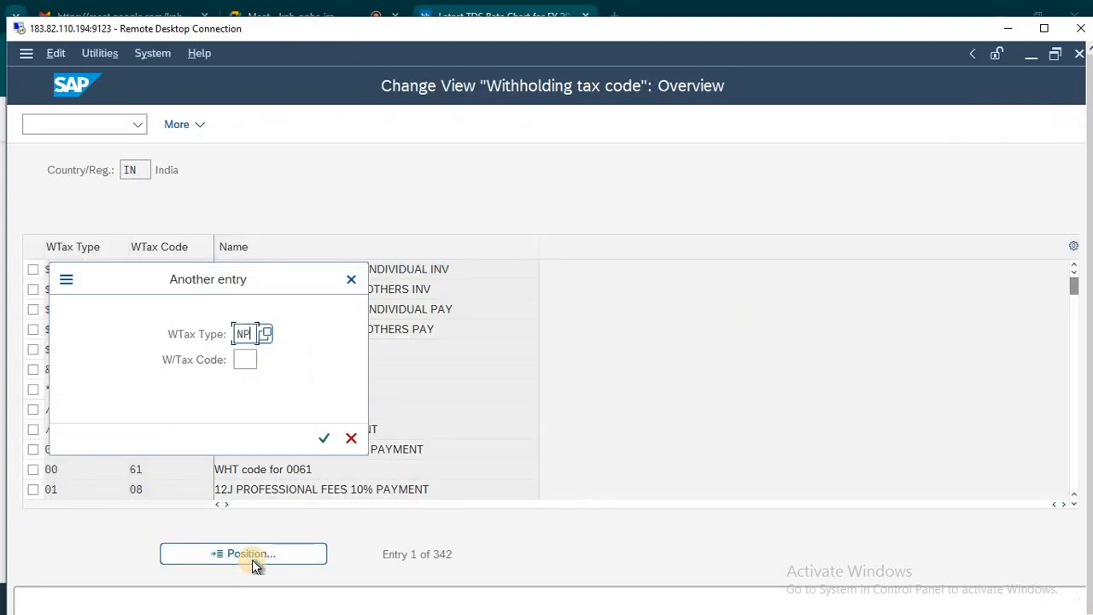
key(Return)
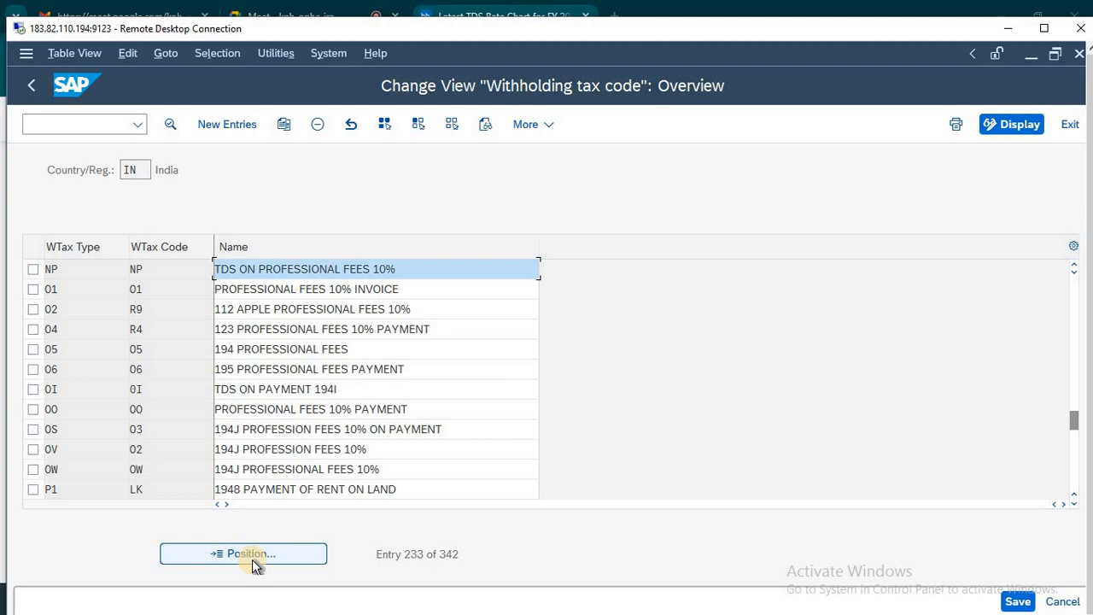
click(252, 556)
text(NO)
key(Return)
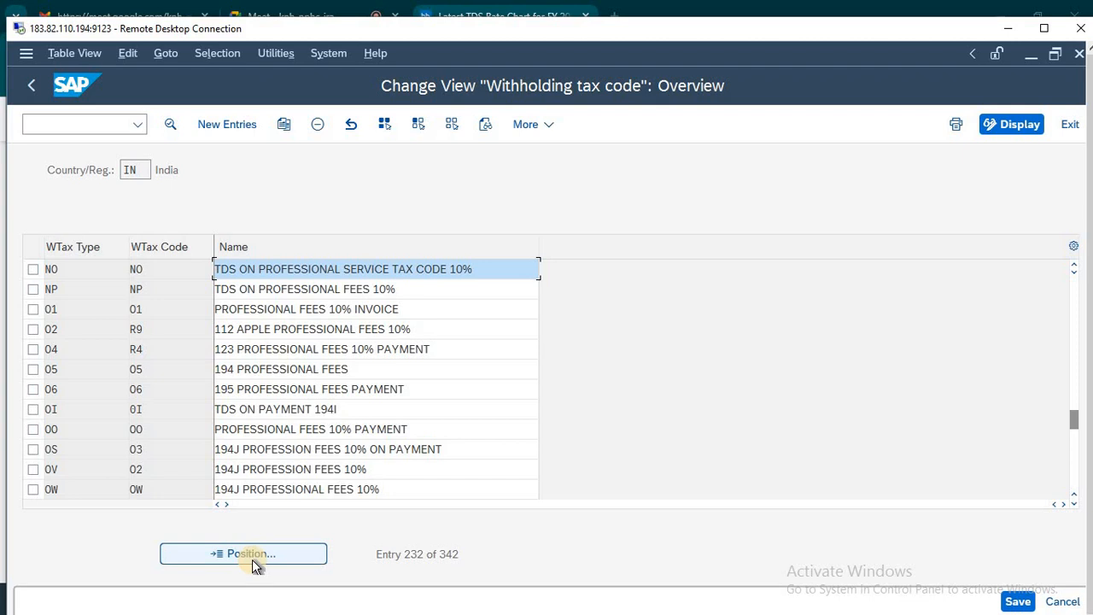
Leave the withholding tax configuration for SAP Easy Access and start vendor invoice entry with transaction FB60
key(F3)
key(F3)
key(F3)
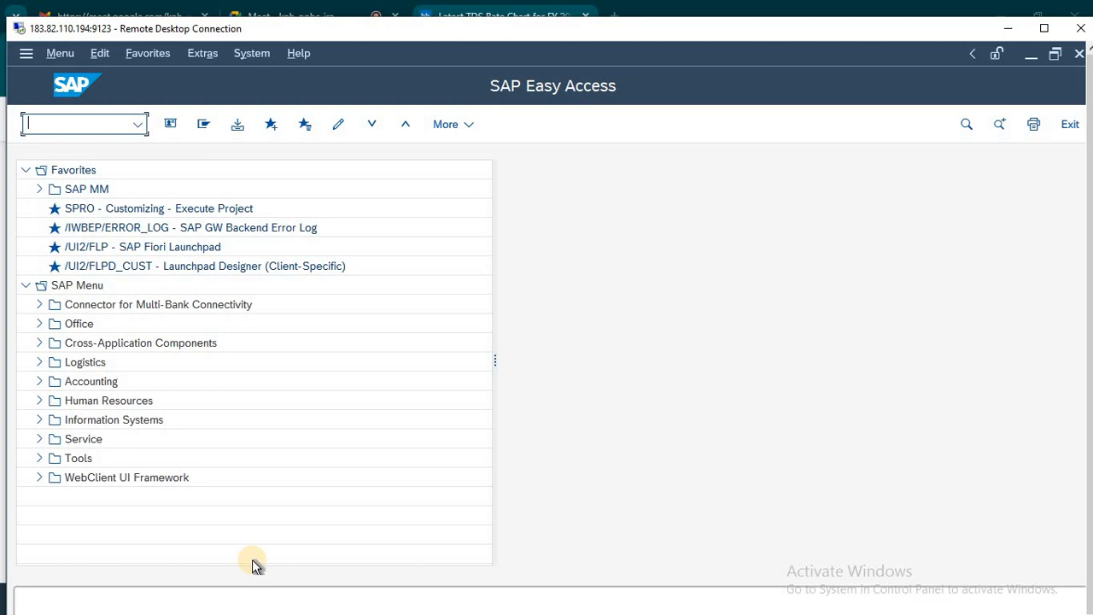
text(FB70)
key(BackSpace)
key(BackSpace)
text(60)
key(Return)
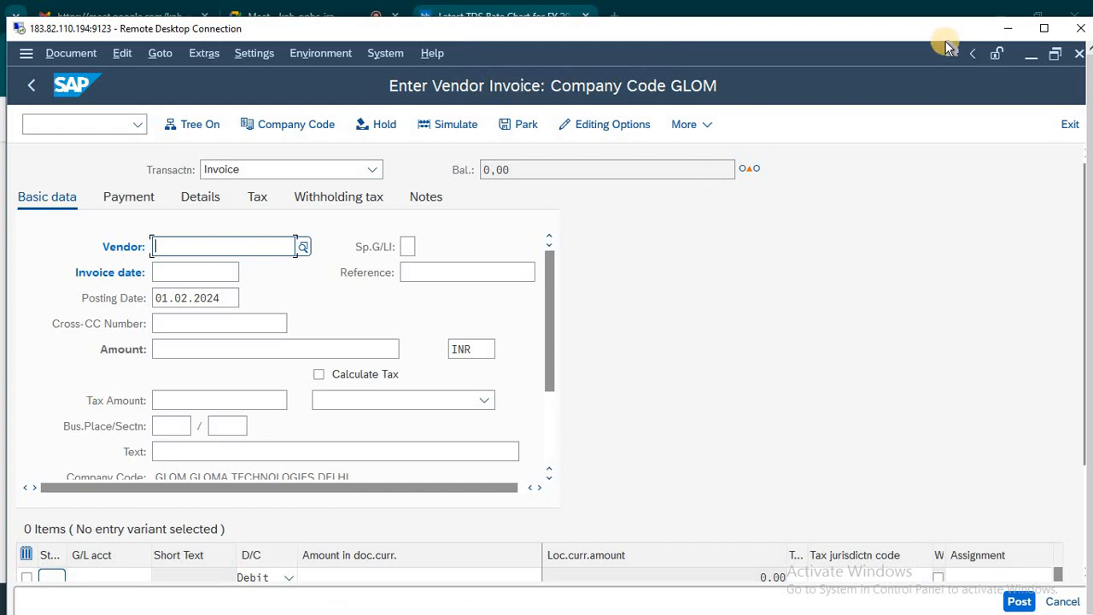
Minimize the remote desktop session and the browser window to reach the Windows desktop
click(1004, 27)
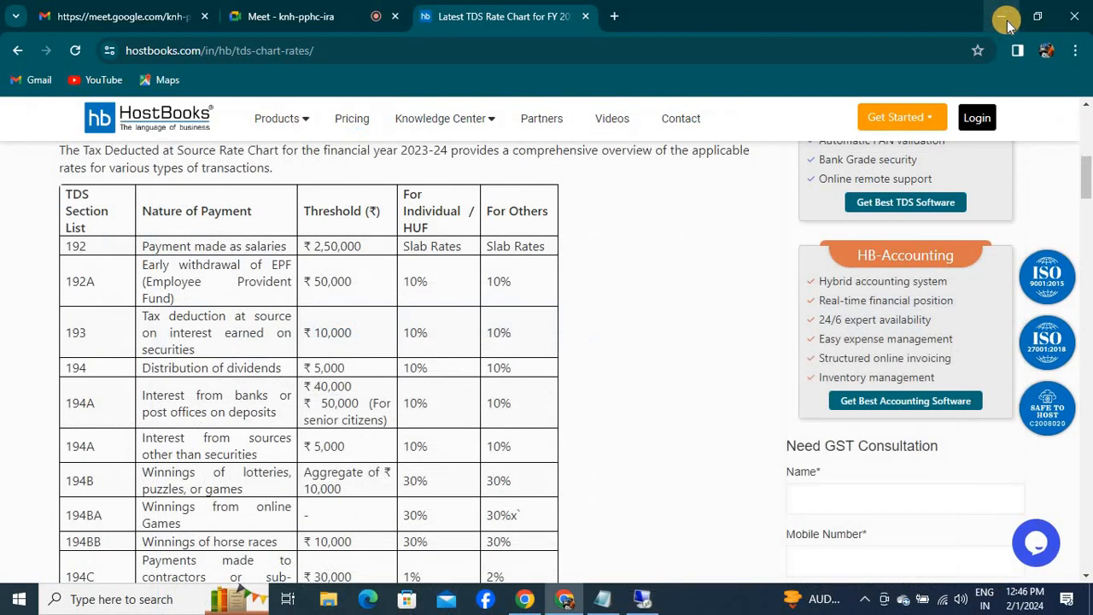
click(1007, 21)
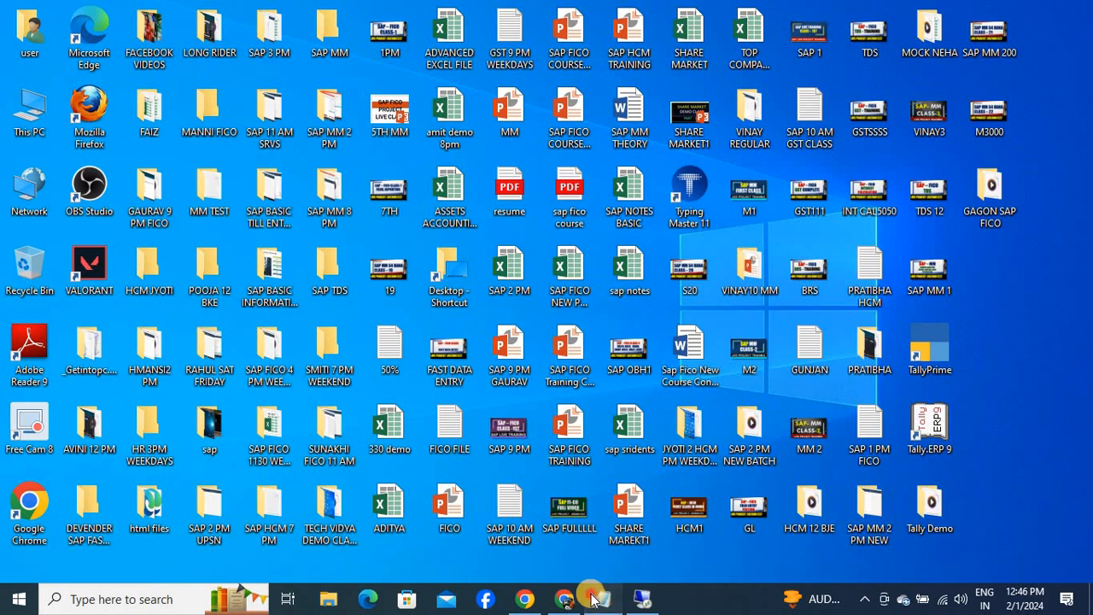